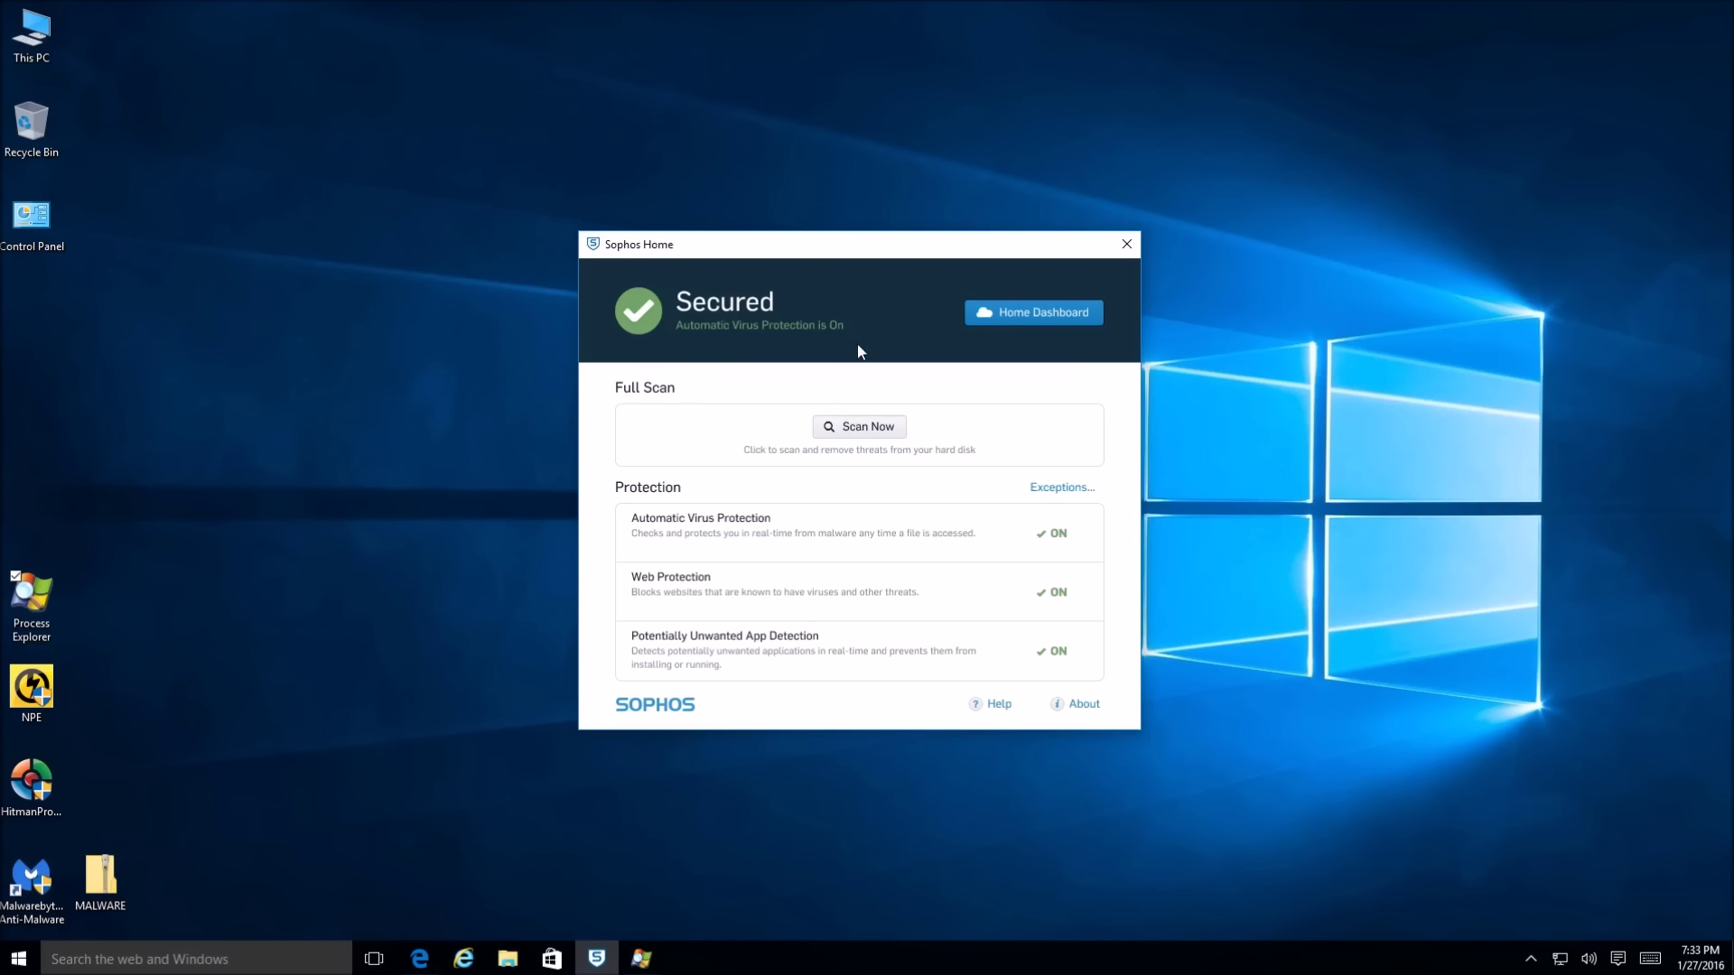
Close the Sophos Home window after checking it reports Secured with all three protections on
click(1120, 244)
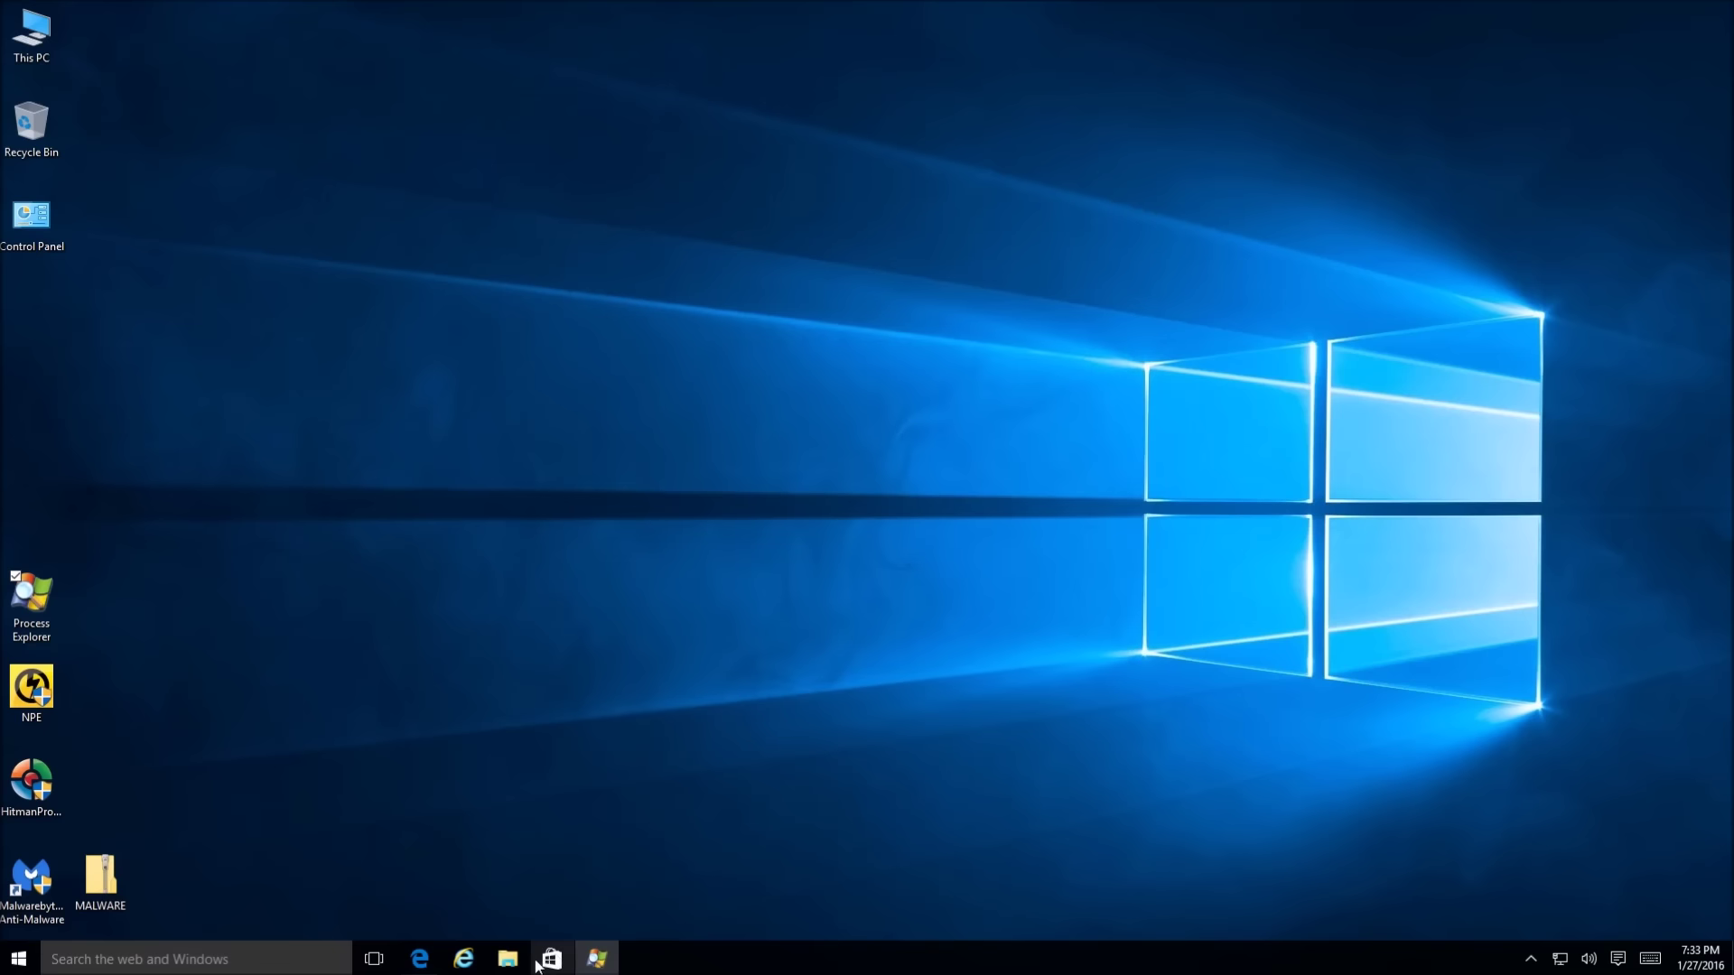
Place Process Explorer with VirusTotal scores on the right, beside Edge's VX Vault list
click(596, 958)
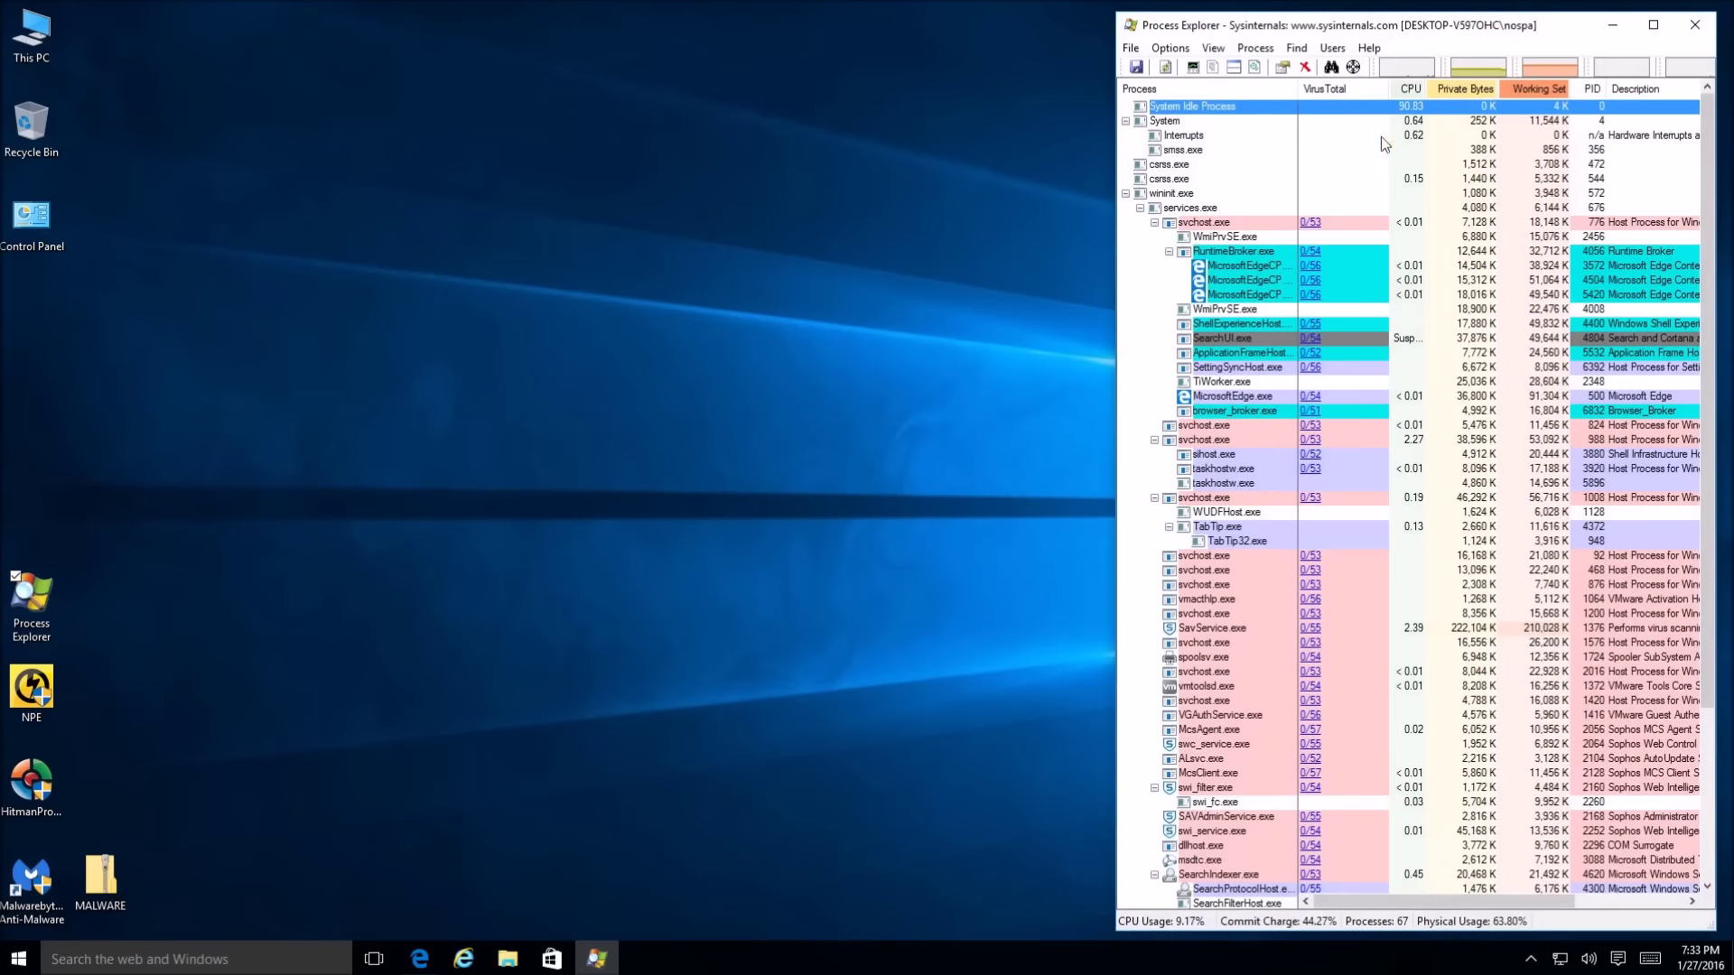
drag(1377, 35, 1389, 31)
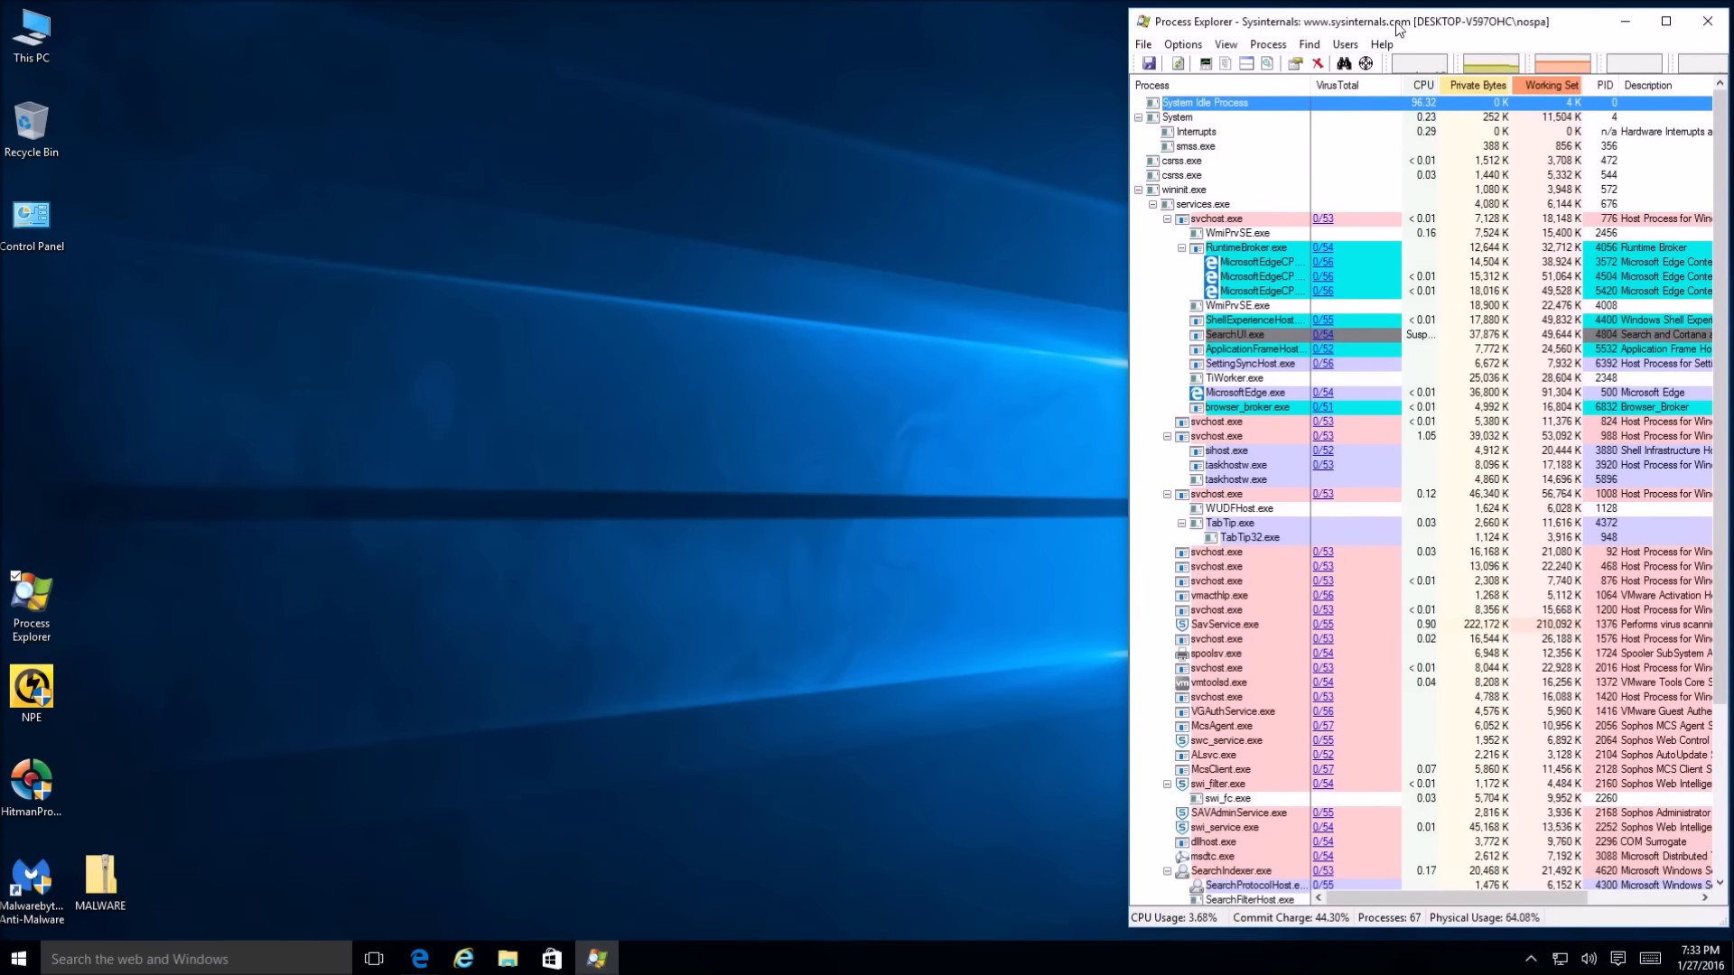
scroll(1338, 466, down, 6)
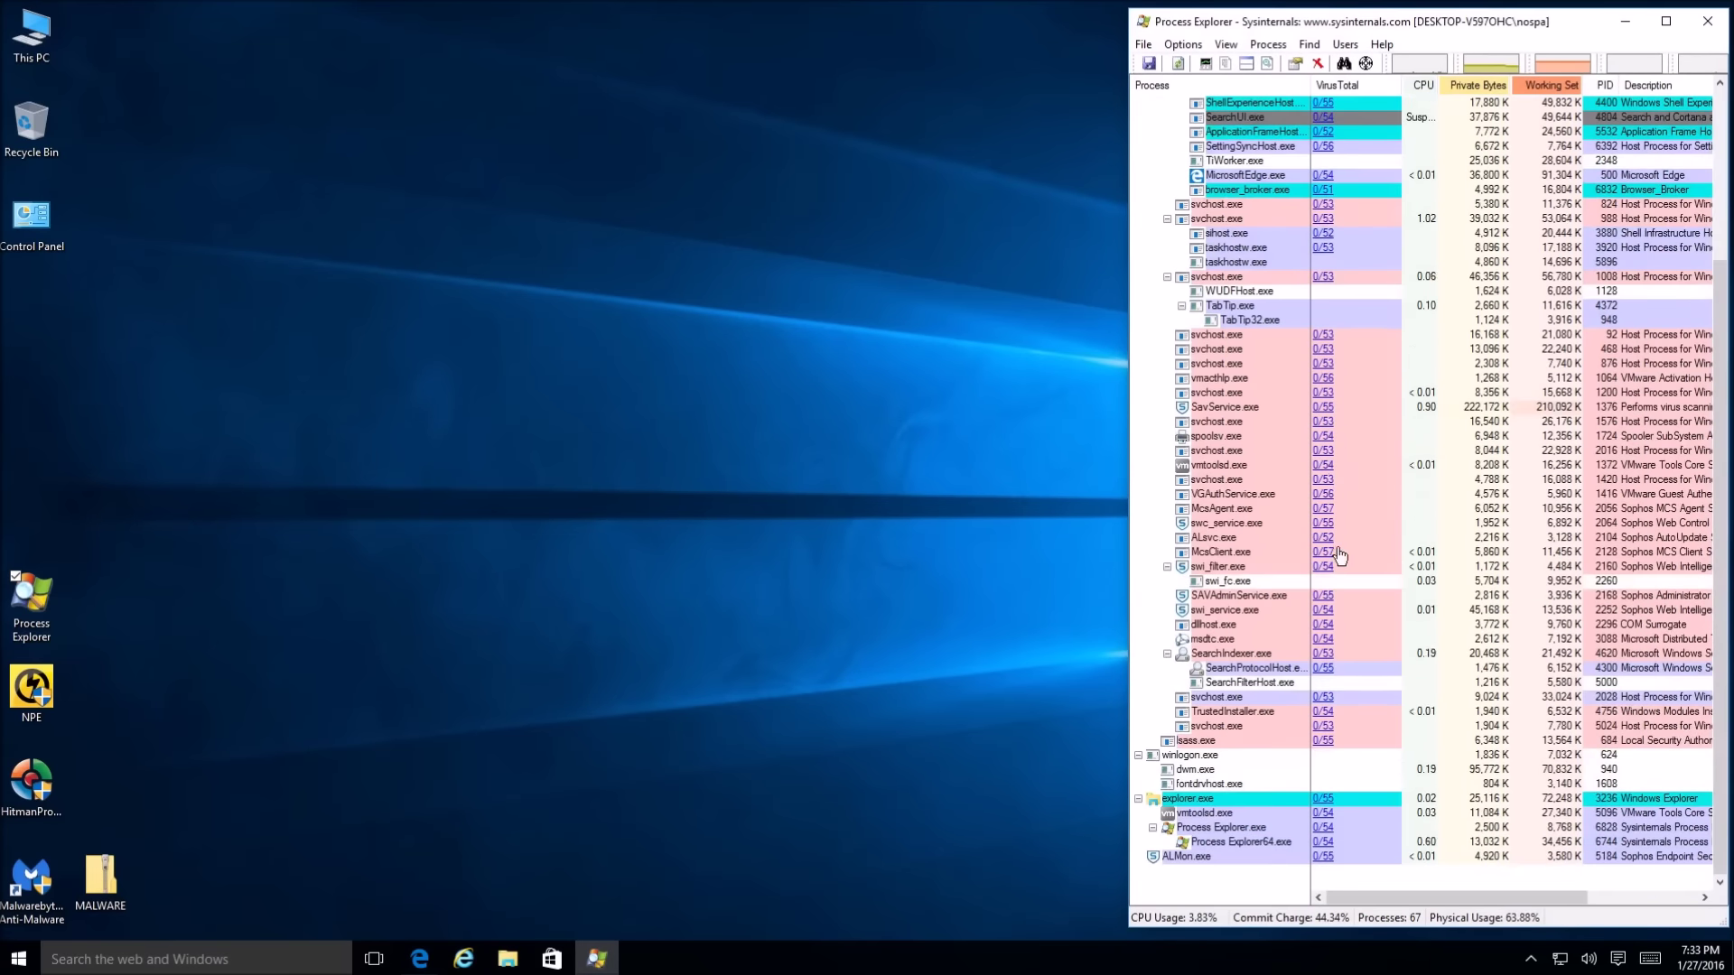
scroll(1340, 554, up, 6)
scroll(1340, 554, down, 5)
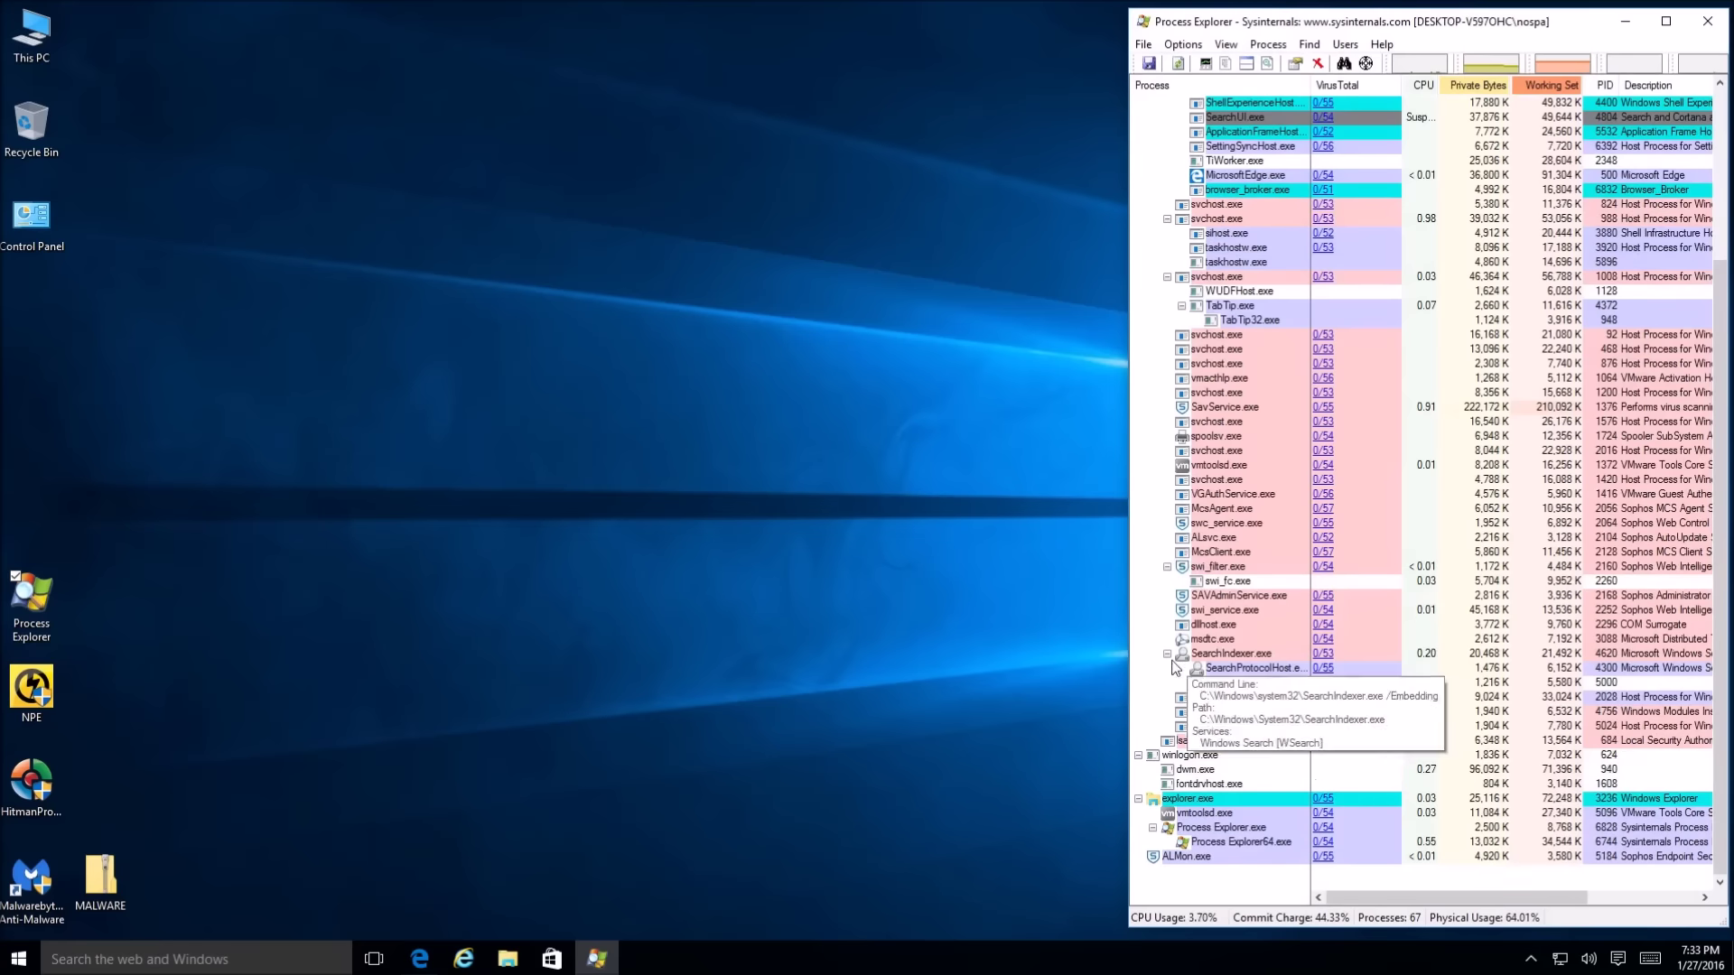
click(420, 959)
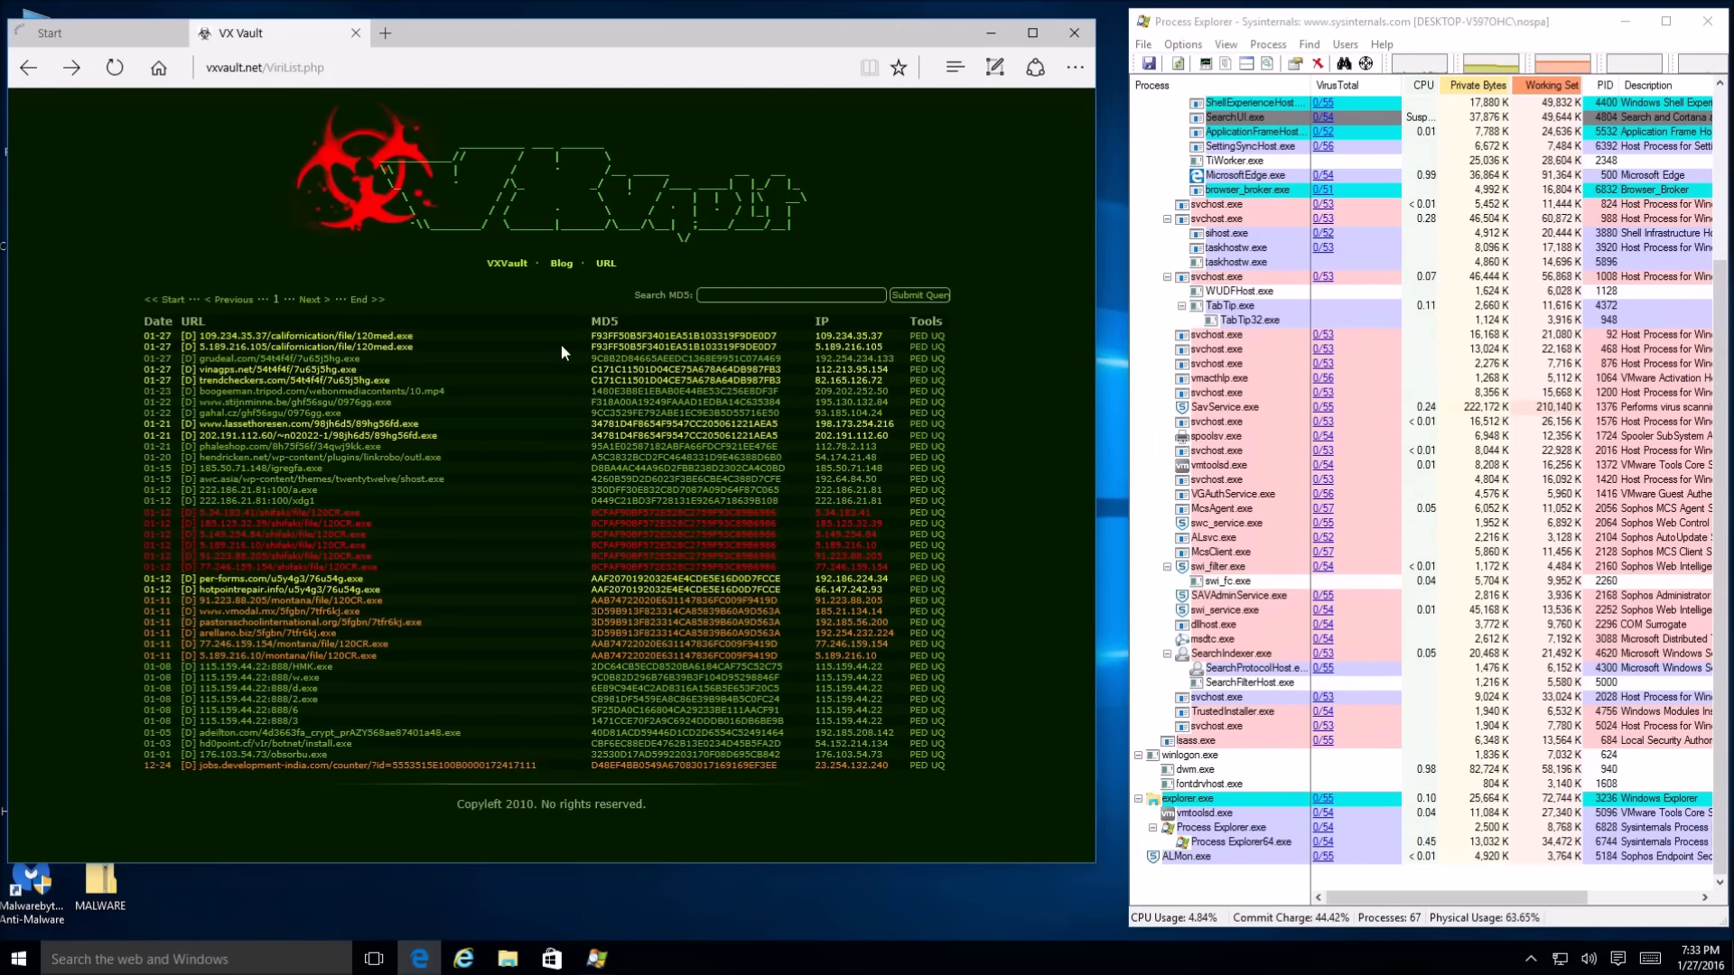
Close the VX Vault tab, keeping Clean MX's live virus URL table, and scroll through it
click(90, 38)
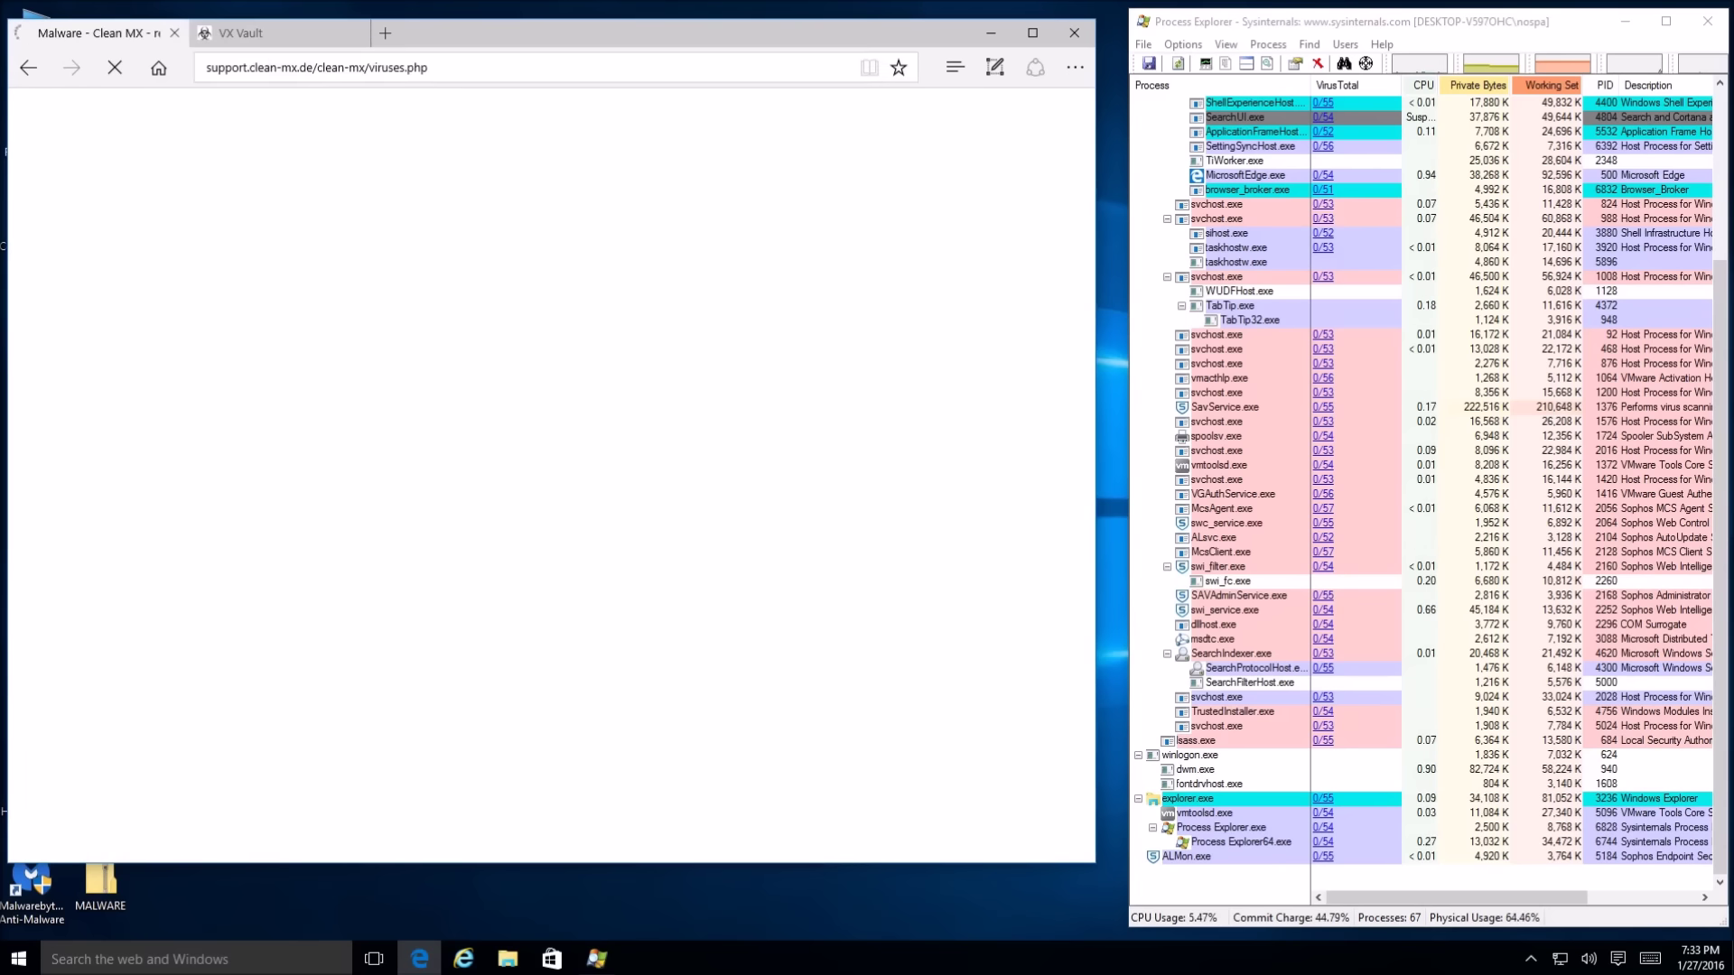
click(247, 40)
click(90, 33)
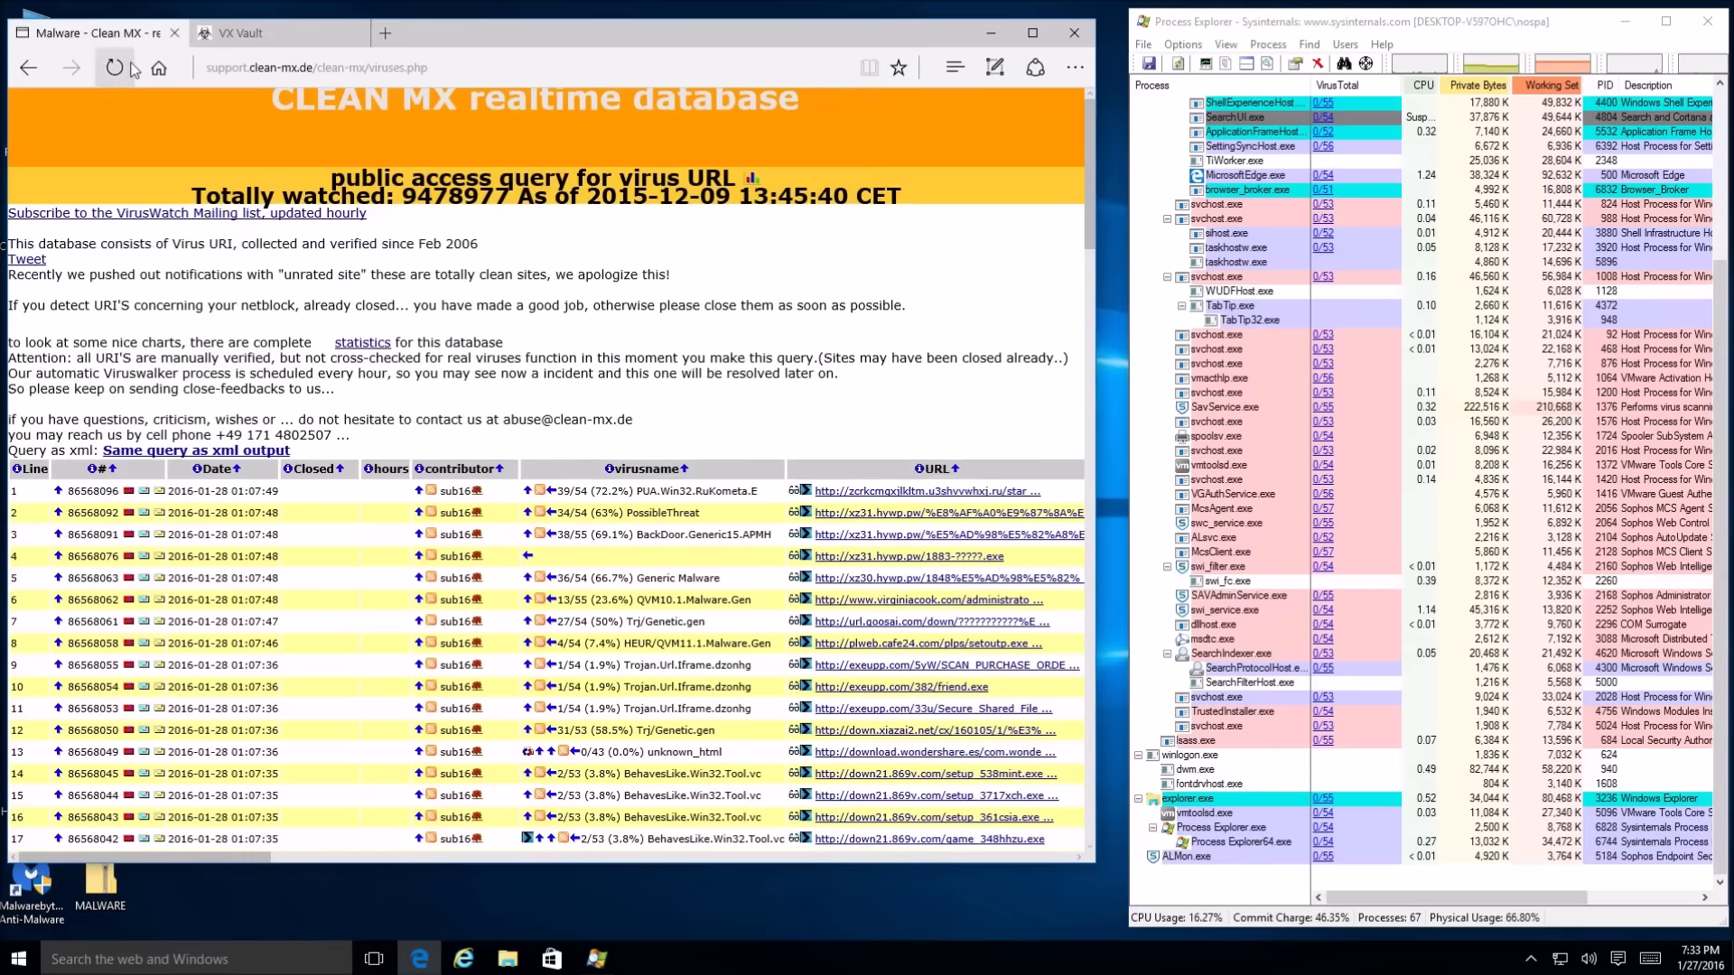
click(356, 32)
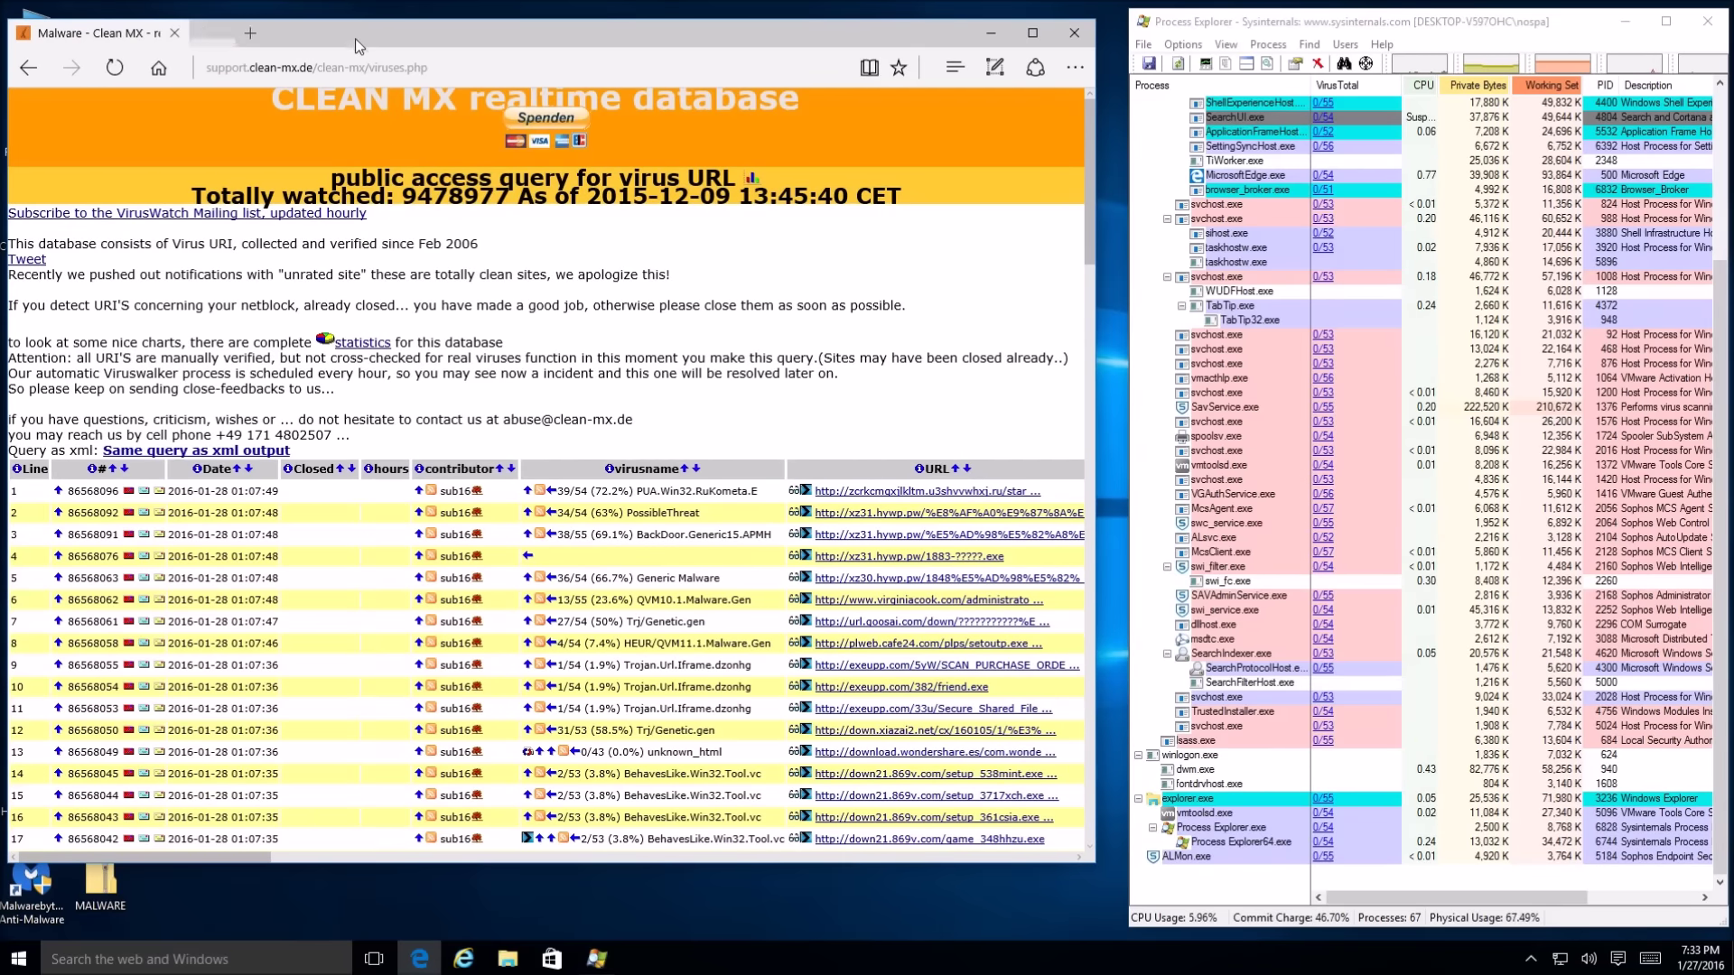
scroll(578, 763, down, 1)
scroll(578, 763, down, 1)
Open the xz31.hywp.pw link, see Sophos block it as Mal/HTMLGen-A, then close that tab
drag(238, 855, 304, 855)
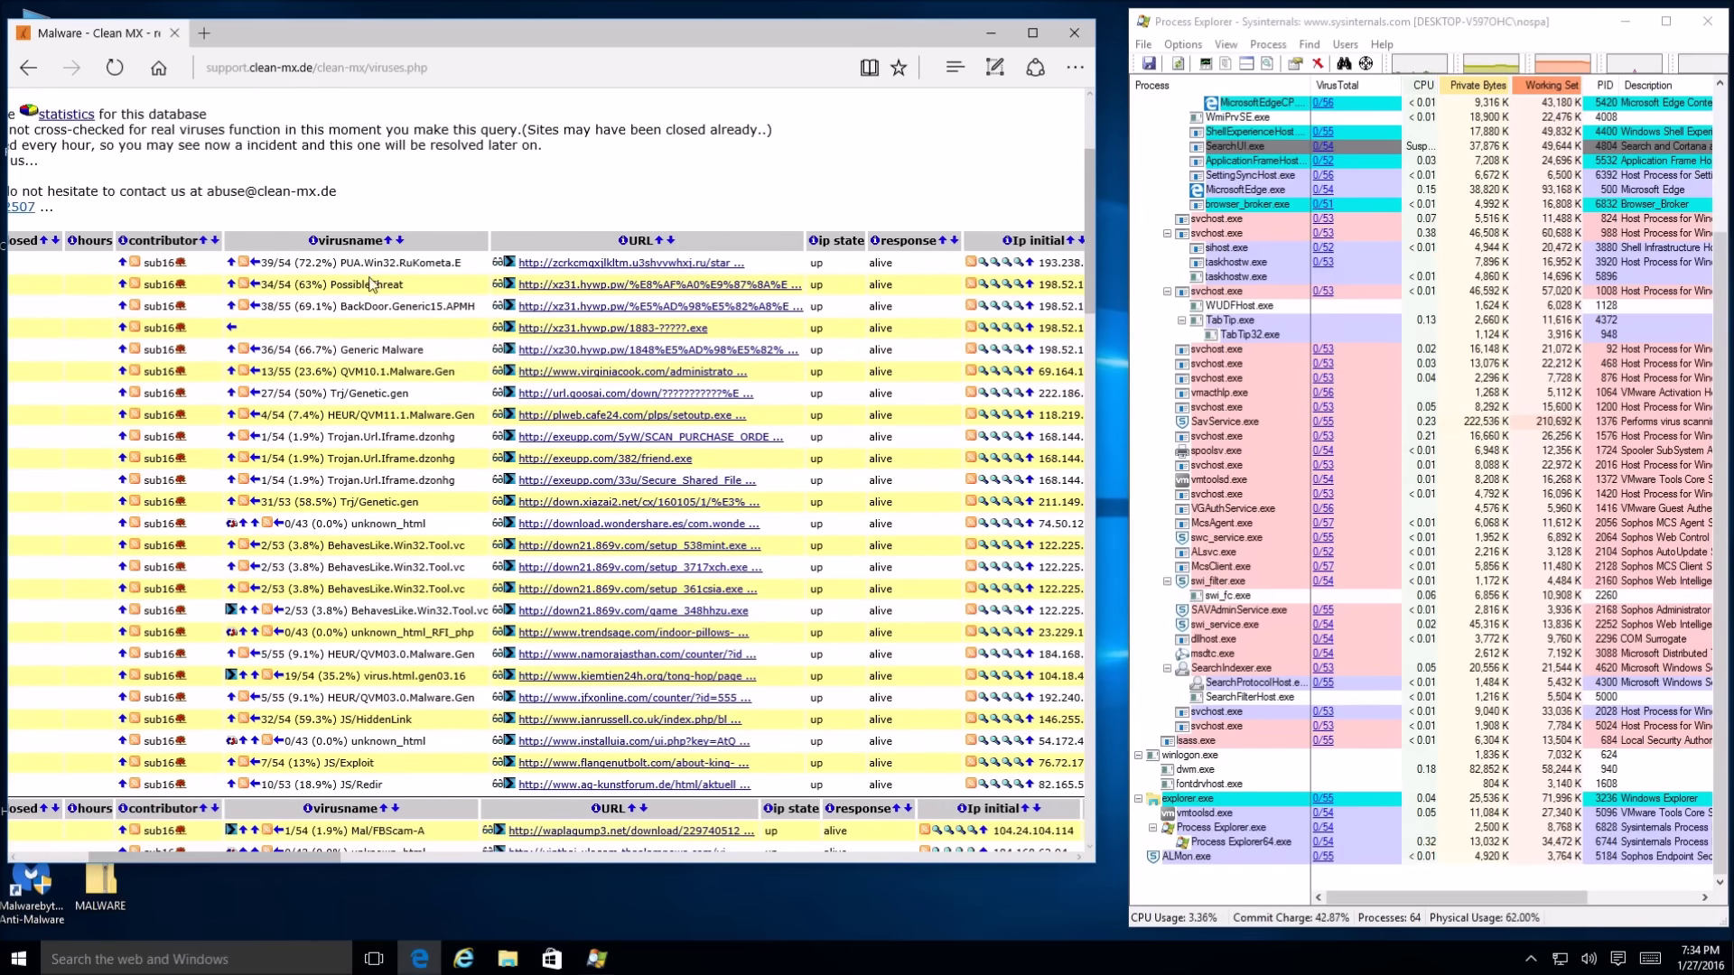
click(643, 286)
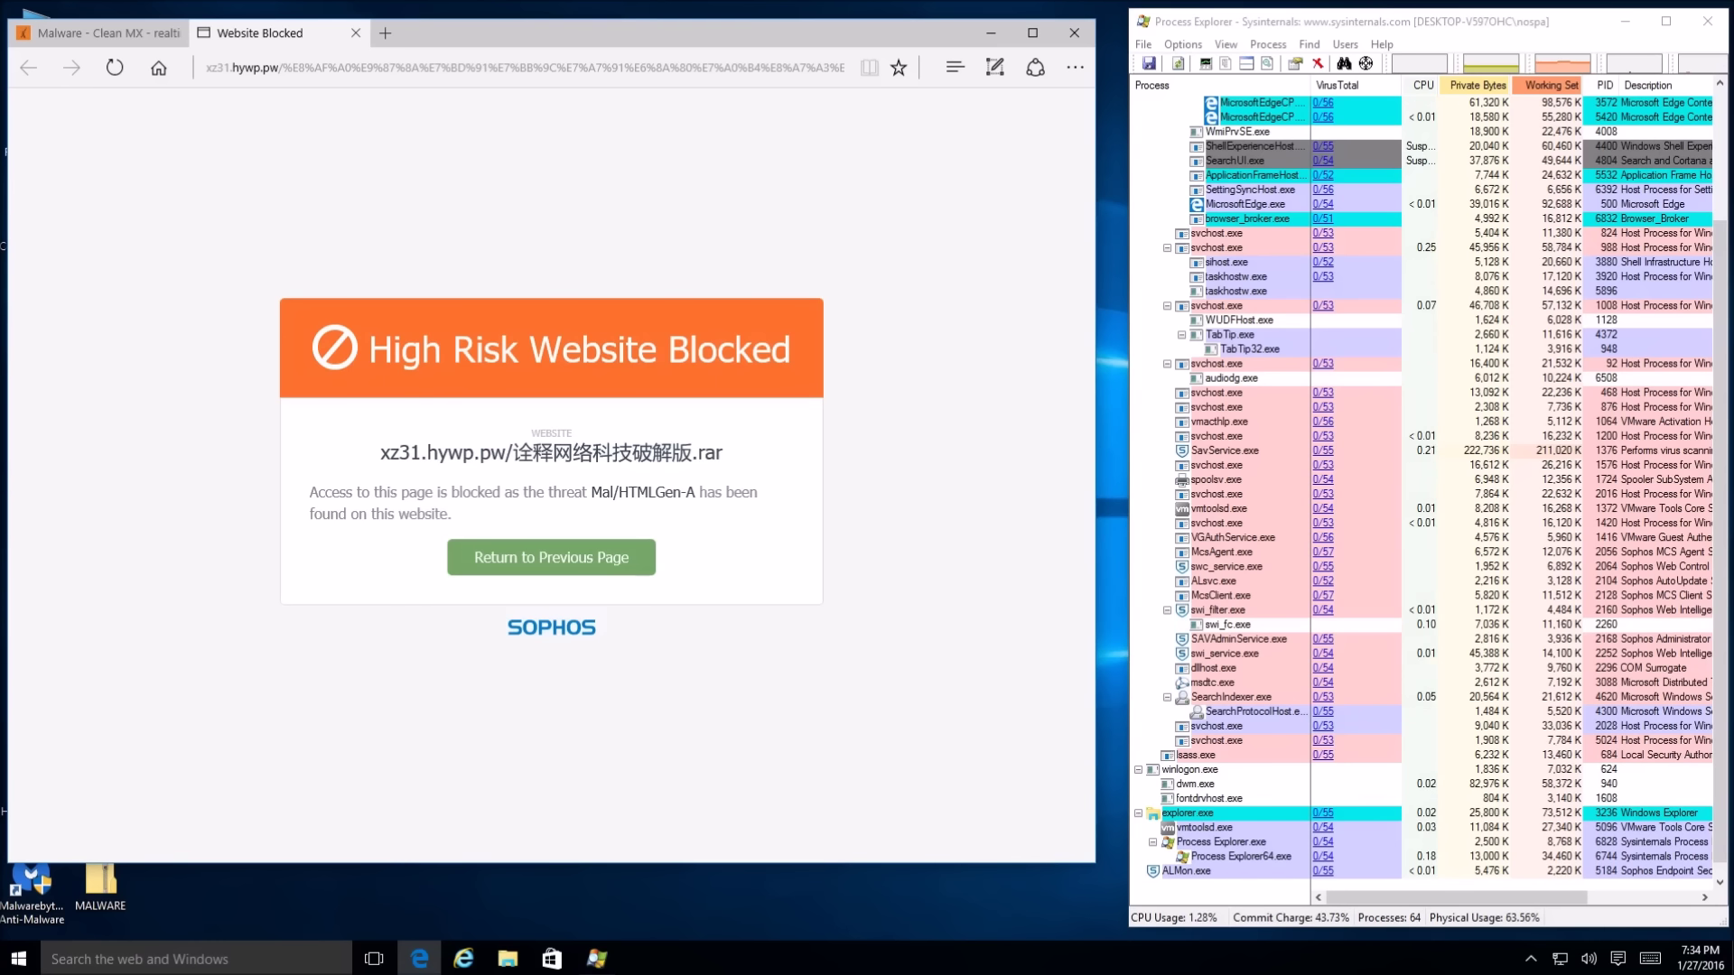
click(355, 32)
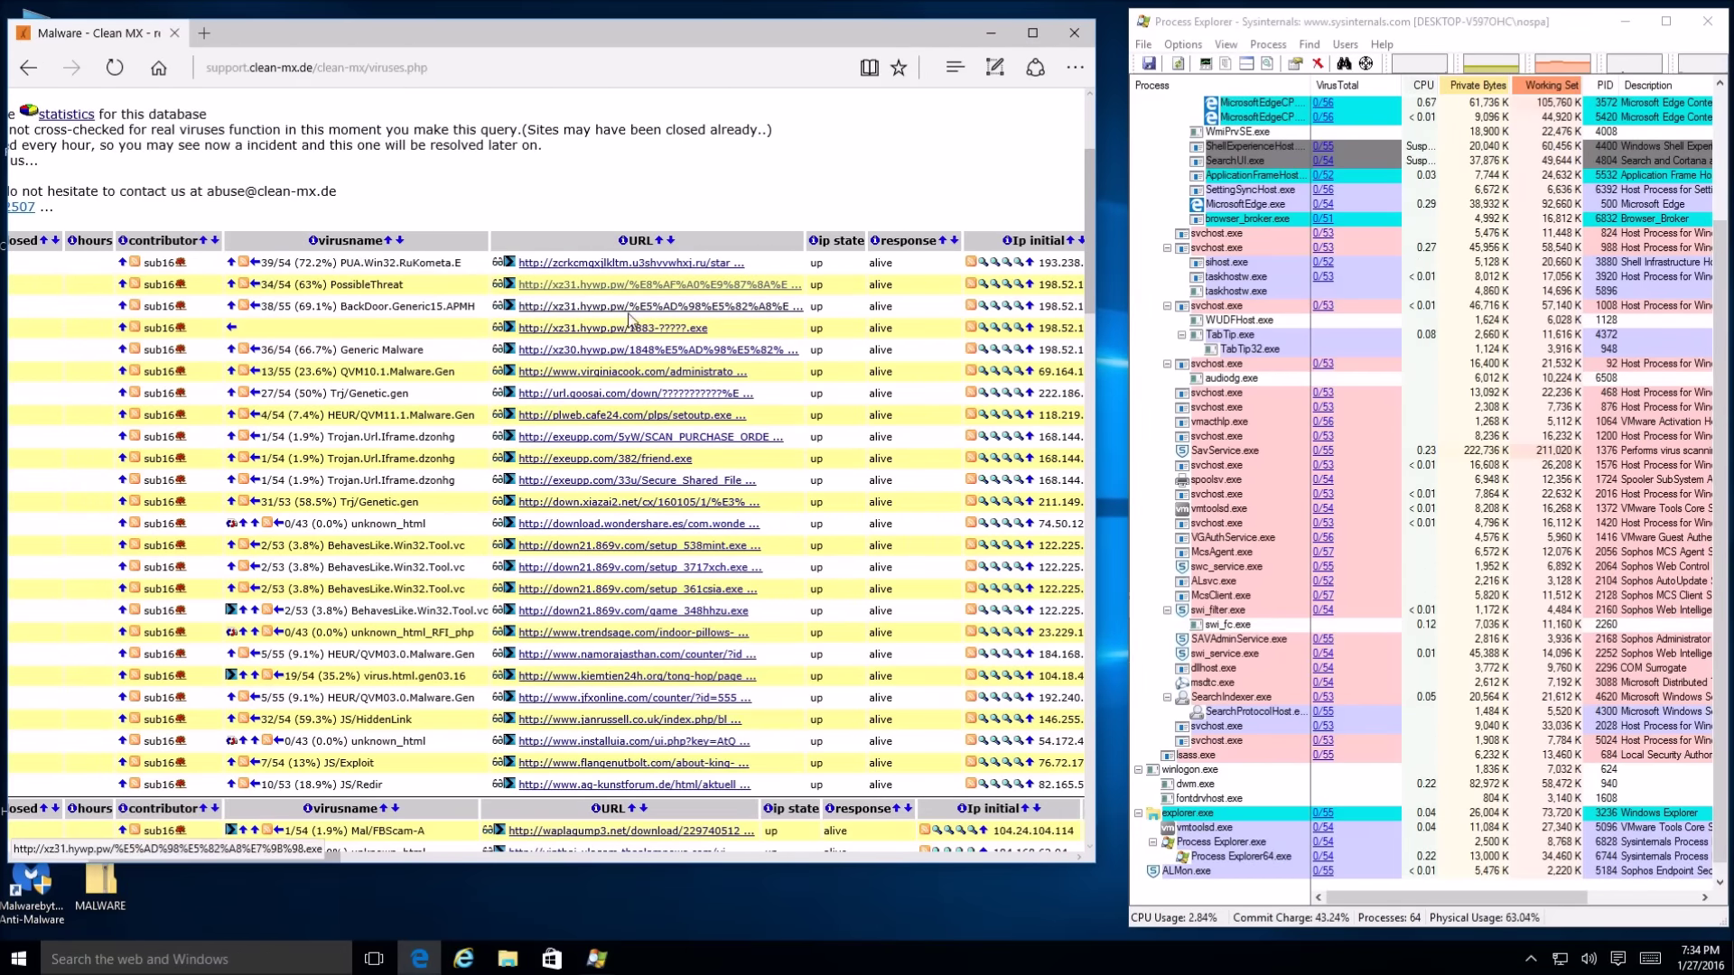
Open the xz30.hywp.pw and url.goosai.com links, see Sophos block both, and close each tab
click(609, 357)
key(ctrl+Tab)
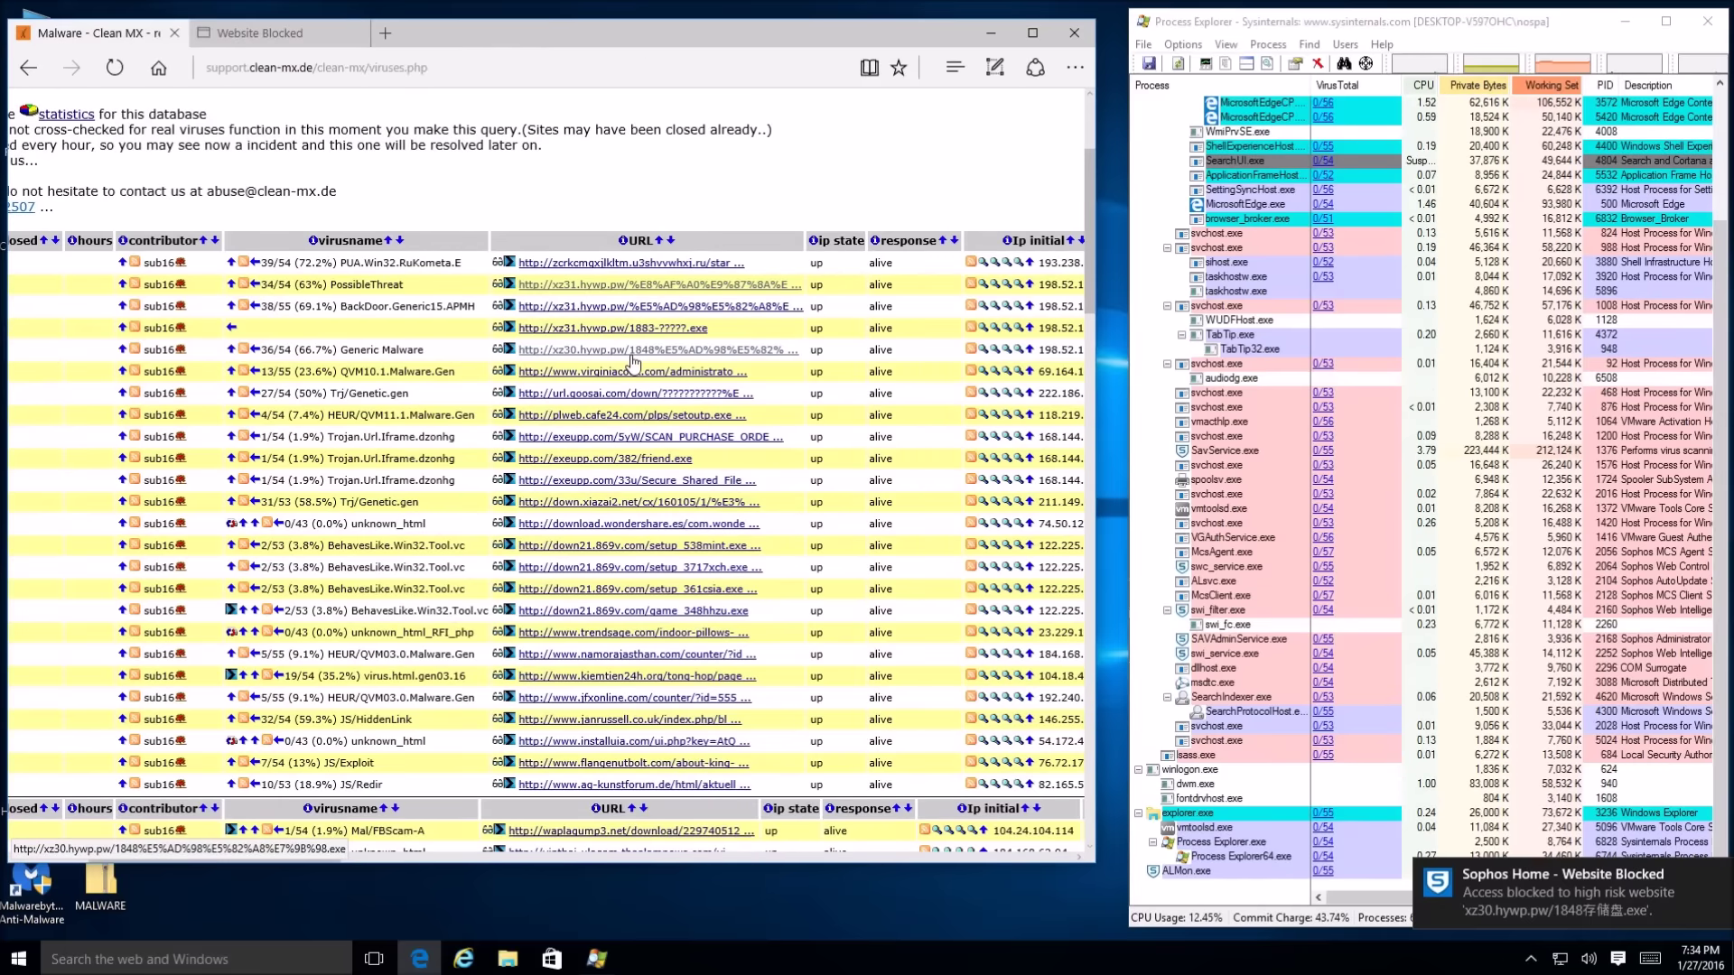
click(355, 33)
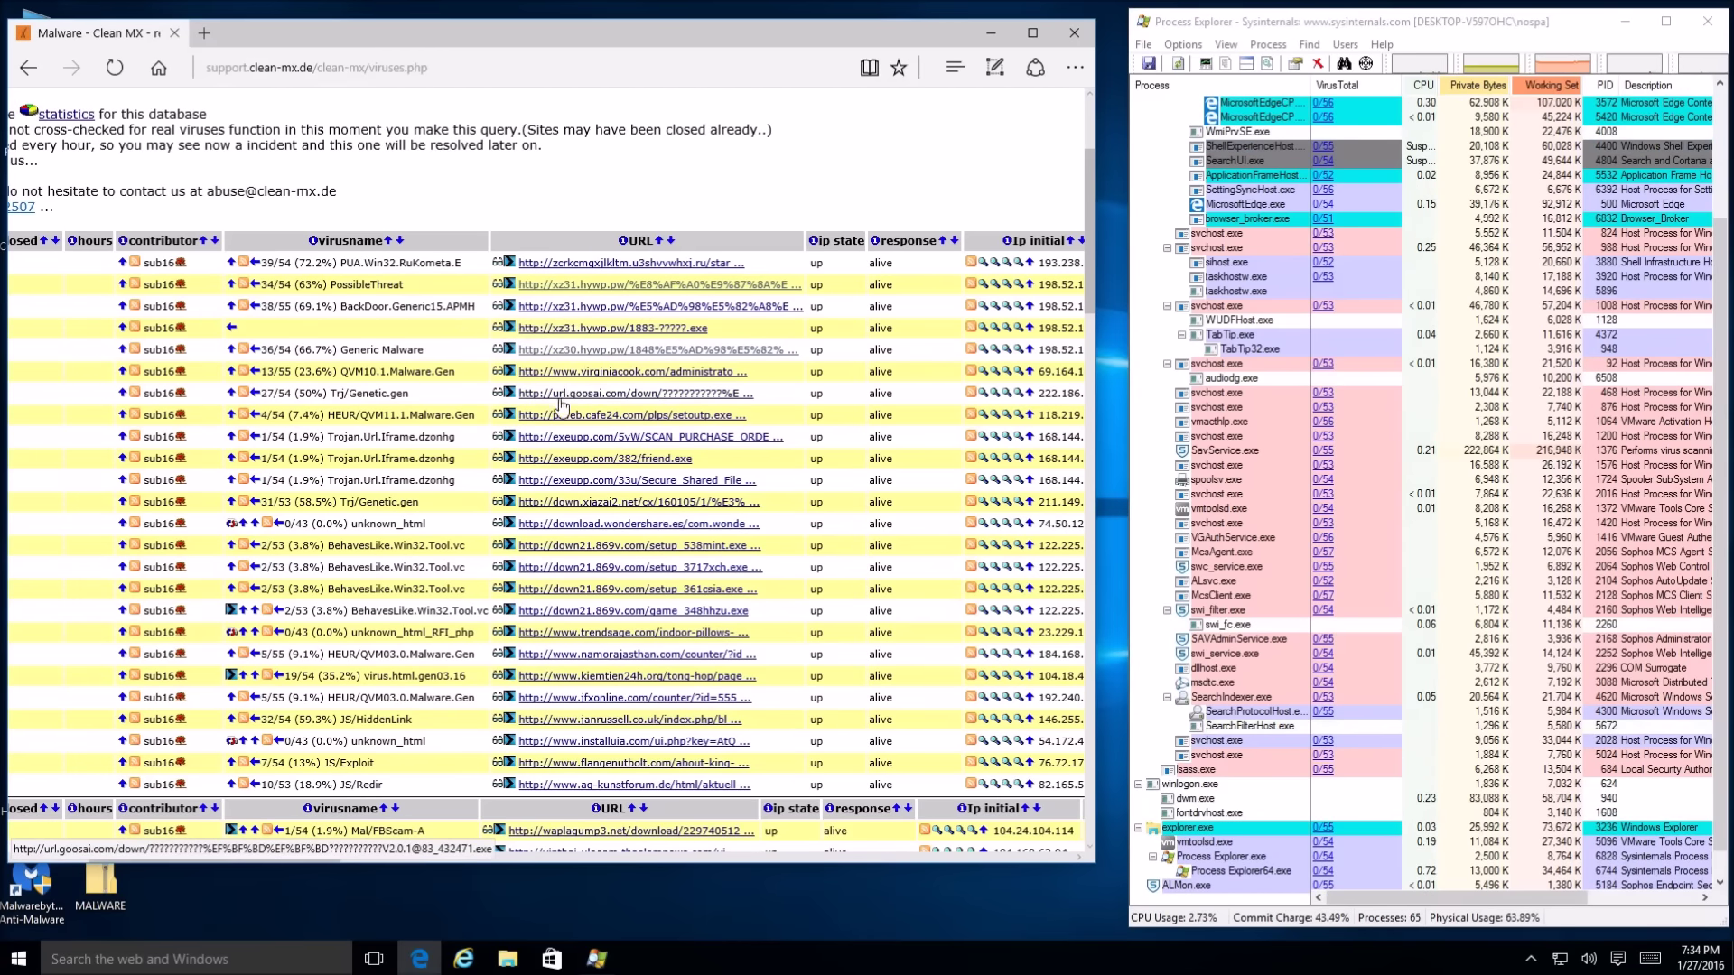
click(560, 395)
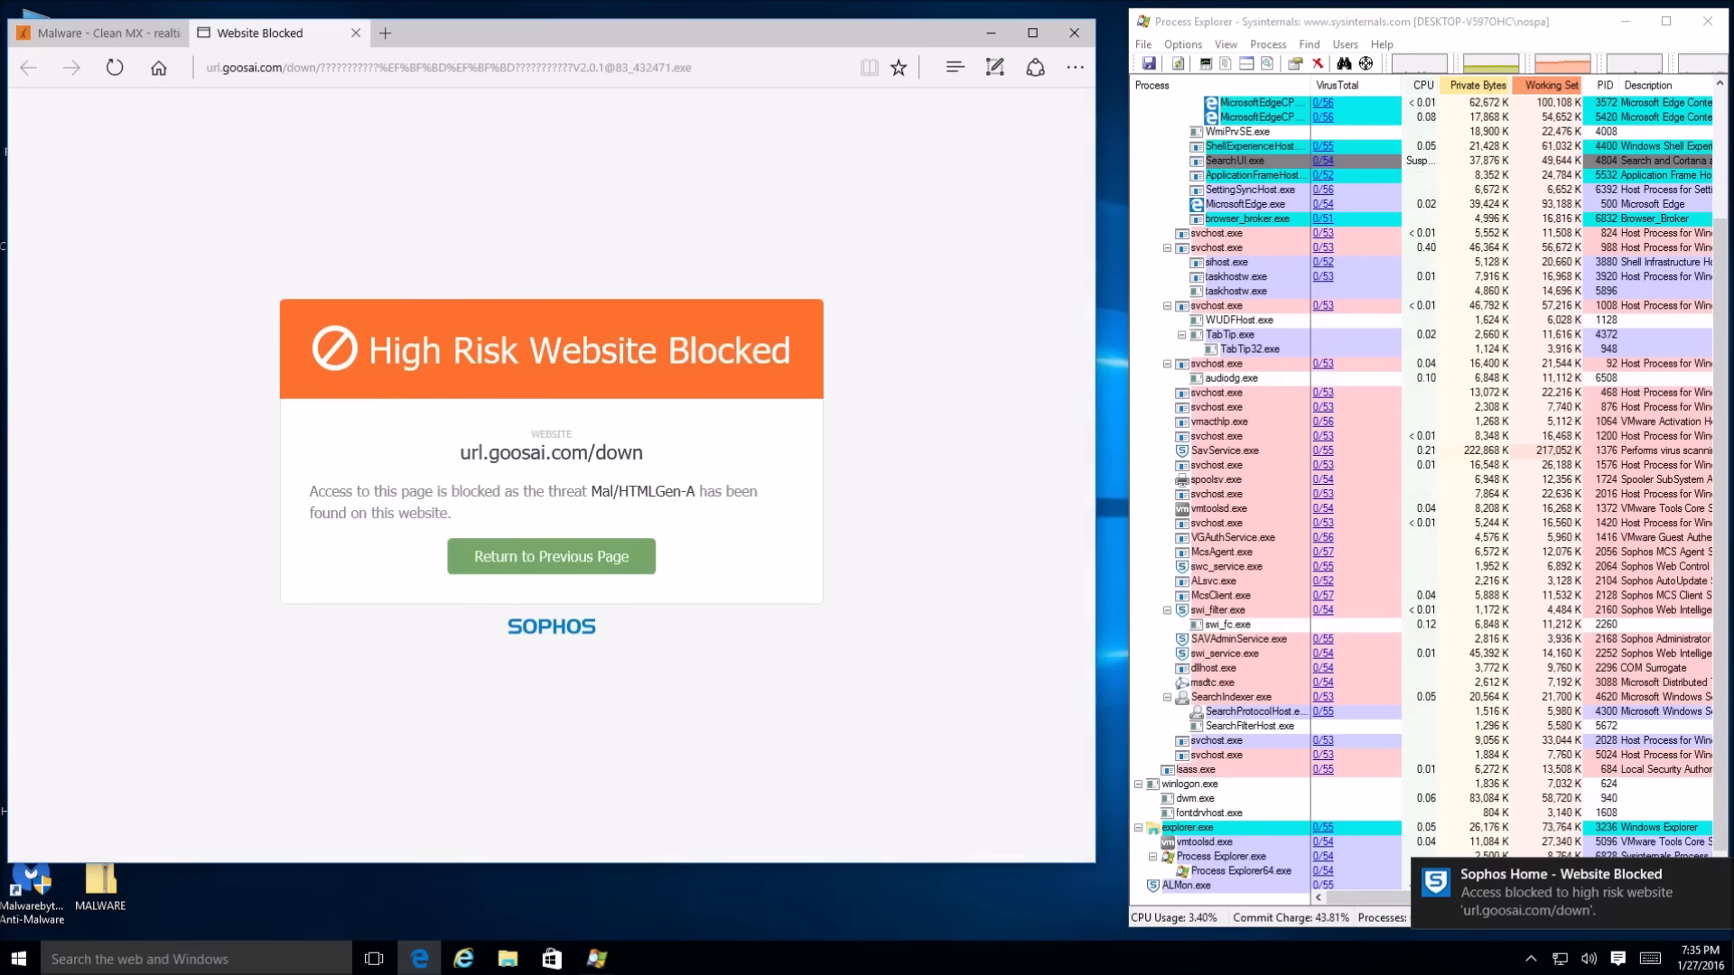
click(356, 34)
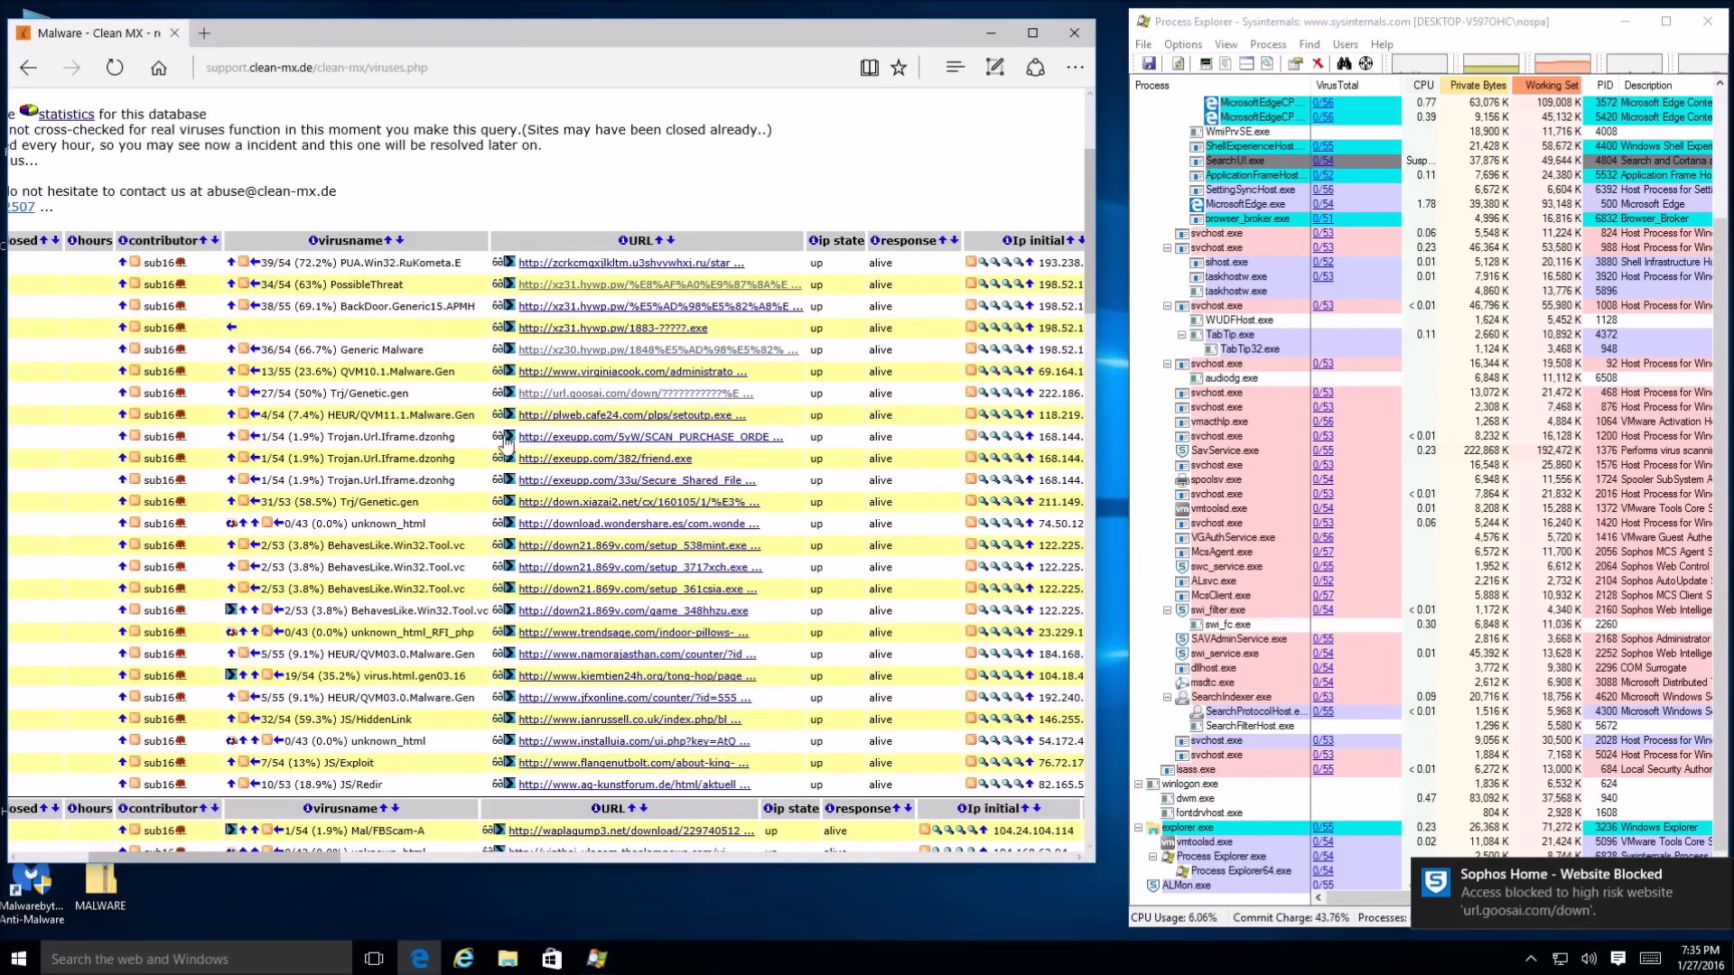
Download setoutp.exe from plweb.cafe24.com, run it past SmartScreen, and dismiss both missing-library errors
click(608, 416)
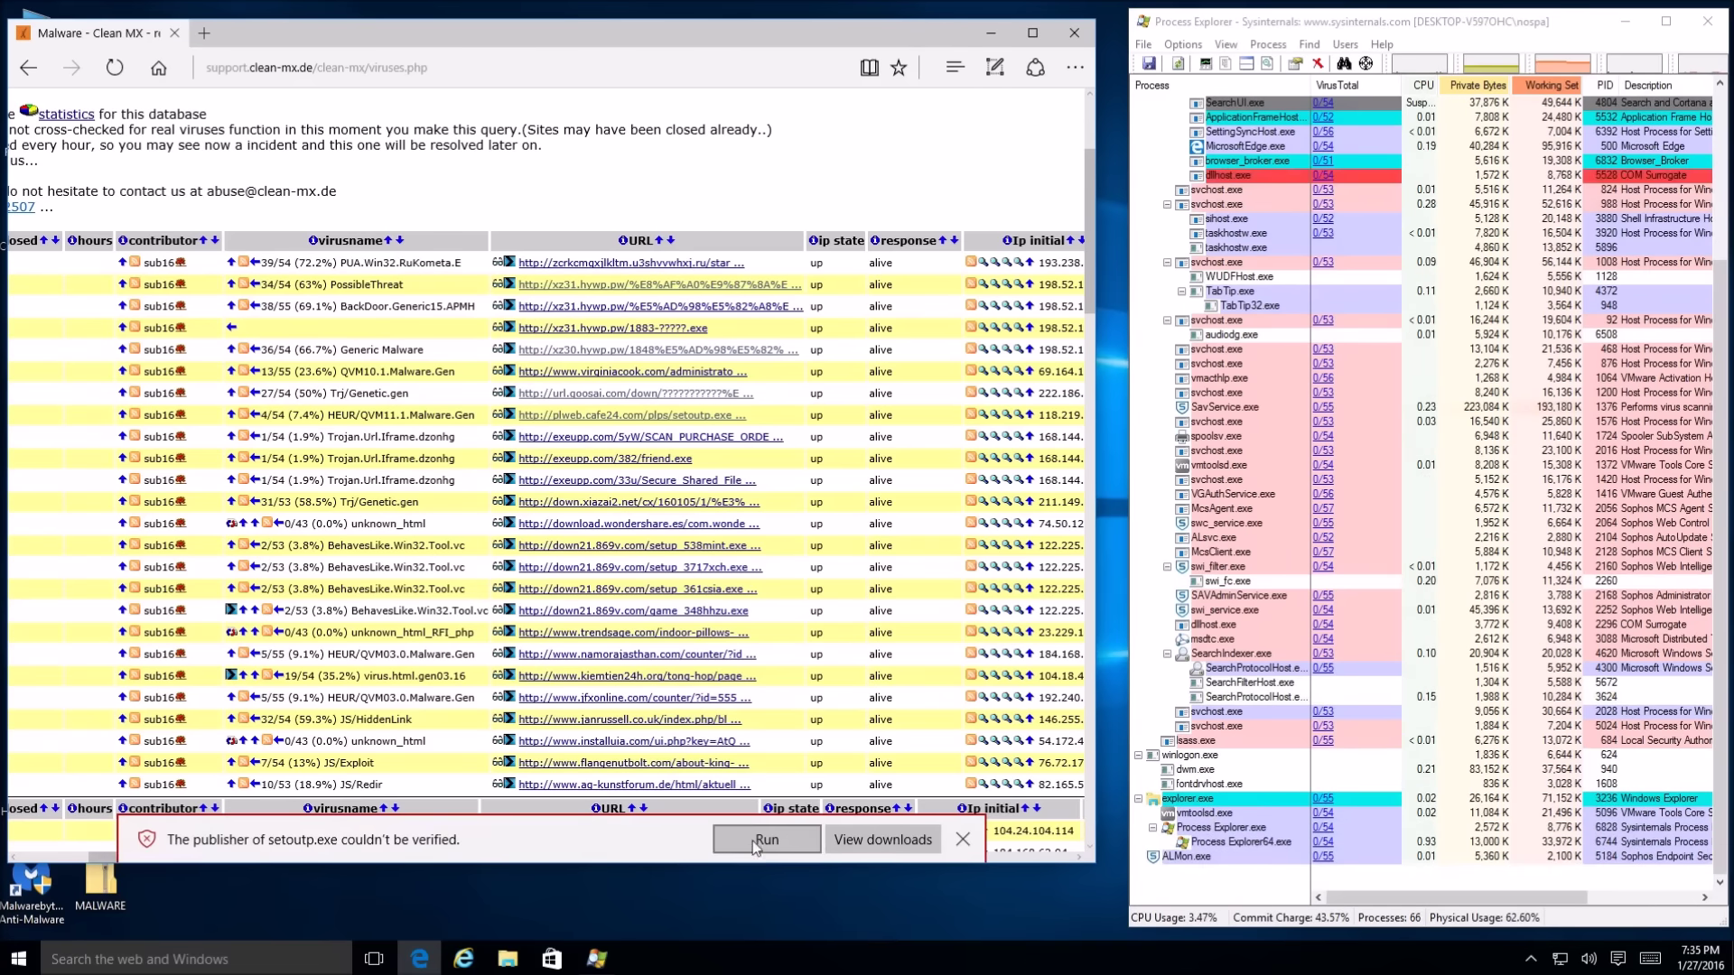
click(752, 841)
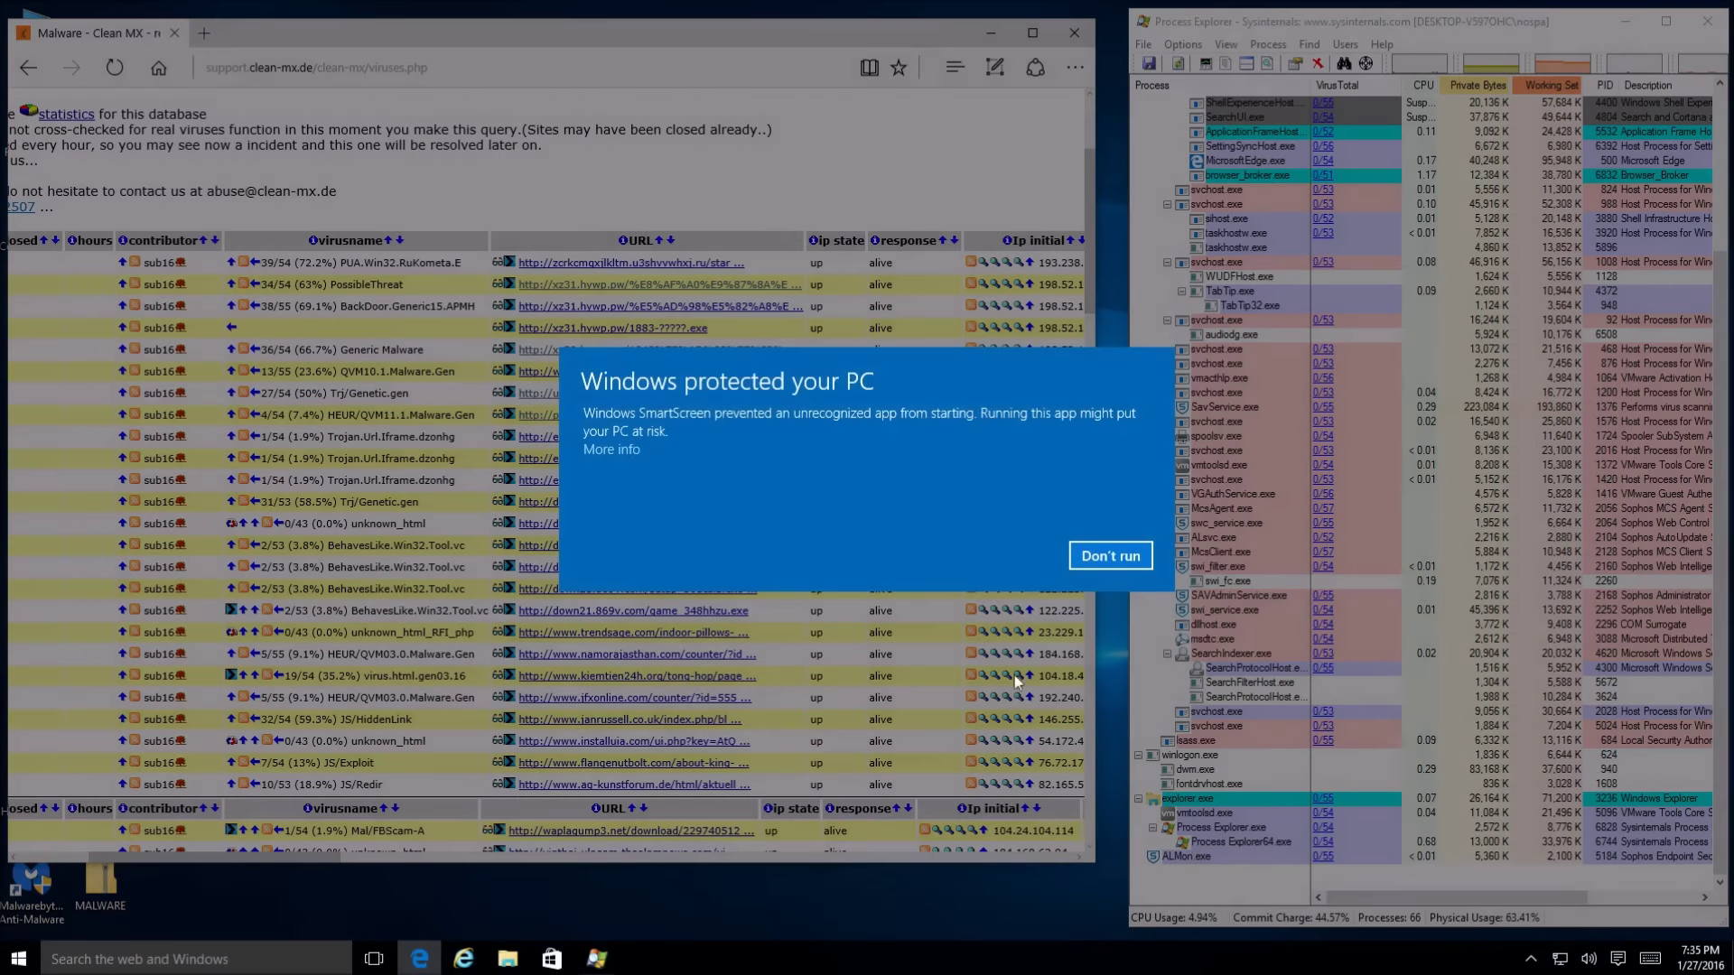
click(623, 450)
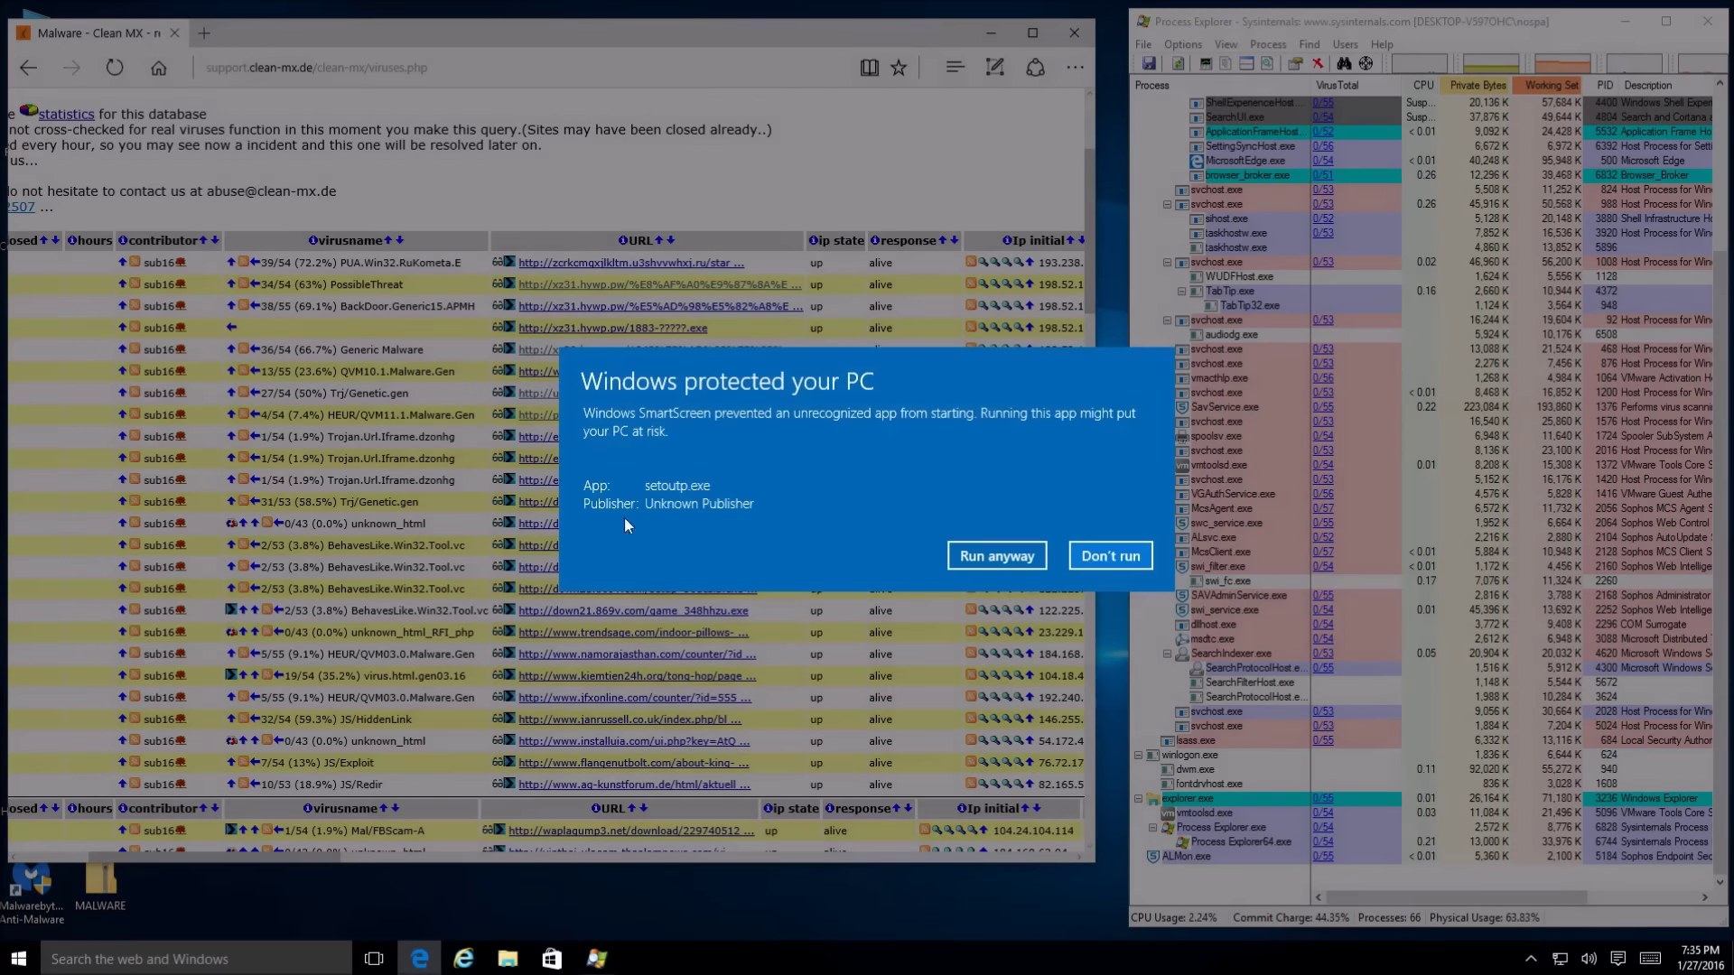
click(999, 556)
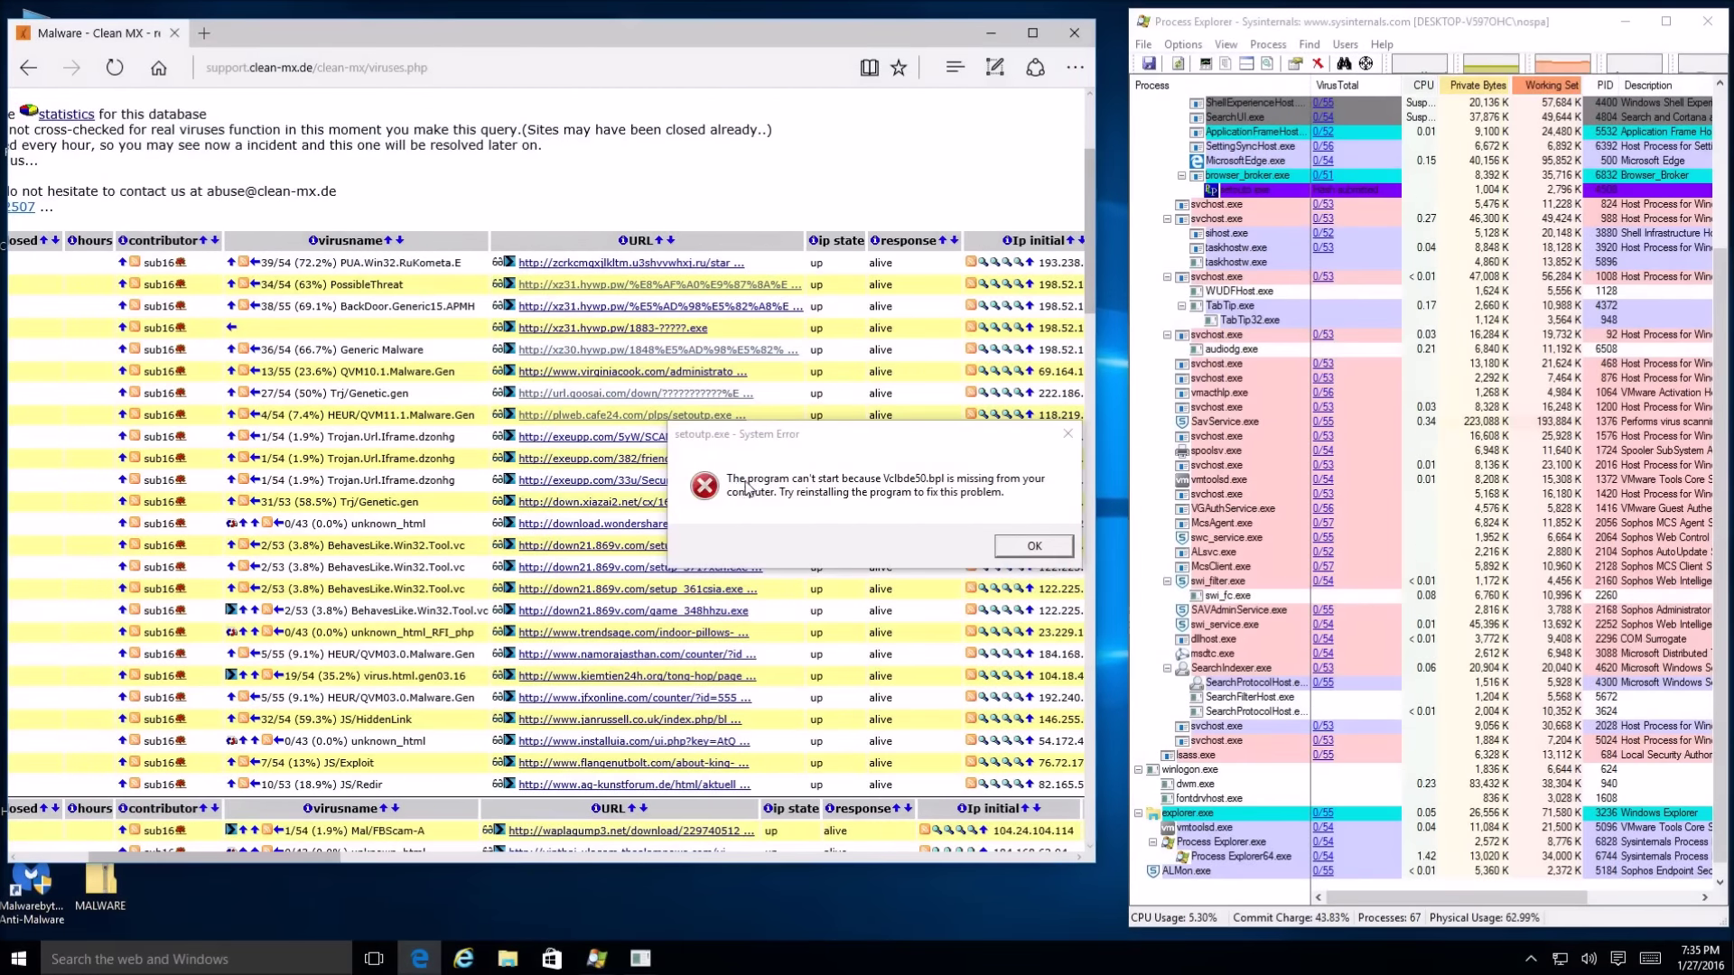
click(1012, 546)
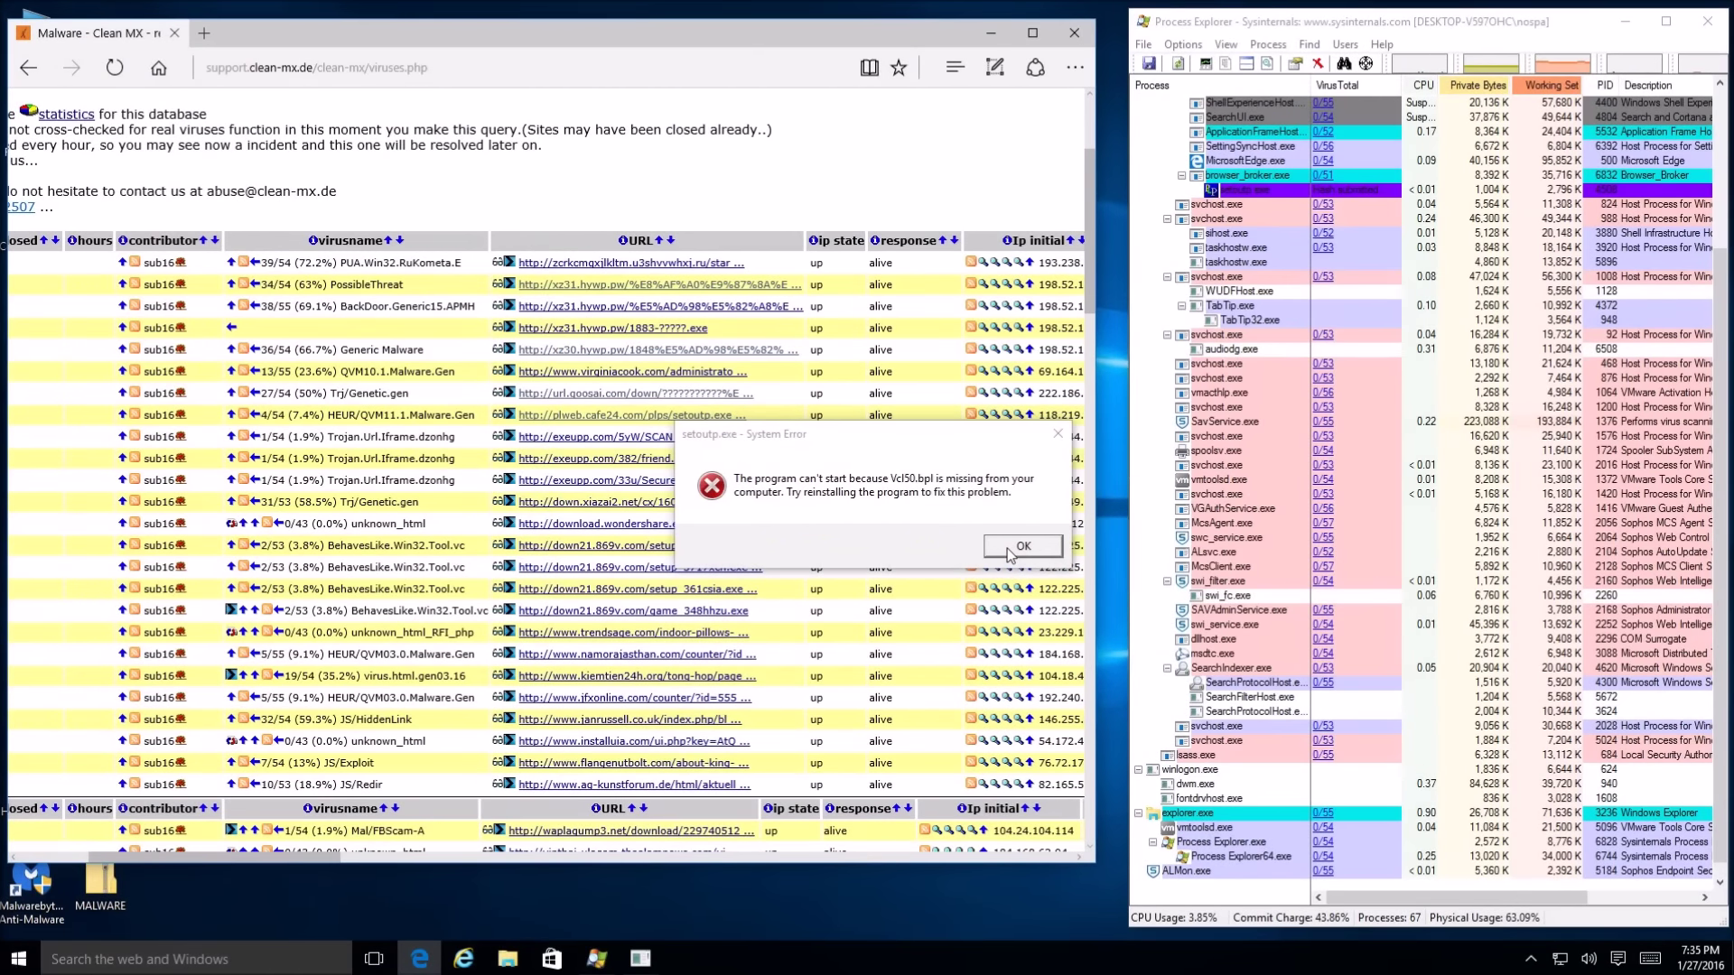
click(1016, 547)
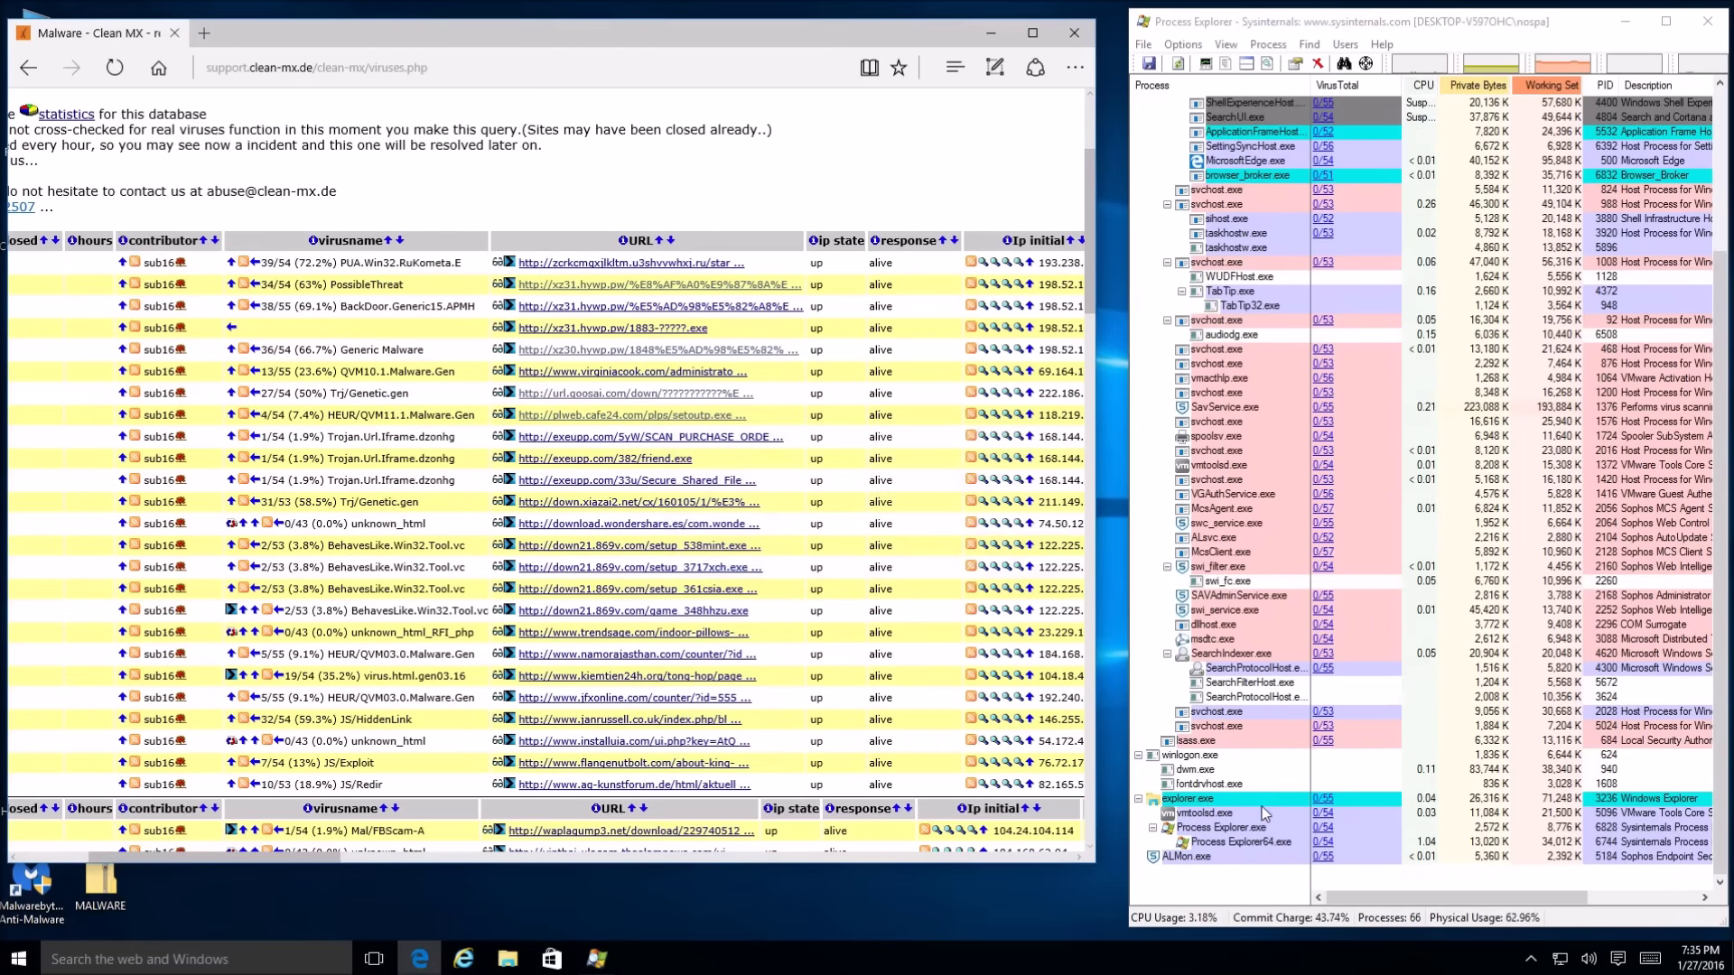
Open the exeupp.com SCAN_PURCHASE_ORDER.exe link, see the C2/Generic-A block, then close that tab
scroll(1243, 378, up, 4)
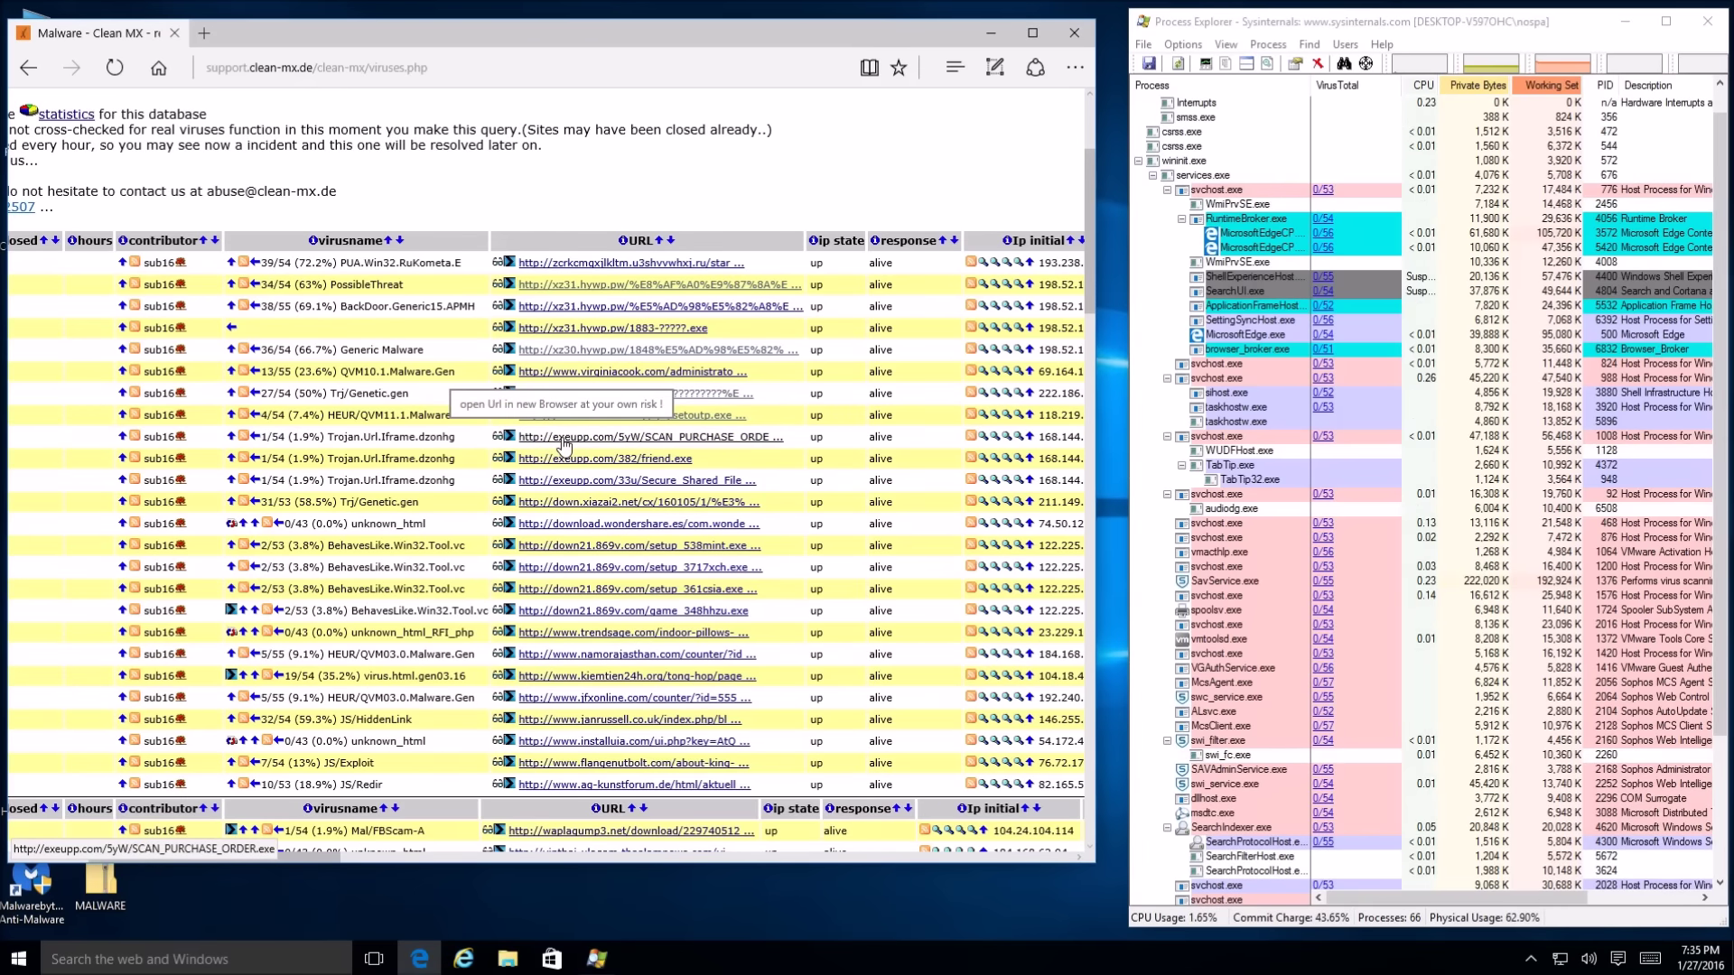
click(575, 441)
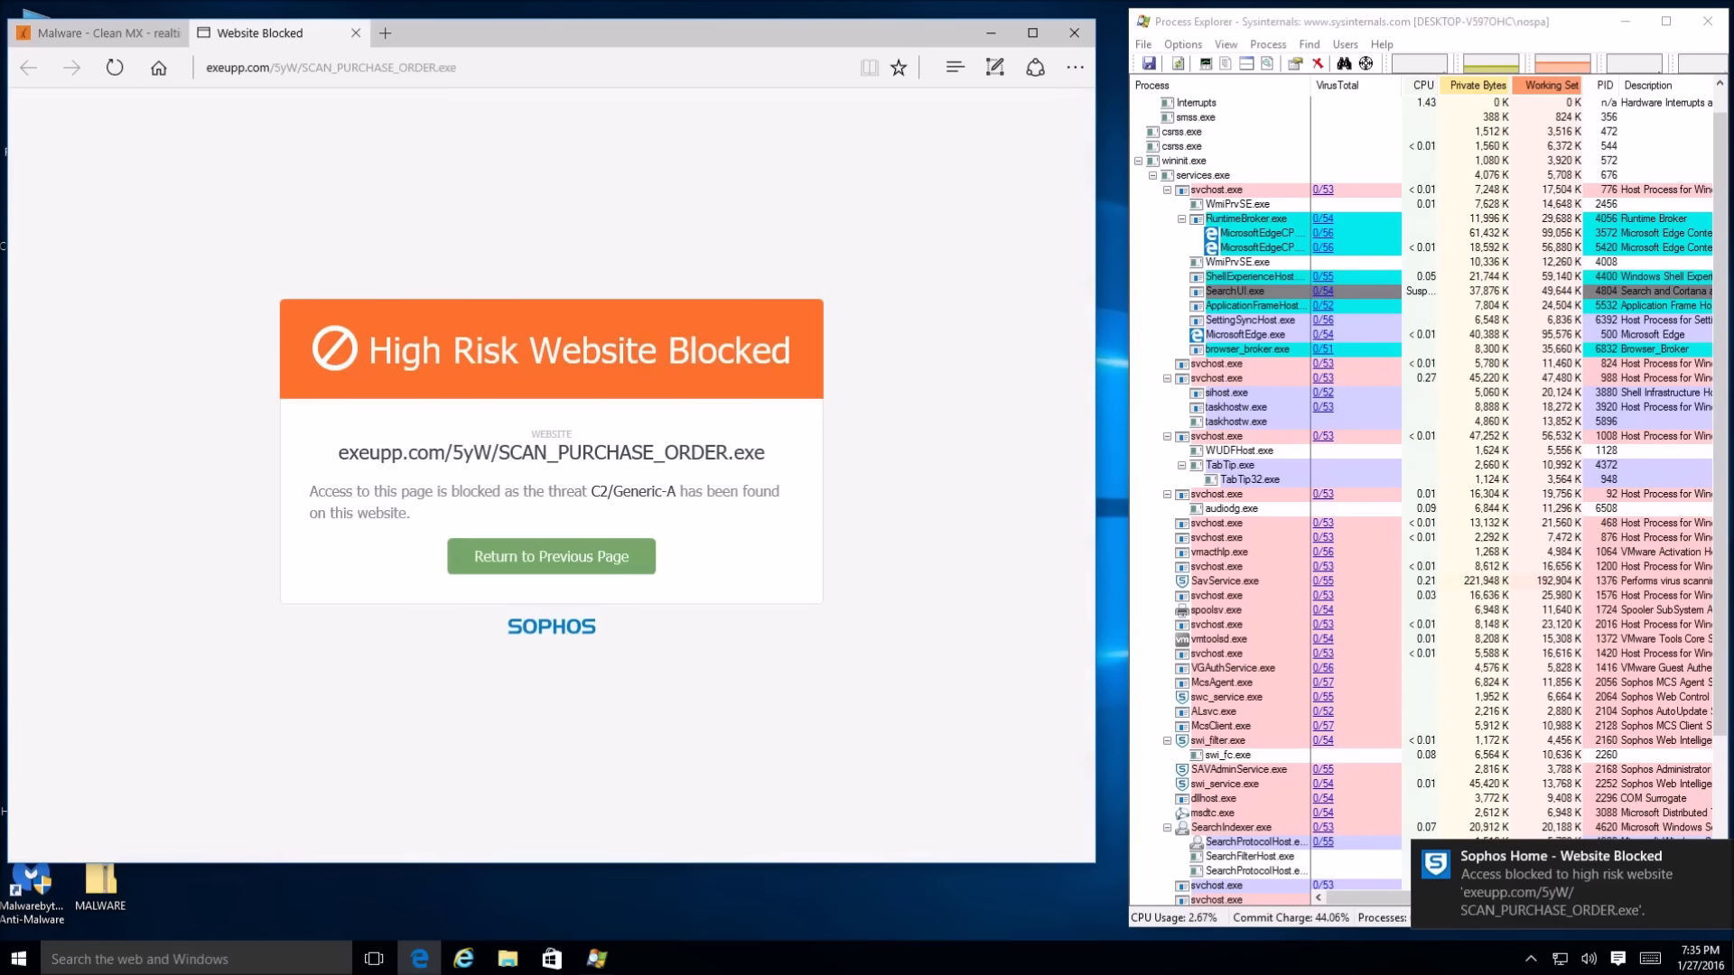
click(356, 34)
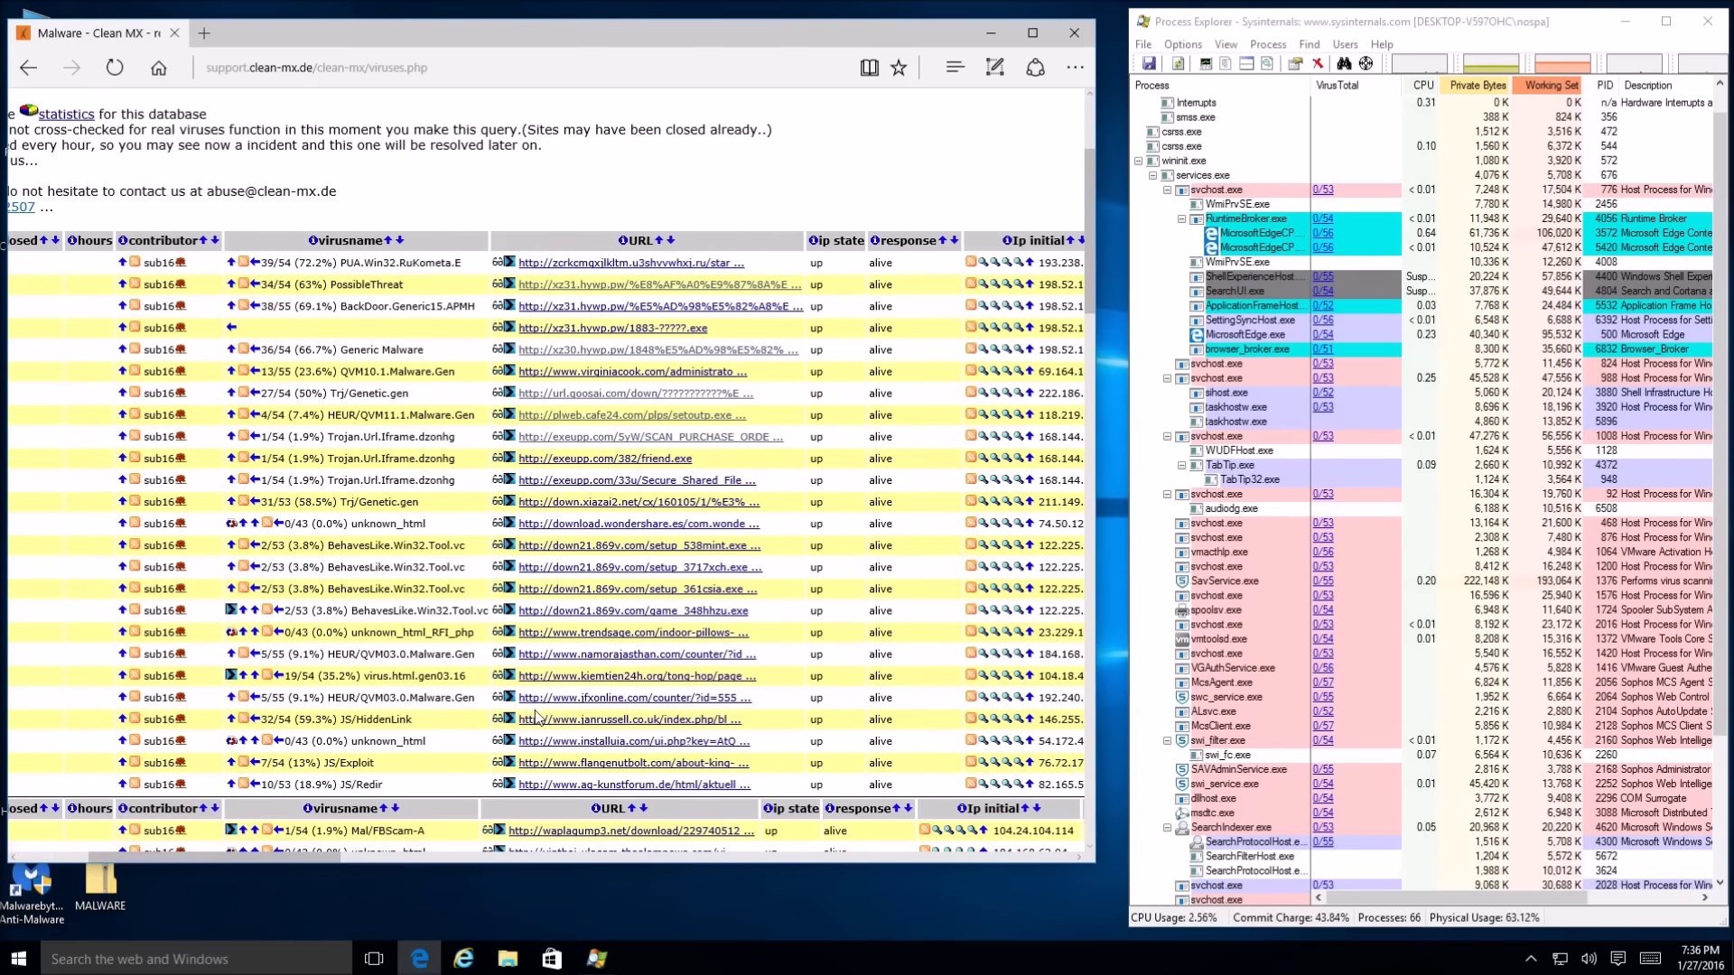
click(544, 762)
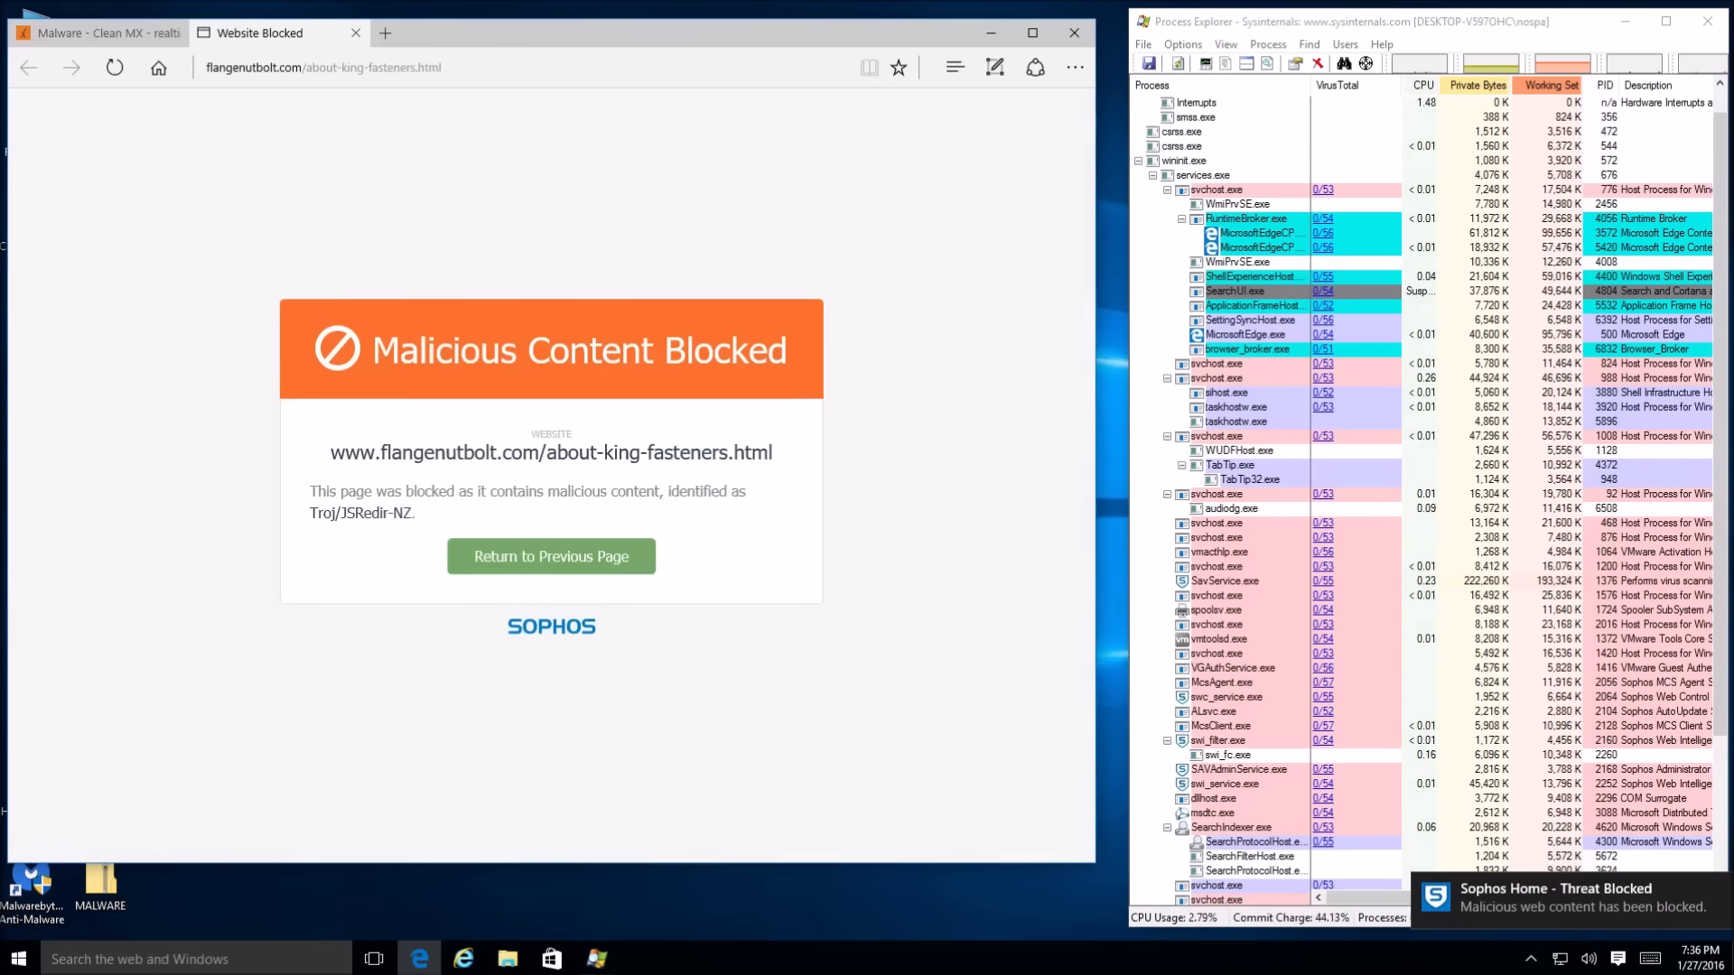
click(355, 32)
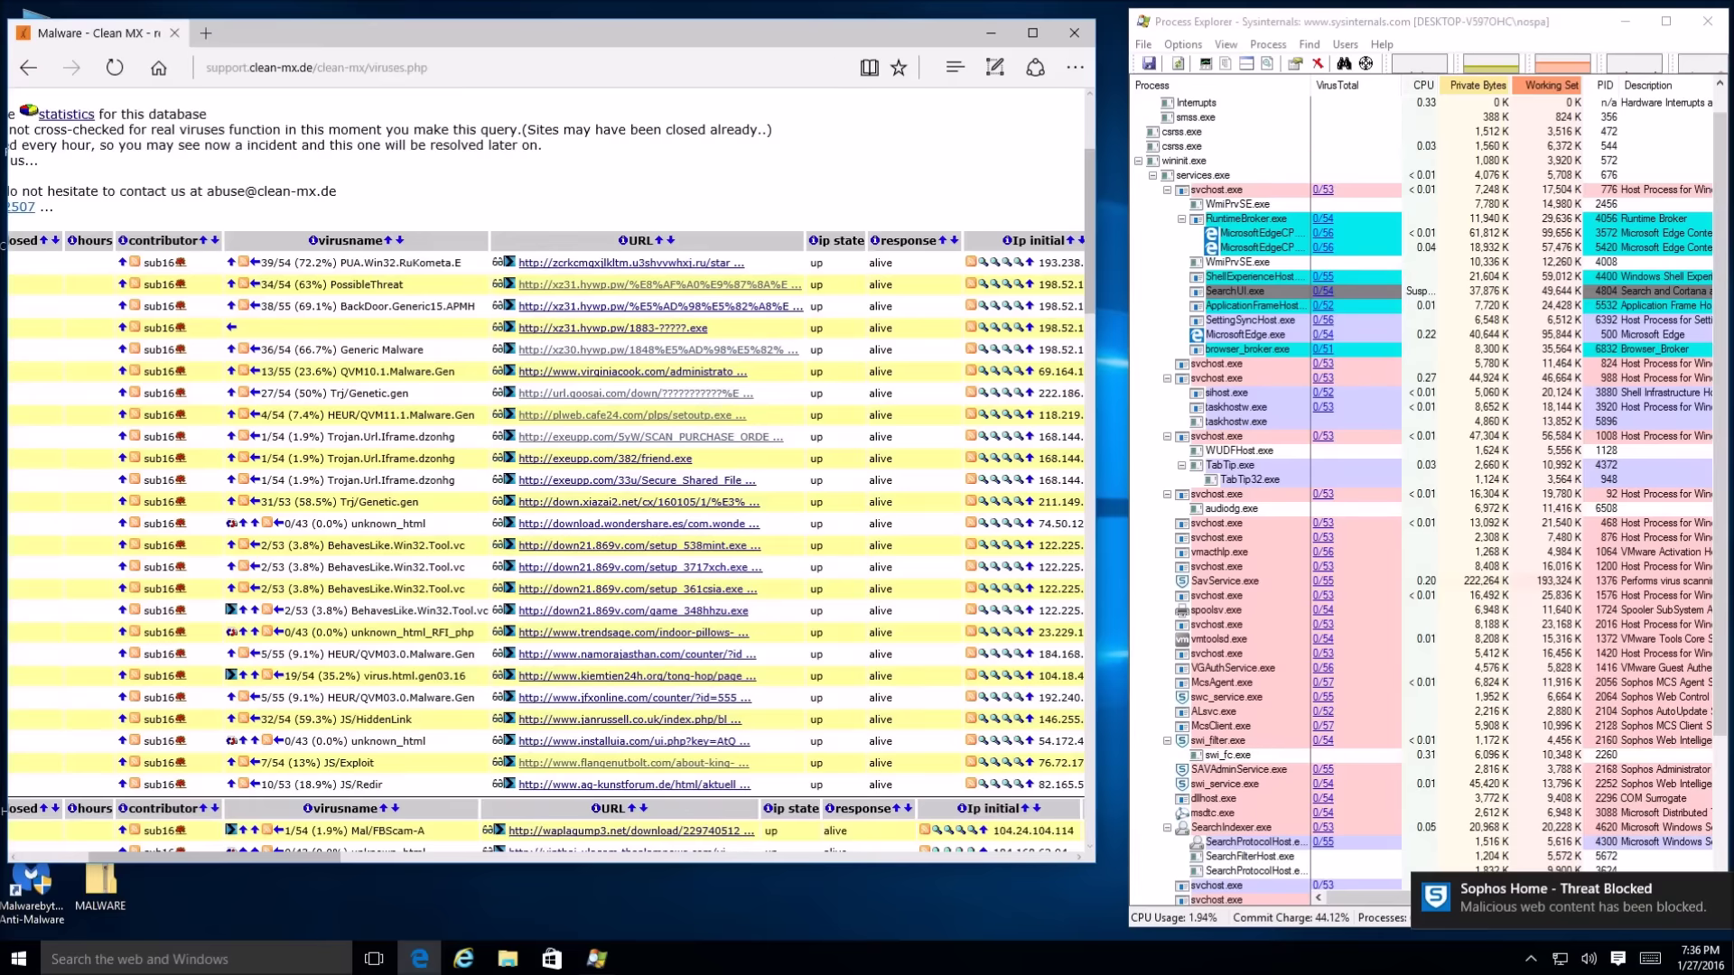
scroll(605, 641, down, 3)
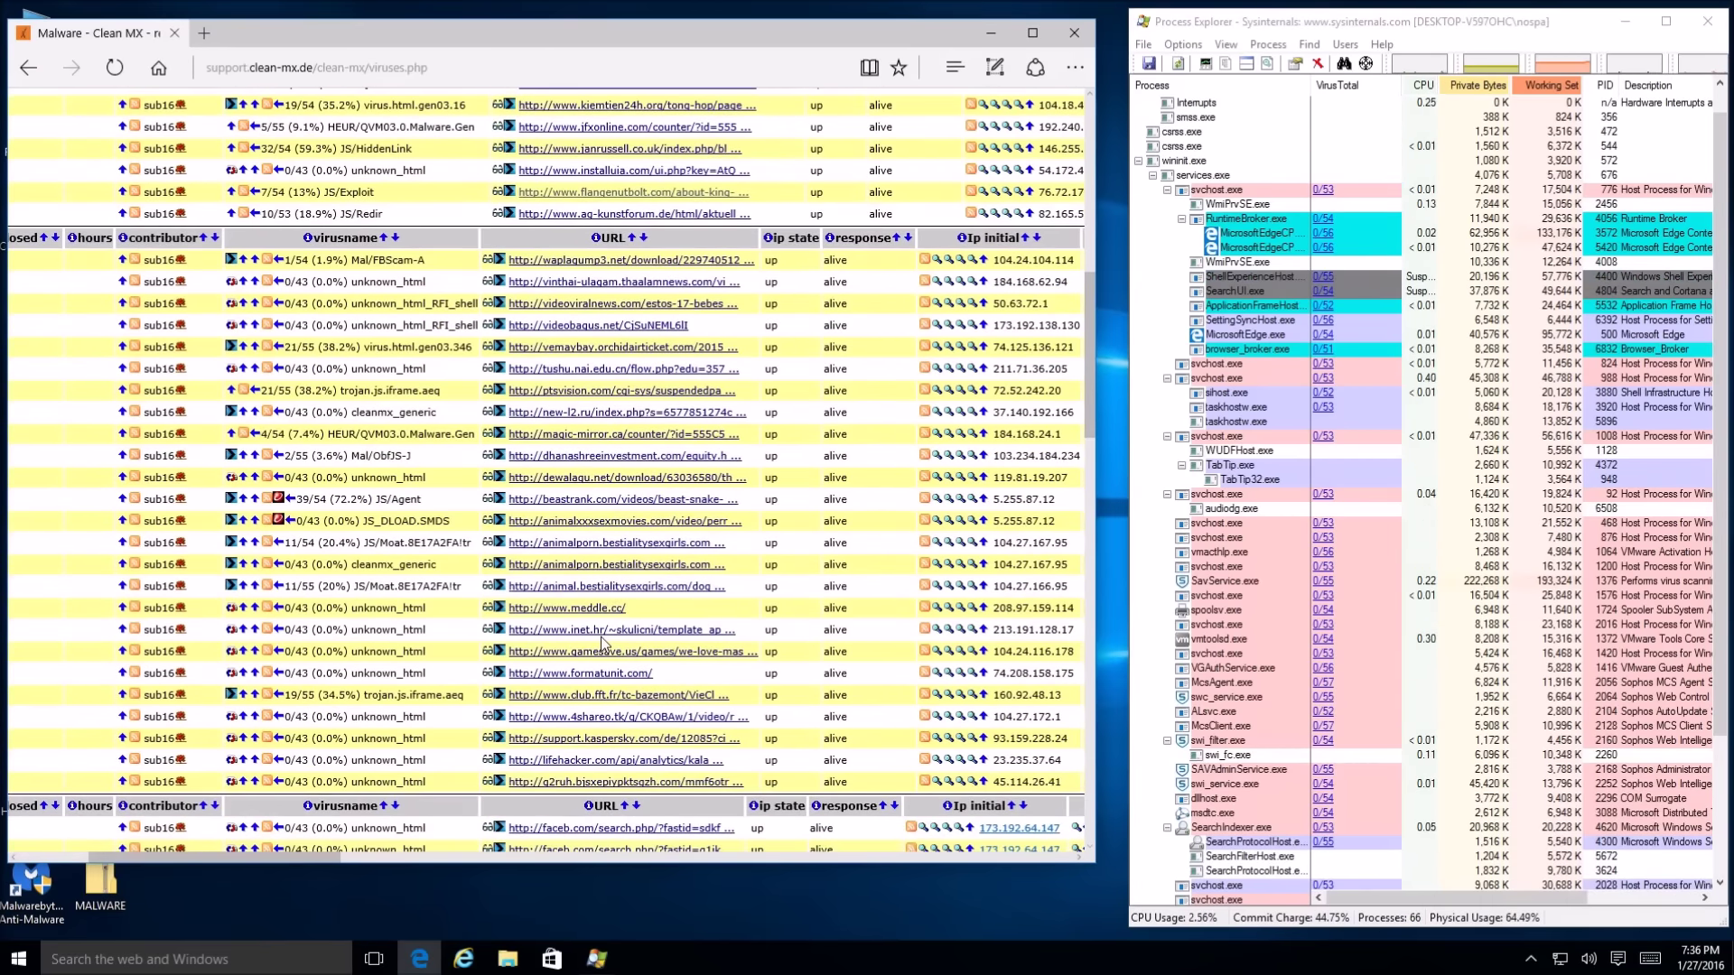
scroll(542, 632, down, 1)
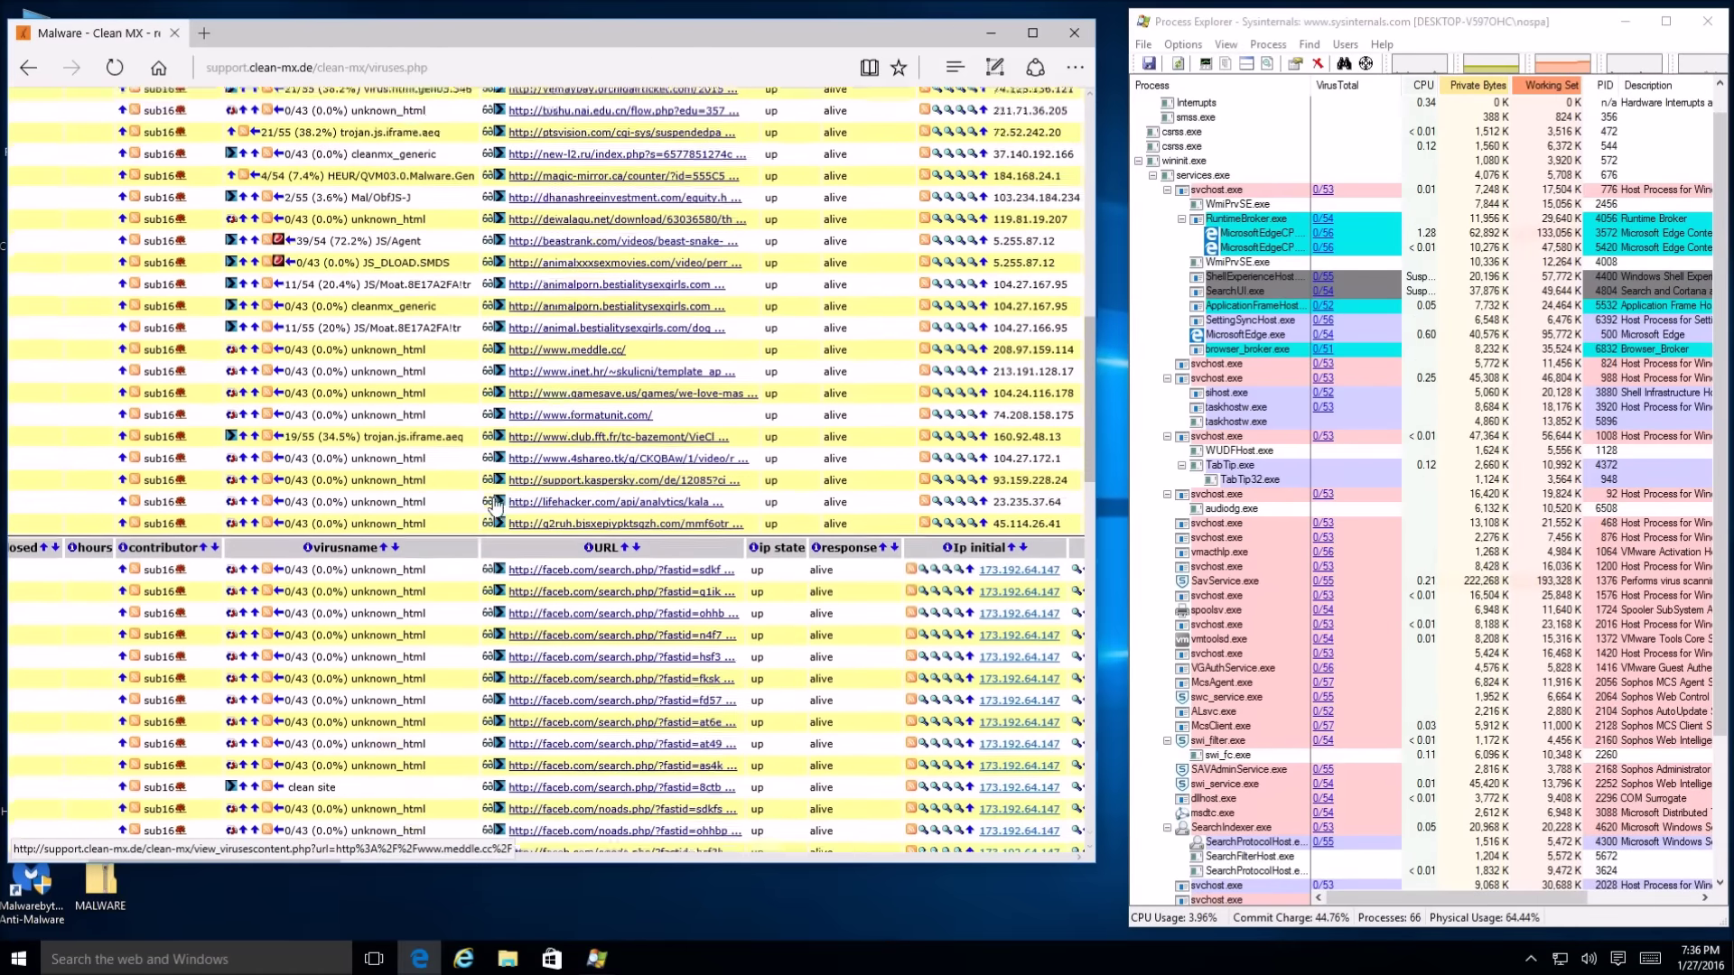
scroll(498, 507, down, 2)
scroll(496, 506, down, 3)
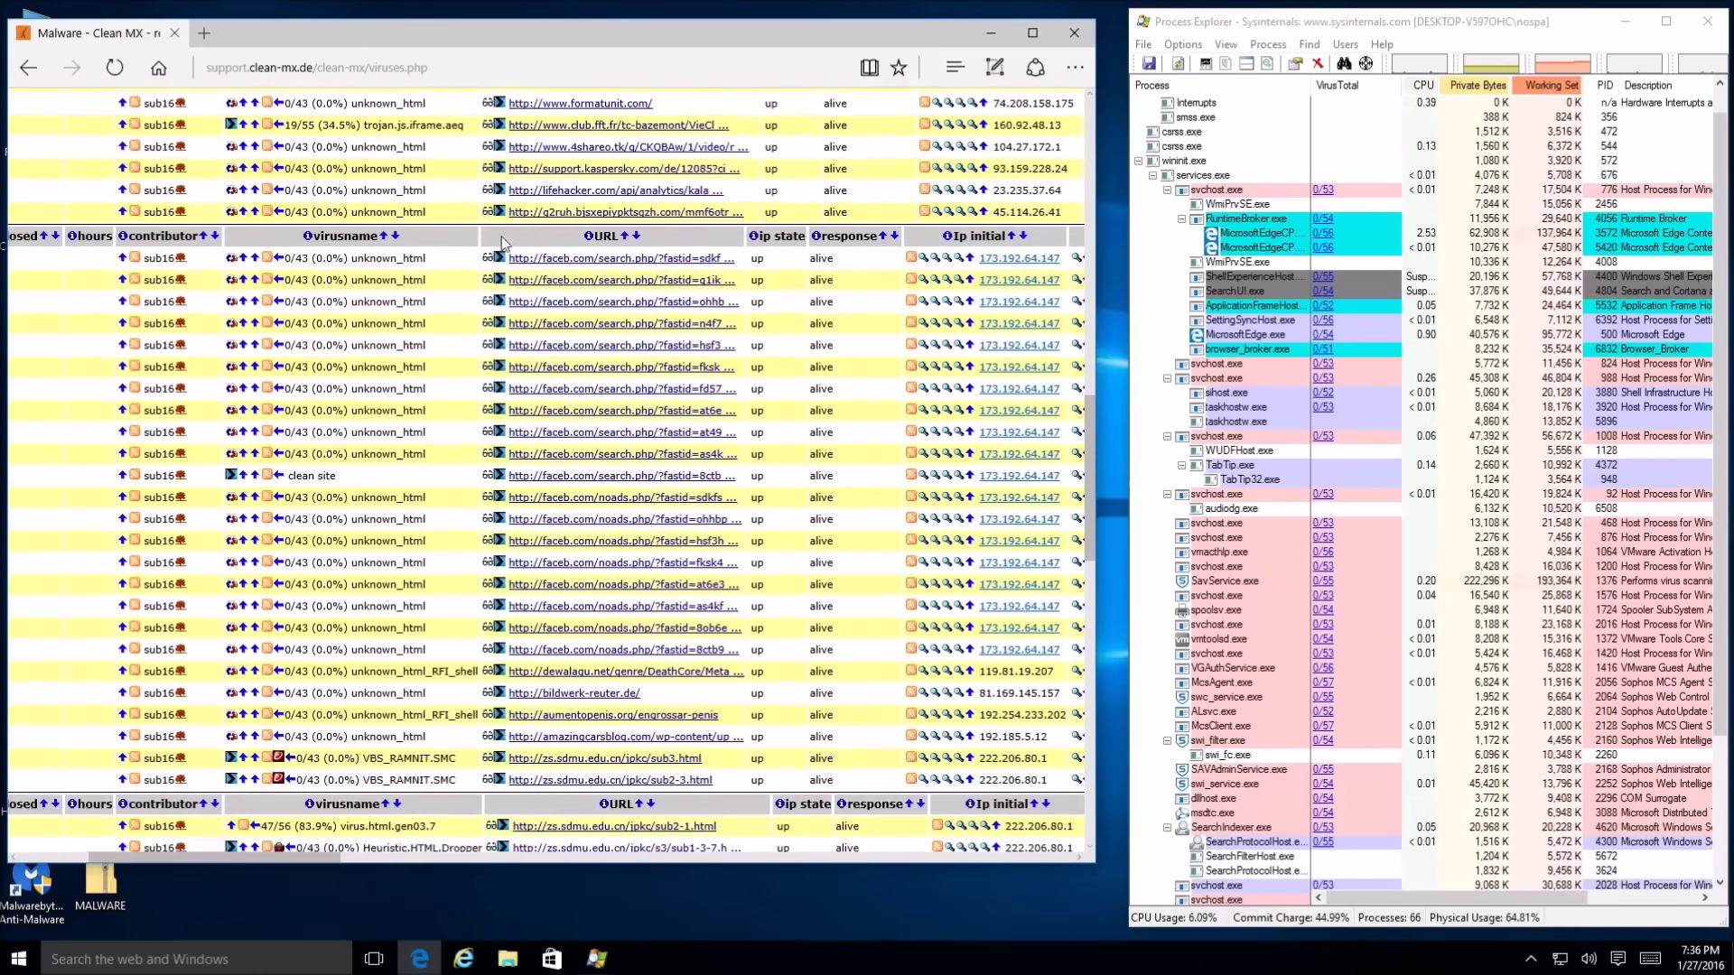
scroll(505, 456, down, 3)
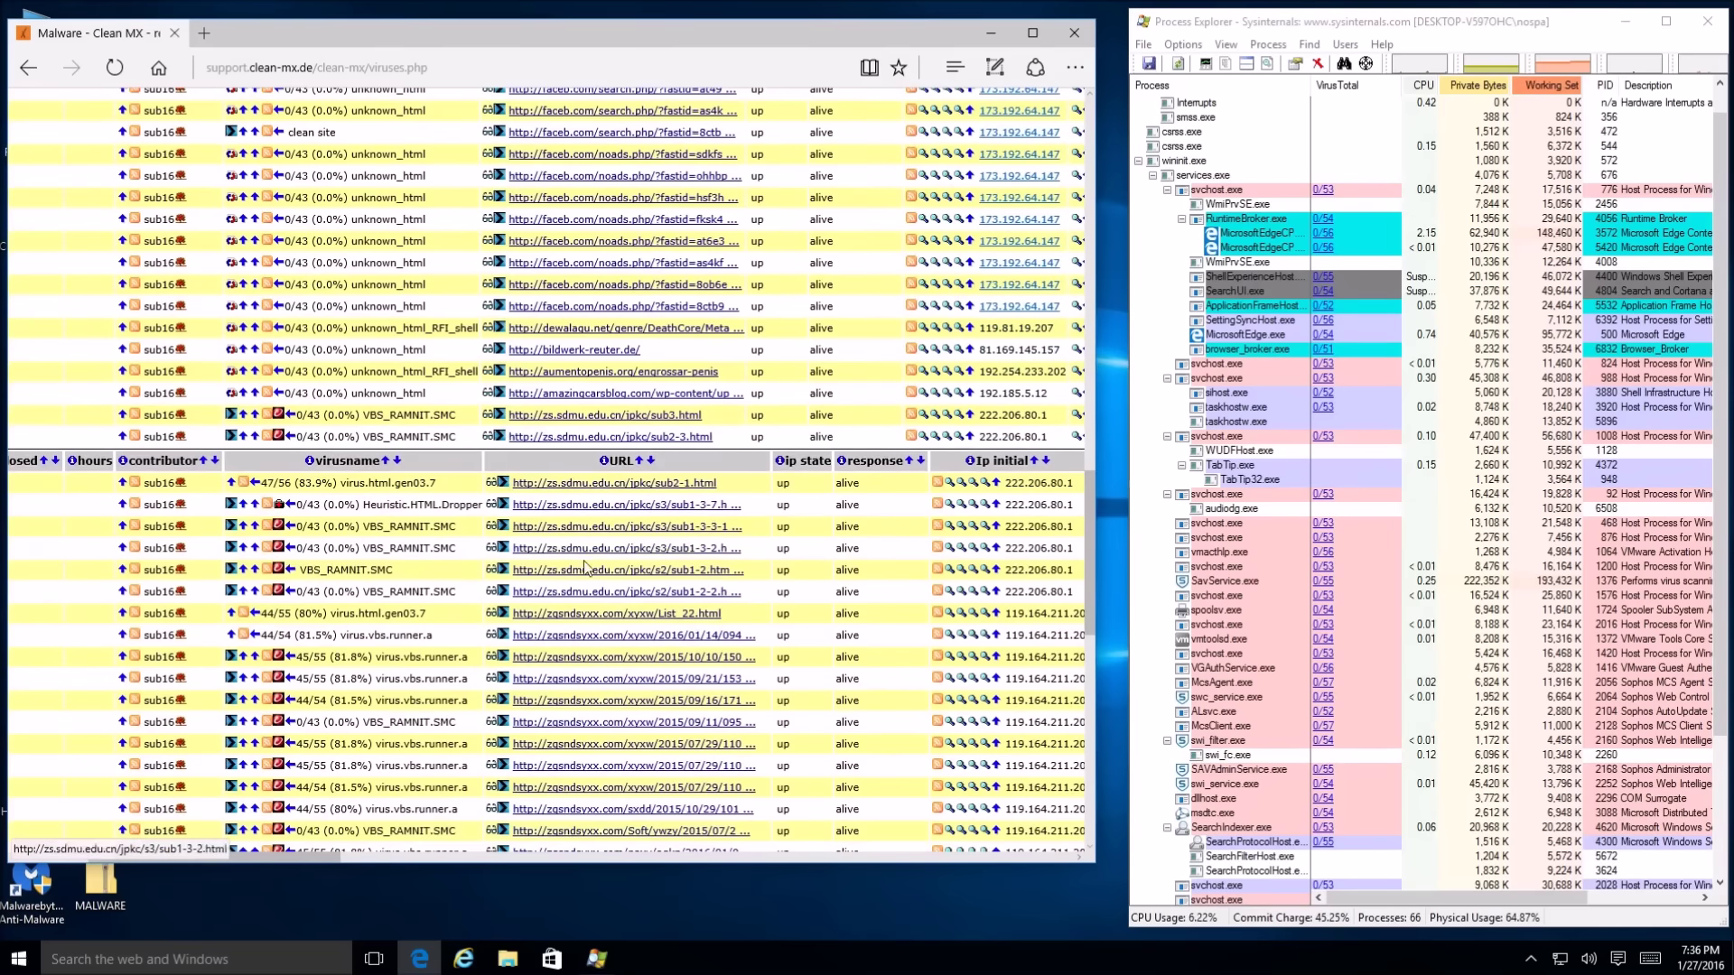
scroll(604, 540, up, 7)
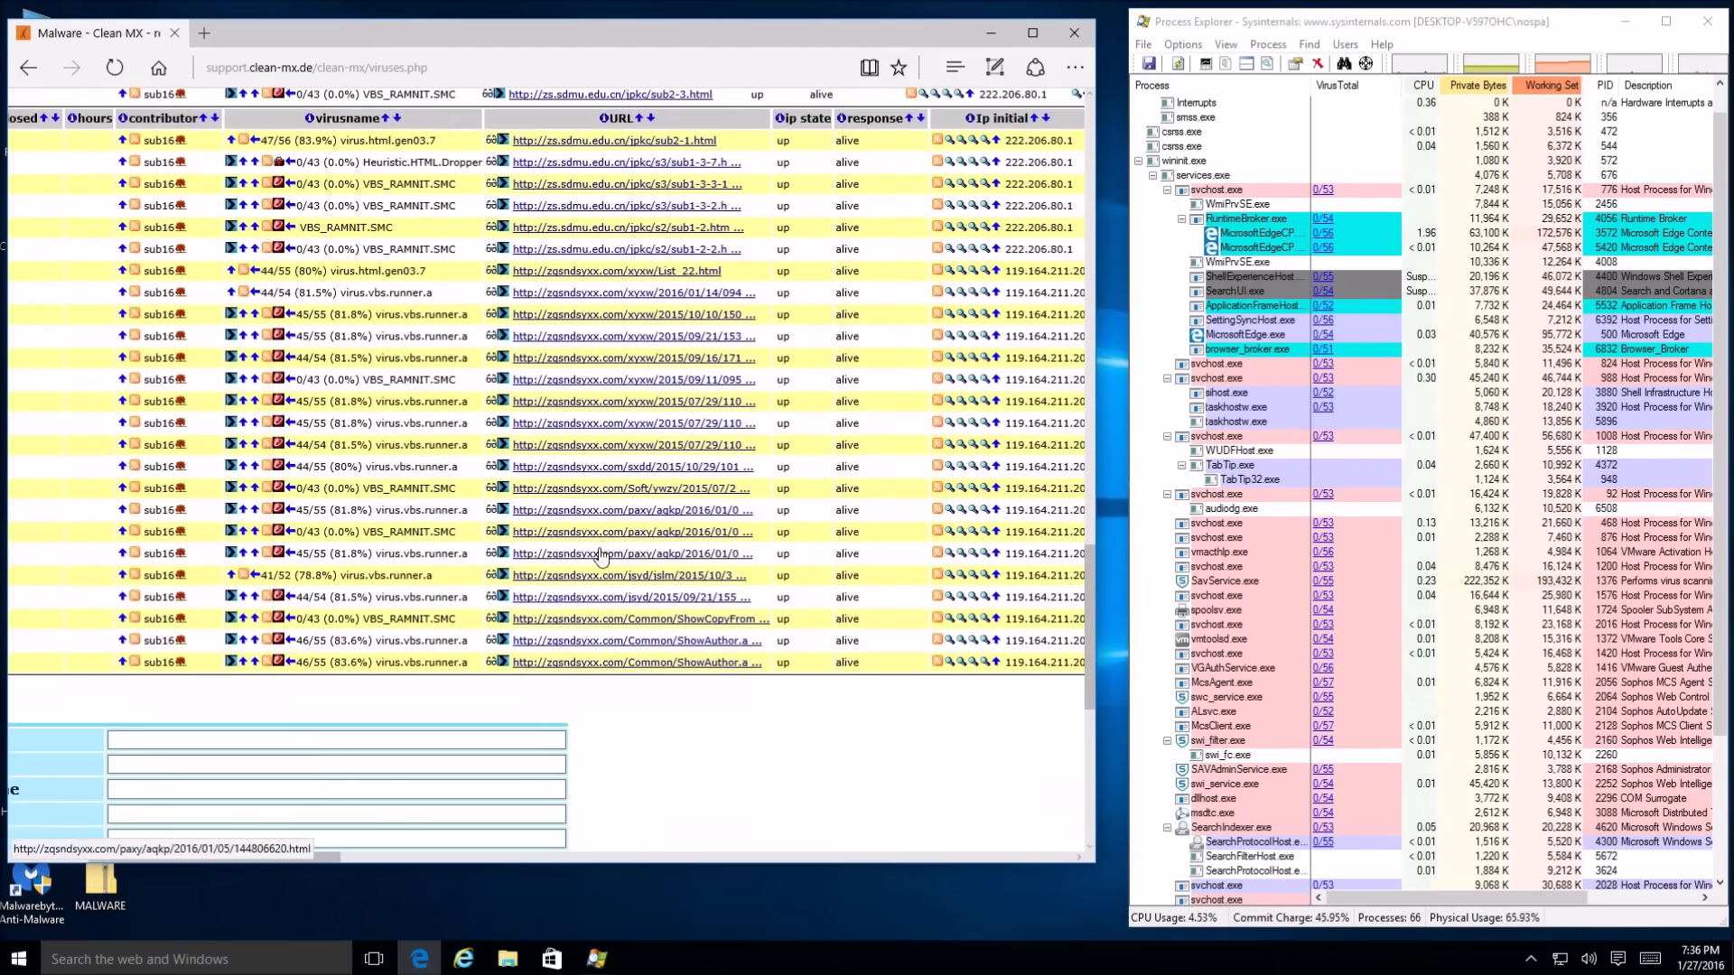
scroll(607, 510, up, 10)
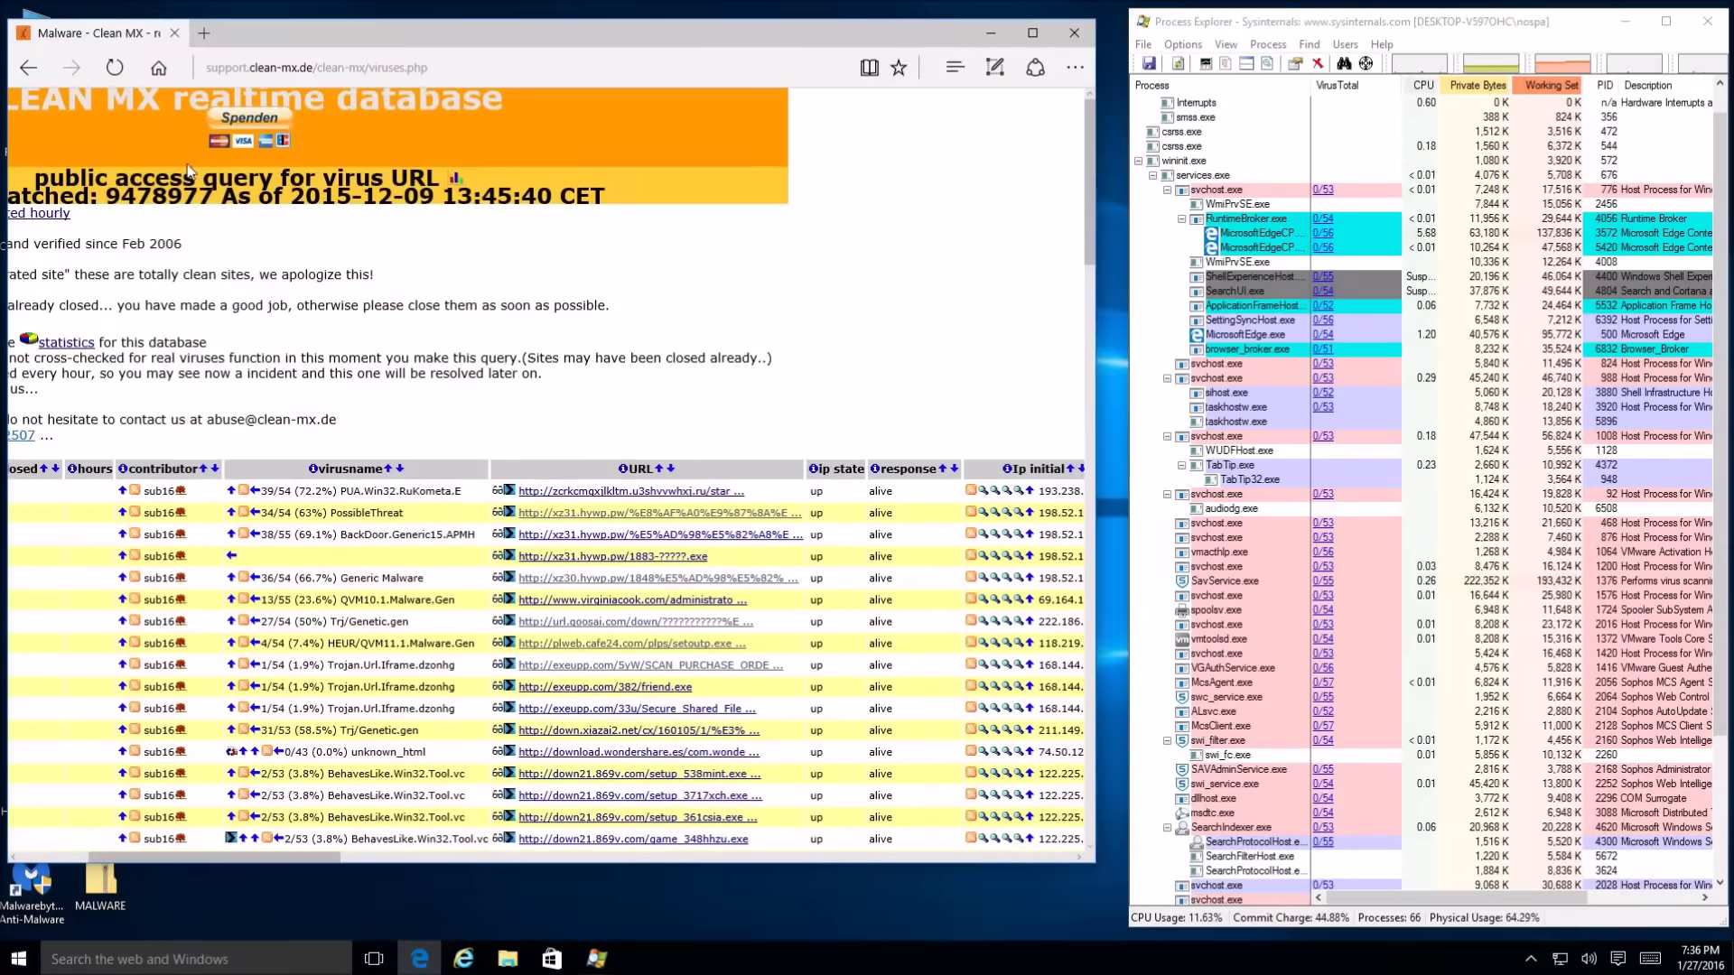
Open the down21.869v.com setup_538mint.exe link, getting Sophos's Mal/HTMLGen-A High Risk block page
click(954, 67)
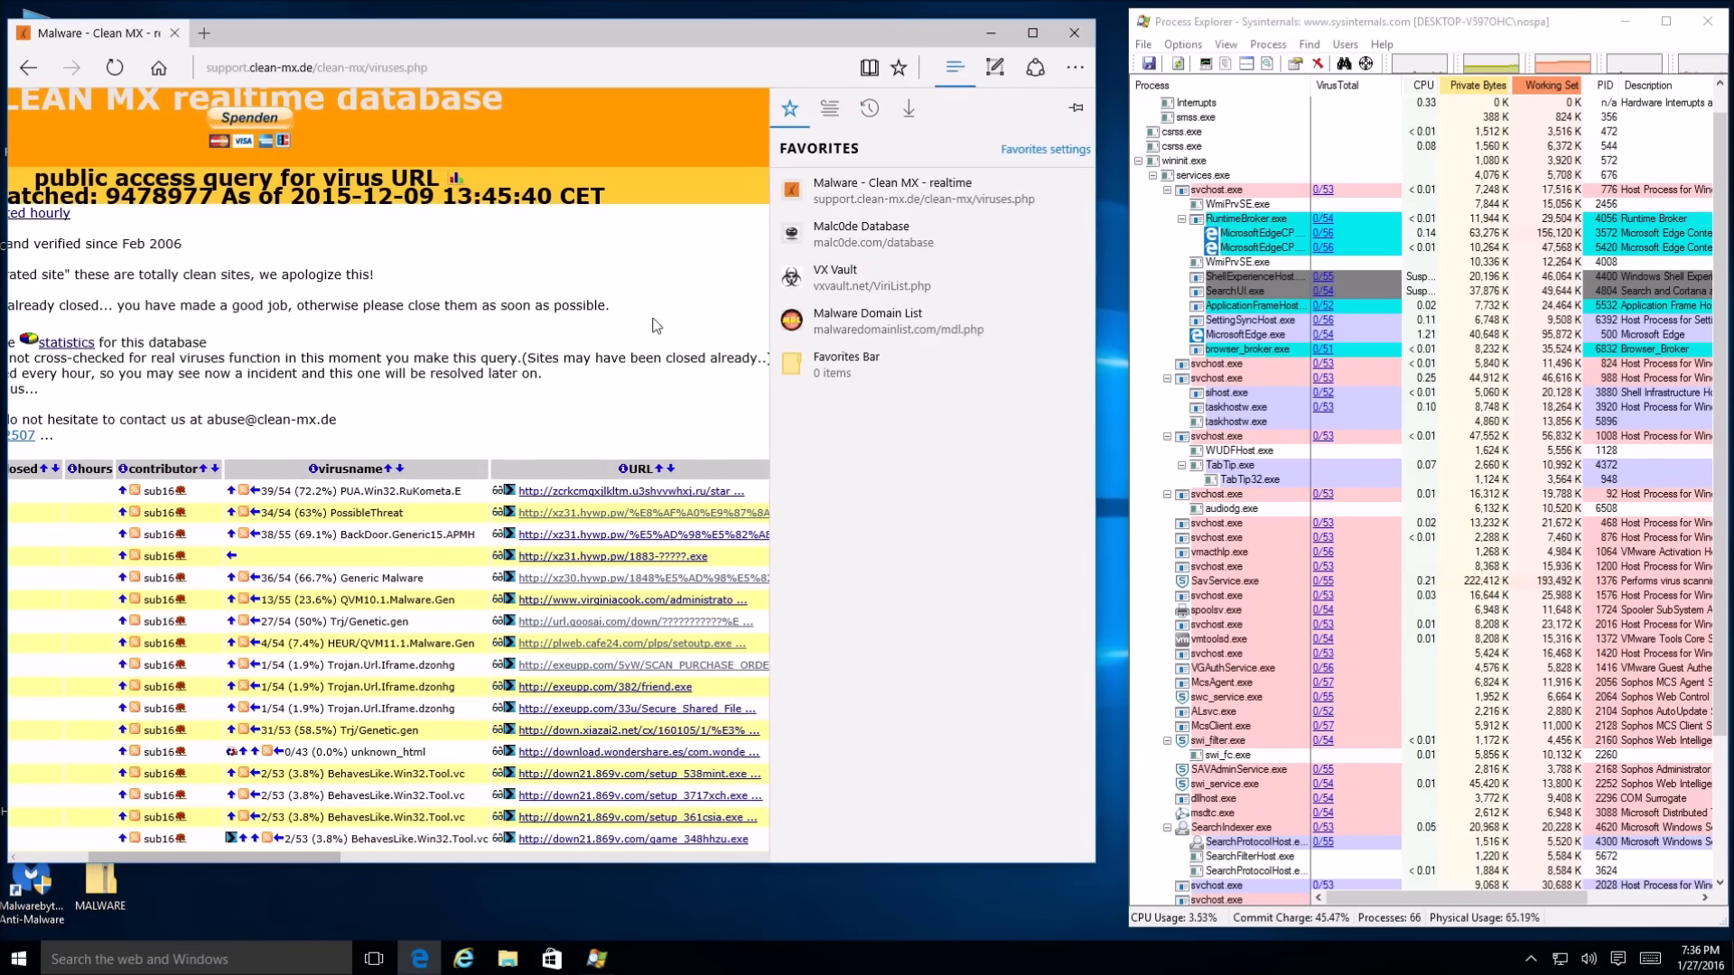
click(612, 271)
scroll(639, 553, down, 5)
scroll(639, 553, down, 5)
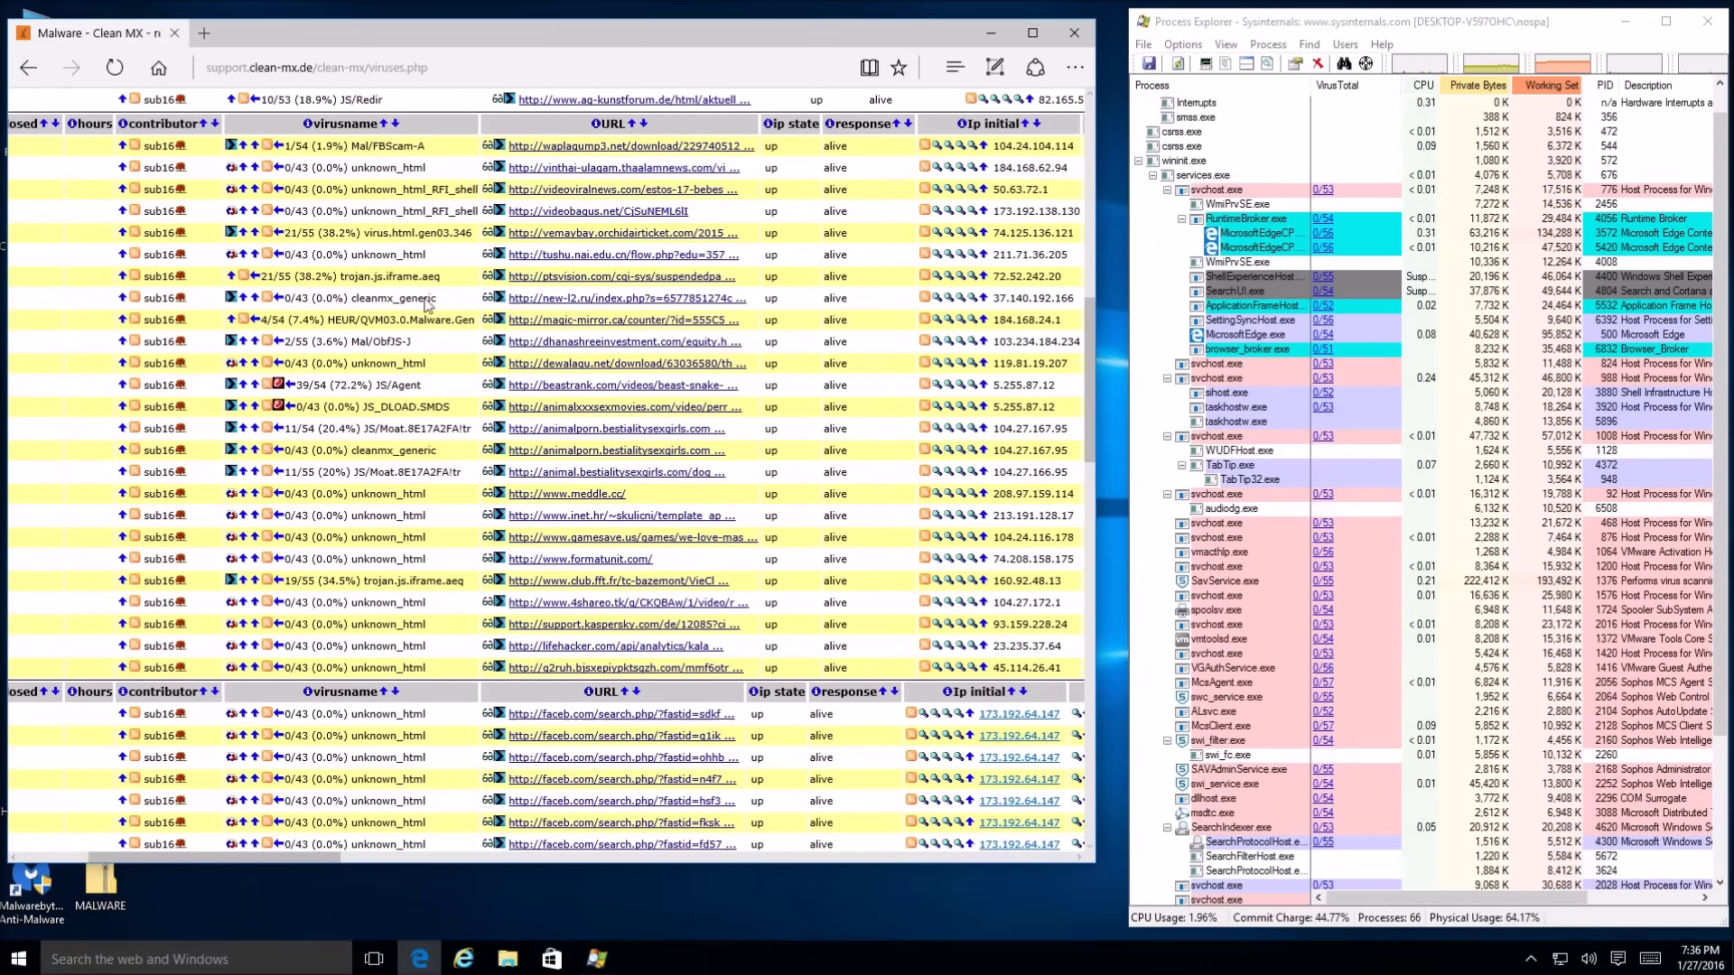
scroll(402, 407, down, 4)
scroll(412, 565, up, 10)
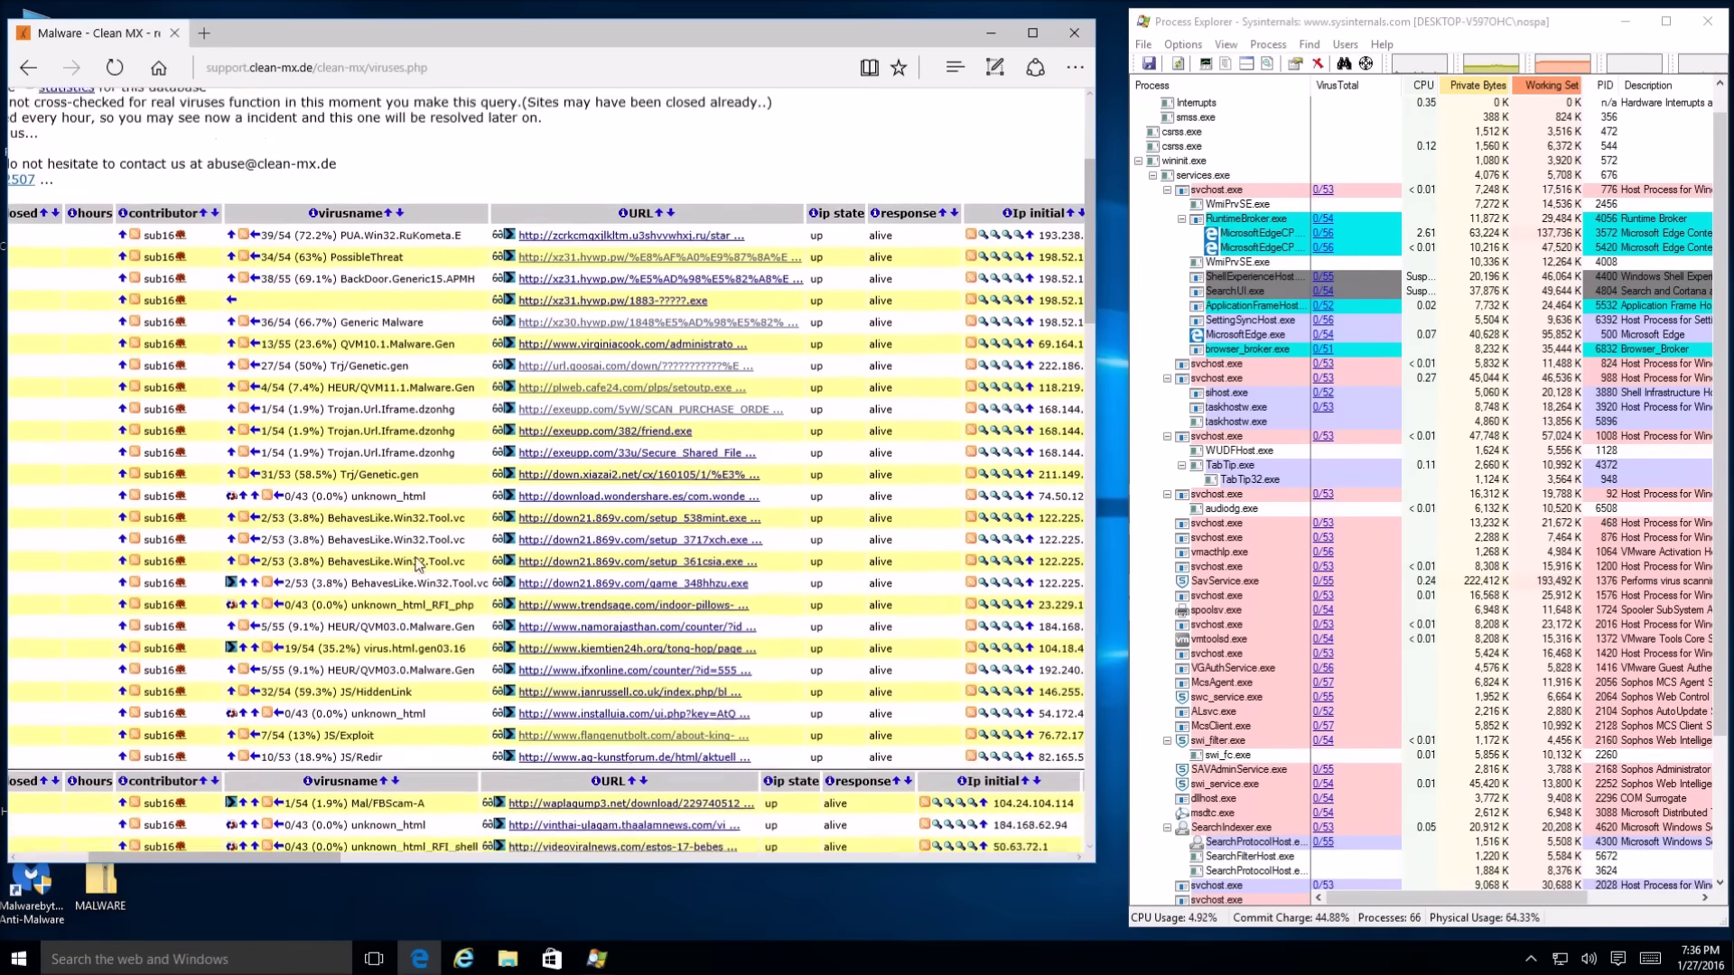
click(600, 545)
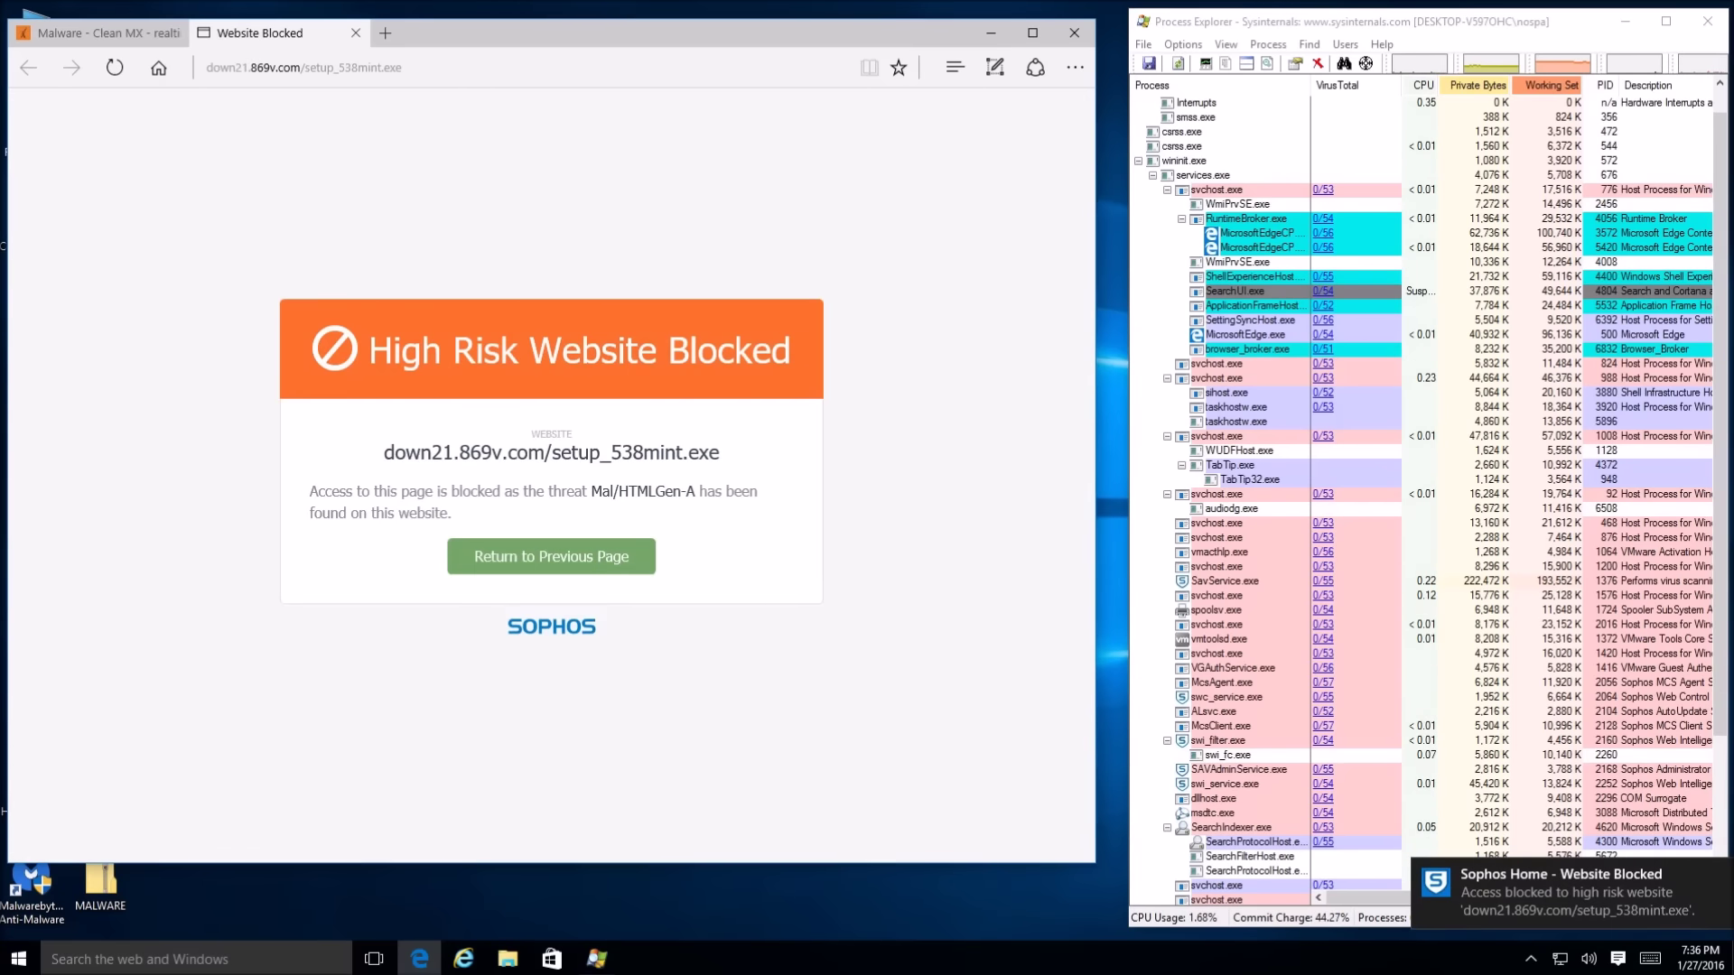
Close the blocked tab and load VX Vault's plain list of 100 URLs from Favorites
click(356, 34)
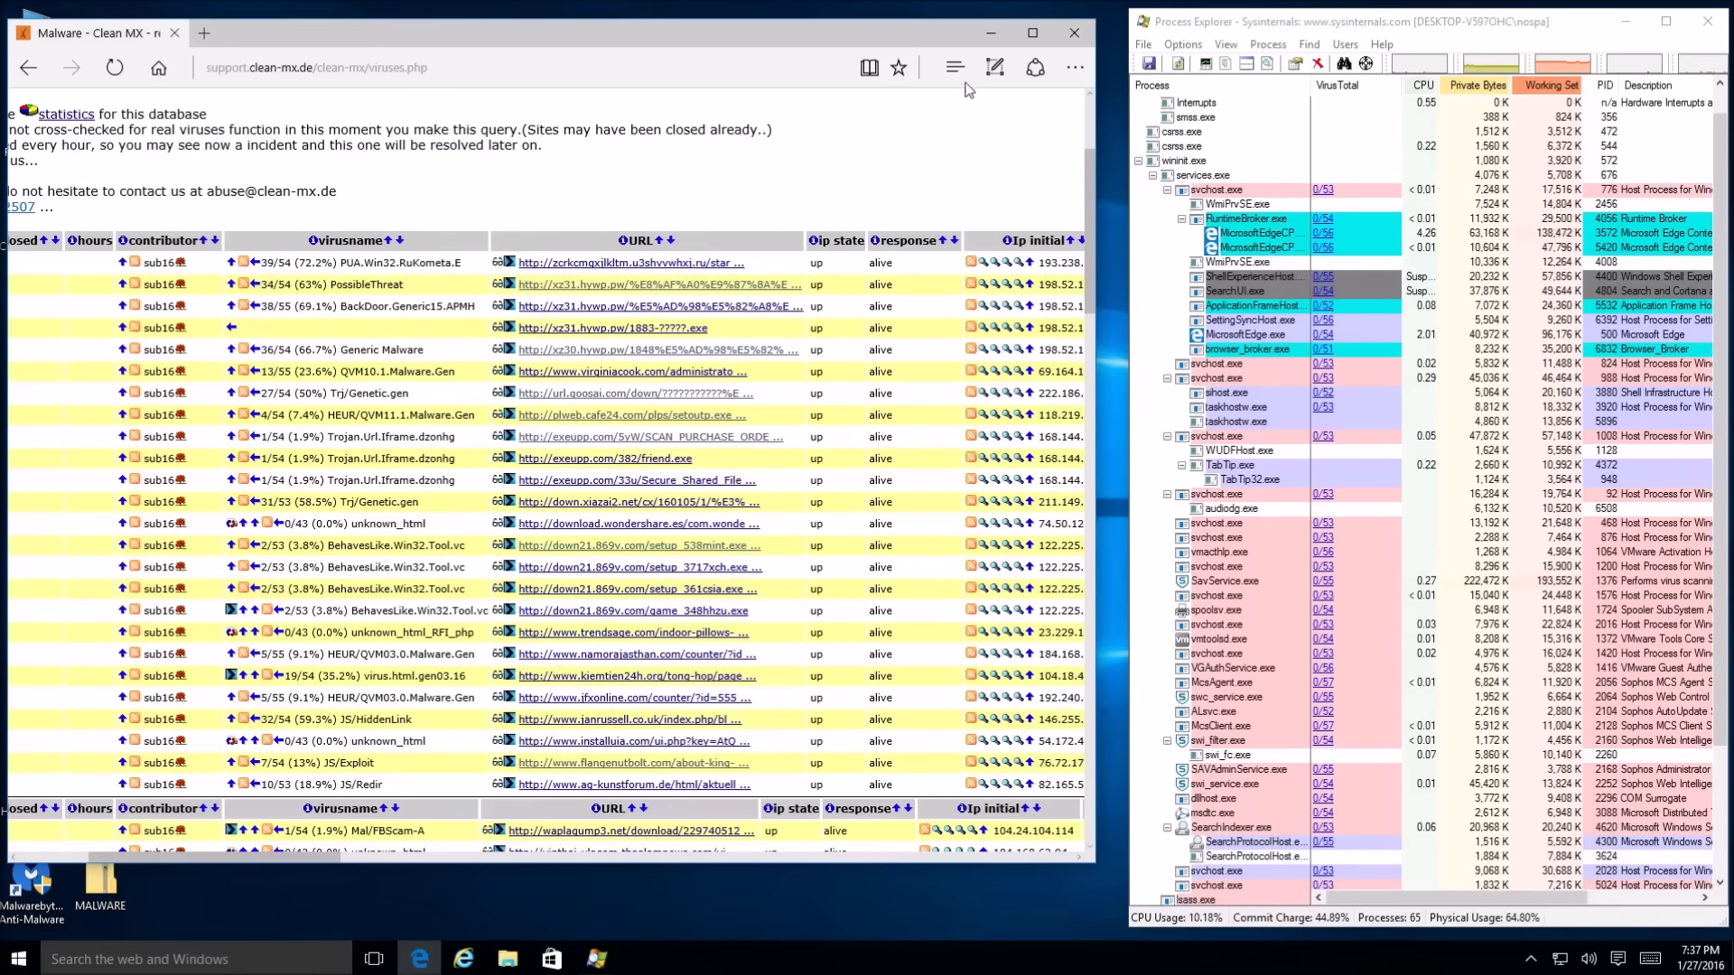
click(955, 67)
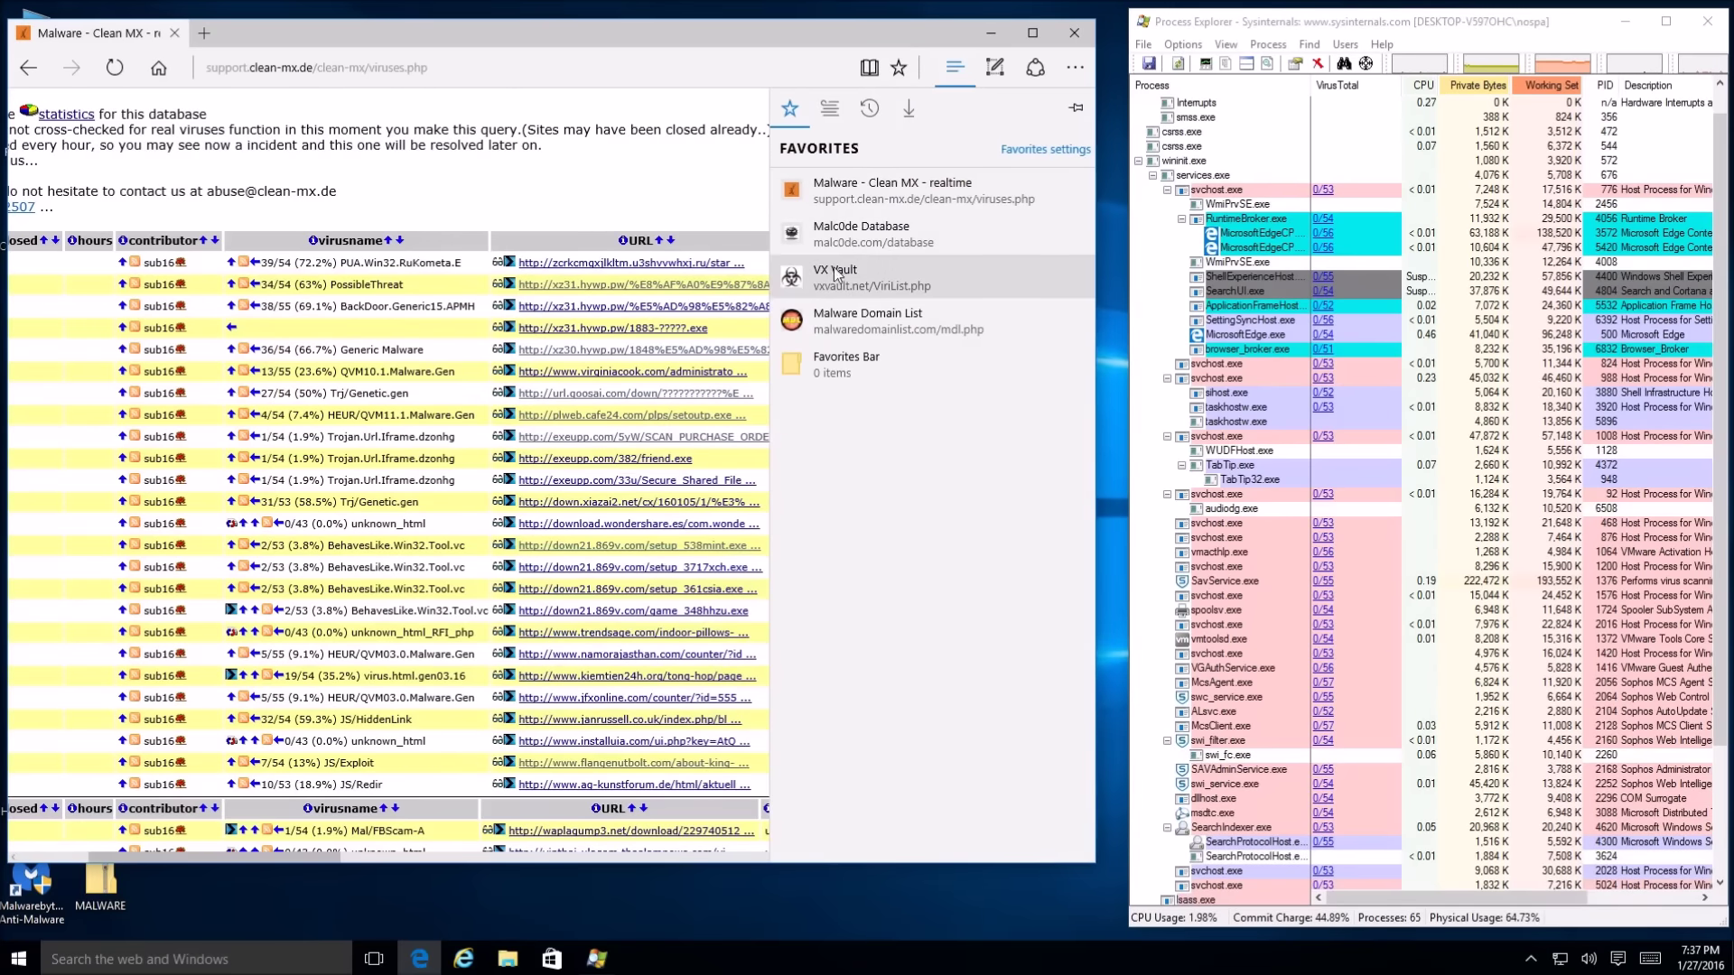
click(832, 280)
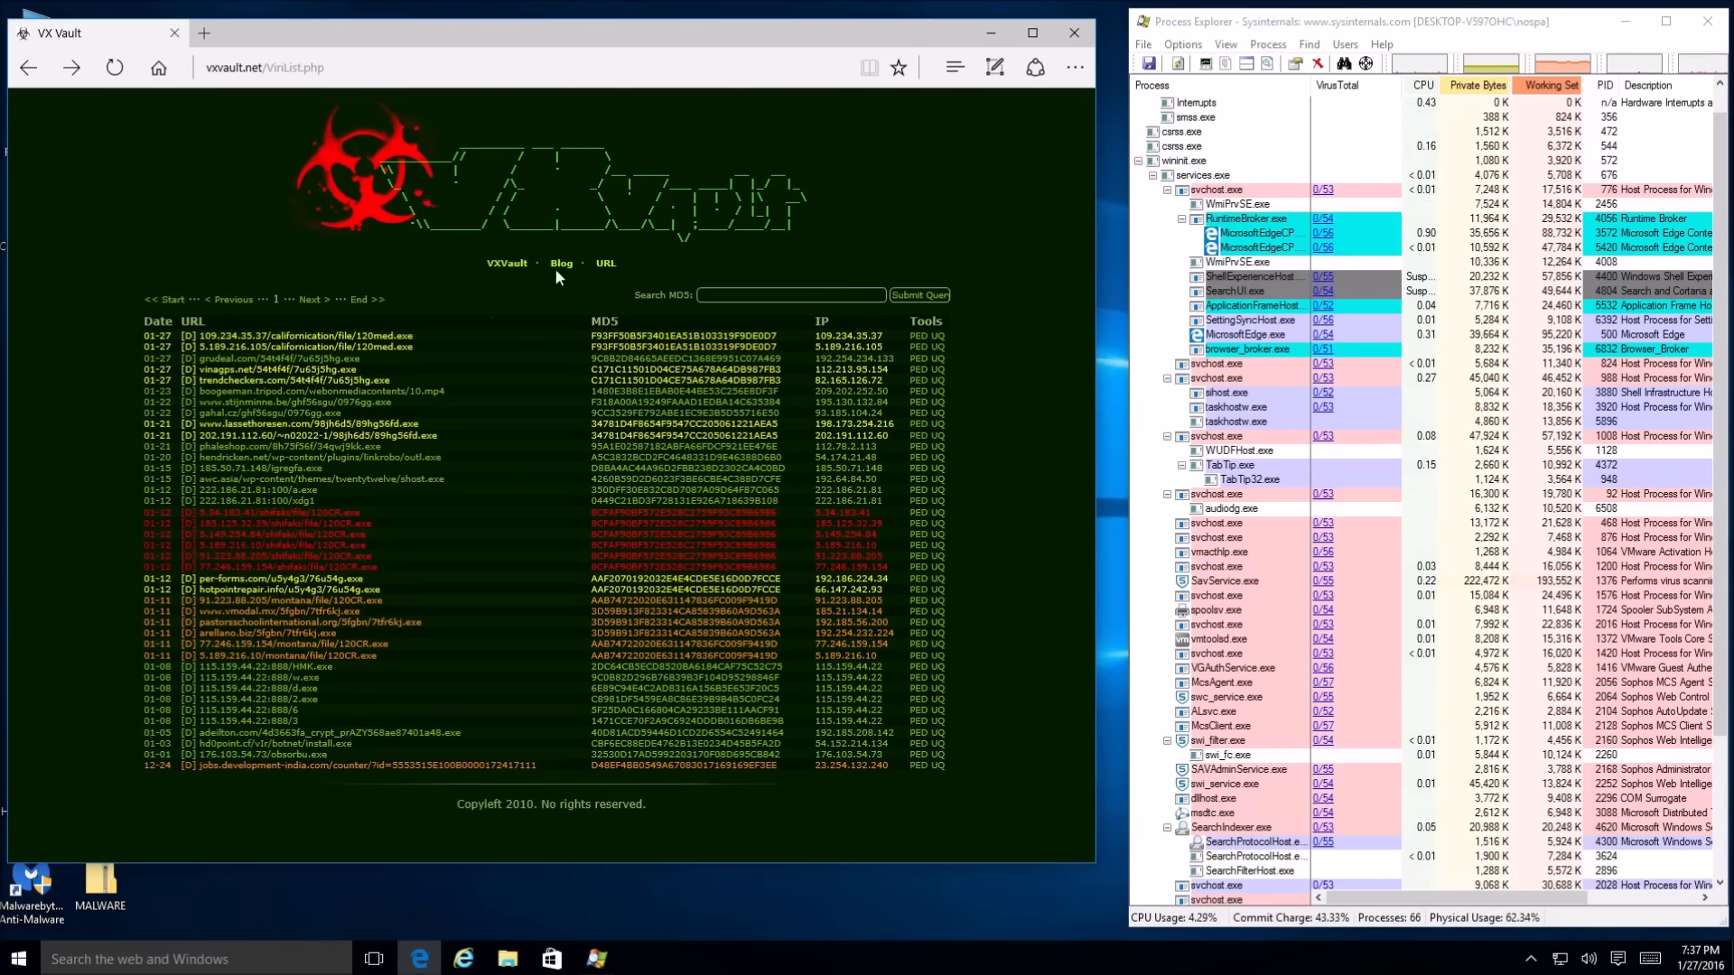
click(604, 264)
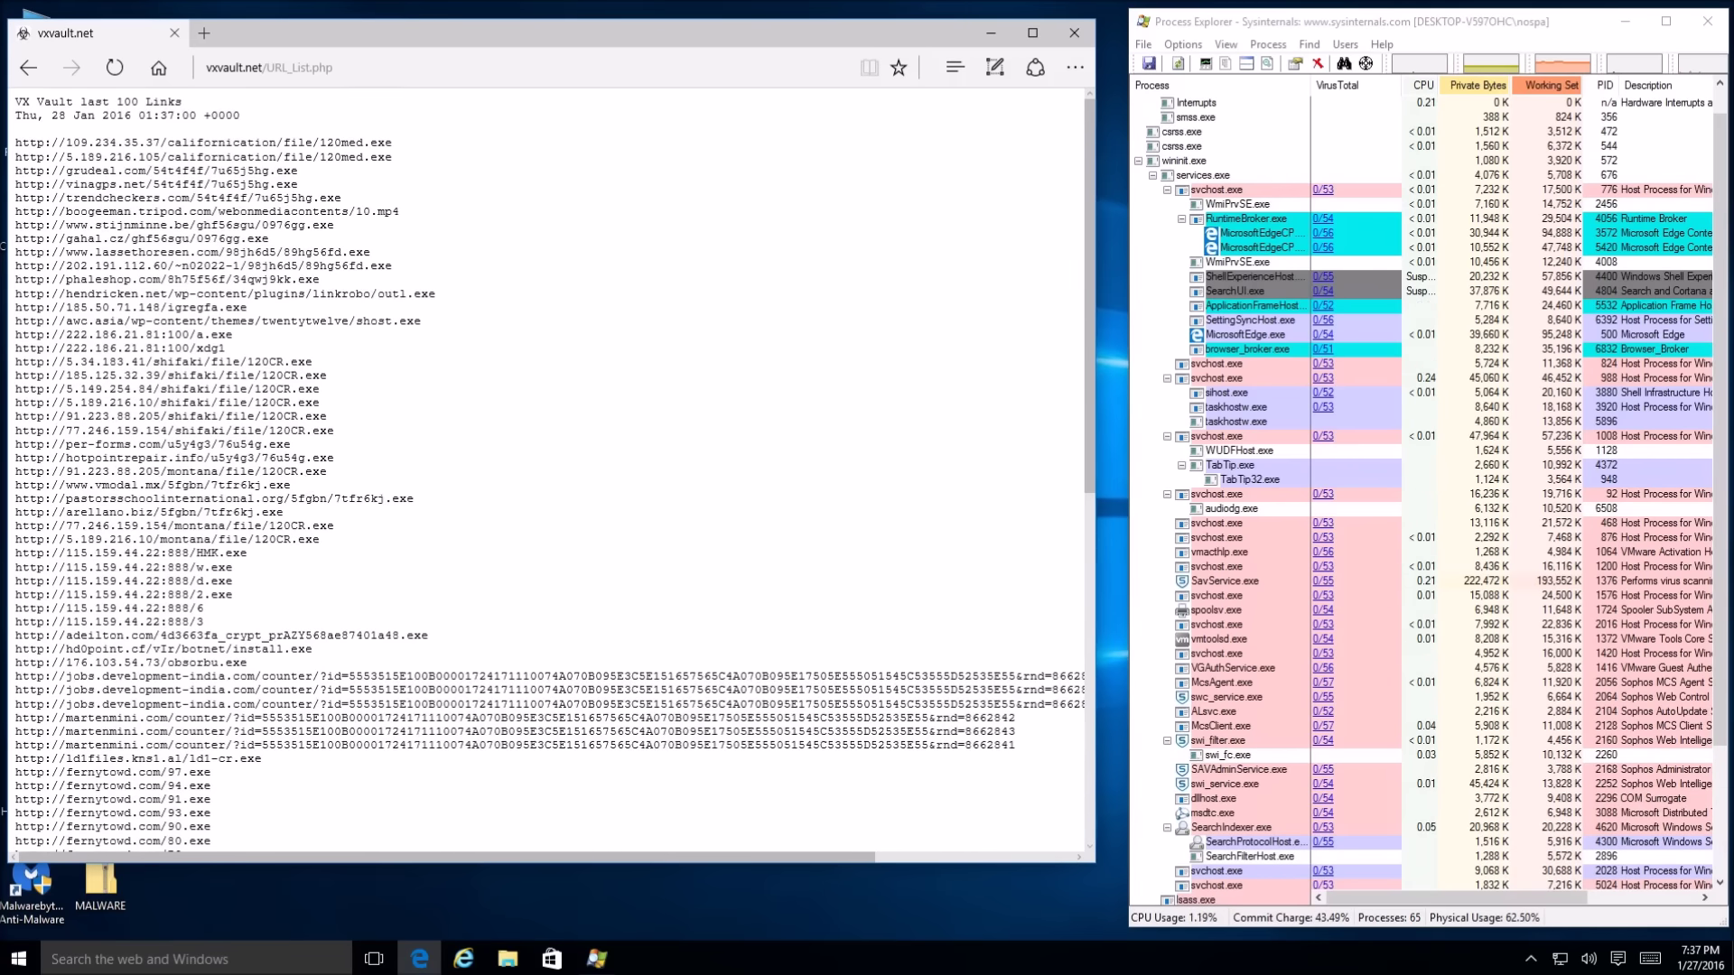
Copy the first VX Vault URL and load it in a new tab to download 120med.exe
drag(407, 147, 14, 145)
key(ctrl+c)
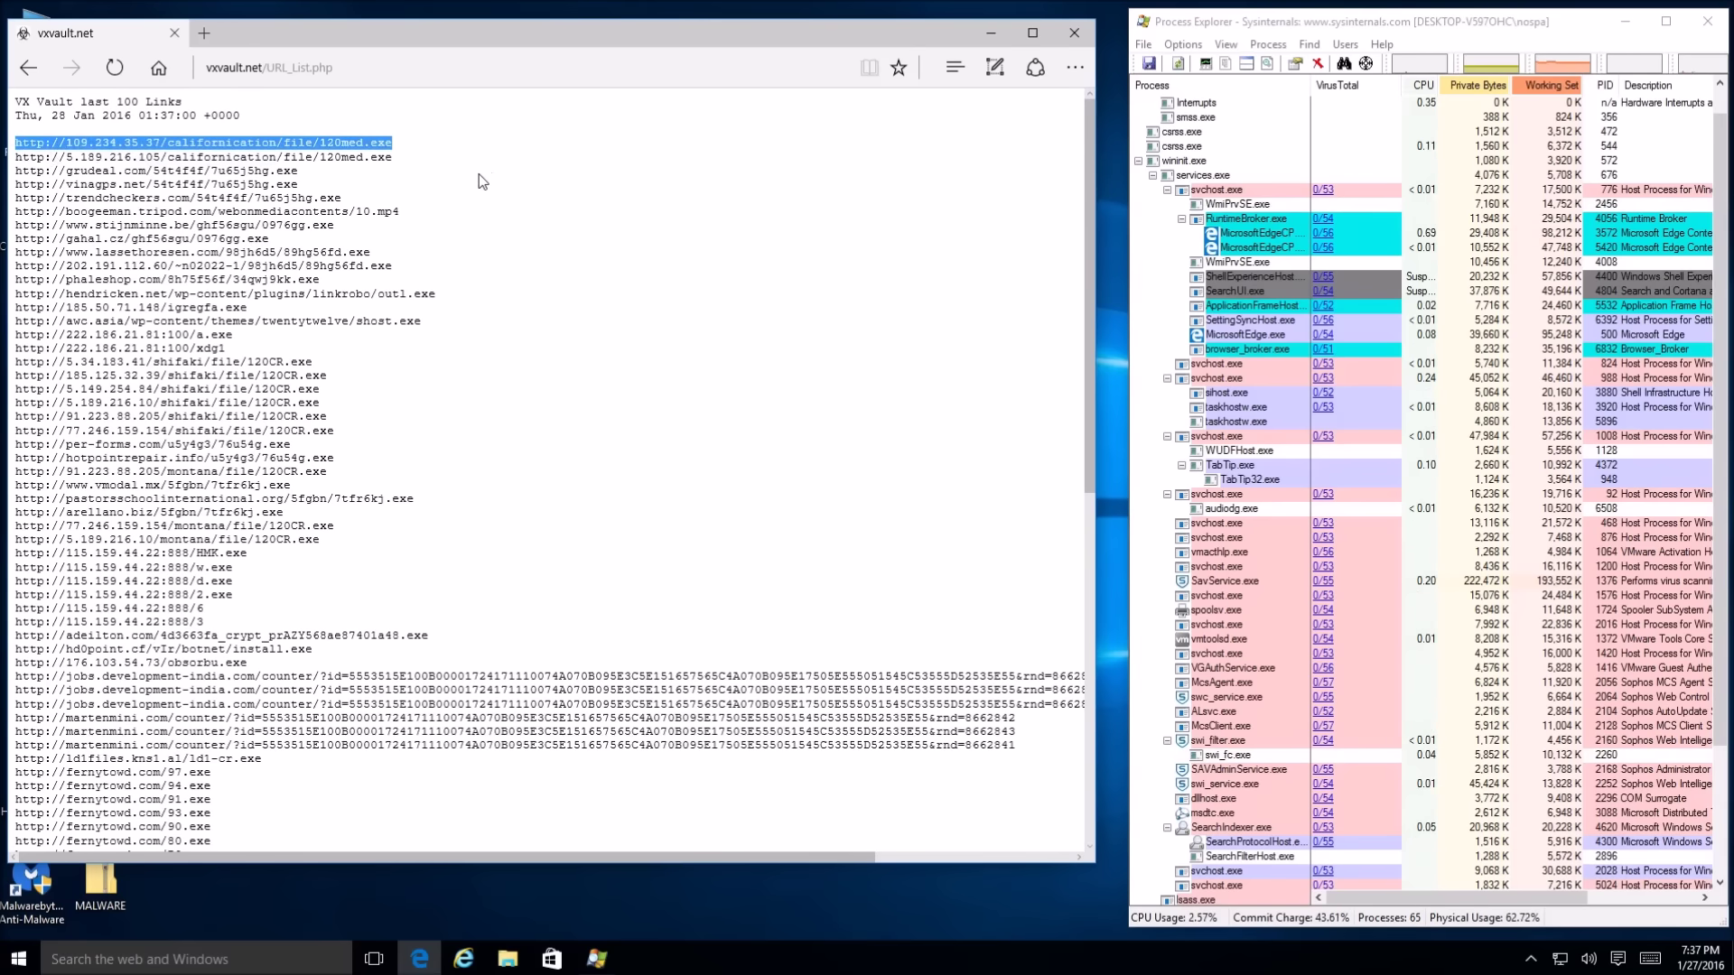
click(217, 37)
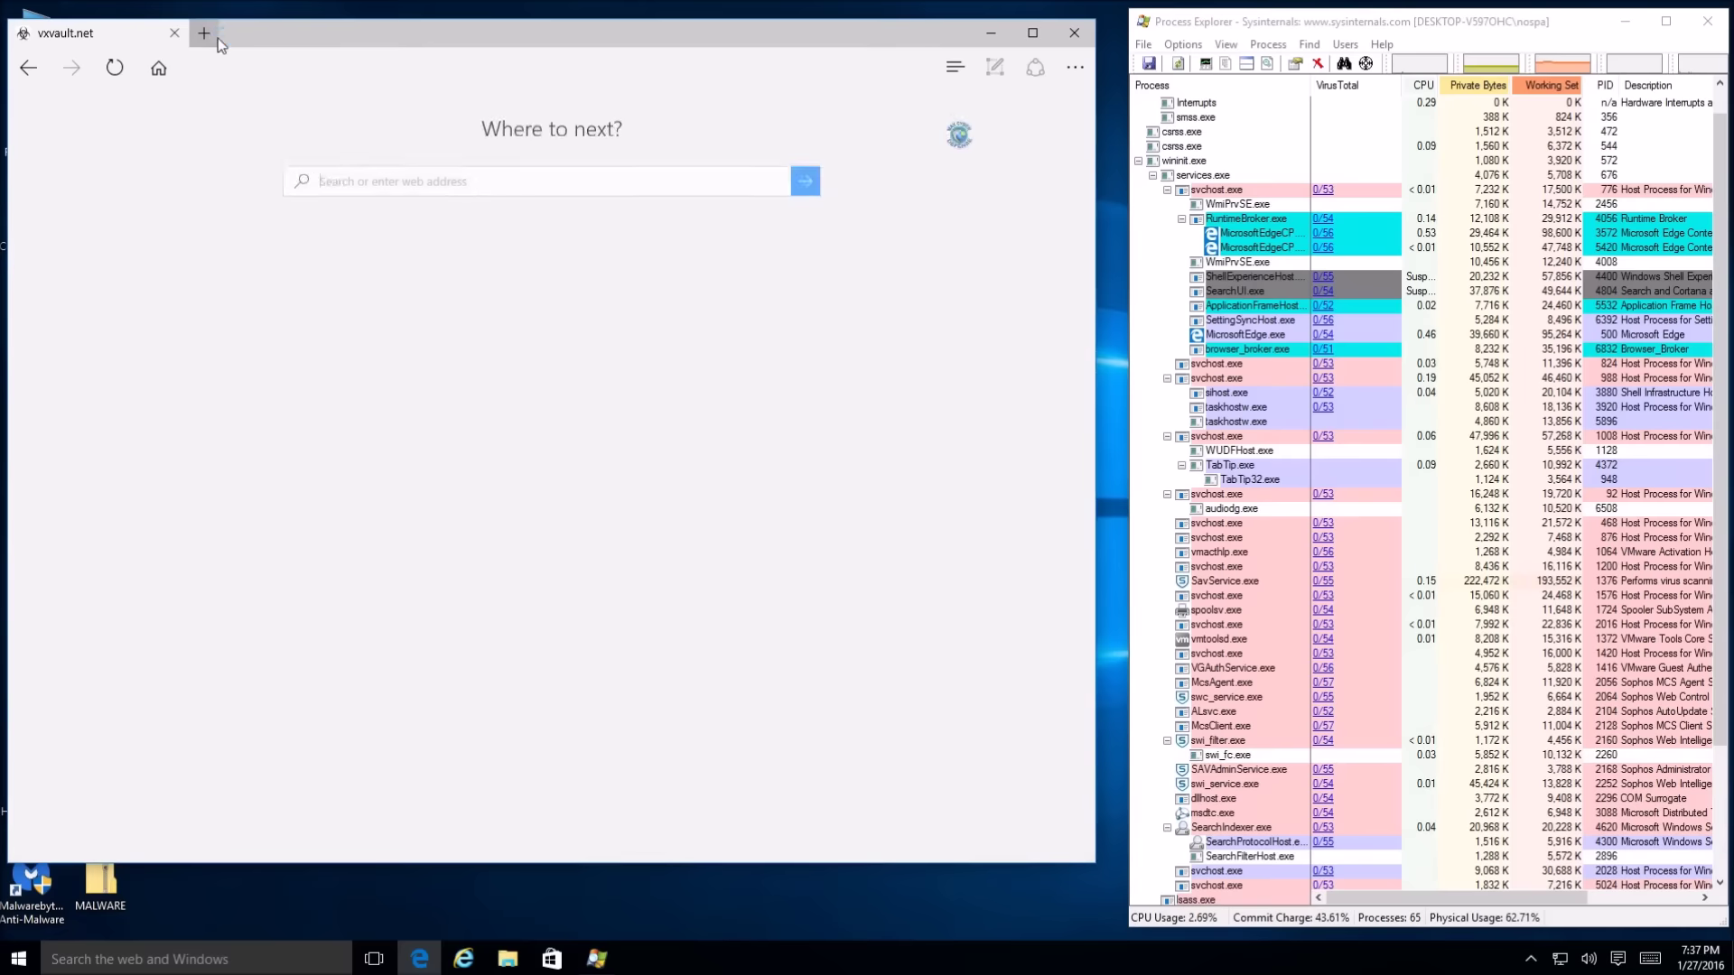
key(ctrl+v)
key(Return)
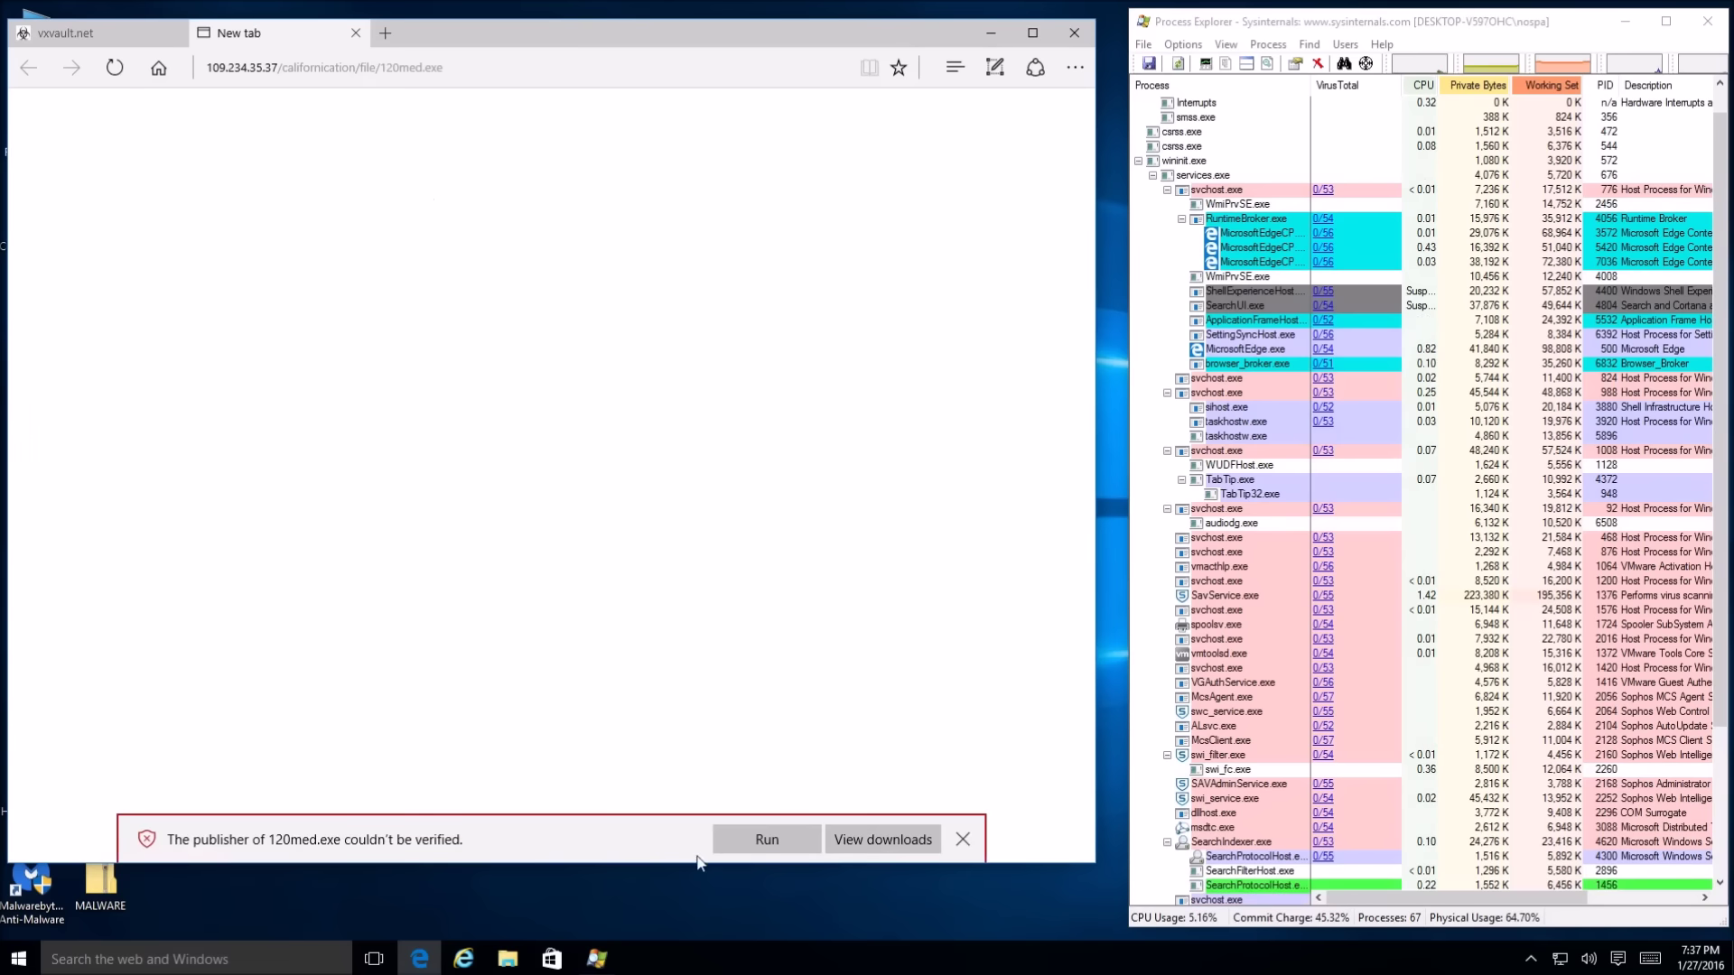
Run 120med.exe past SmartScreen and select its running process in Process Explorer
click(753, 839)
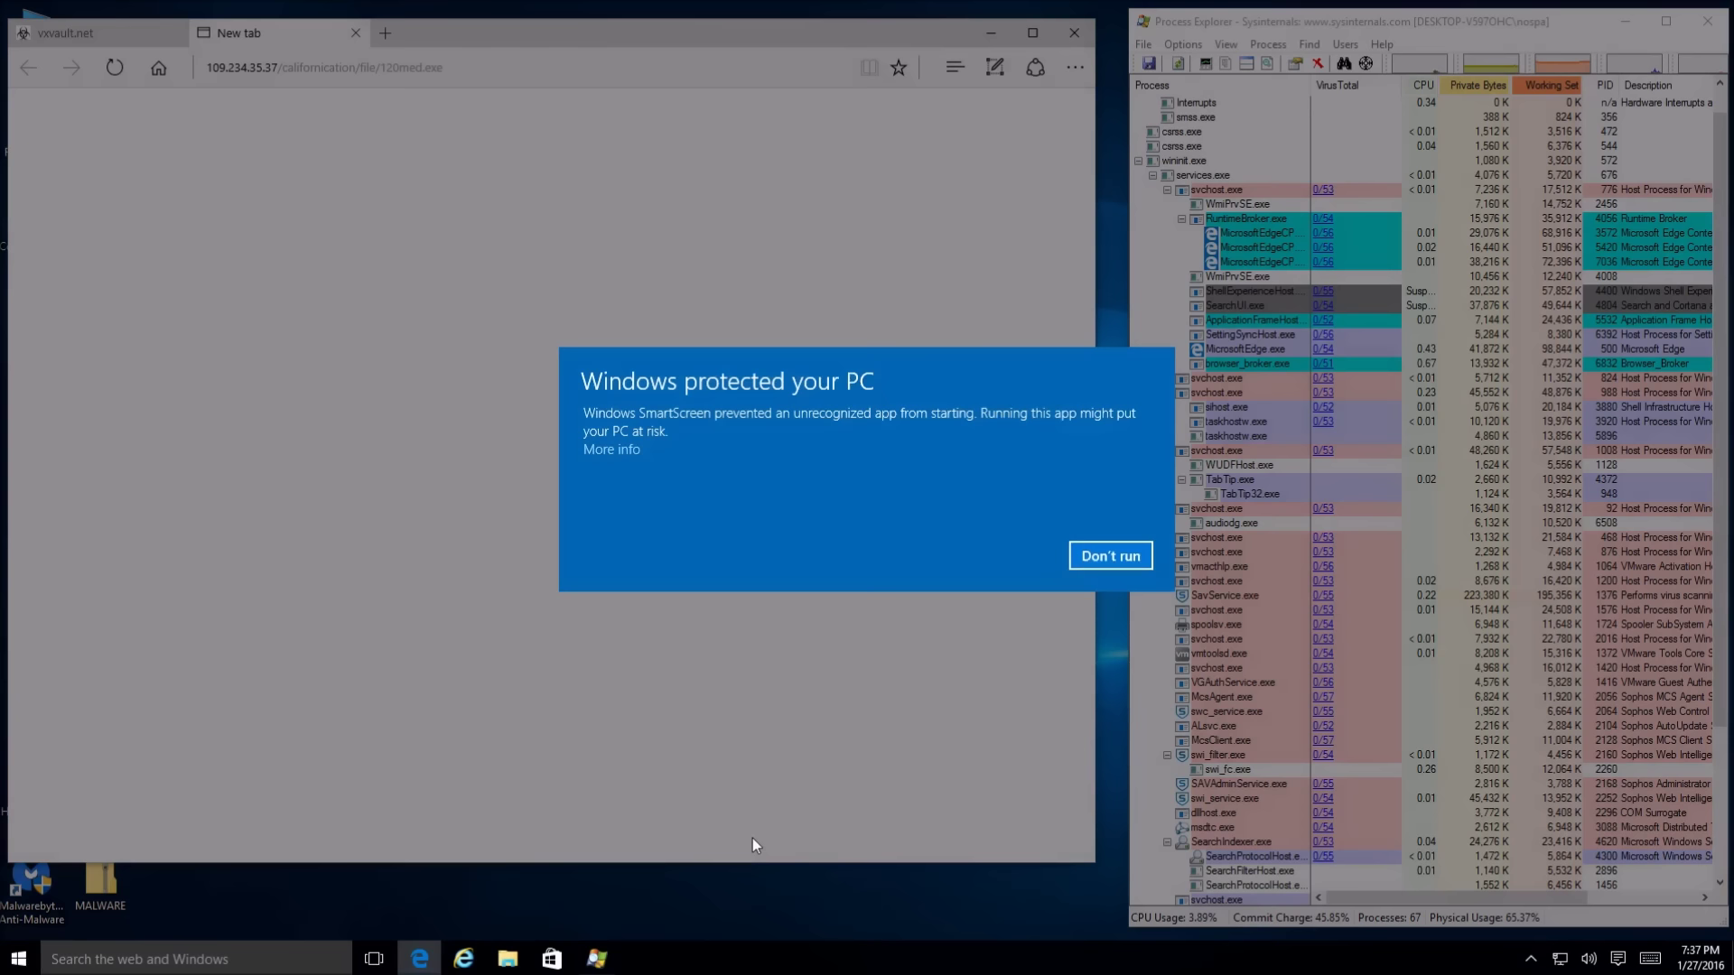
click(632, 449)
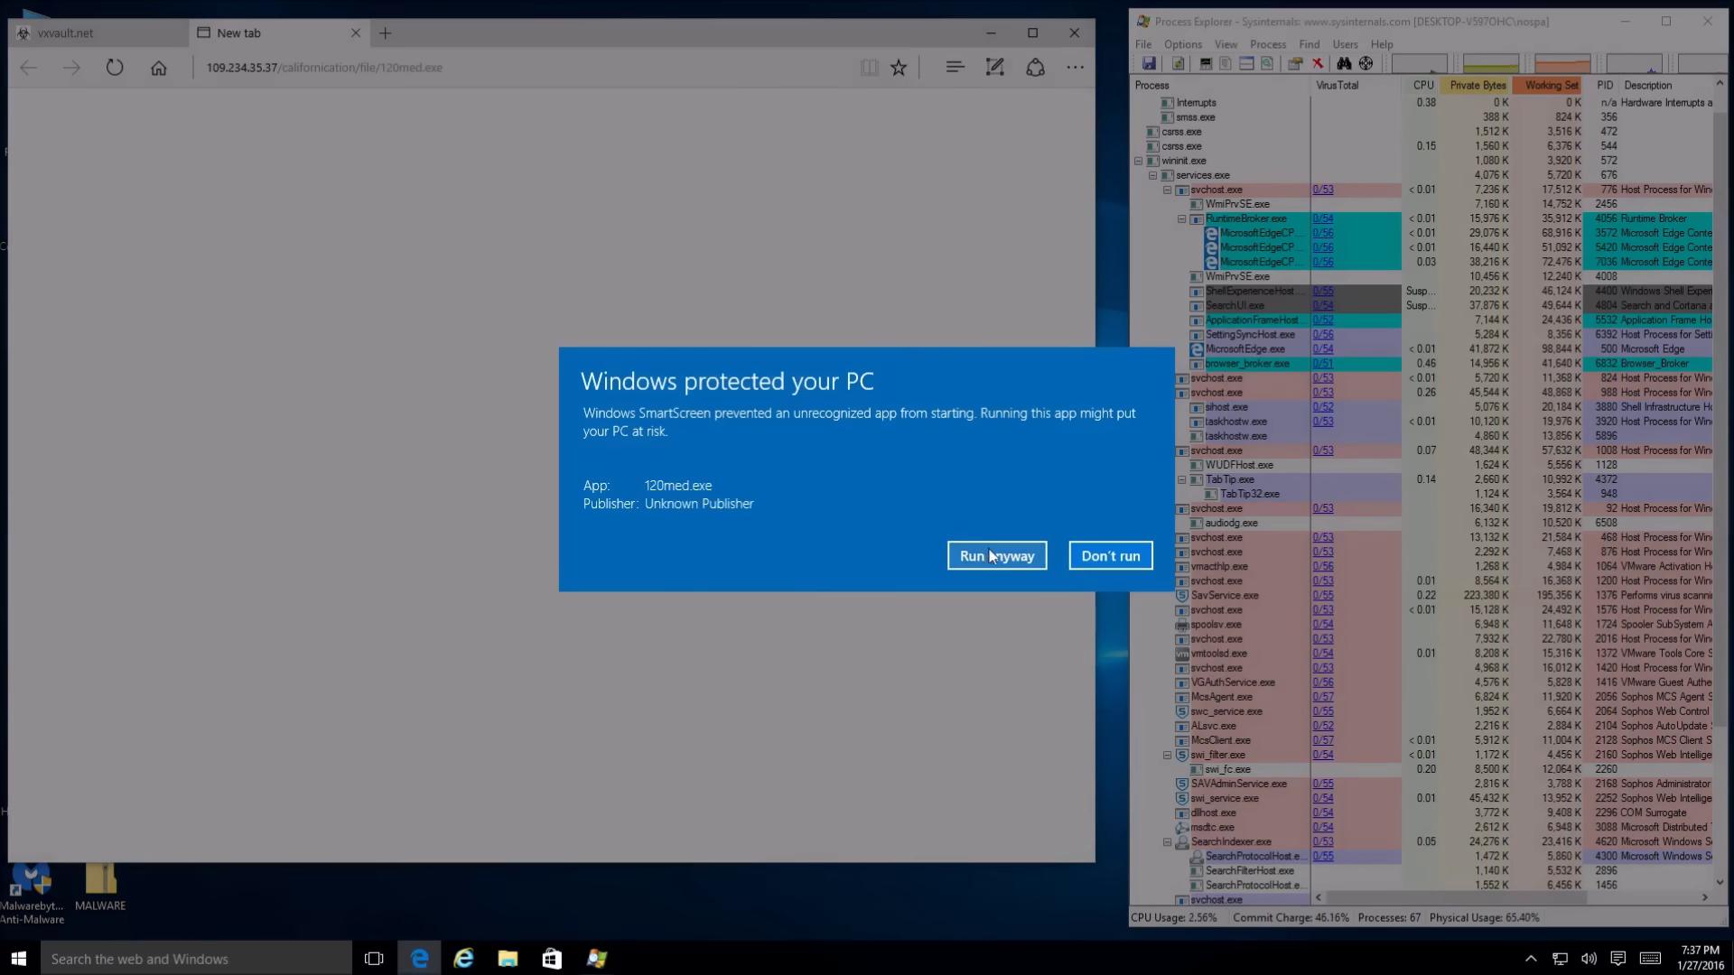
click(999, 558)
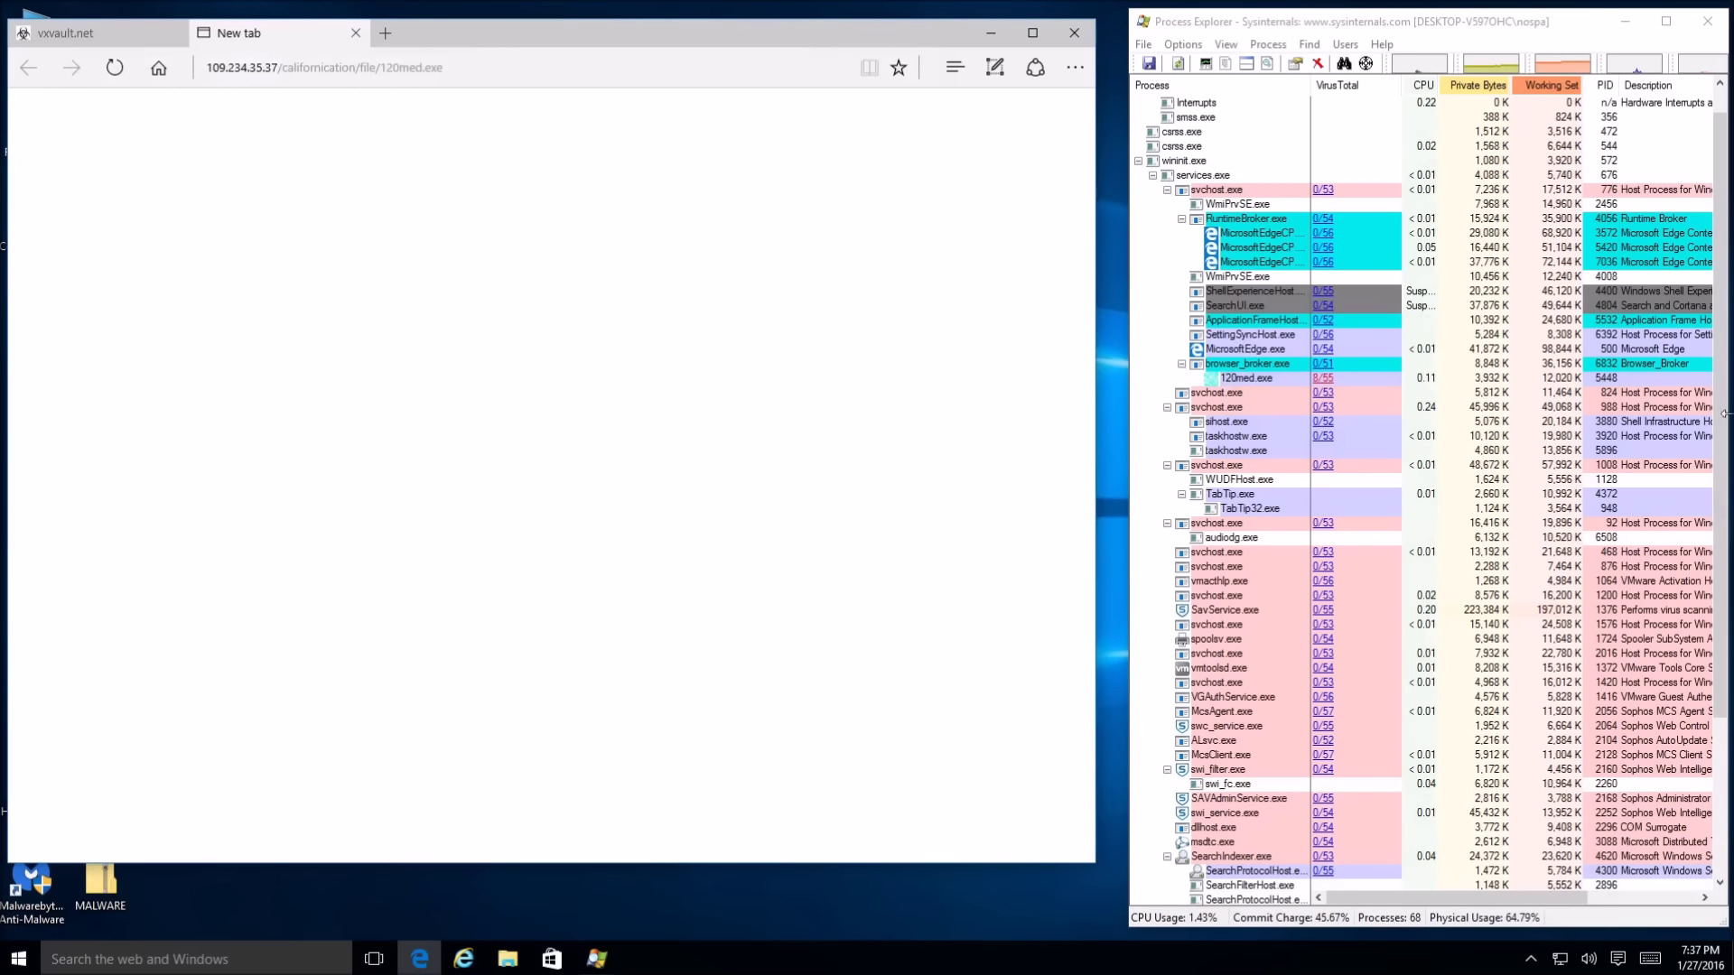
click(1249, 378)
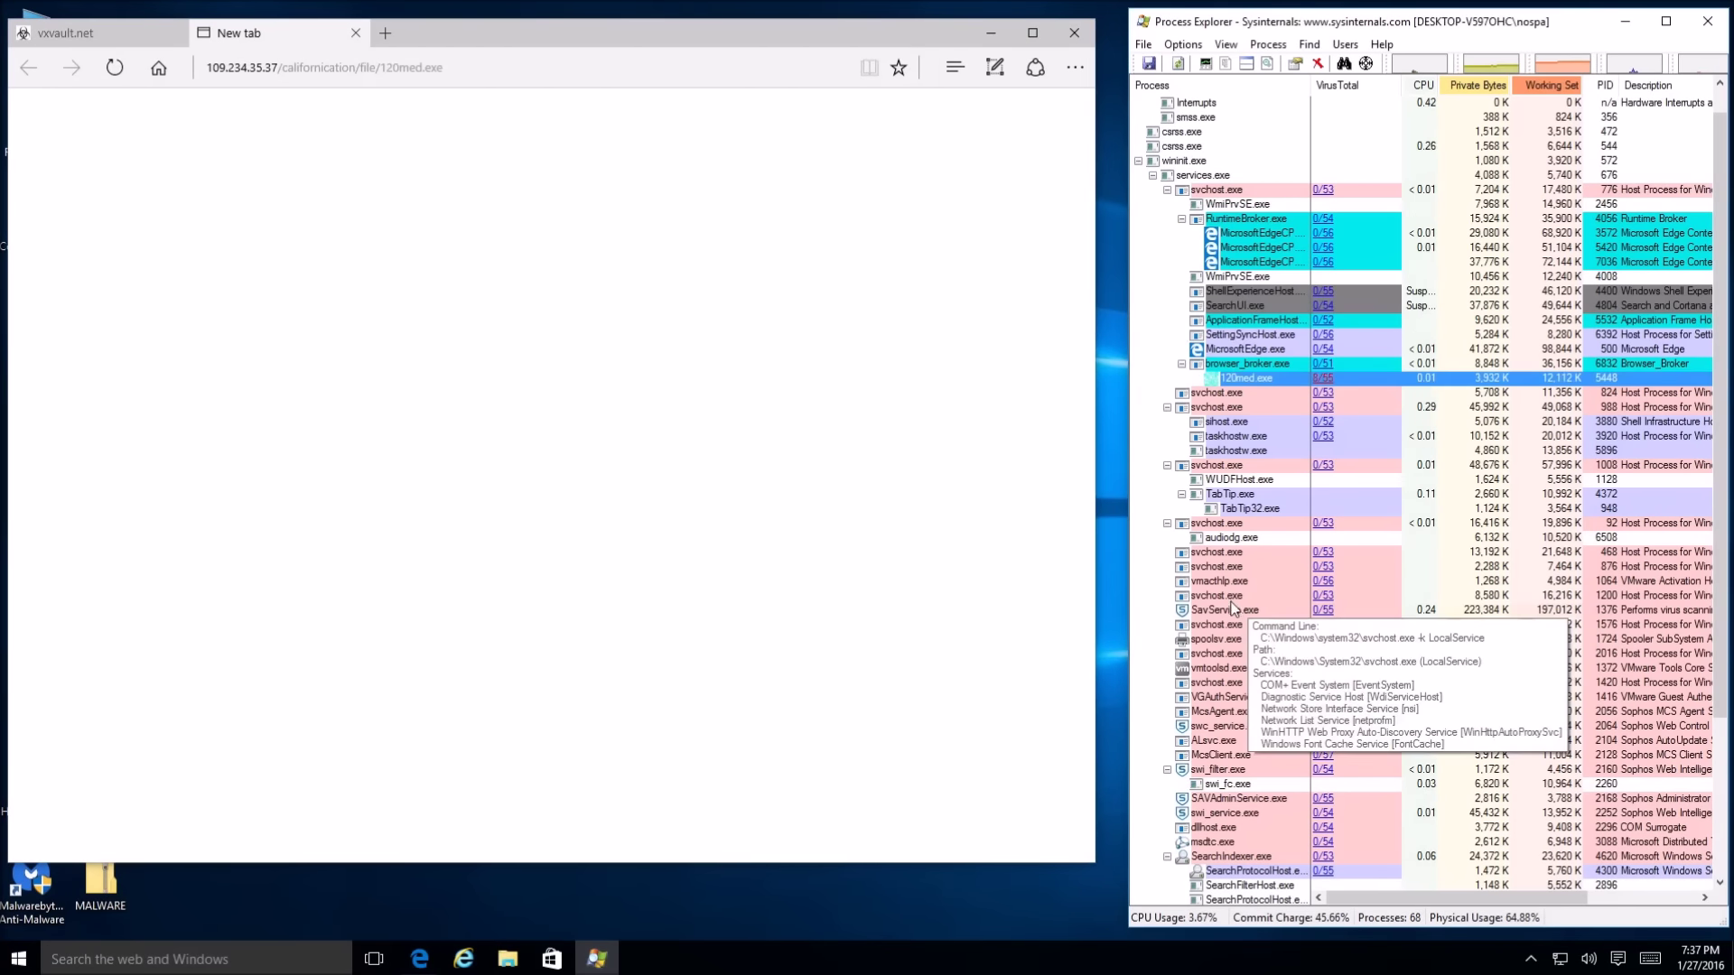
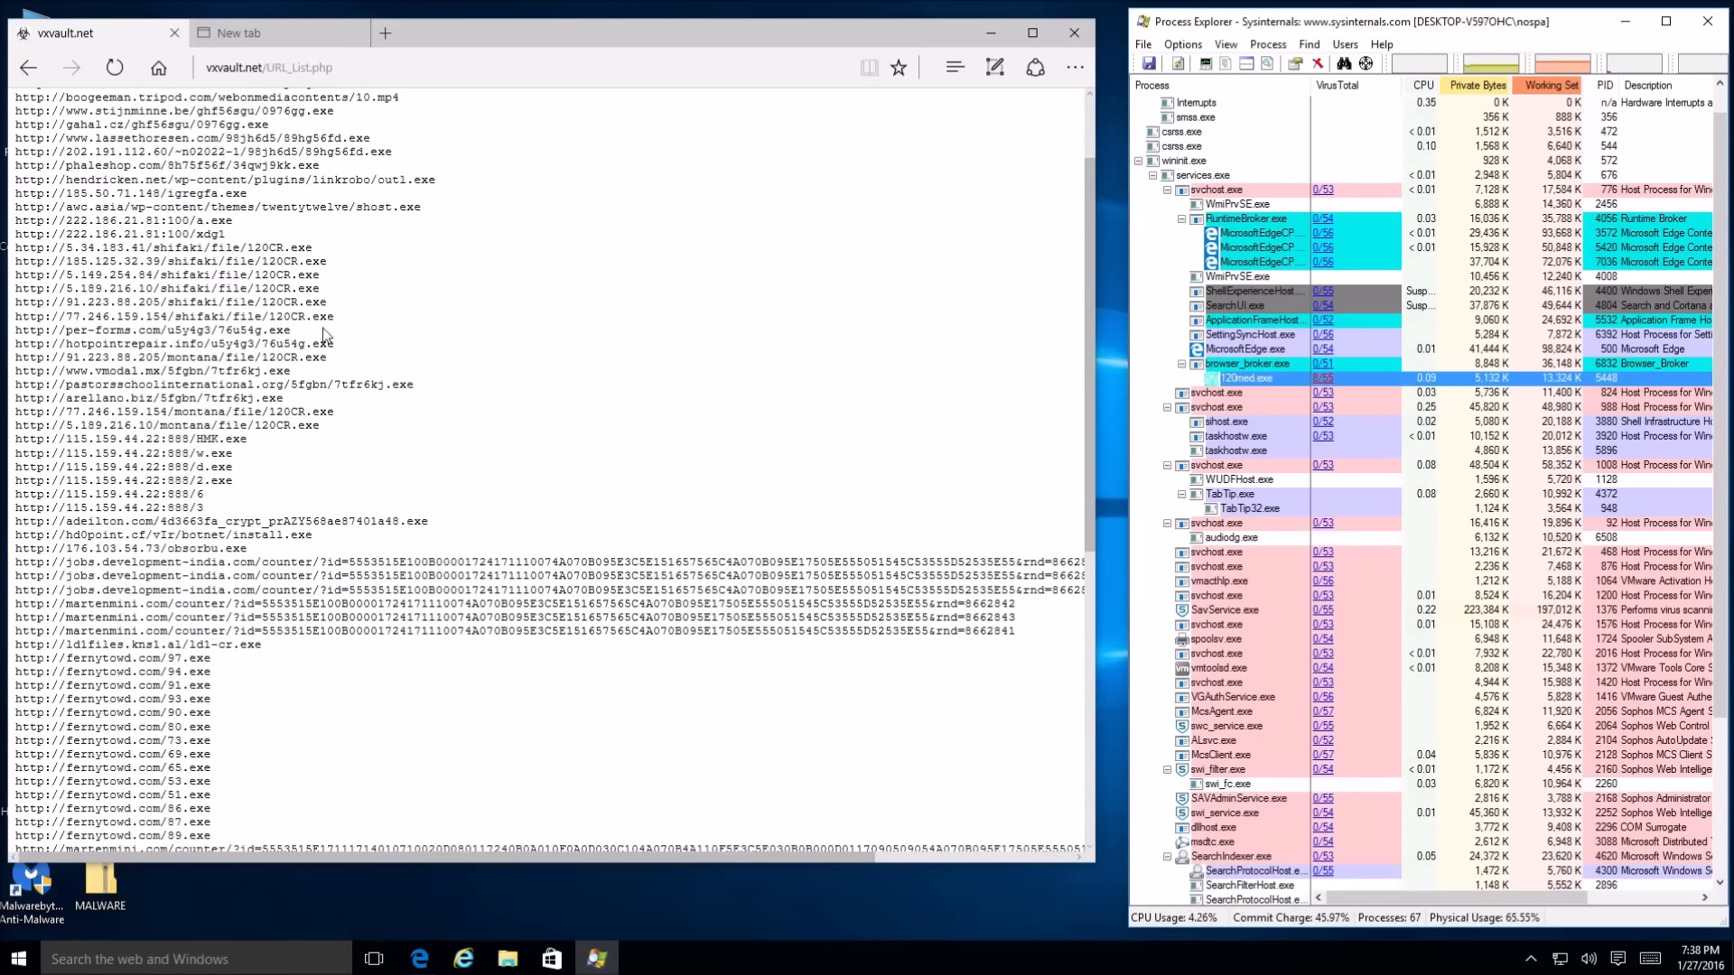
Load the grudeal.com malware URL from the VX Vault list in the new blank tab
scroll(298, 357, up, 3)
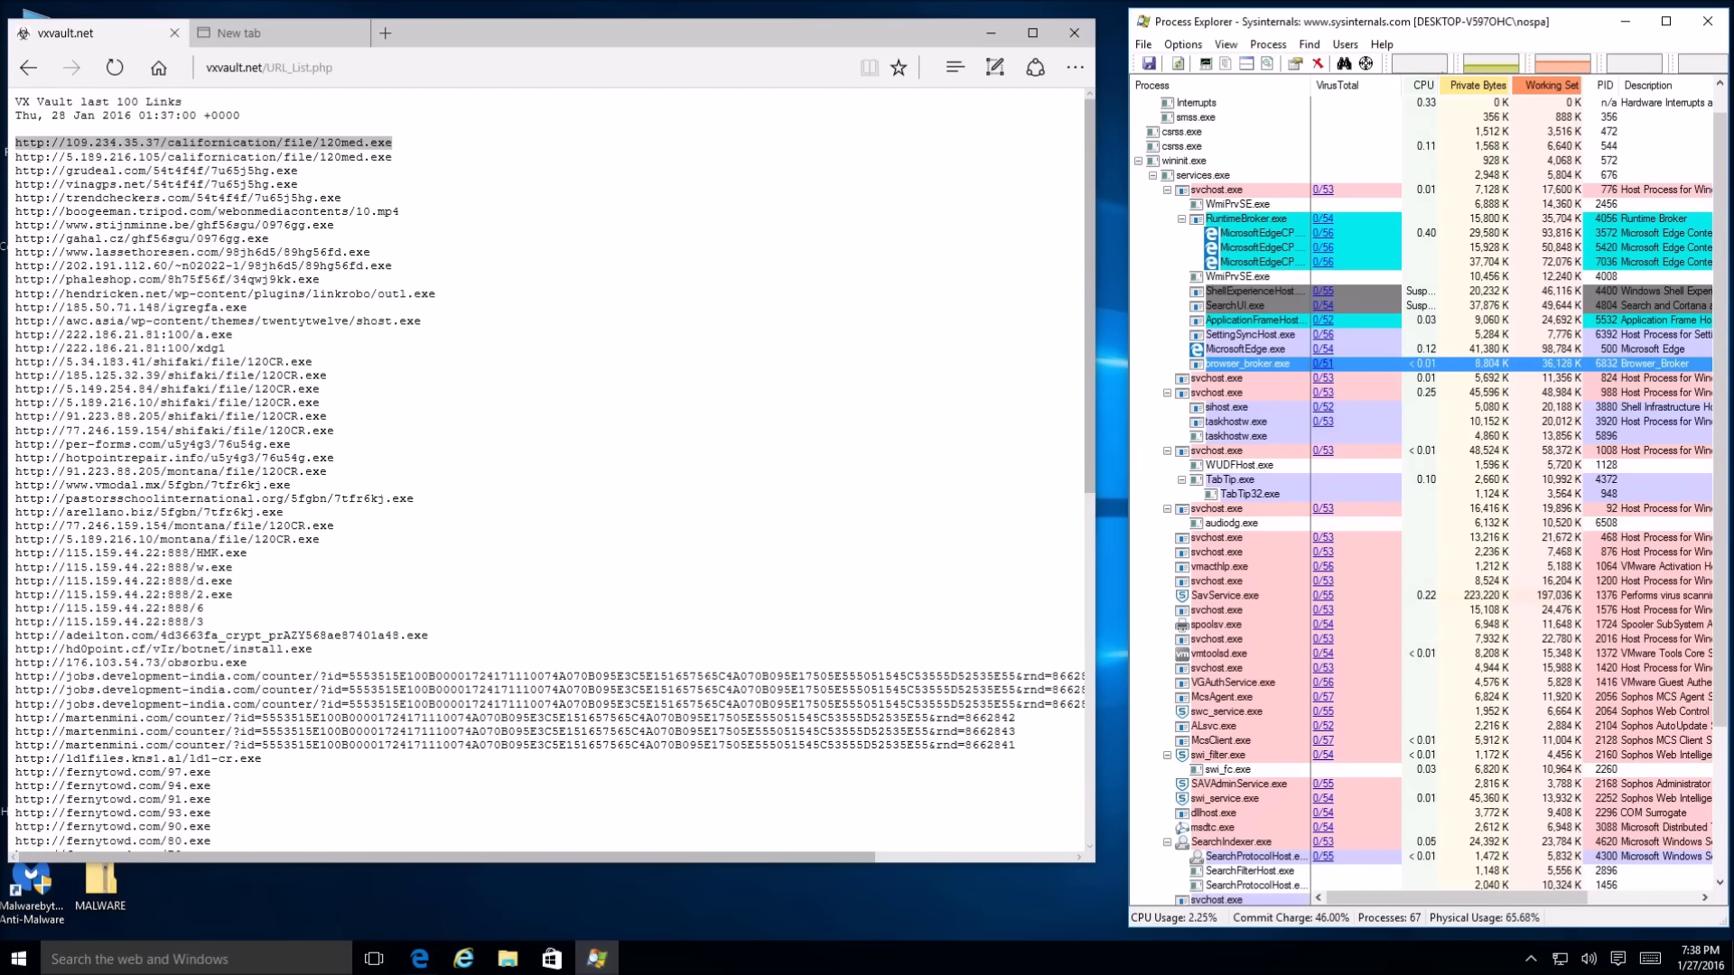
drag(305, 171, 27, 175)
key(ctrl+c)
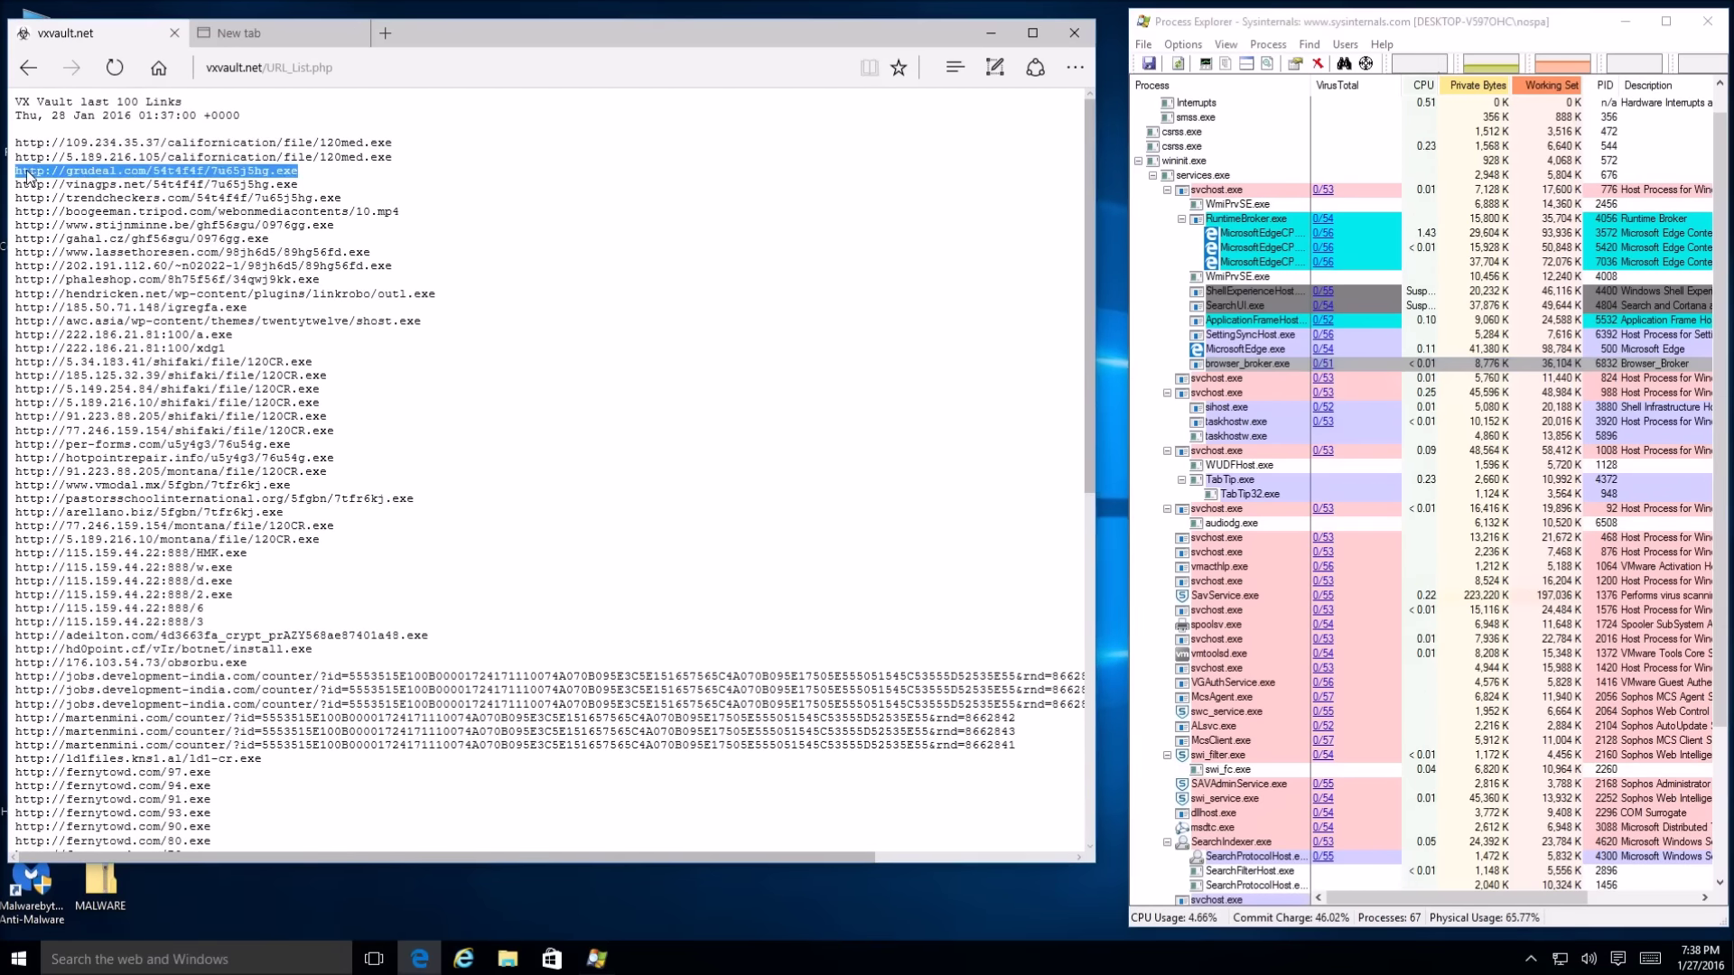
click(237, 33)
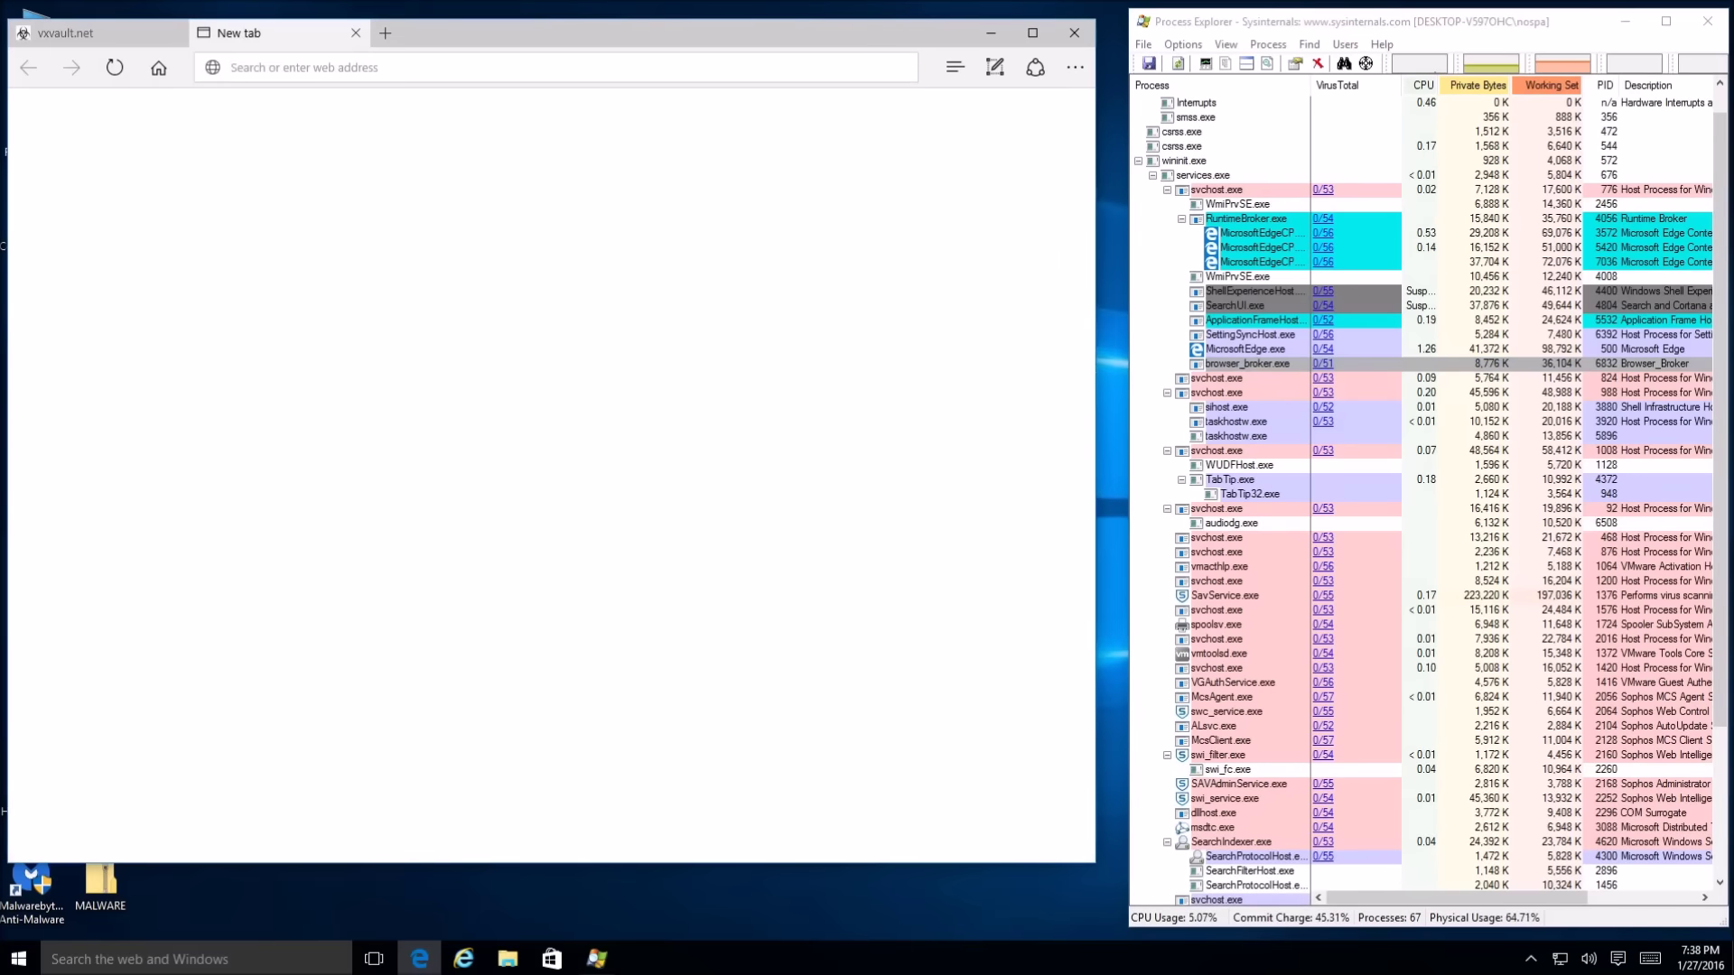
key(ctrl+v)
key(Return)
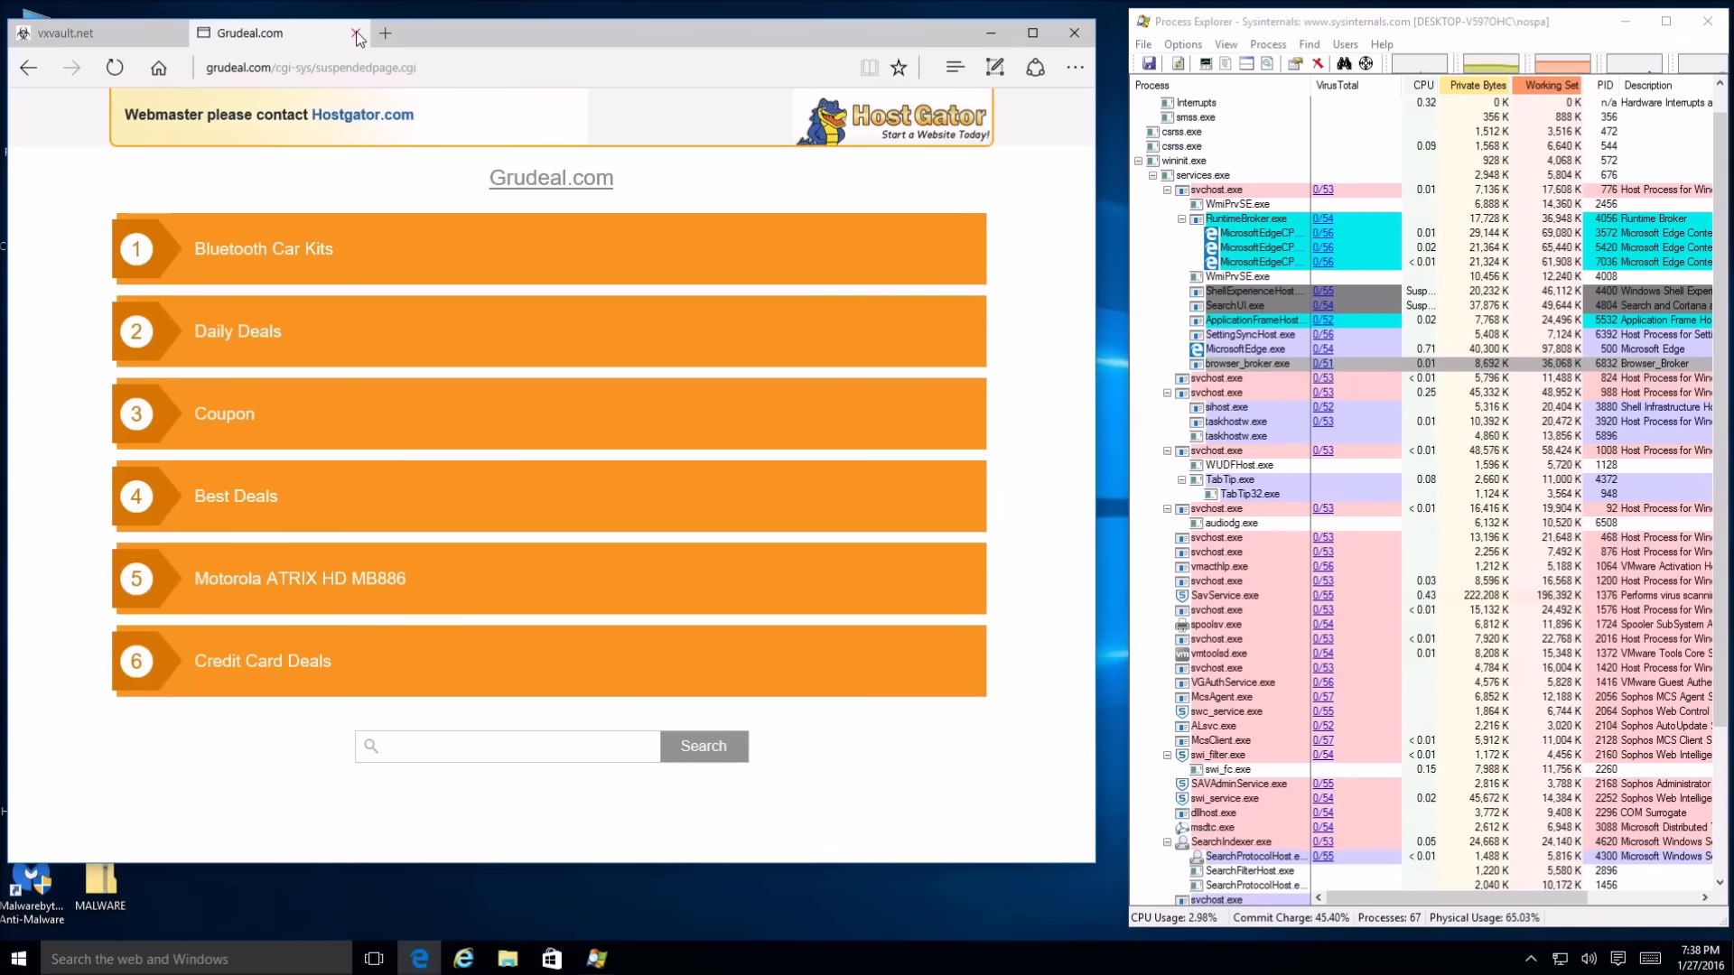
Load the trendcheckers.com malware URL in the test tab, which Sophos blocks as spam
click(117, 41)
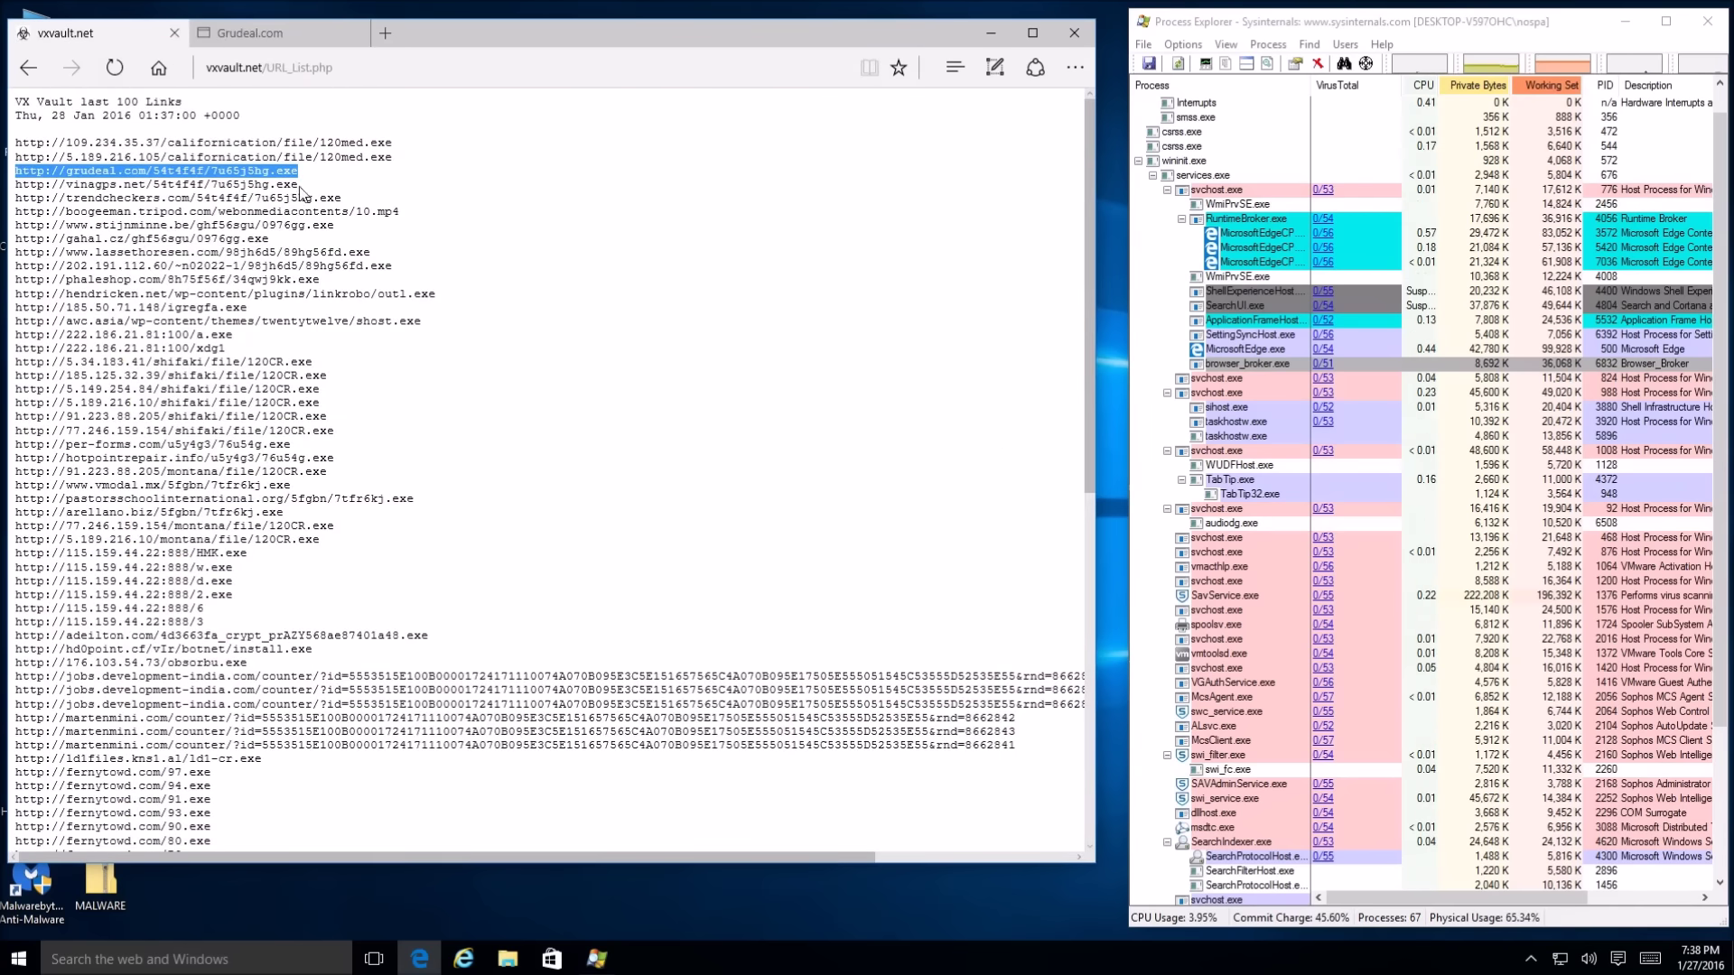
drag(370, 201, 20, 203)
key(ctrl+c)
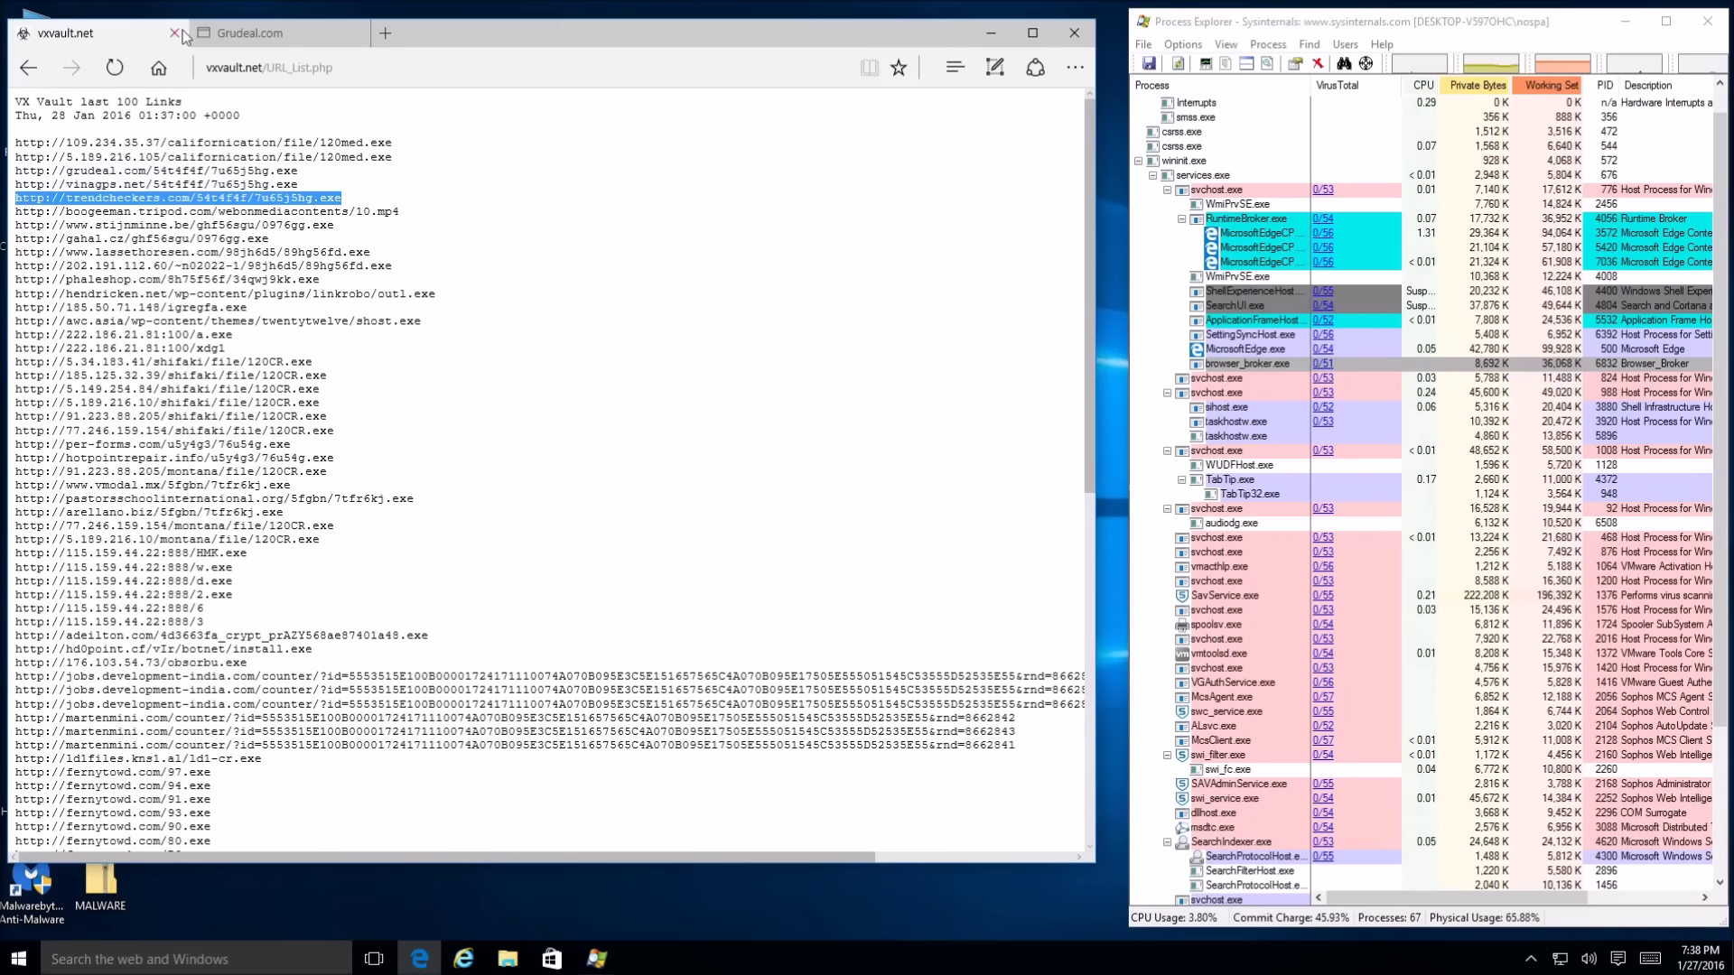
click(271, 33)
click(542, 67)
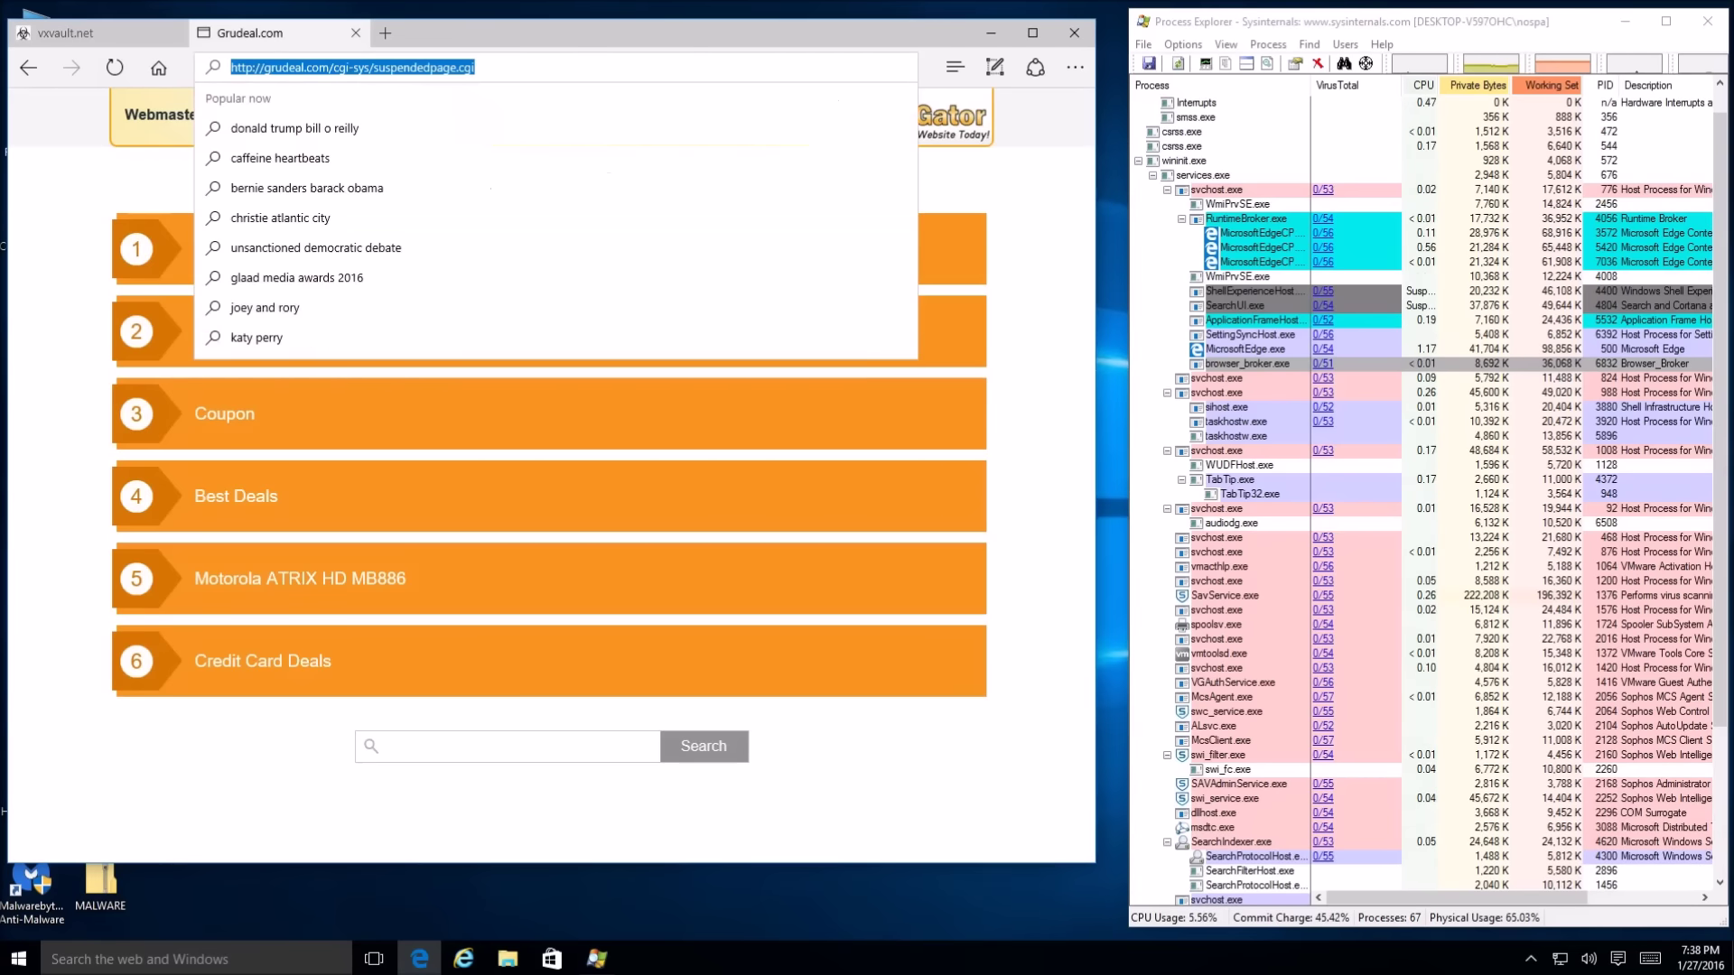
key(ctrl+v)
key(Return)
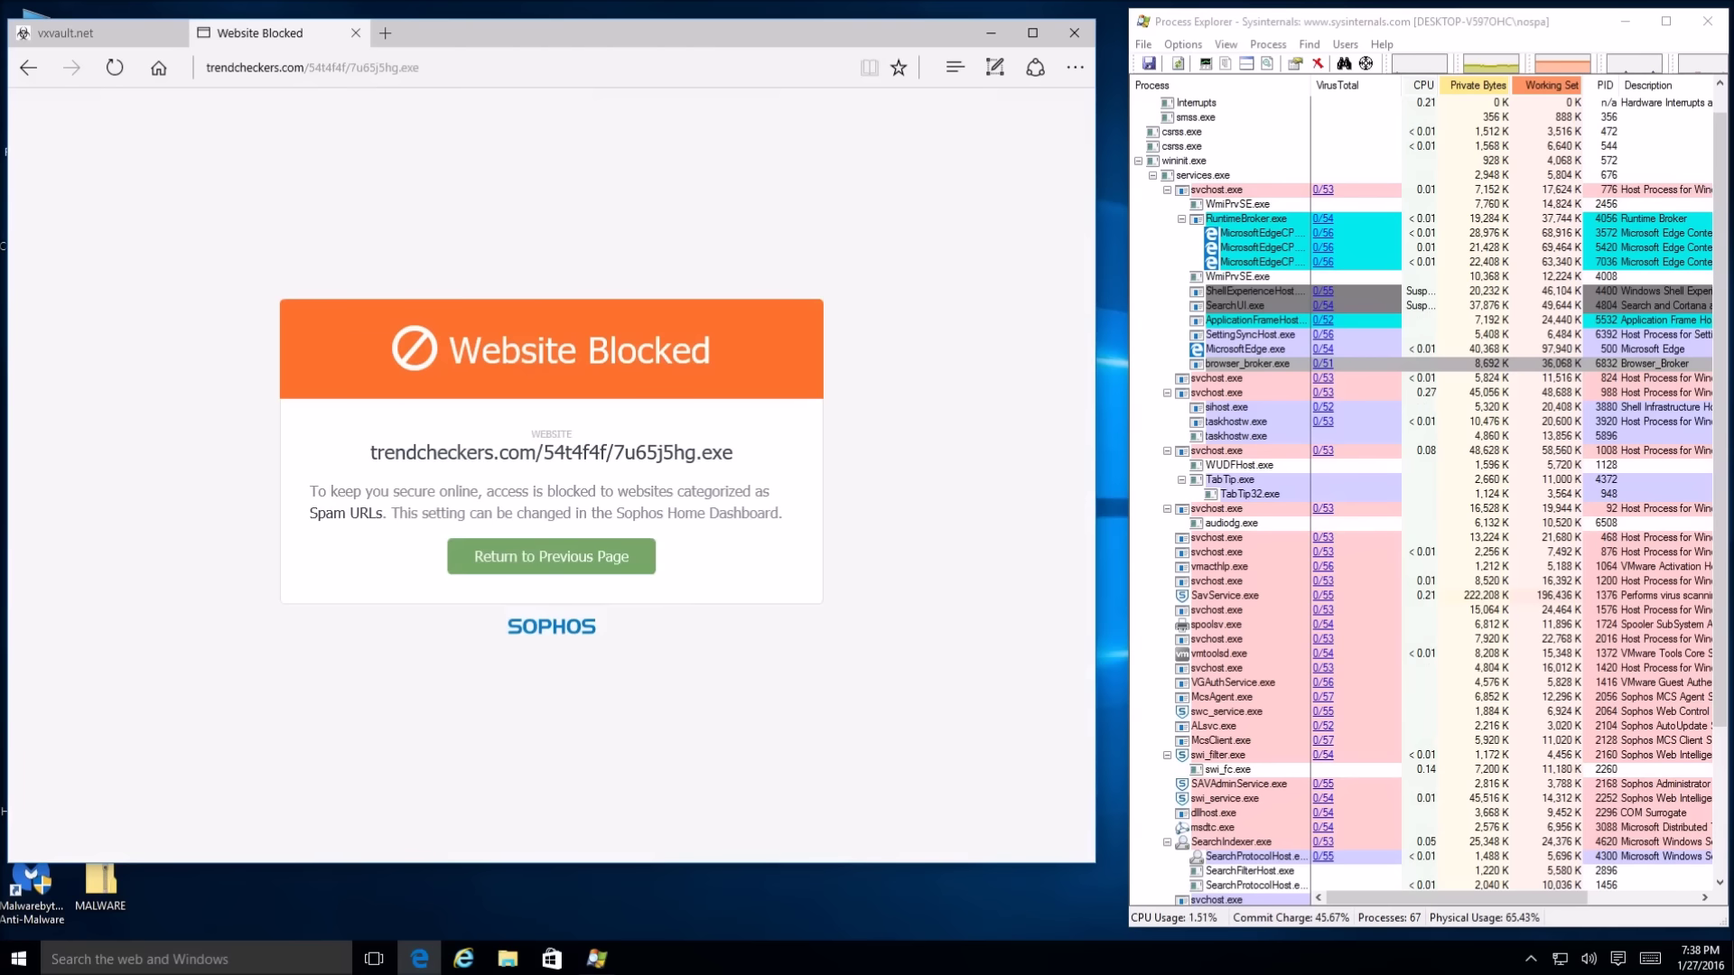
Load the lassethoresen.com malware URL in the Website Blocked tab
click(86, 38)
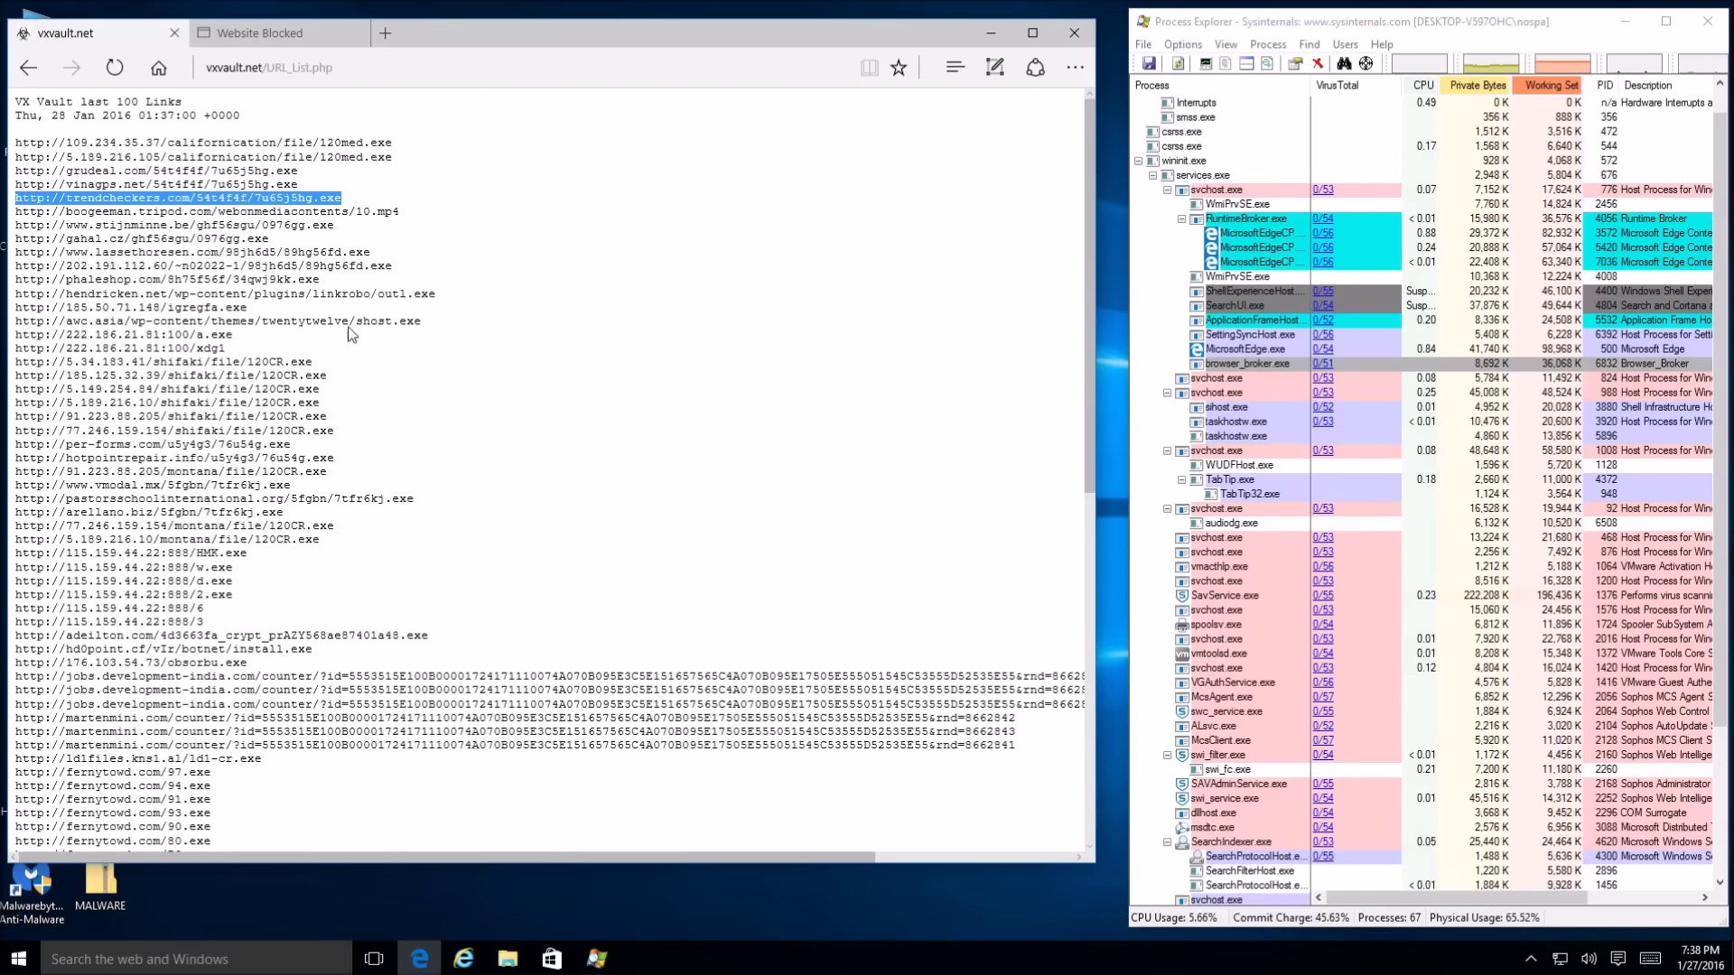
drag(393, 254, 16, 254)
key(ctrl+c)
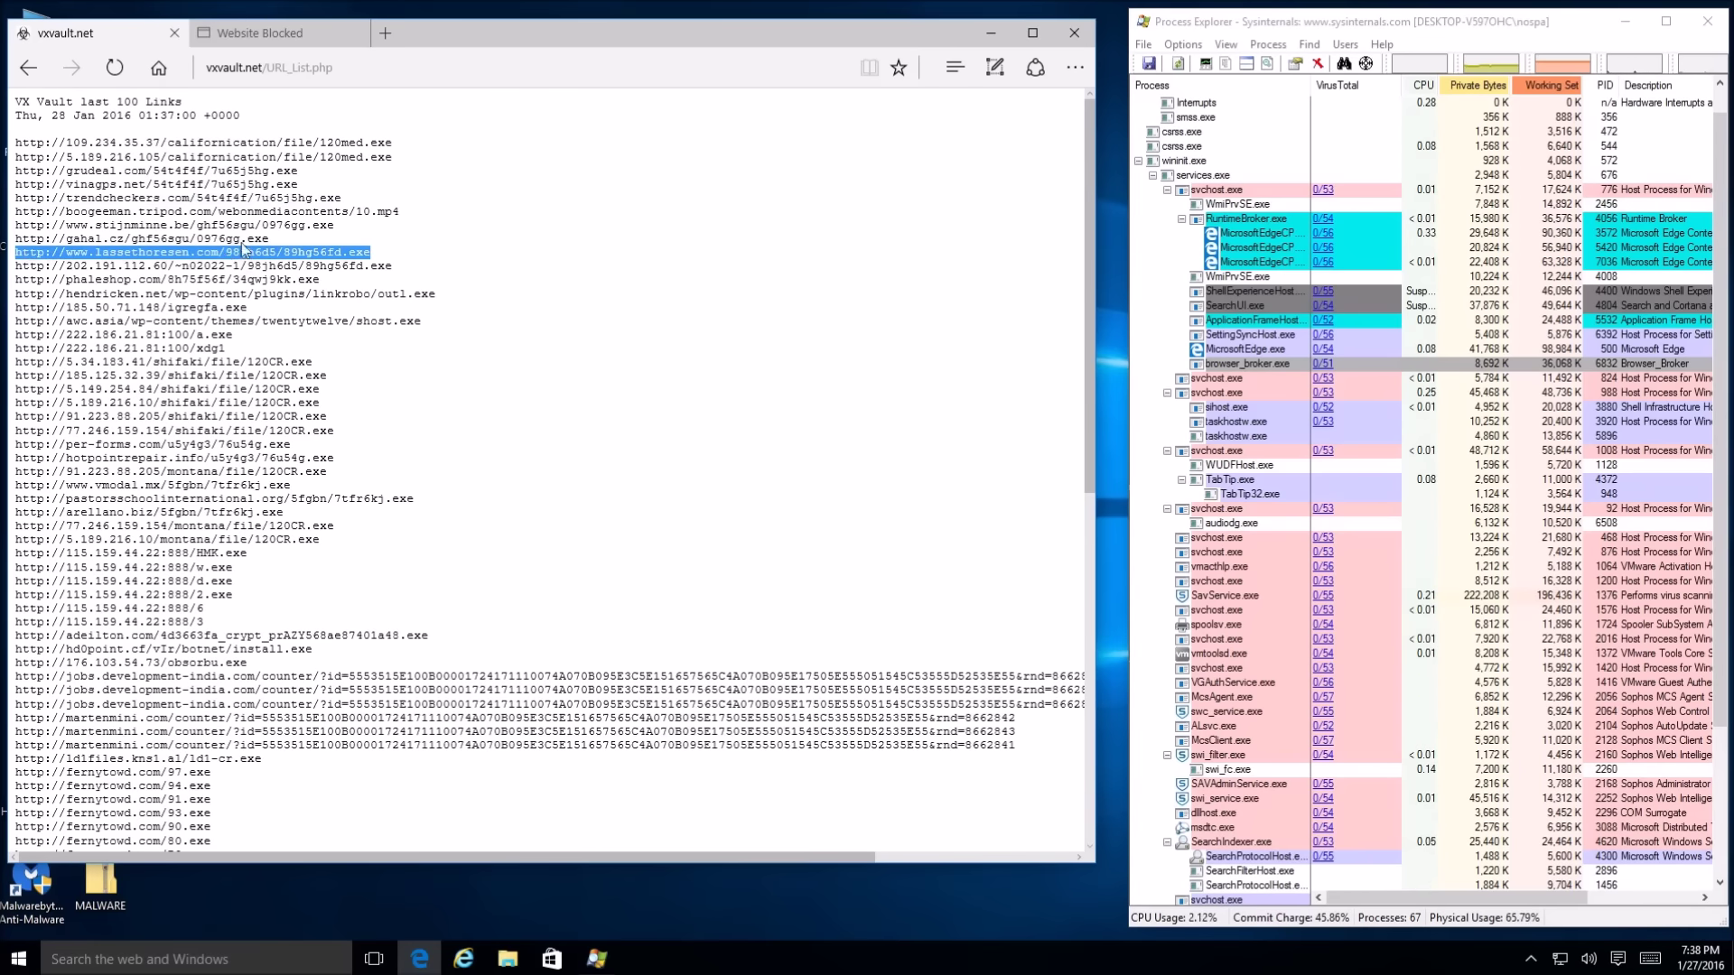
click(259, 33)
click(452, 67)
key(ctrl+v)
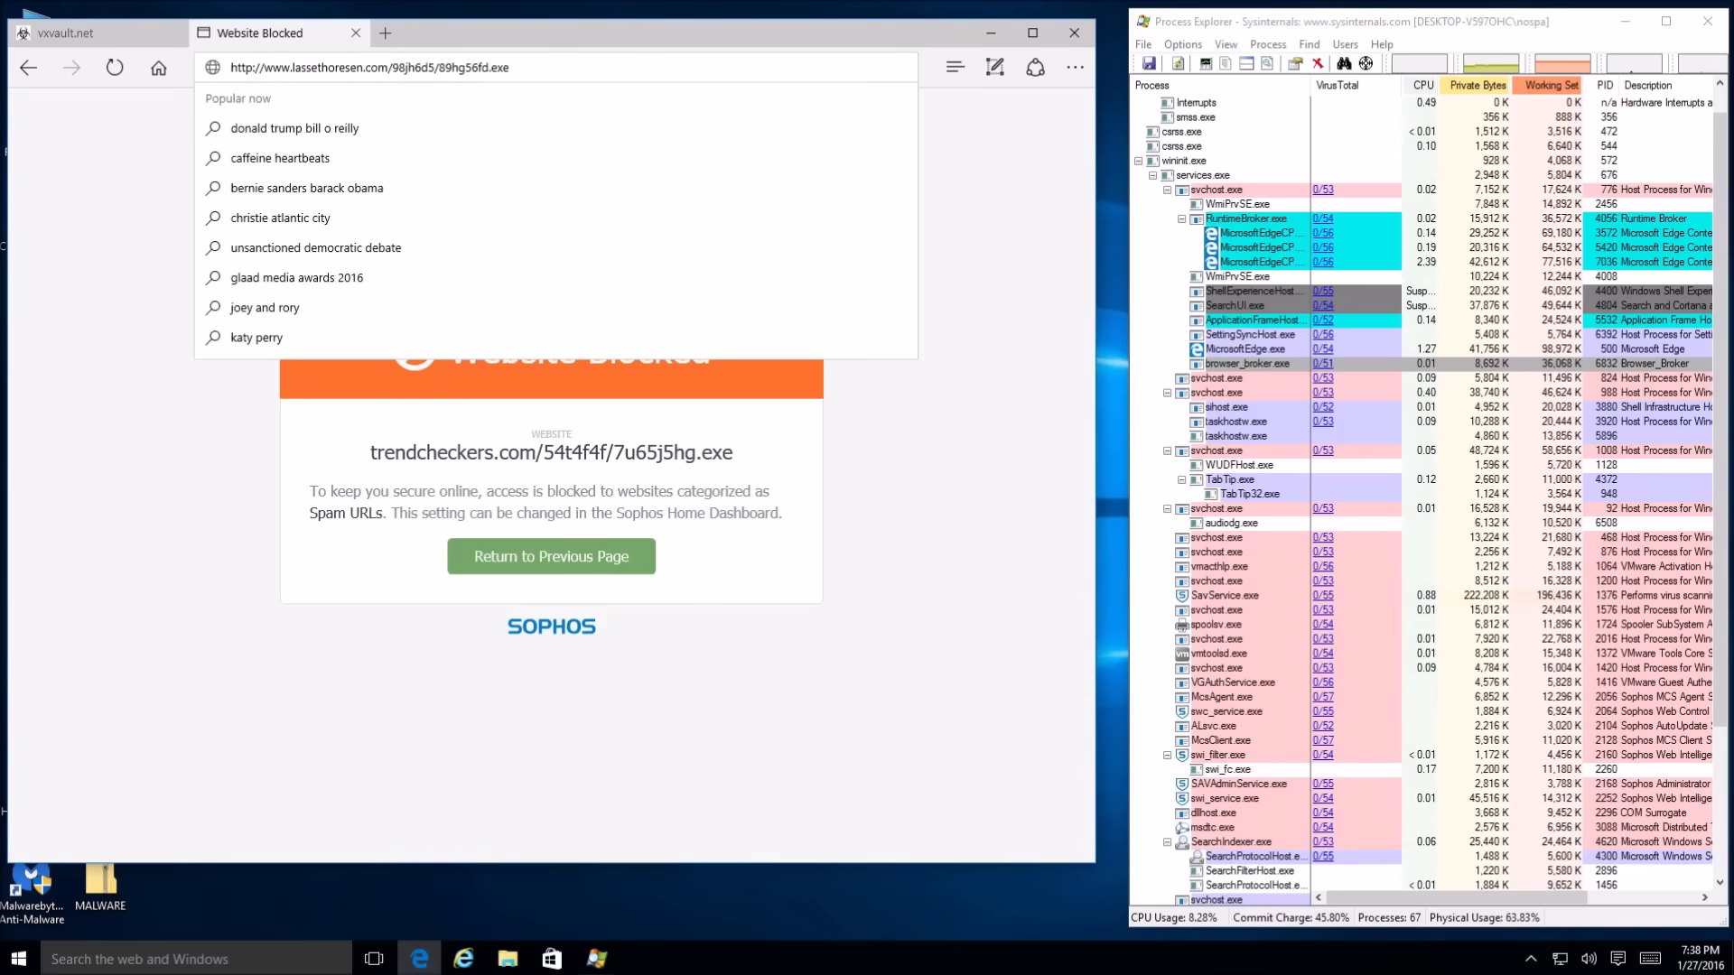
key(Return)
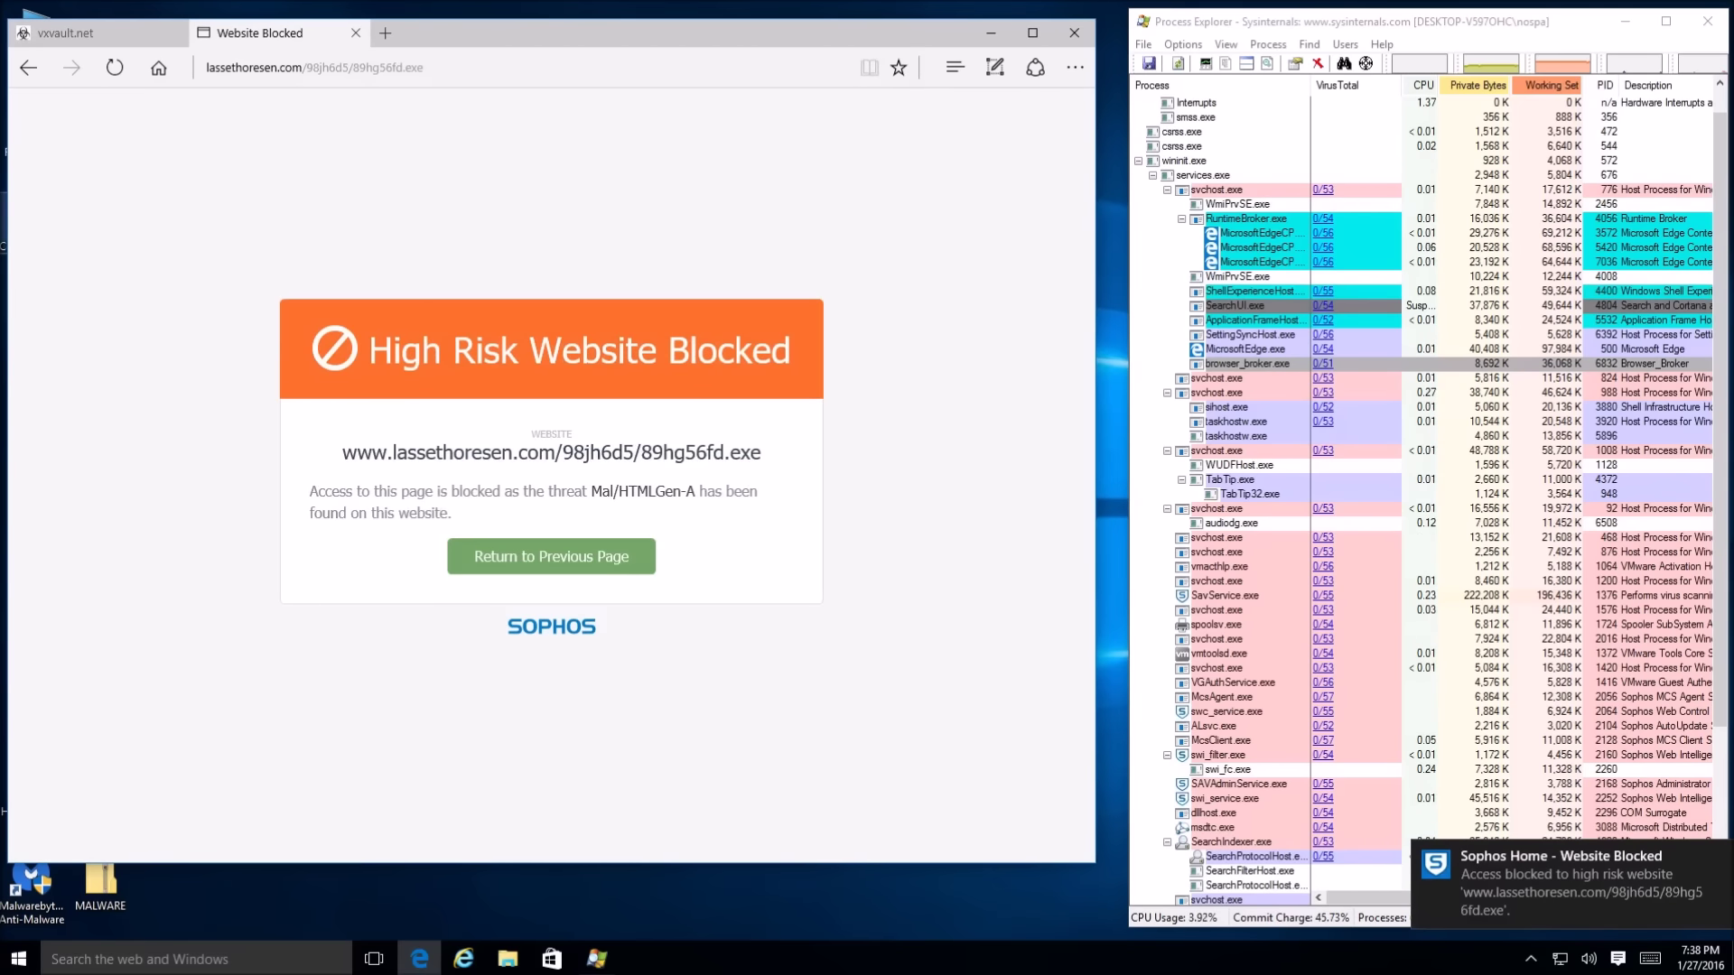
Load the 185.50.71.148/igregfa.exe URL in the Website Blocked tab, which Sophos blocks
click(144, 35)
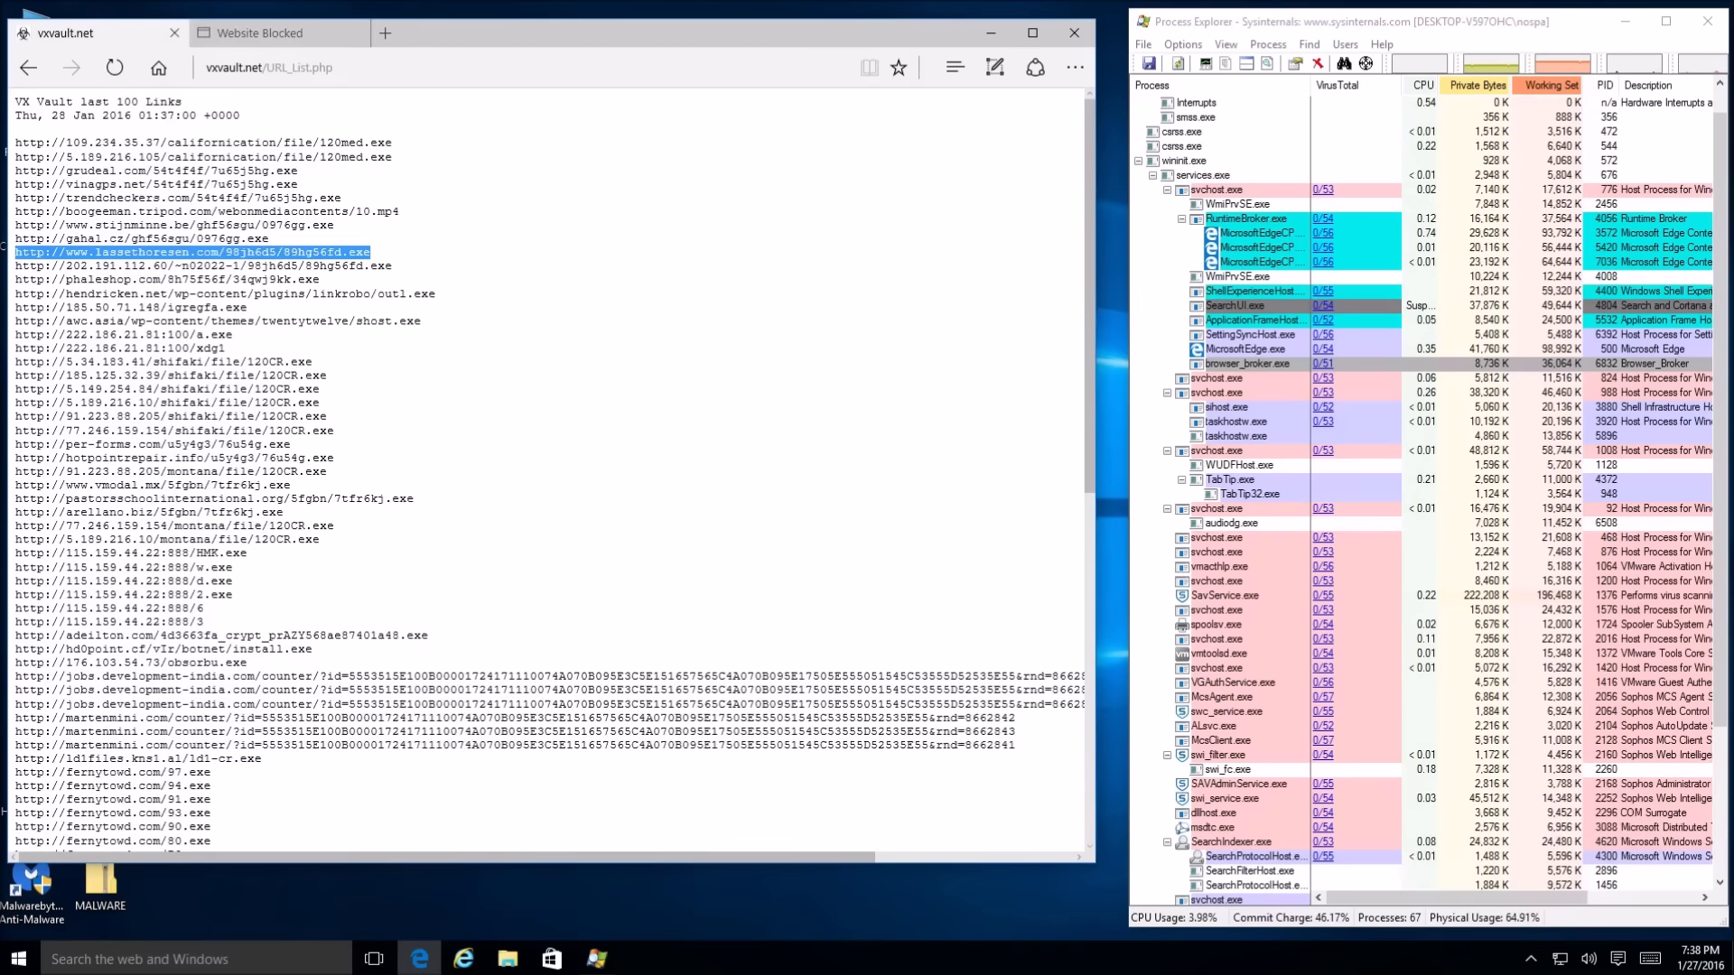
click(149, 309)
key(ctrl+a)
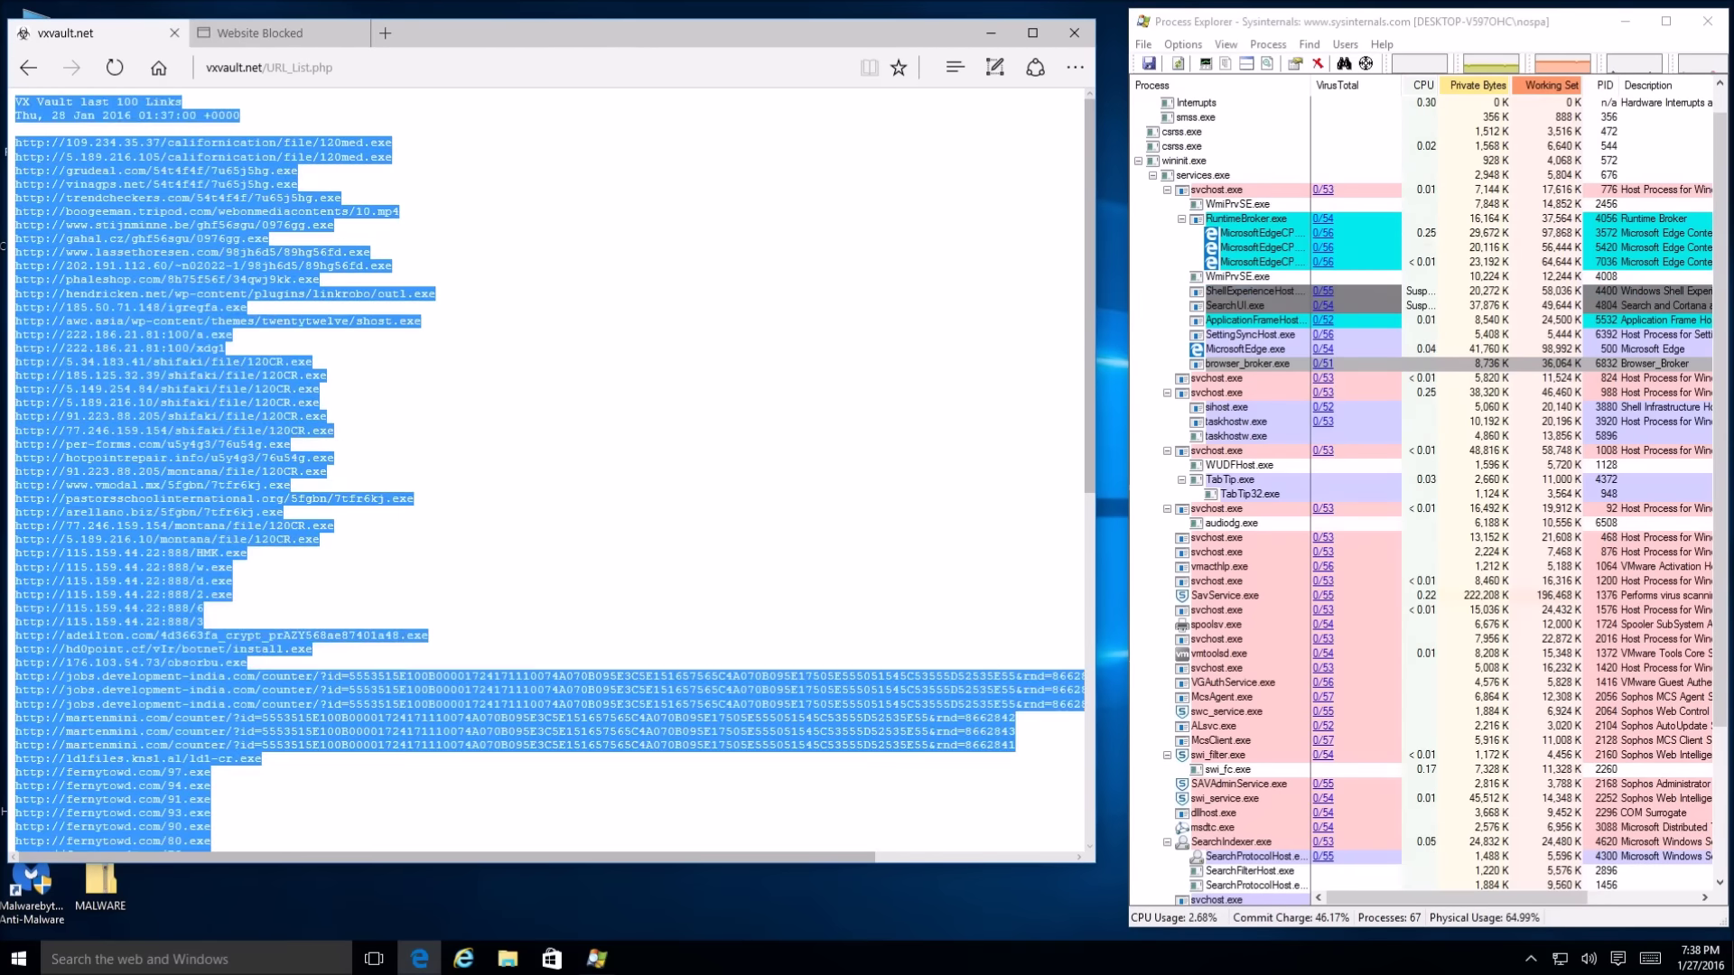
click(260, 313)
drag(260, 313, 14, 316)
key(ctrl+c)
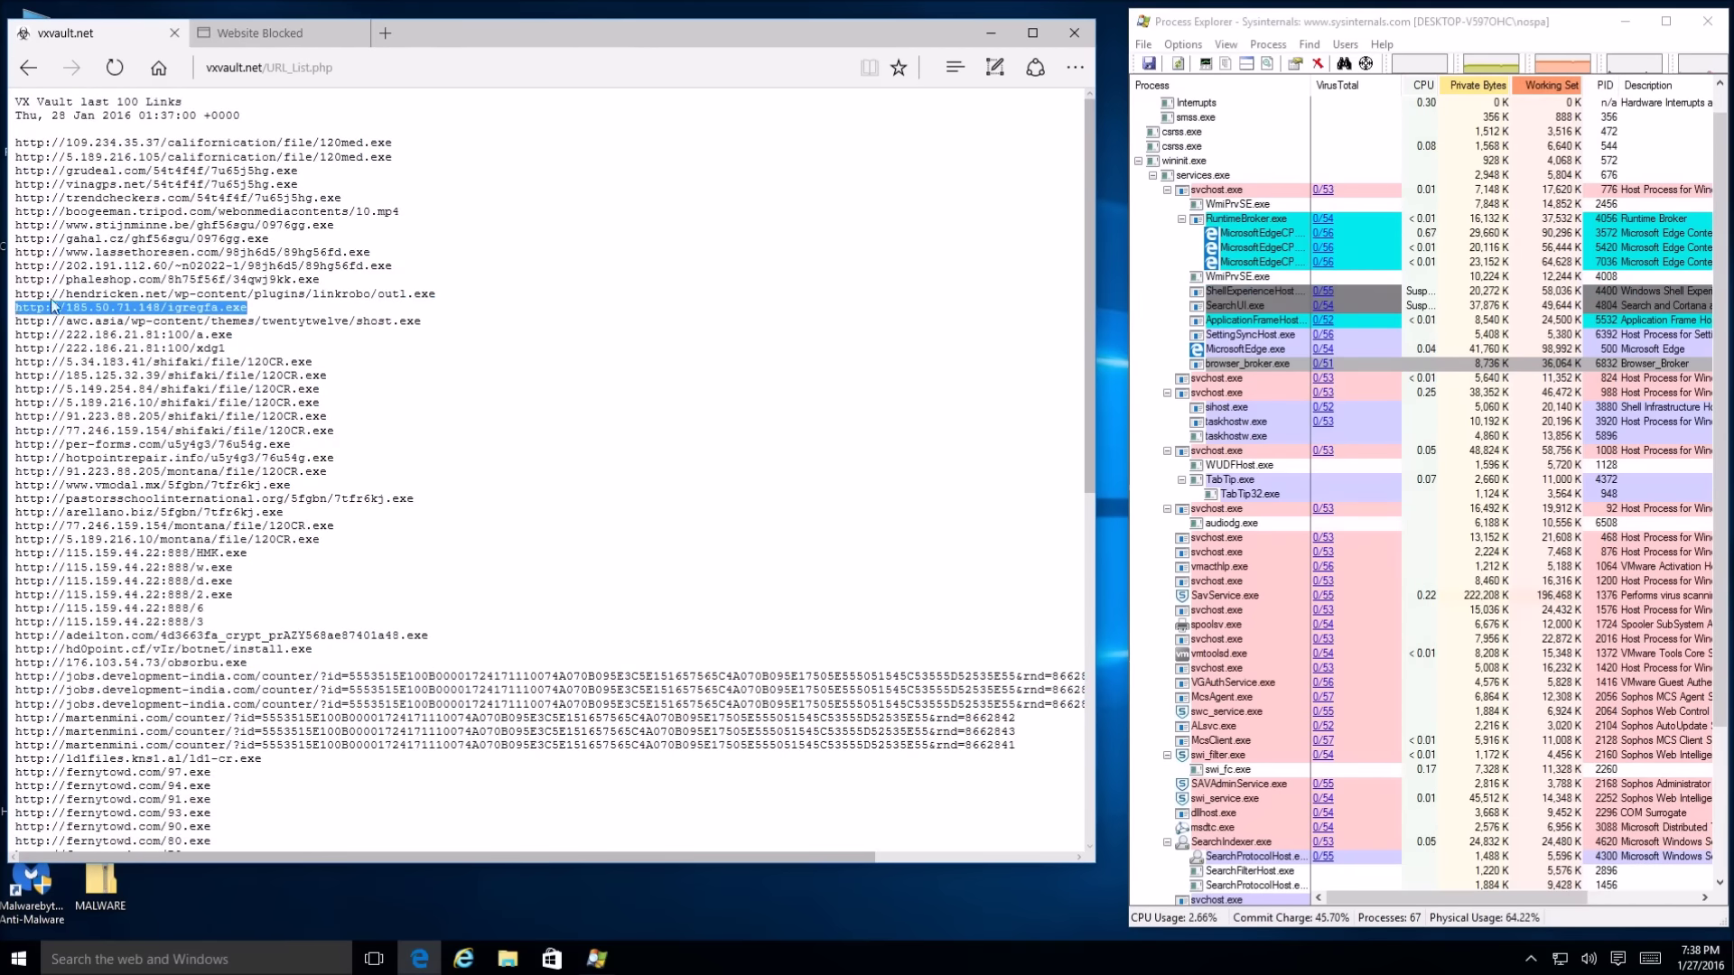
click(287, 33)
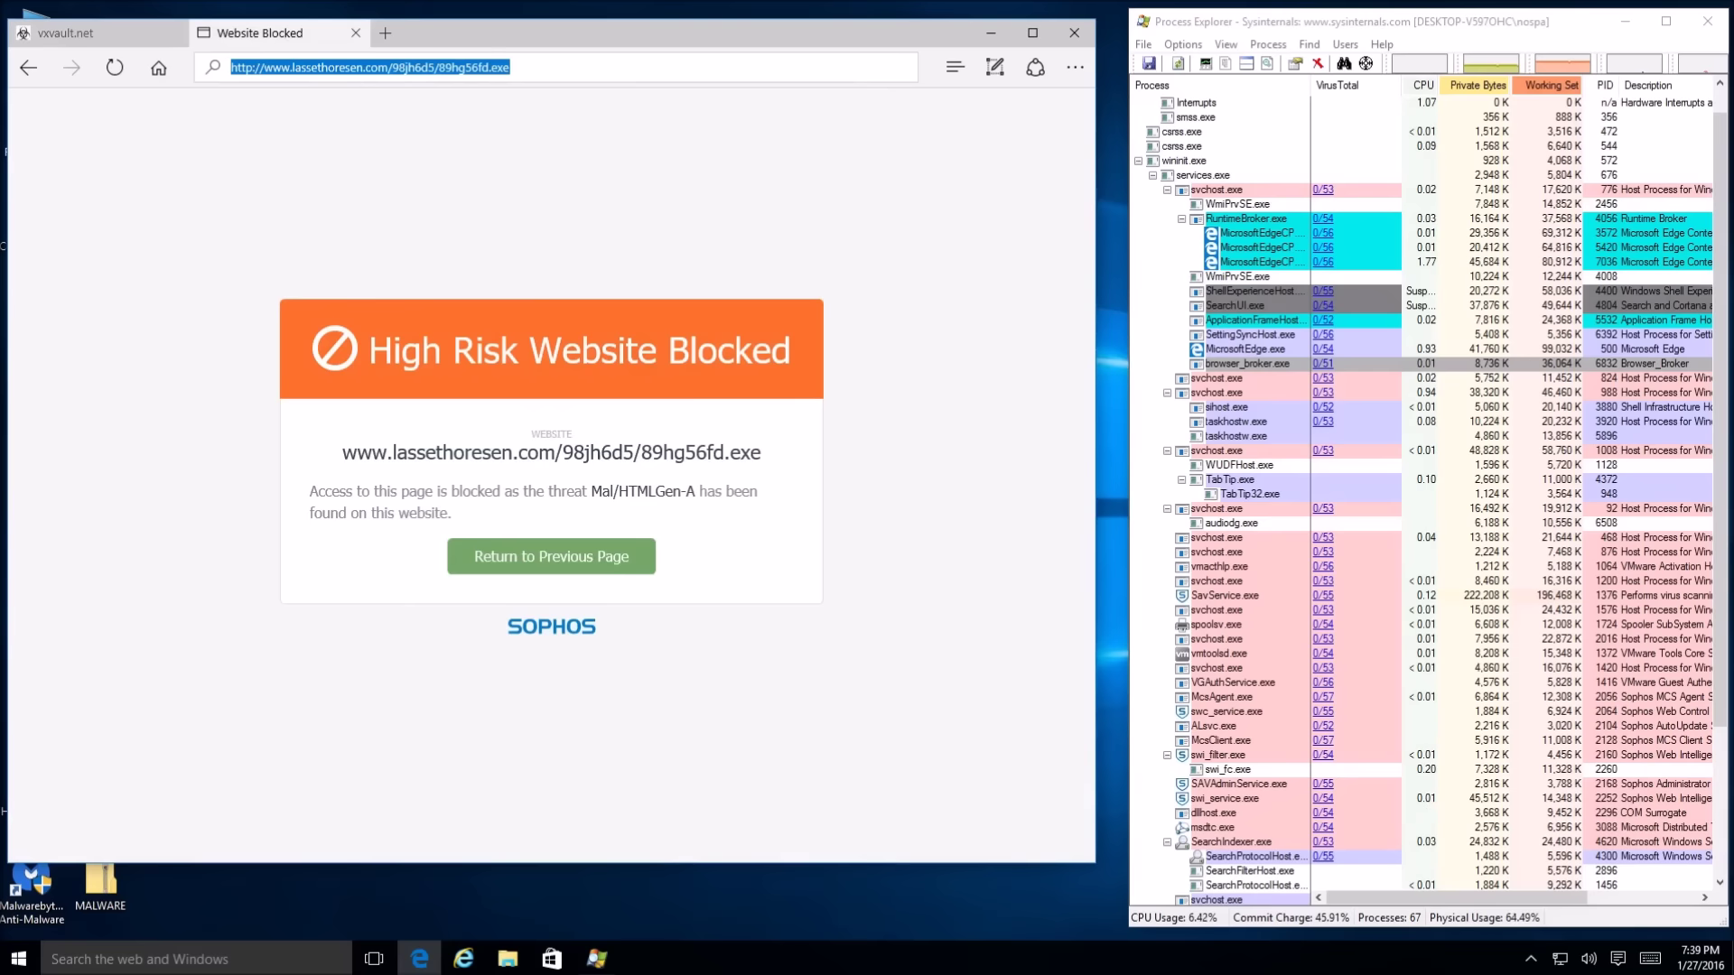
key(ctrl+v)
key(Return)
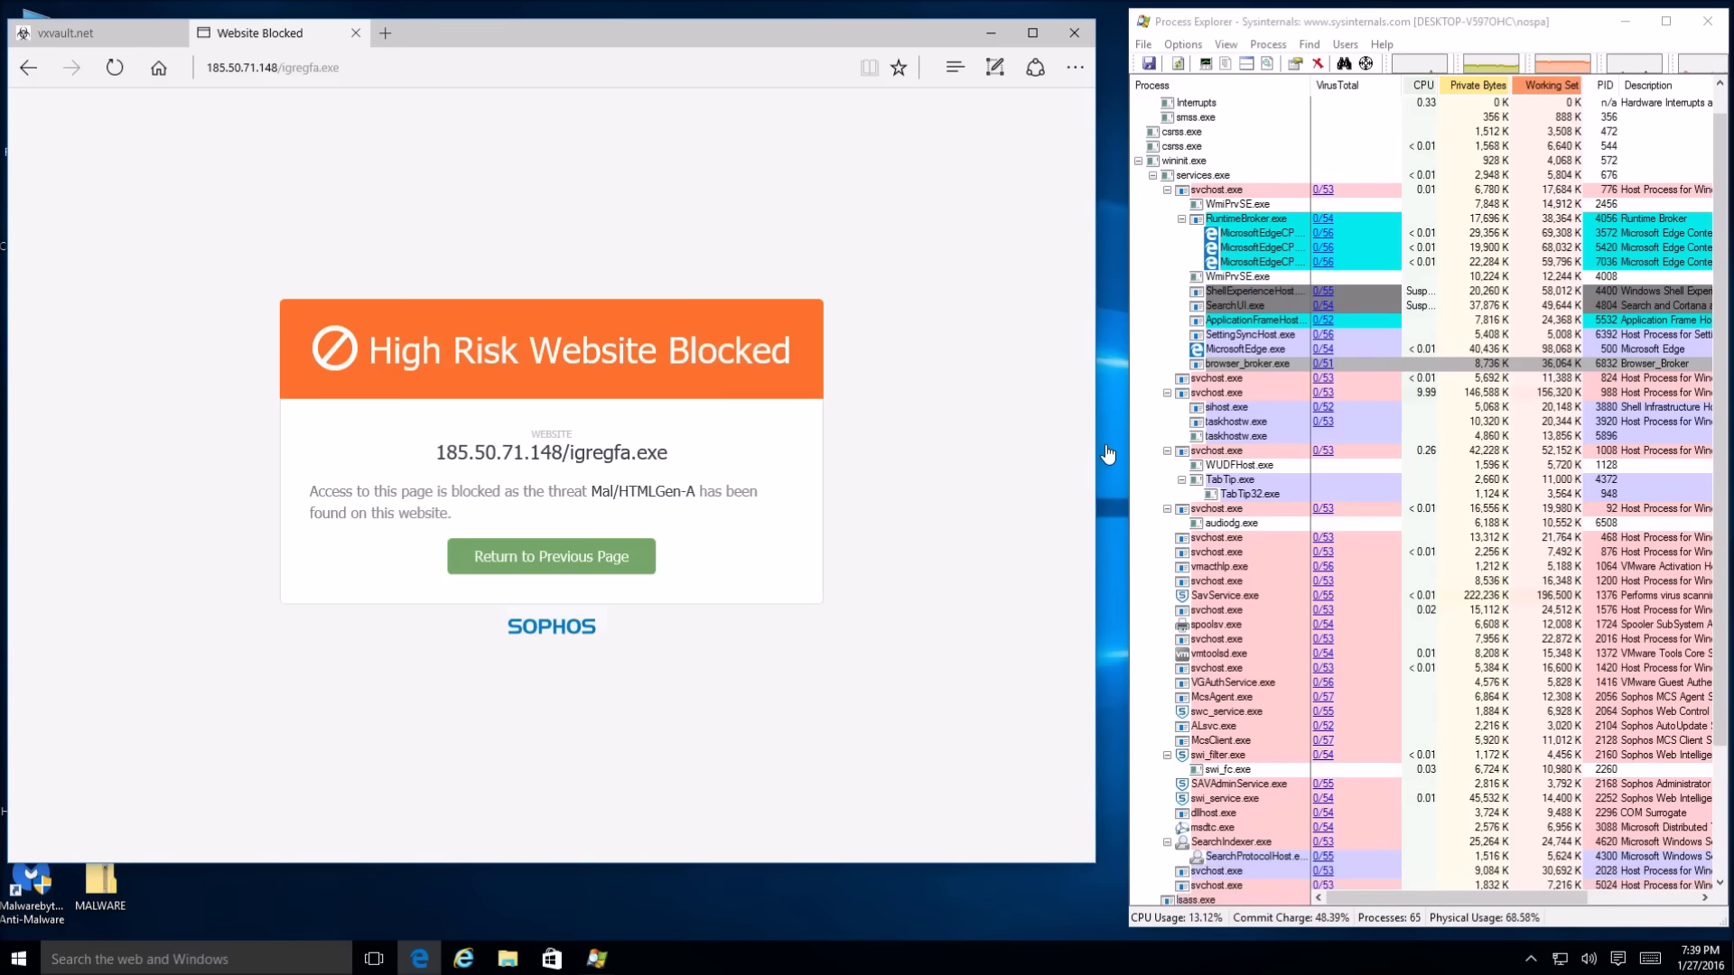
Select the 202.191.112.60 URL, then copy the 77.246.159.154 URL from VX Vault
click(144, 34)
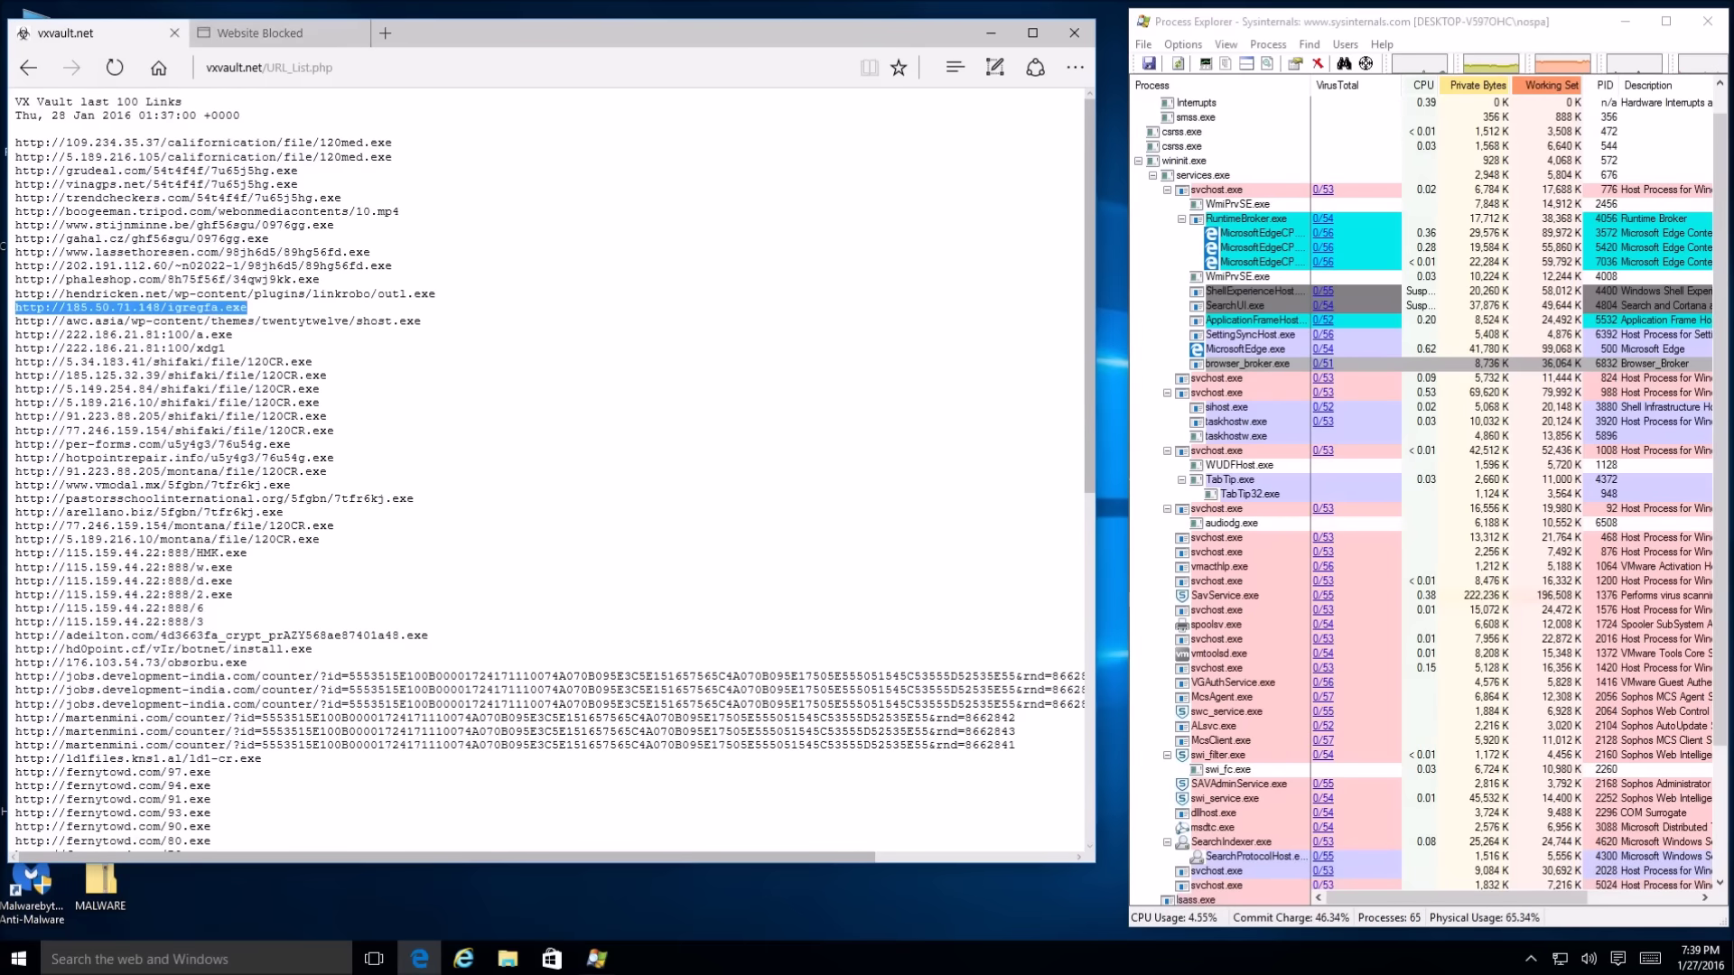
drag(398, 267, 31, 277)
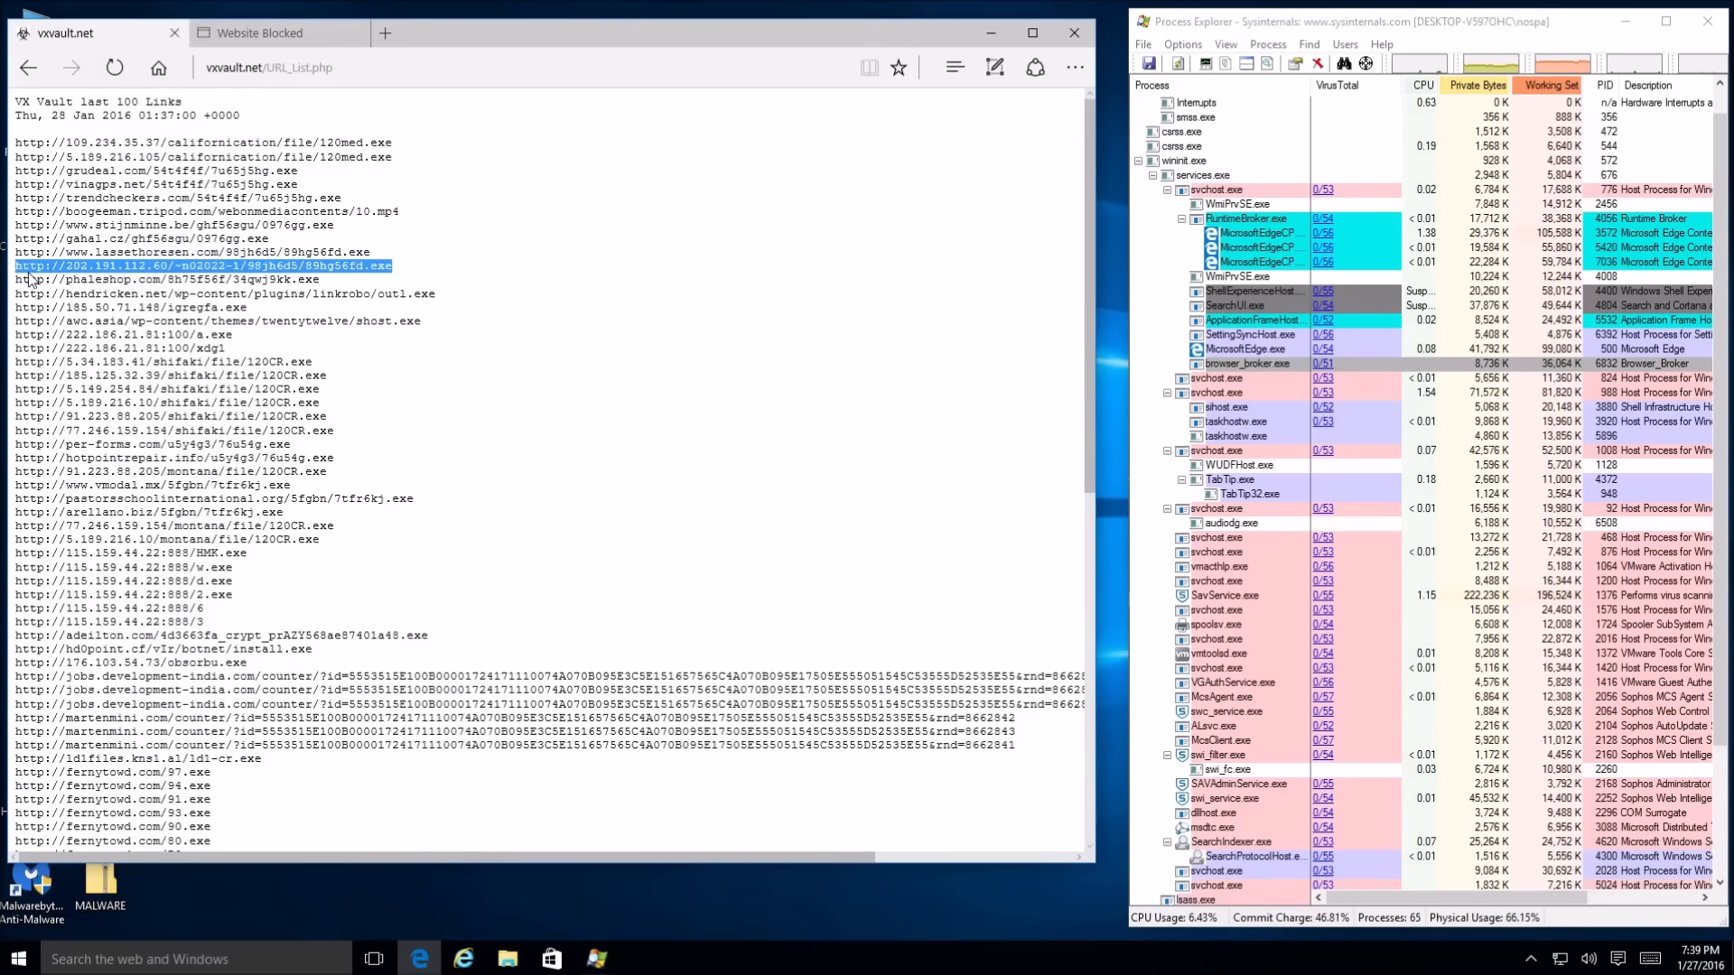
click(307, 36)
click(302, 66)
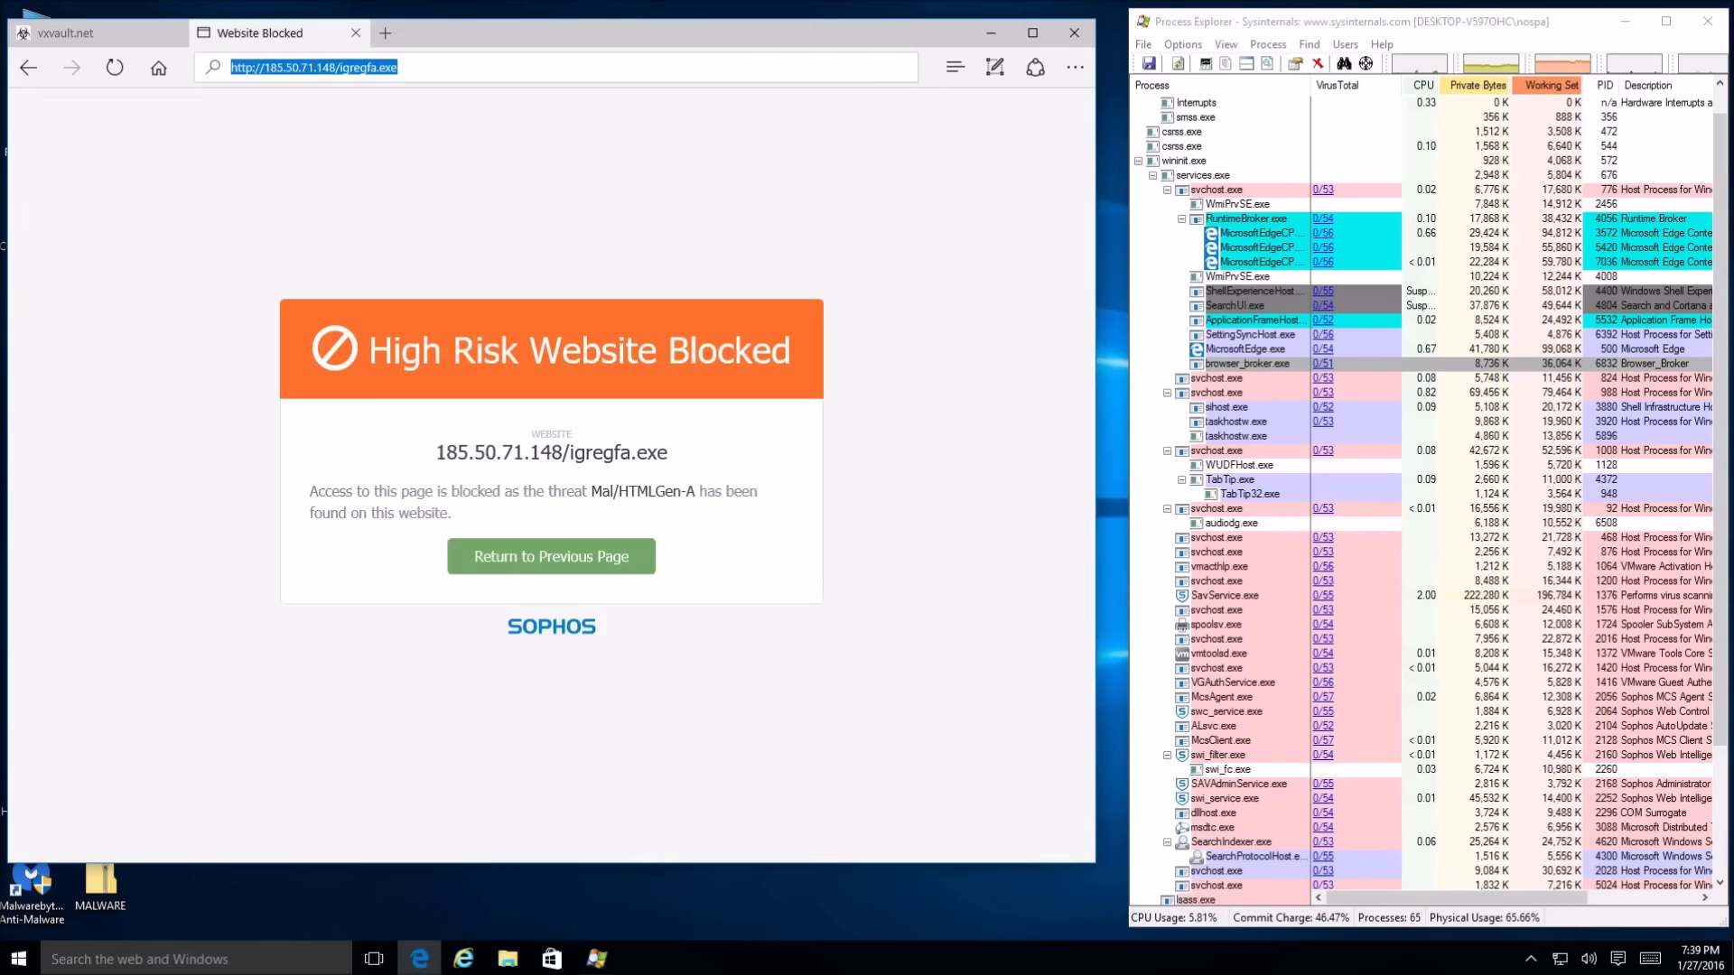
click(126, 42)
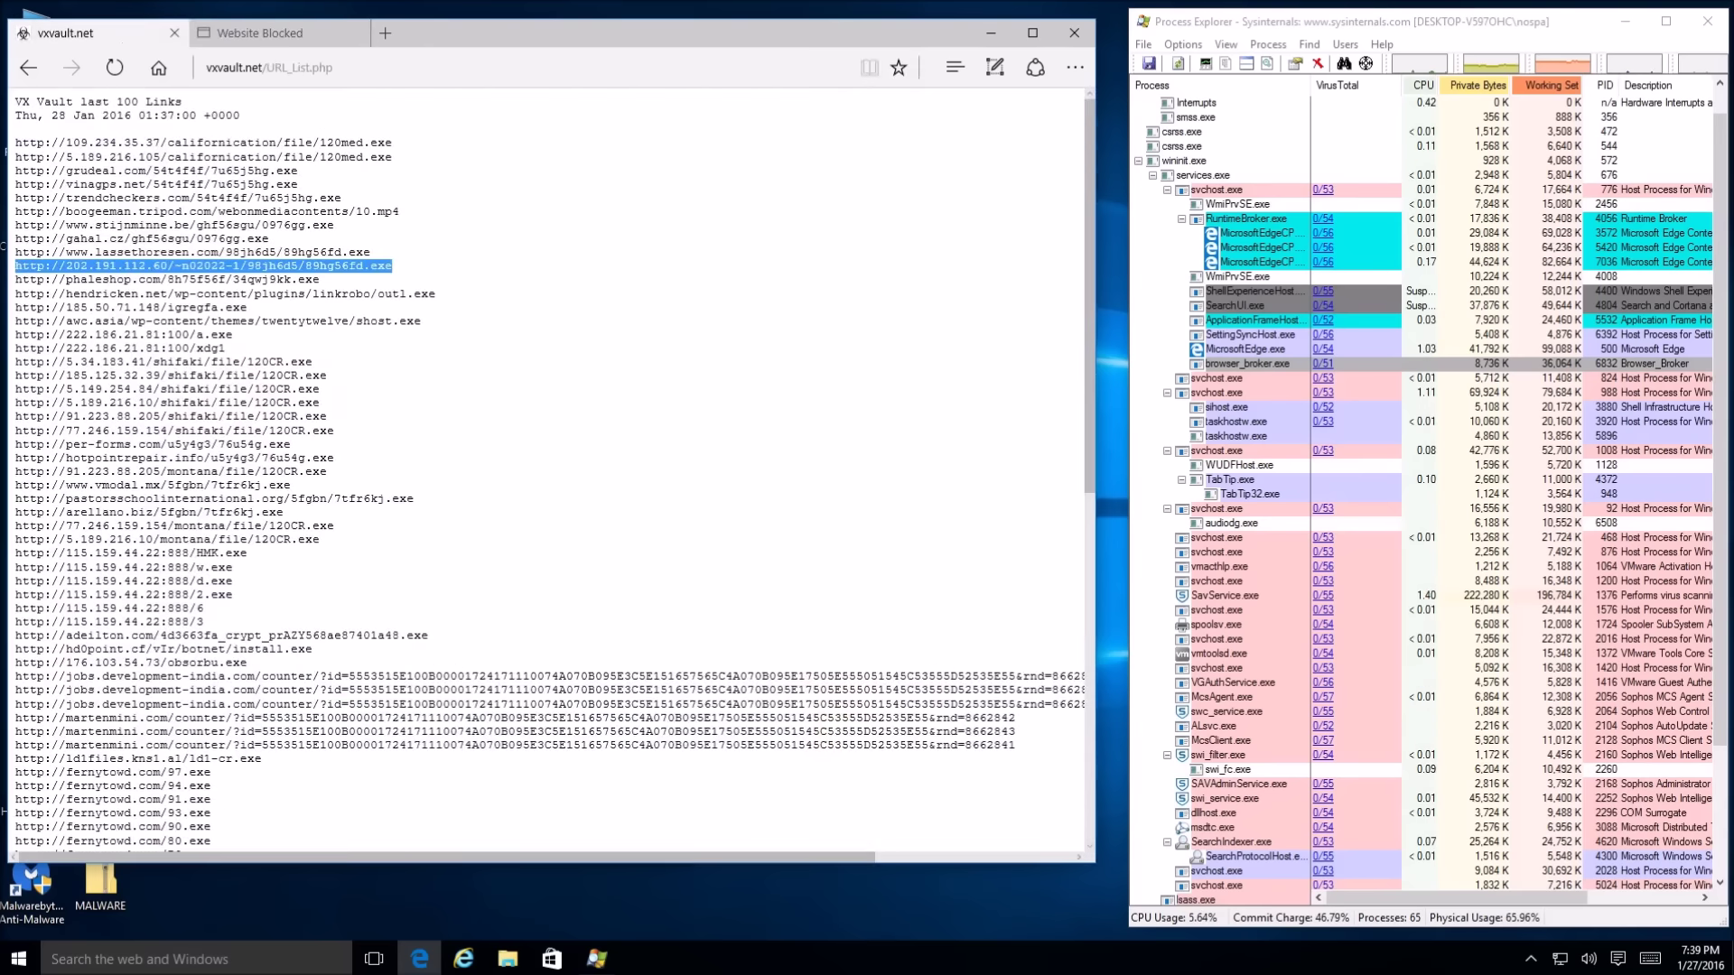
drag(345, 431, 18, 435)
key(ctrl+c)
Load the 77.246.159.154 URL in the test tab, then close that tab
click(302, 42)
click(307, 66)
key(ctrl+v)
key(Return)
mouse_move(116, 43)
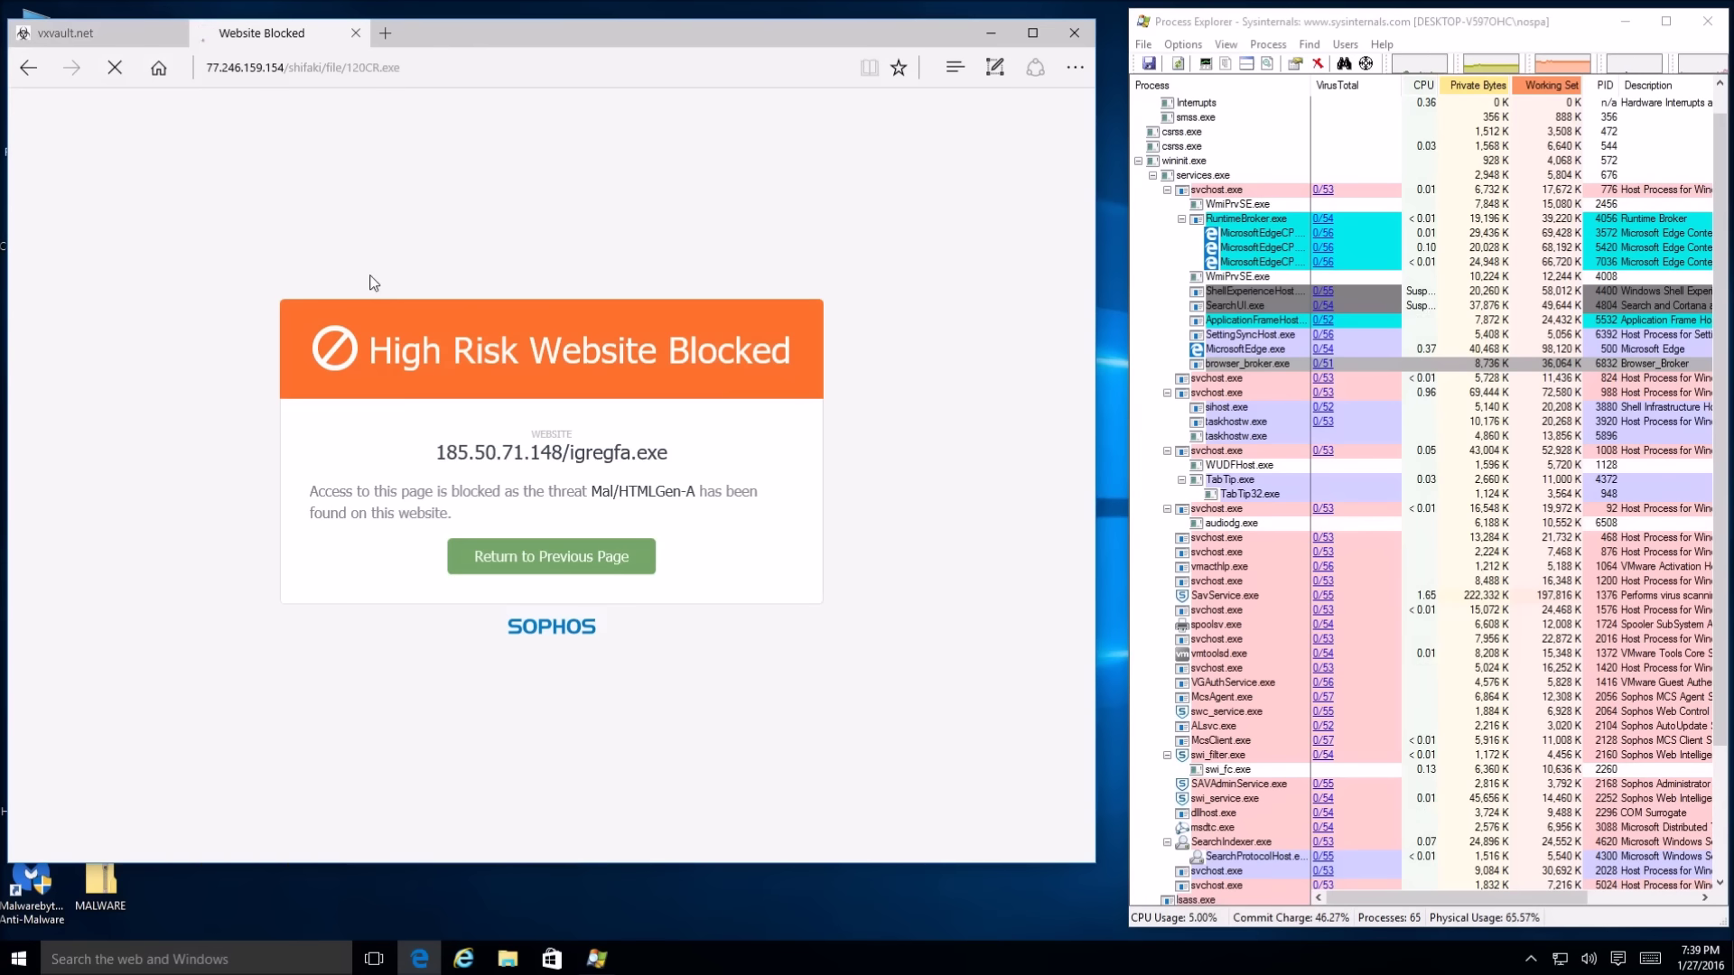
key(ctrl+w)
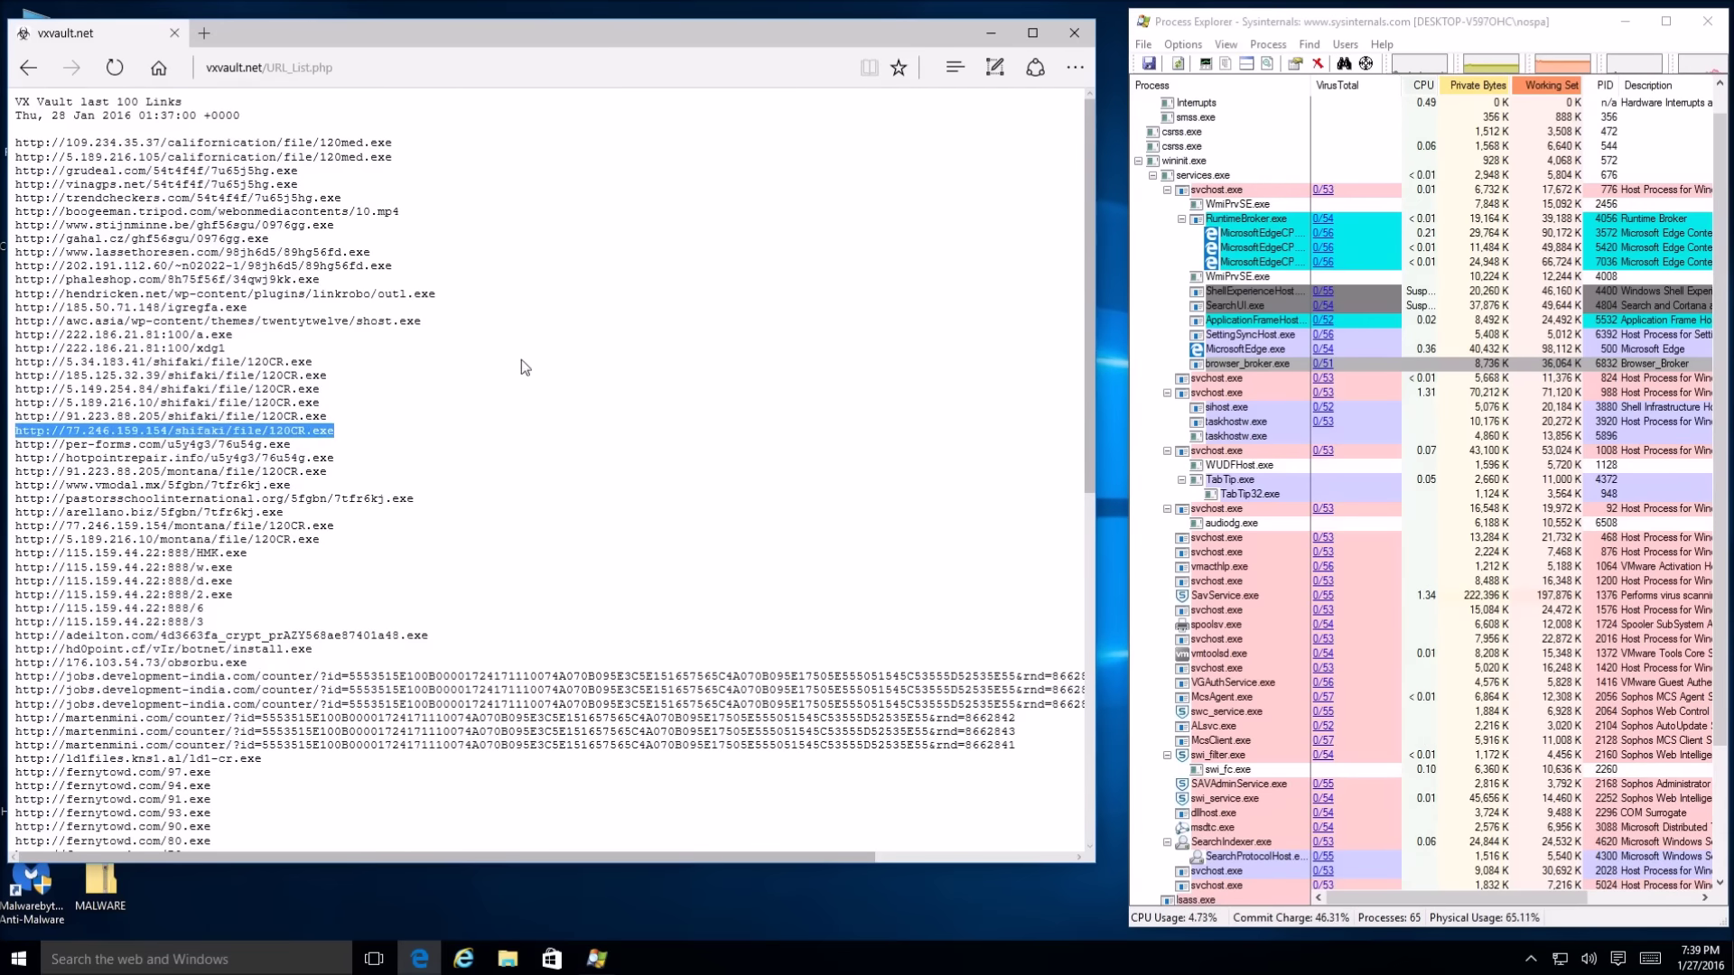
Close Edge and Process Explorer, then dismiss the MALWARE zip's context menu
click(1074, 34)
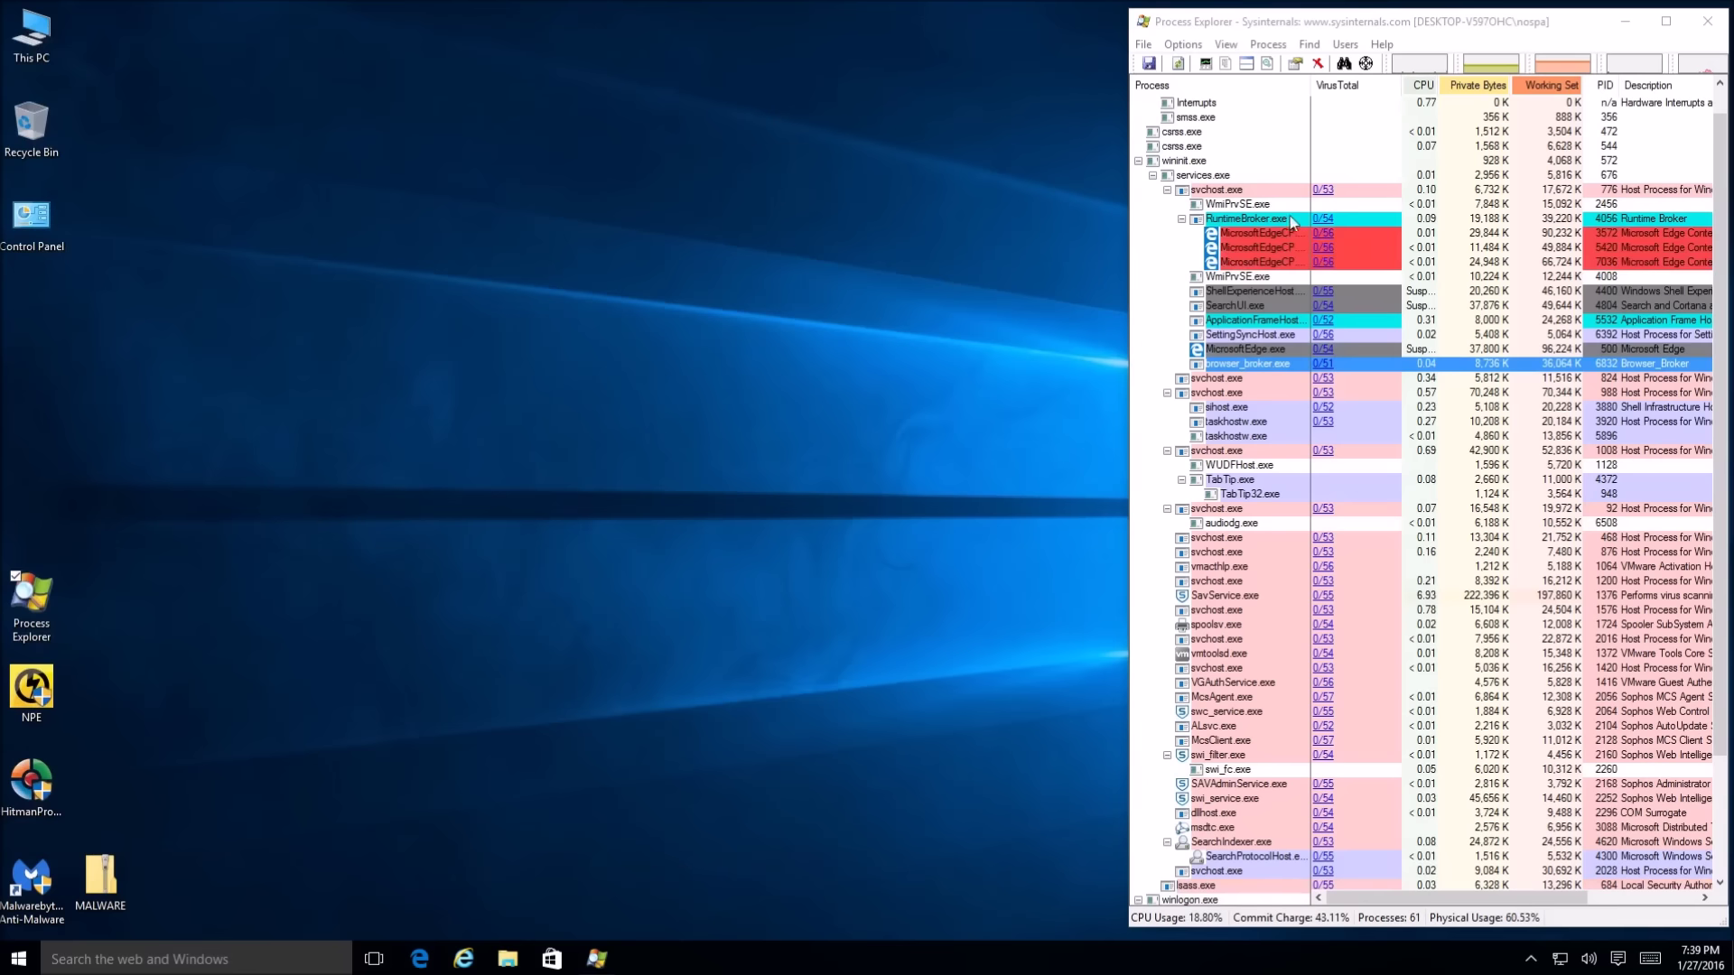
drag(1573, 20, 1436, 40)
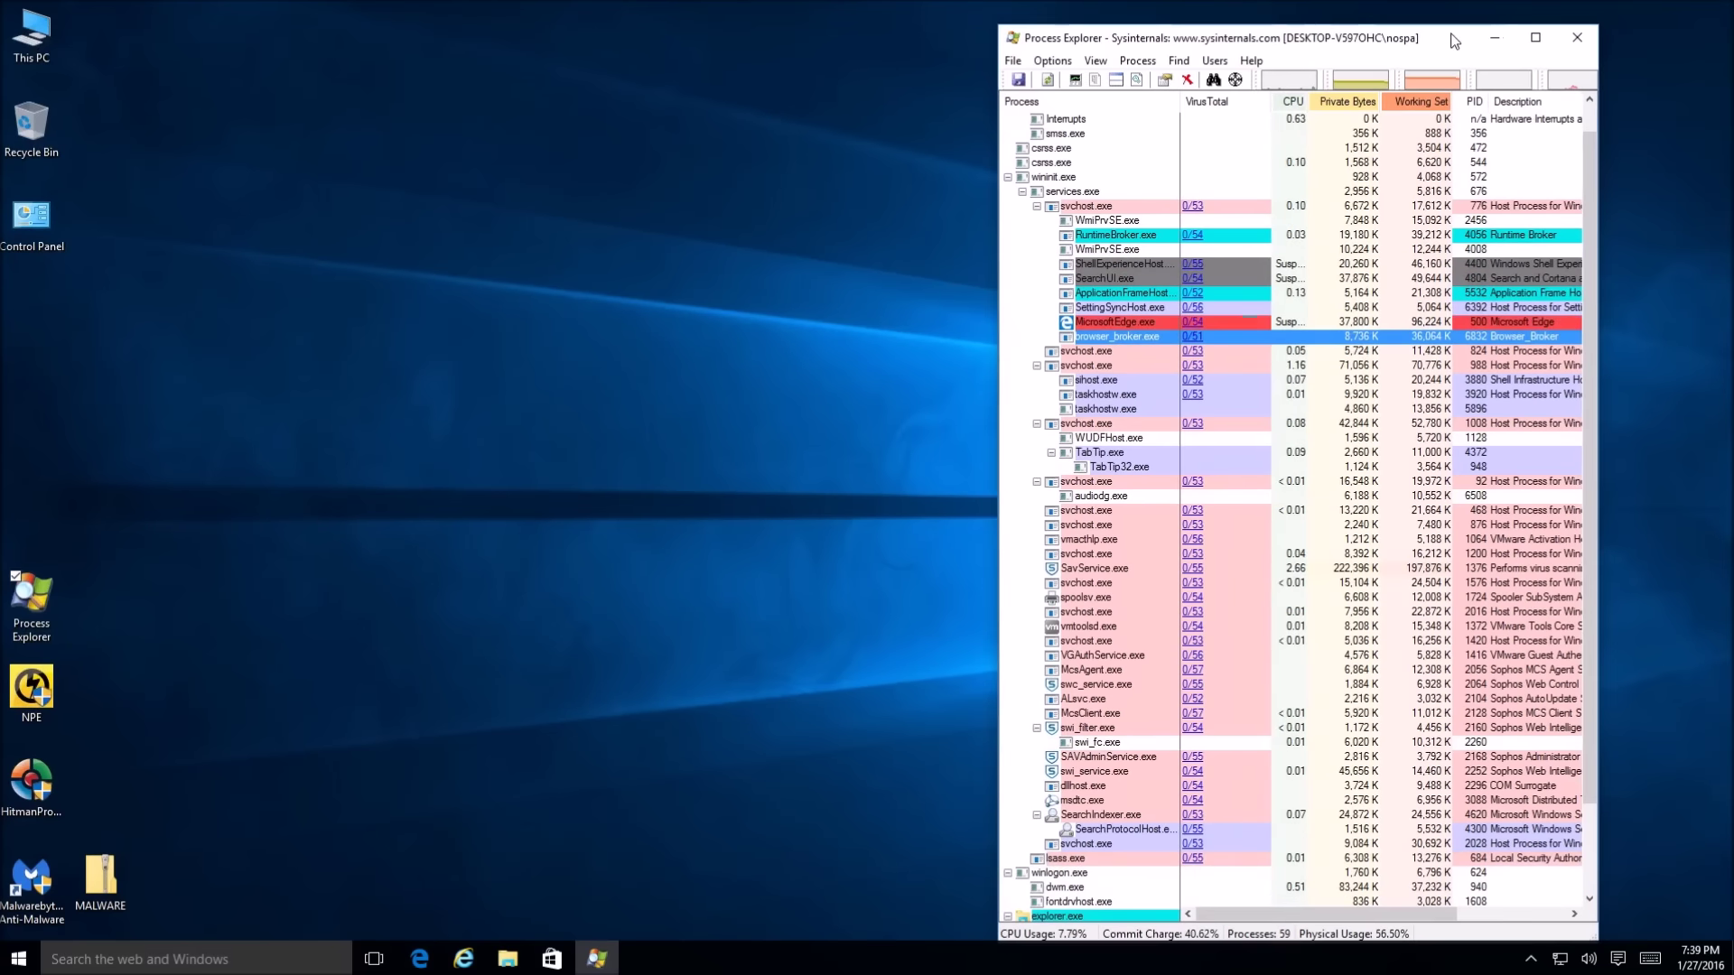
click(1571, 41)
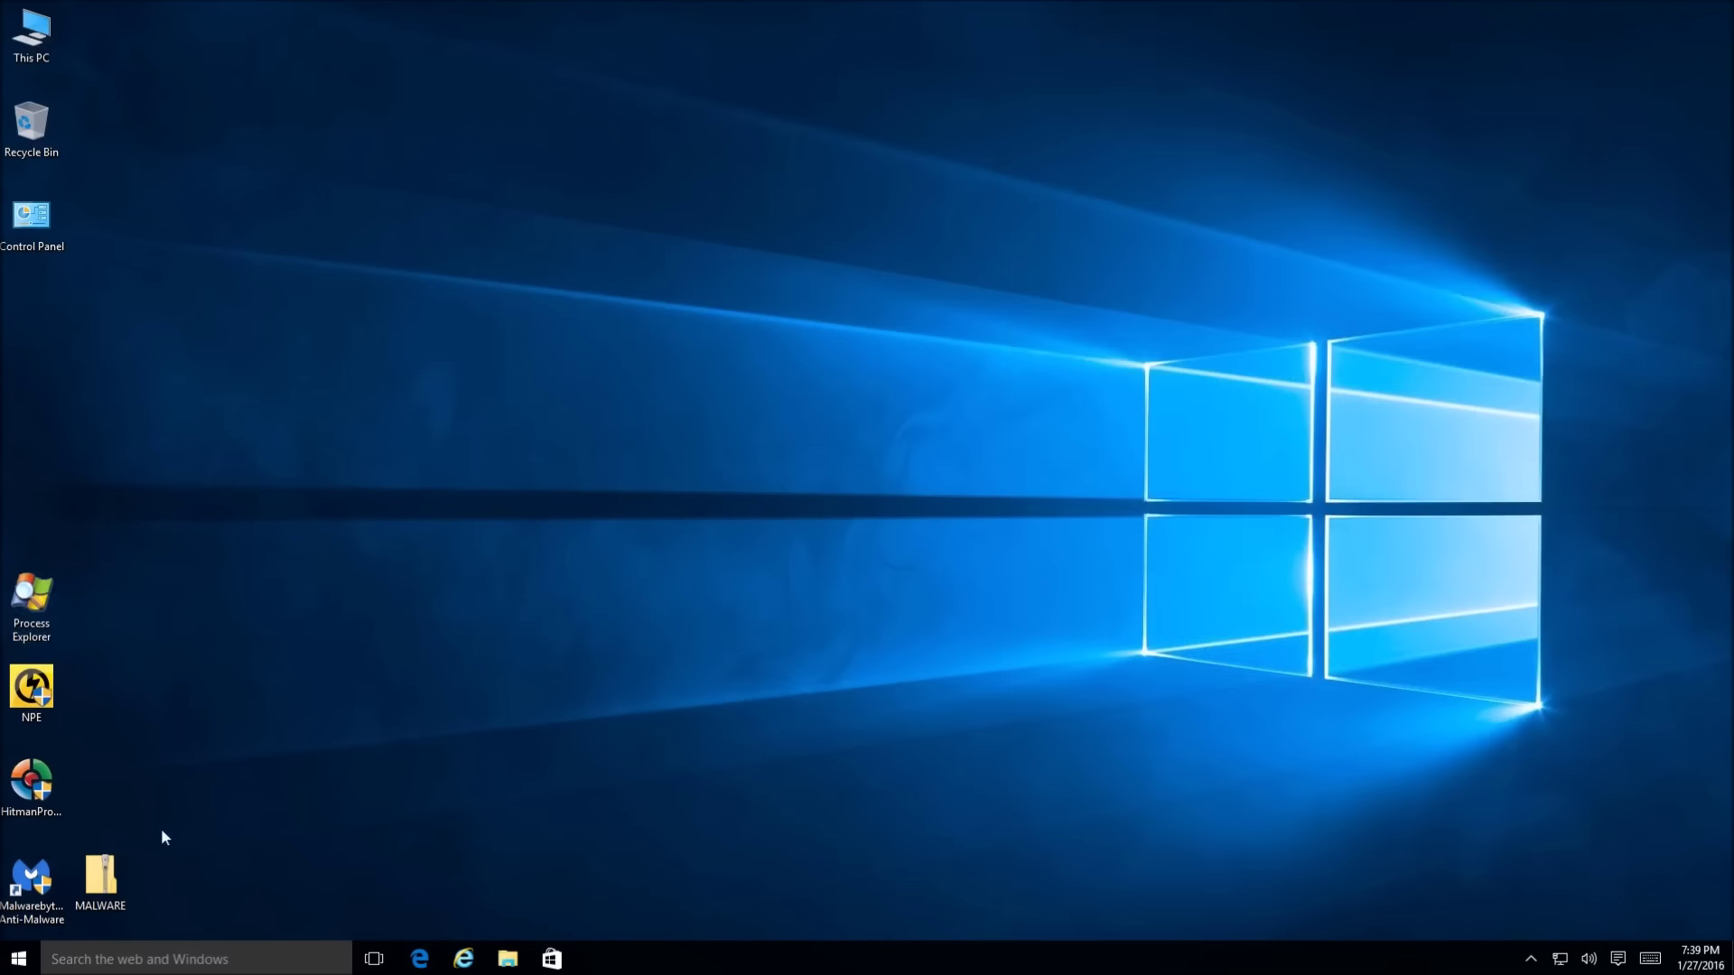
double_click(108, 872)
key(shift+F10)
click(298, 836)
Launch Sophos Home from the tray with admin approval and open its online dashboard
click(1531, 960)
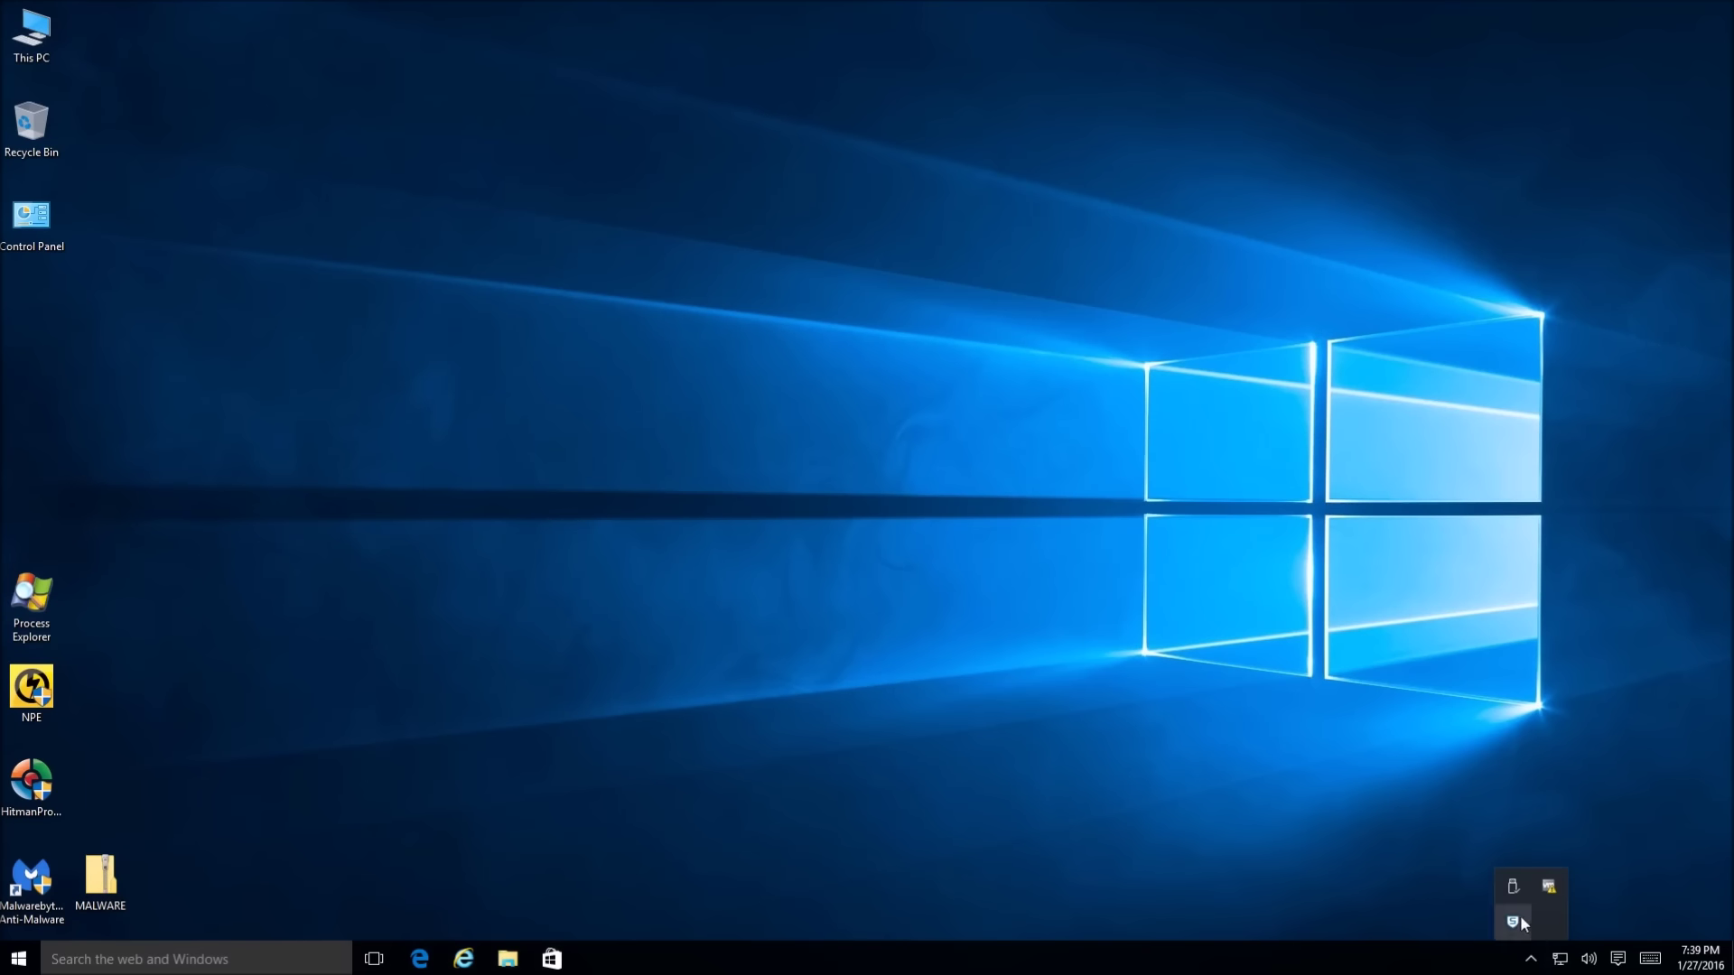
click(1521, 917)
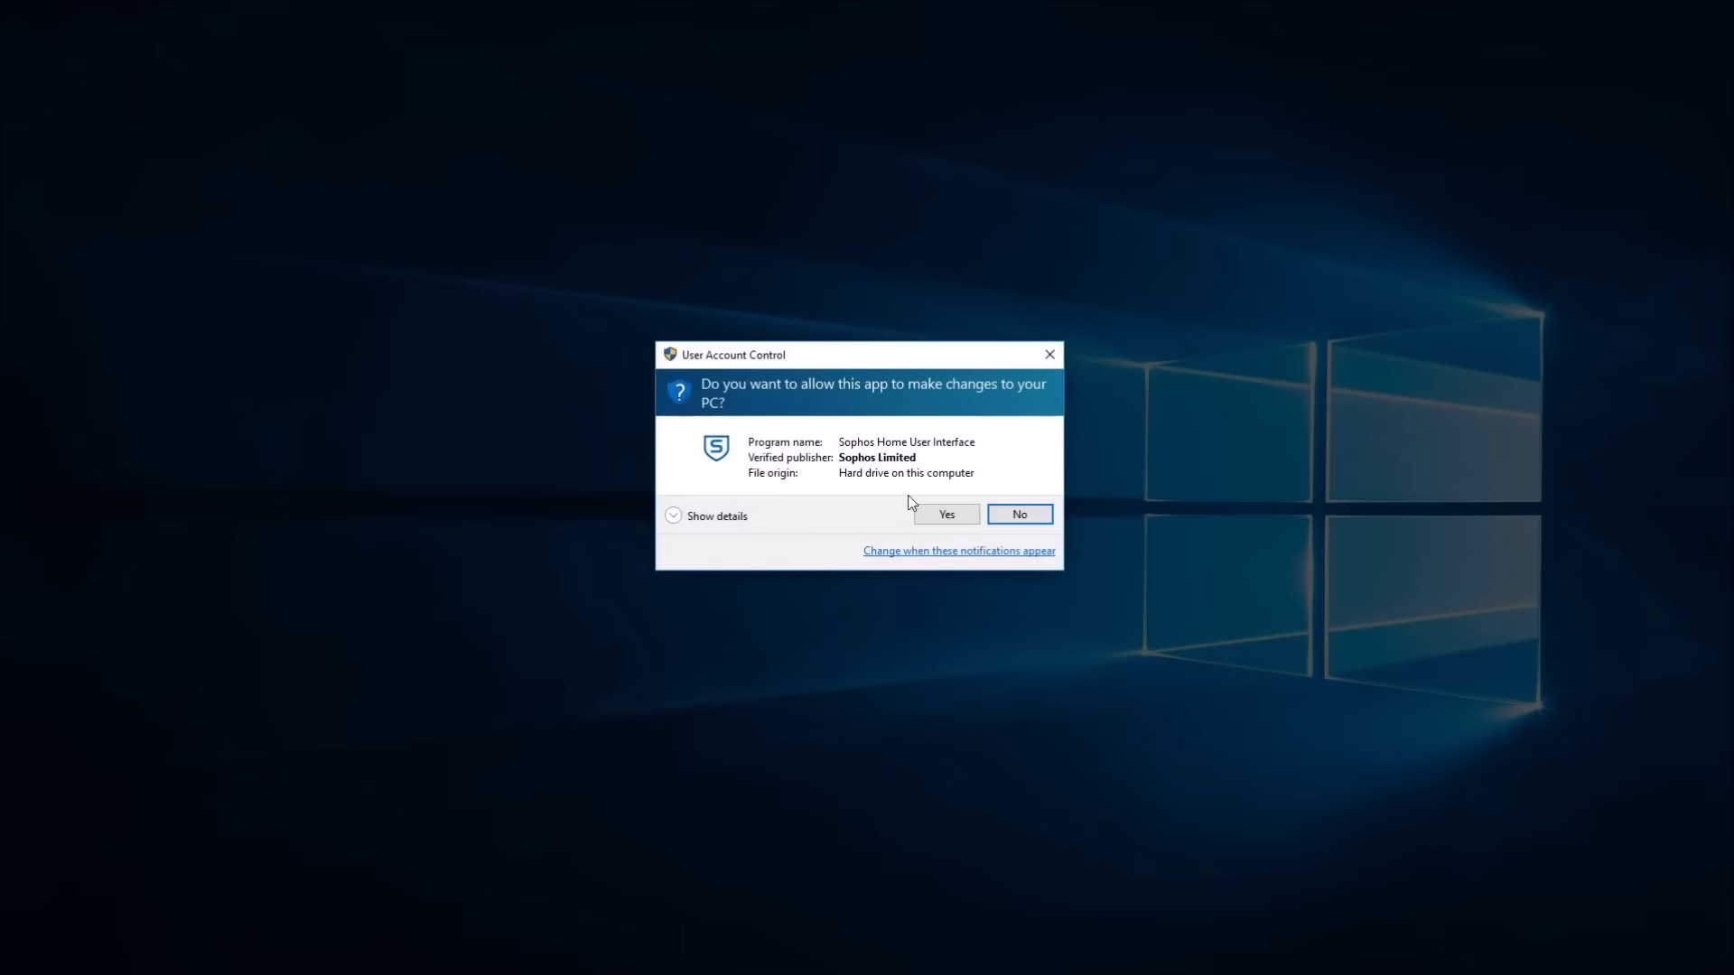
click(933, 520)
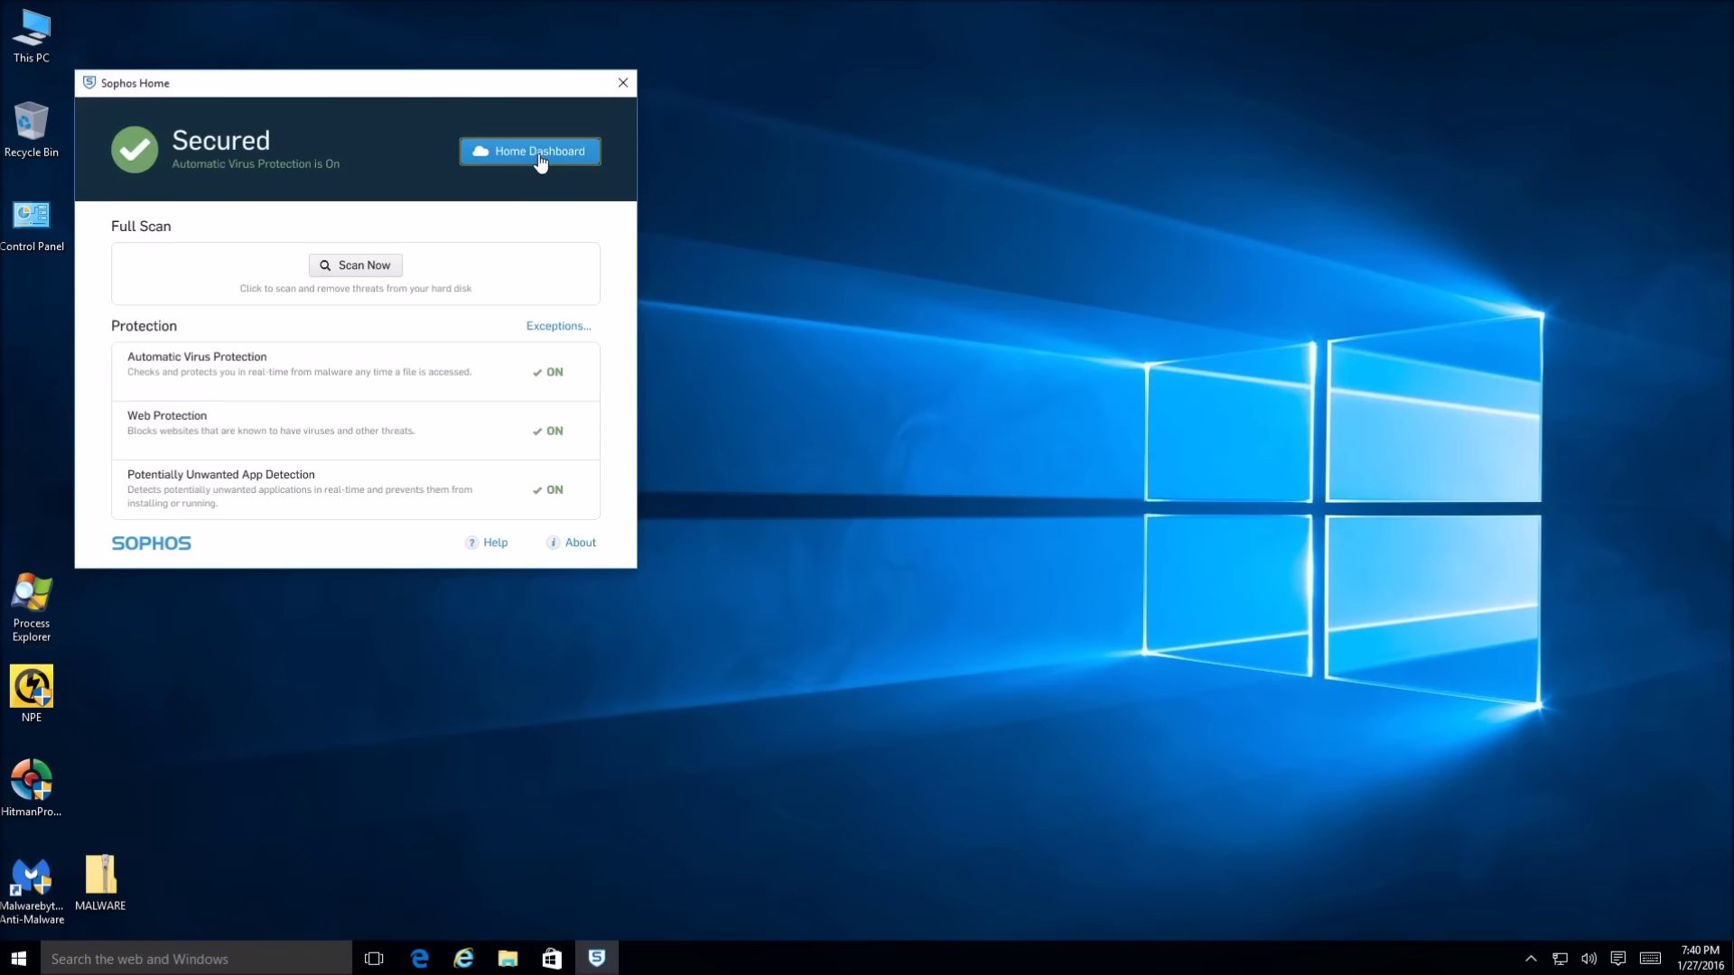
click(540, 154)
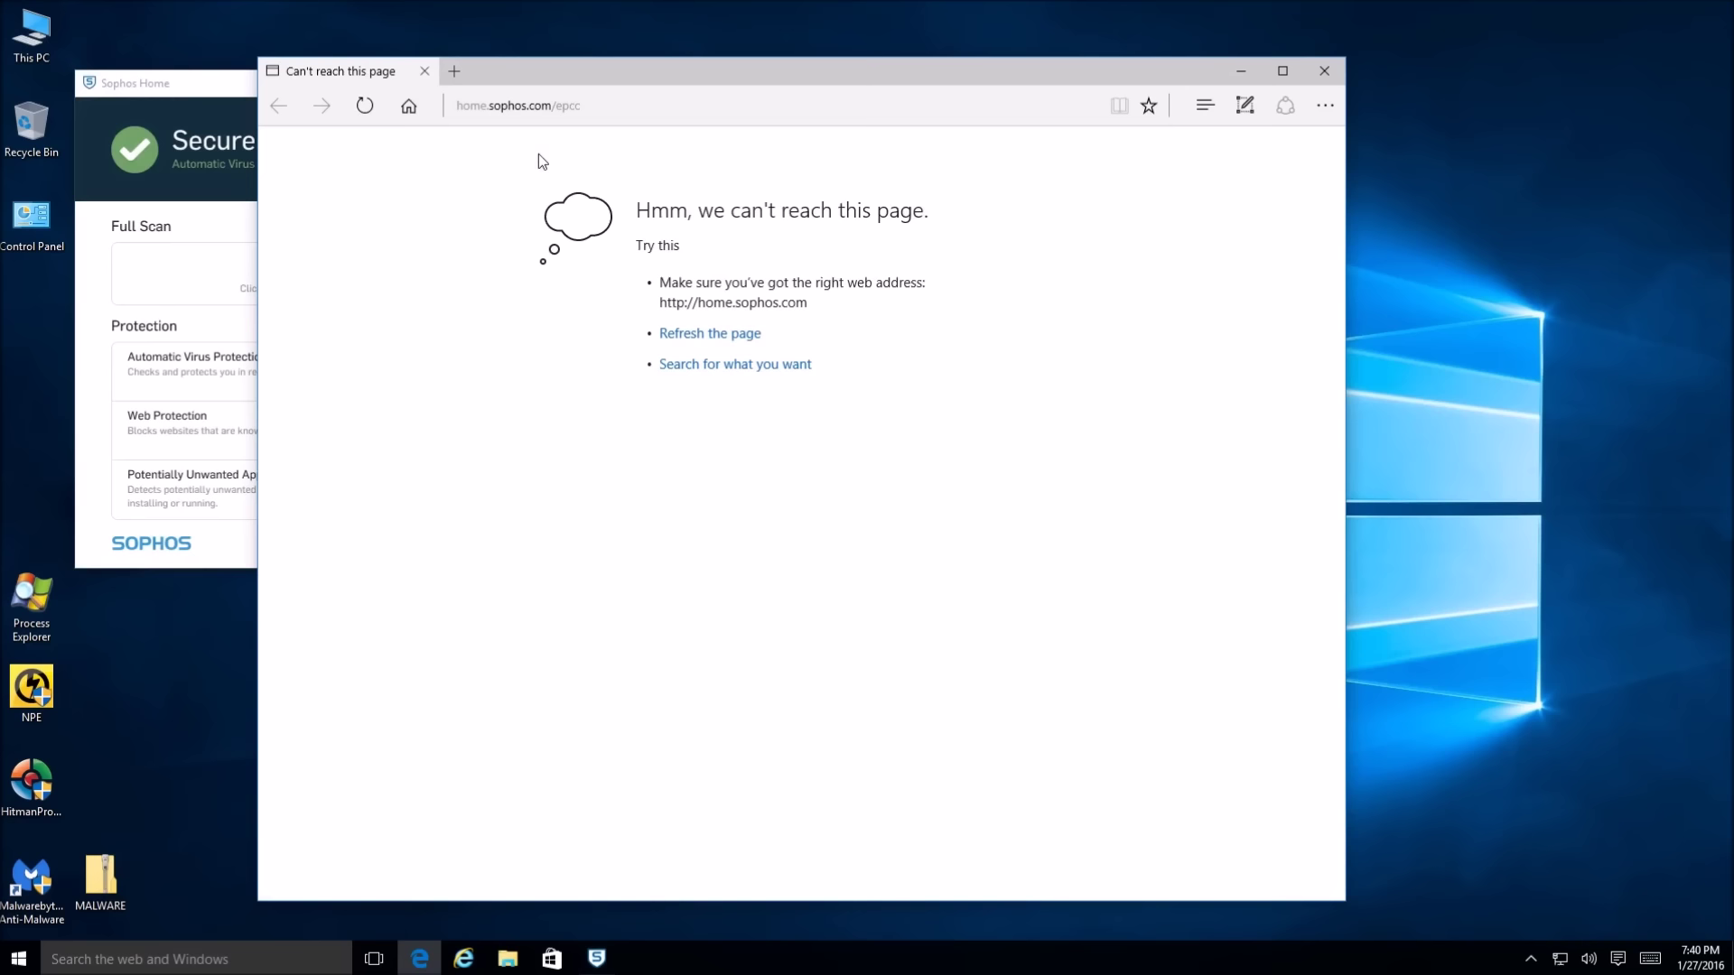
Reload home.sophos.com in Edge to reach the login page, then close Edge
click(624, 105)
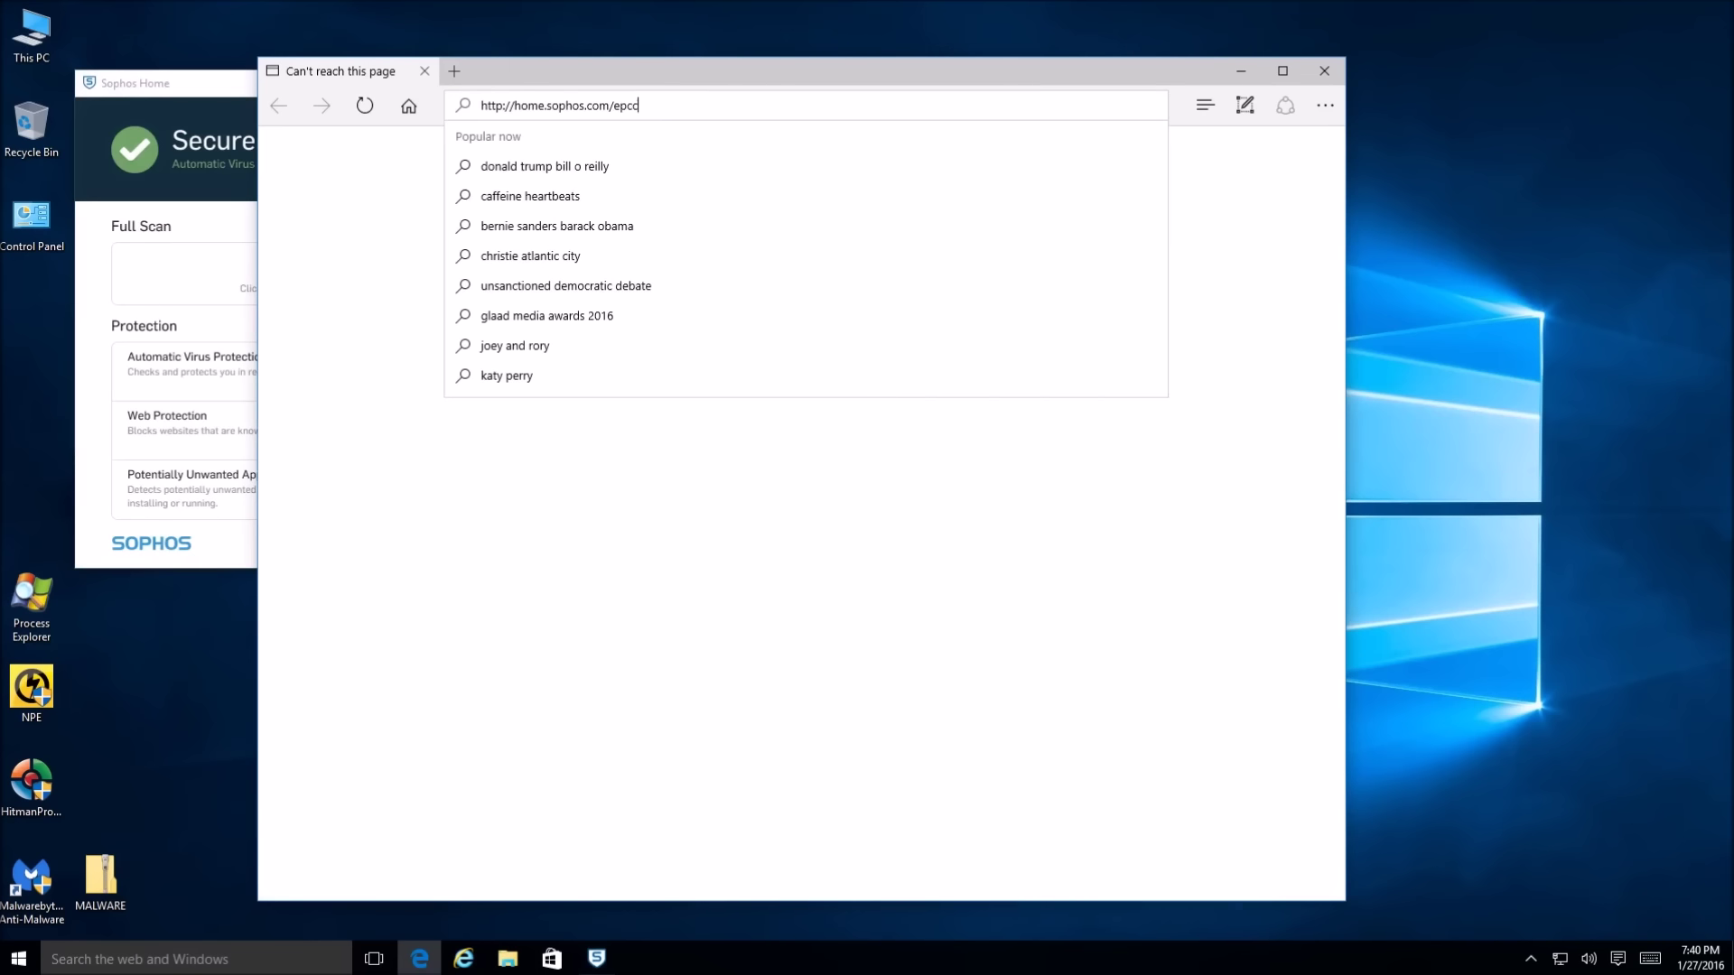
key(Return)
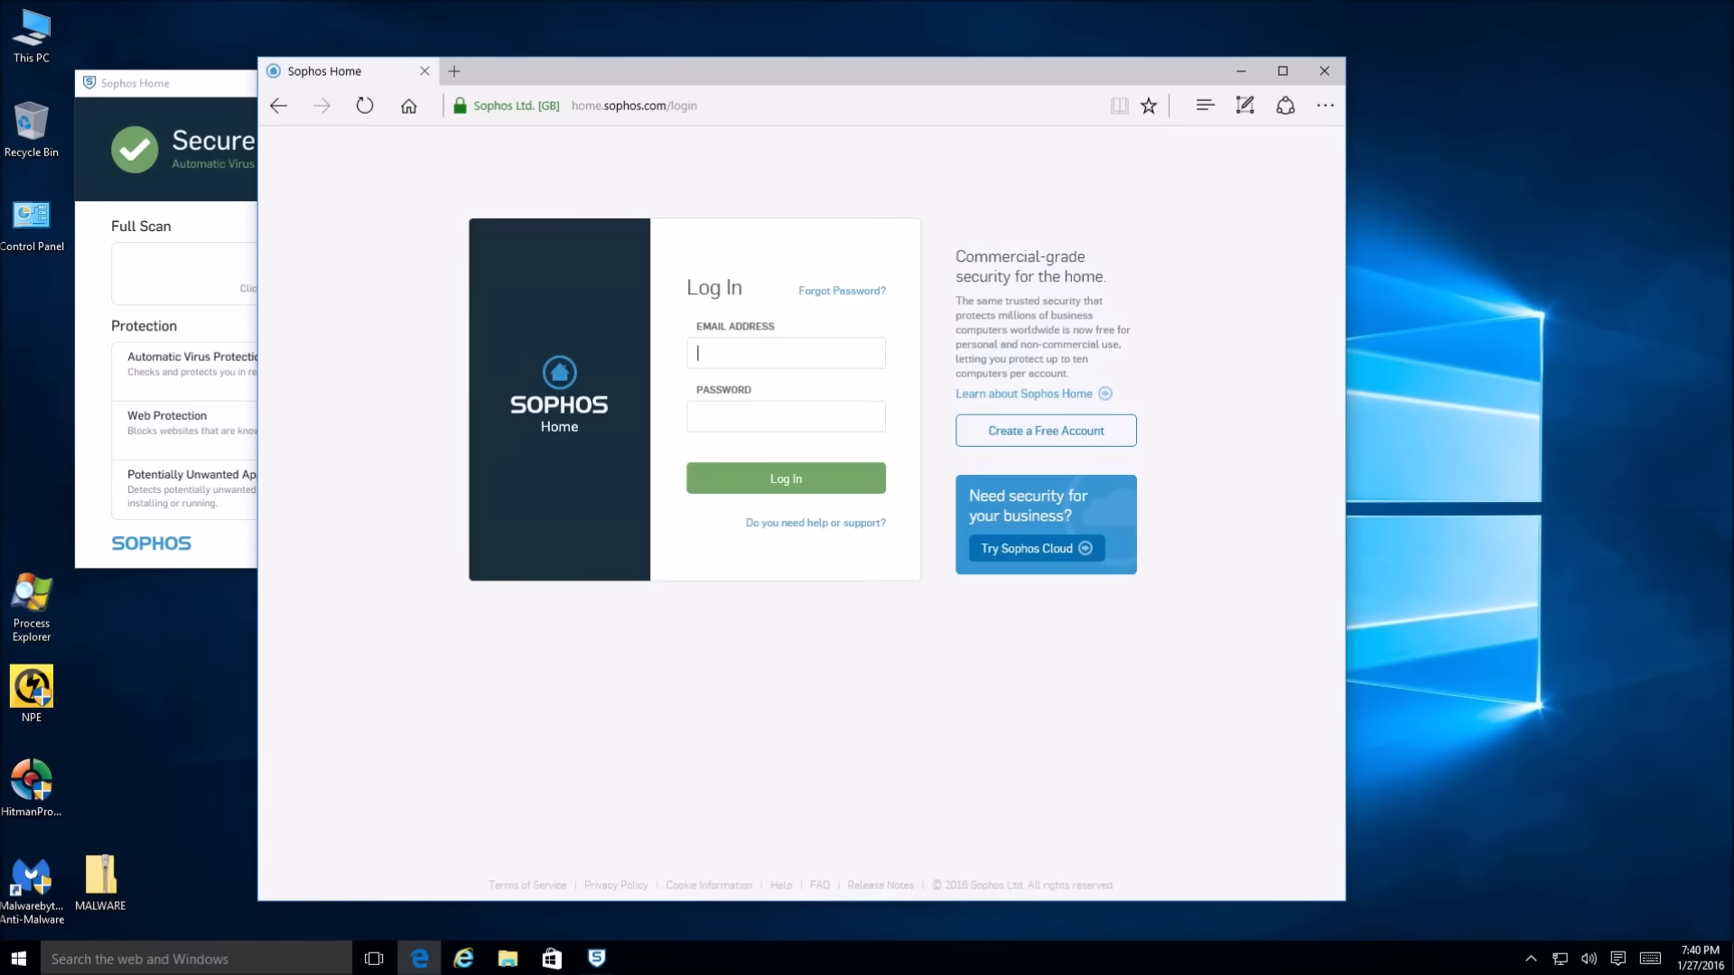
click(1324, 70)
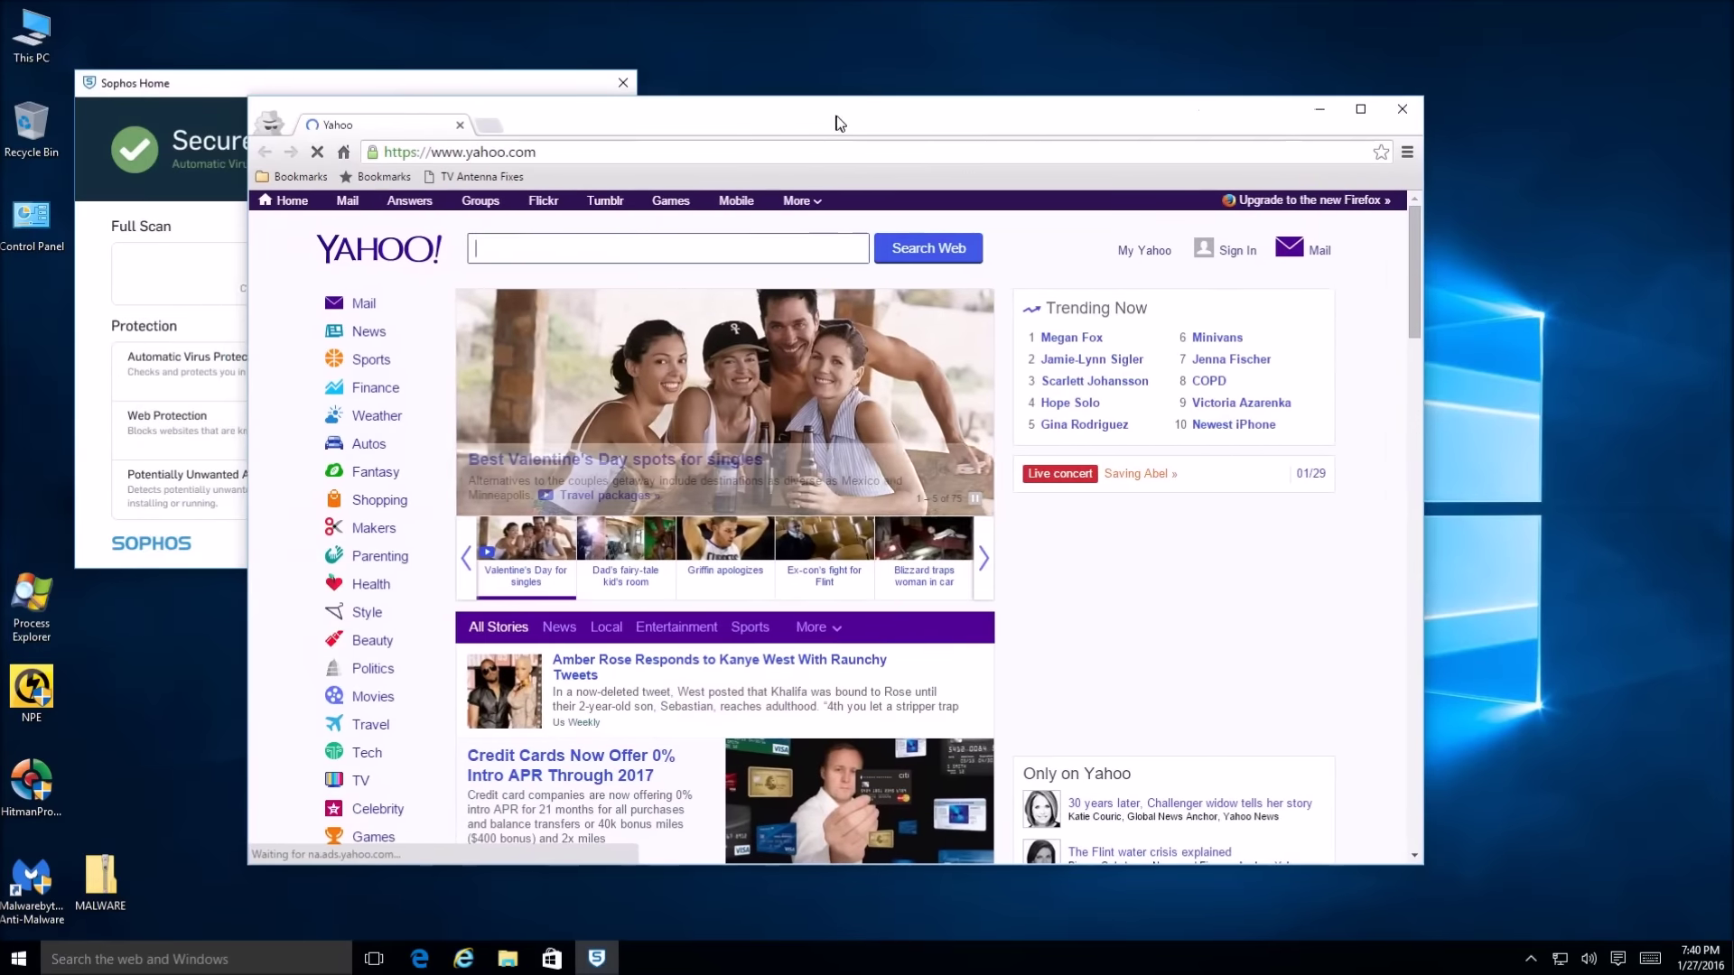
Replace the Yahoo address in Chrome with home.sophos.com and load it
click(700, 151)
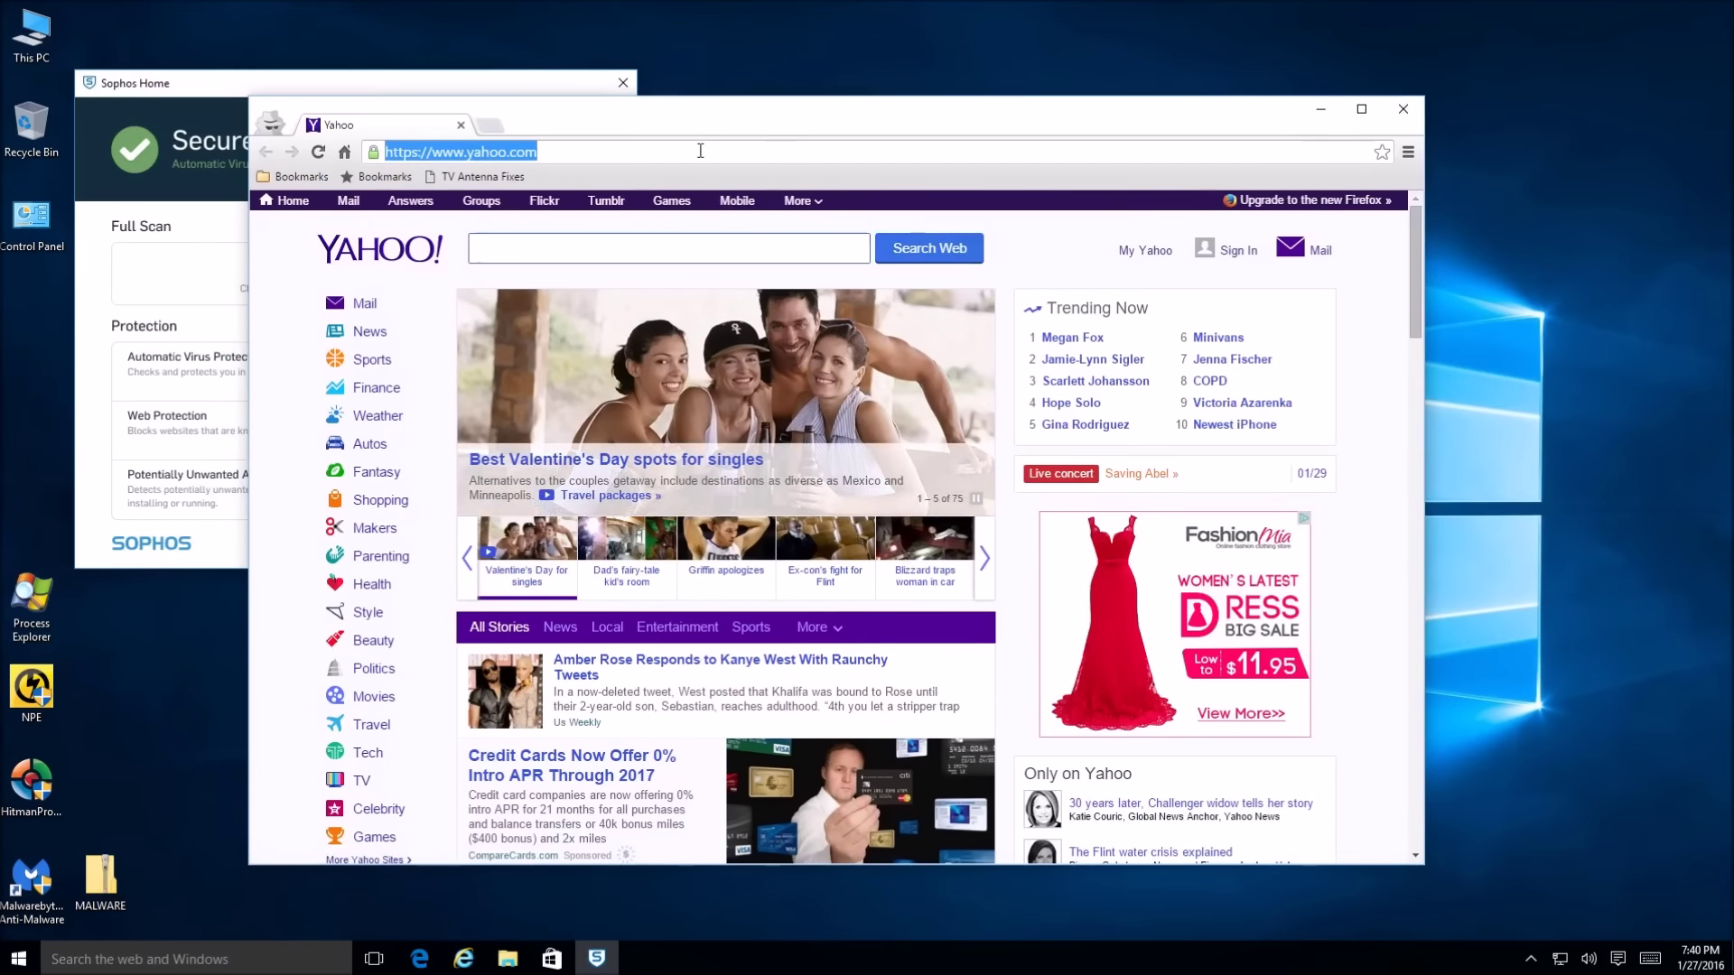
text(home.sop)
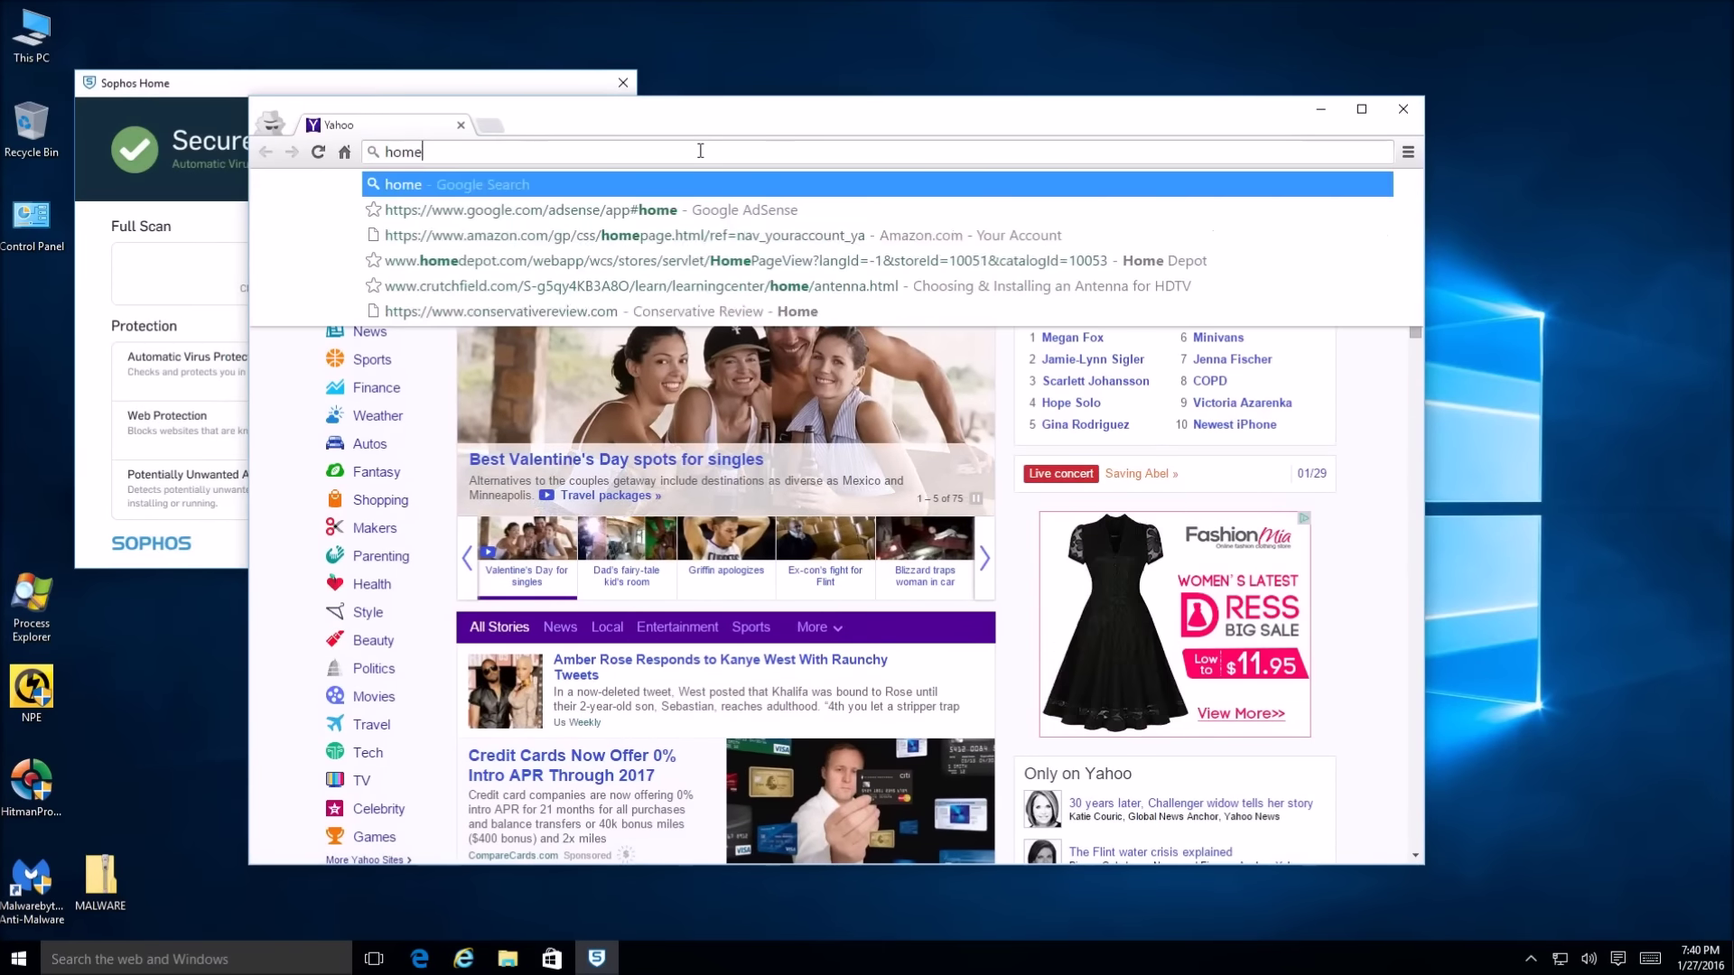
key(BackSpace)
key(BackSpace)
key(BackSpace)
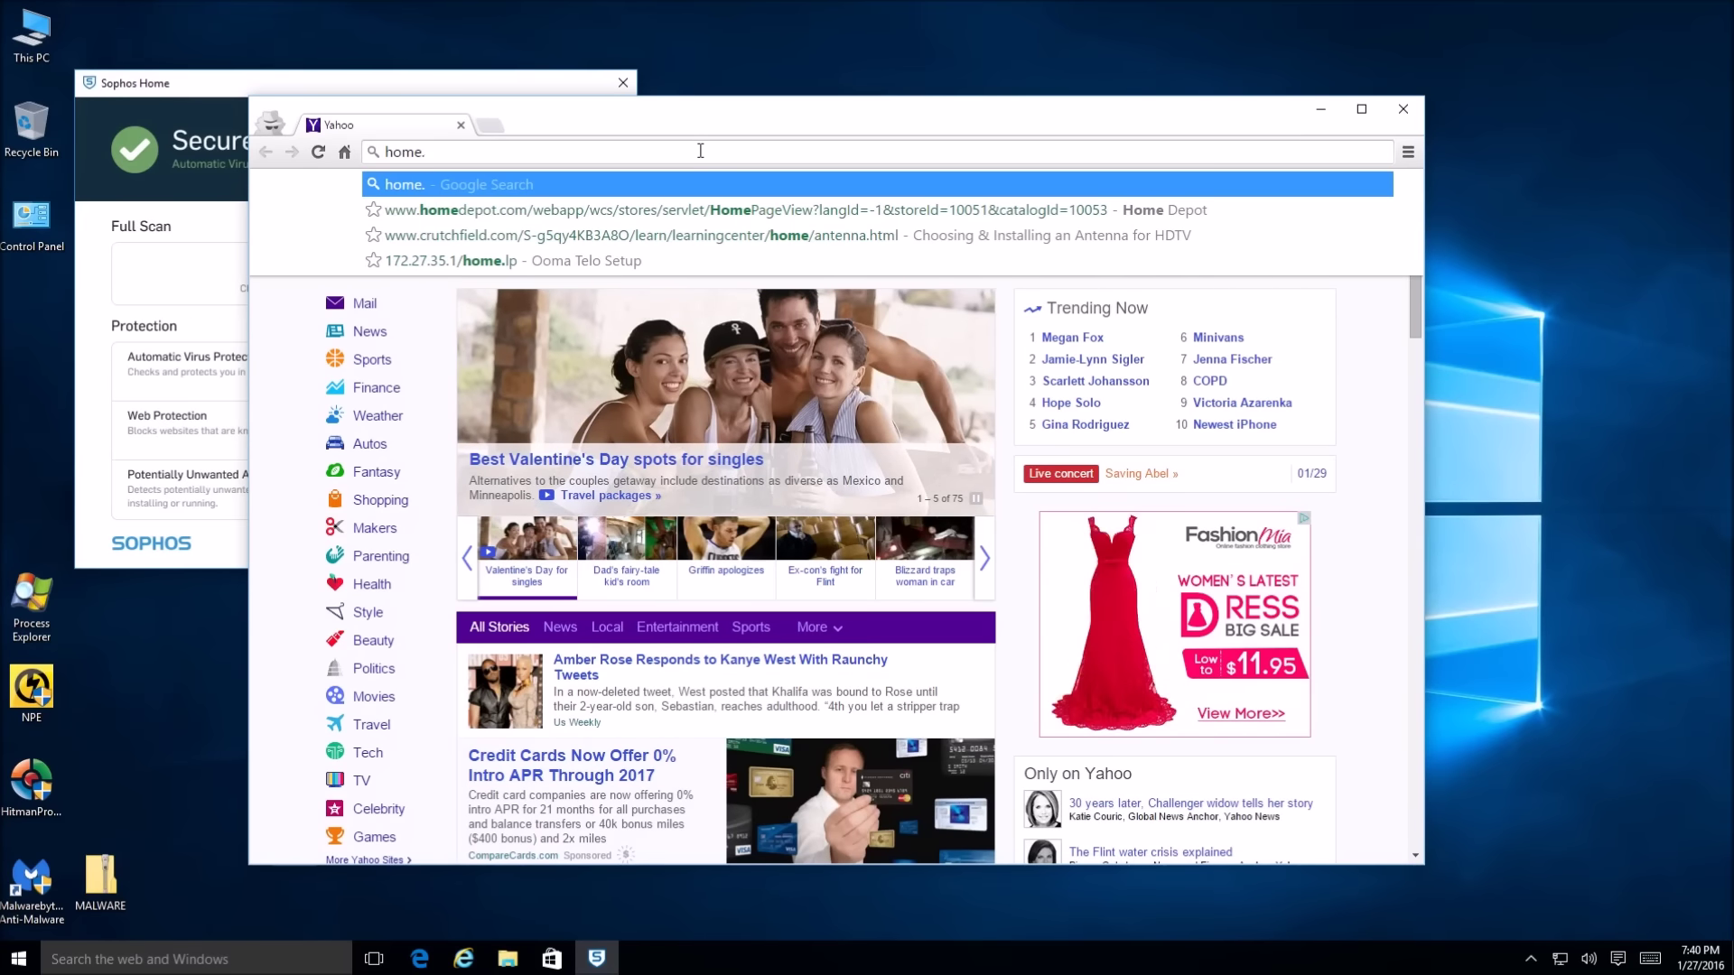
text(sophos)
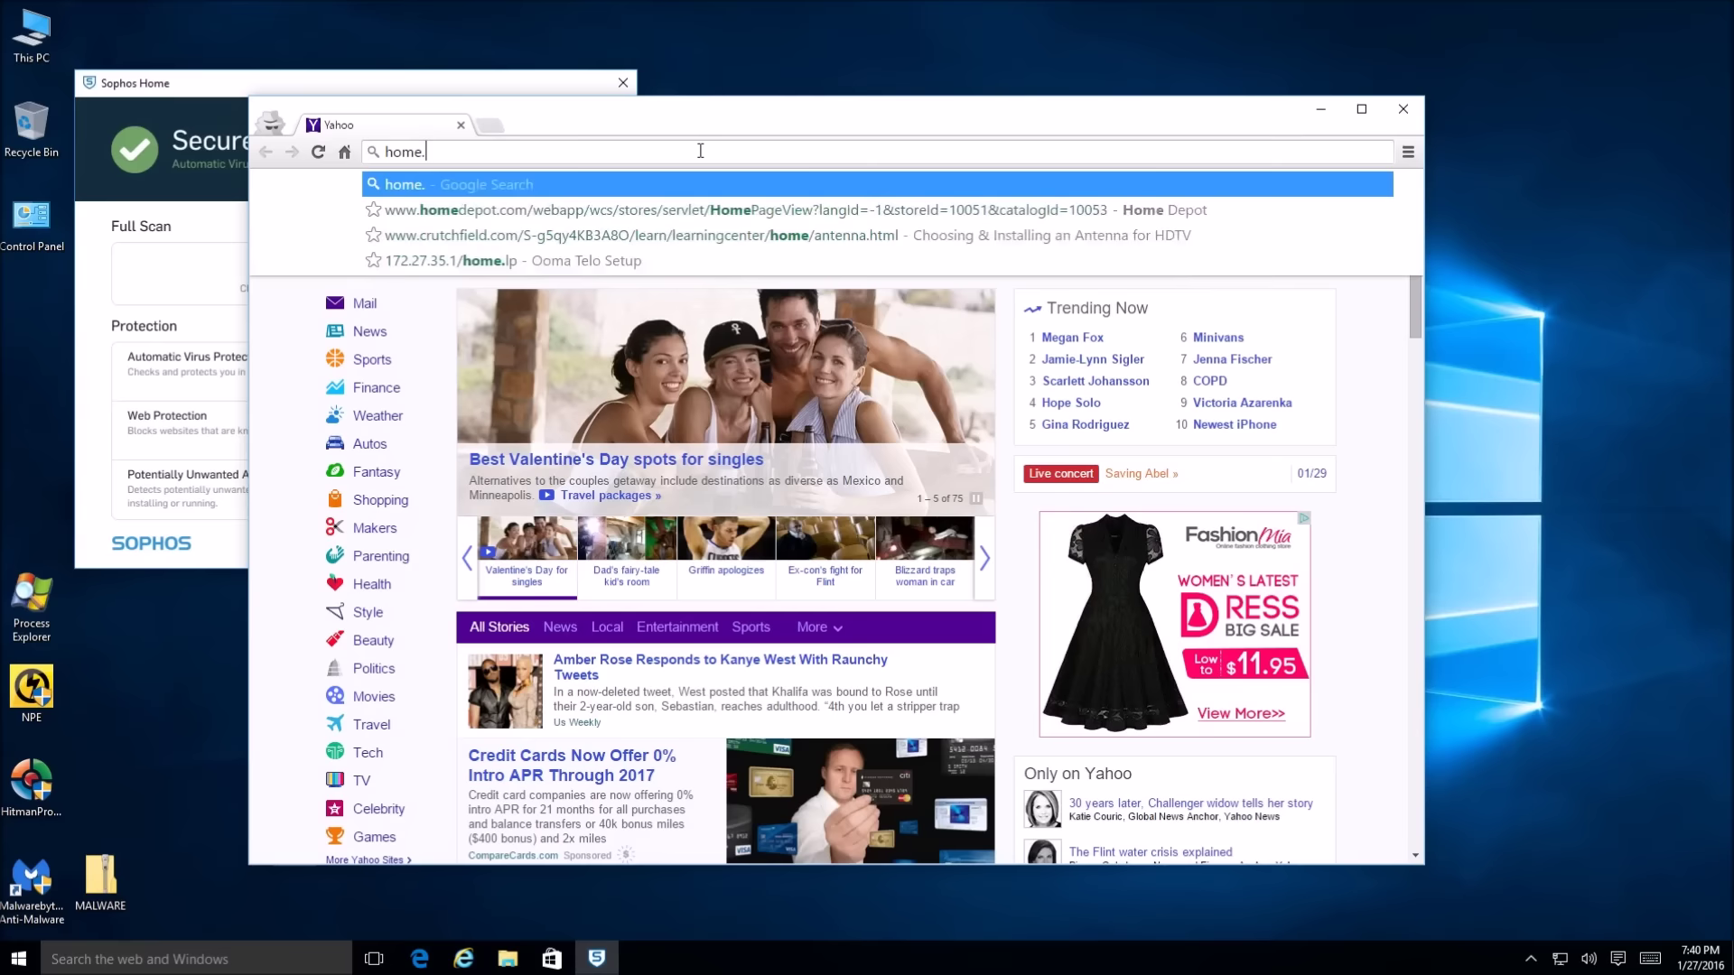
text(.com)
key(Return)
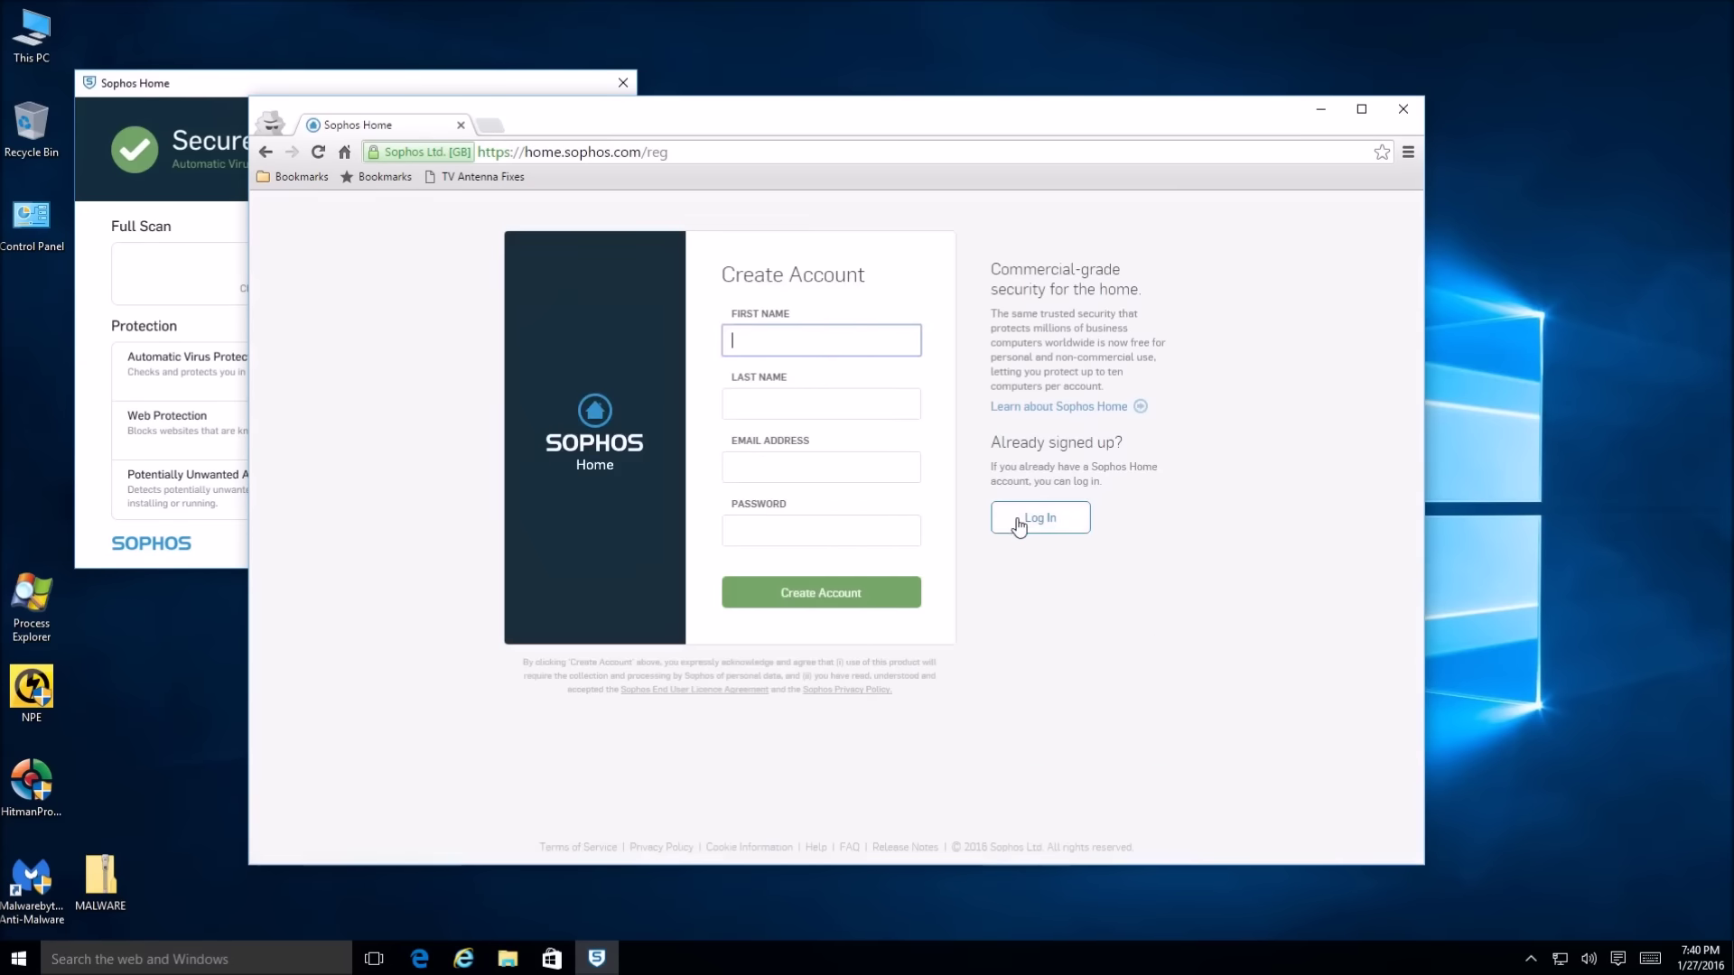
Switch to the login form and sign in with the account e-mail and password
click(1018, 527)
click(806, 362)
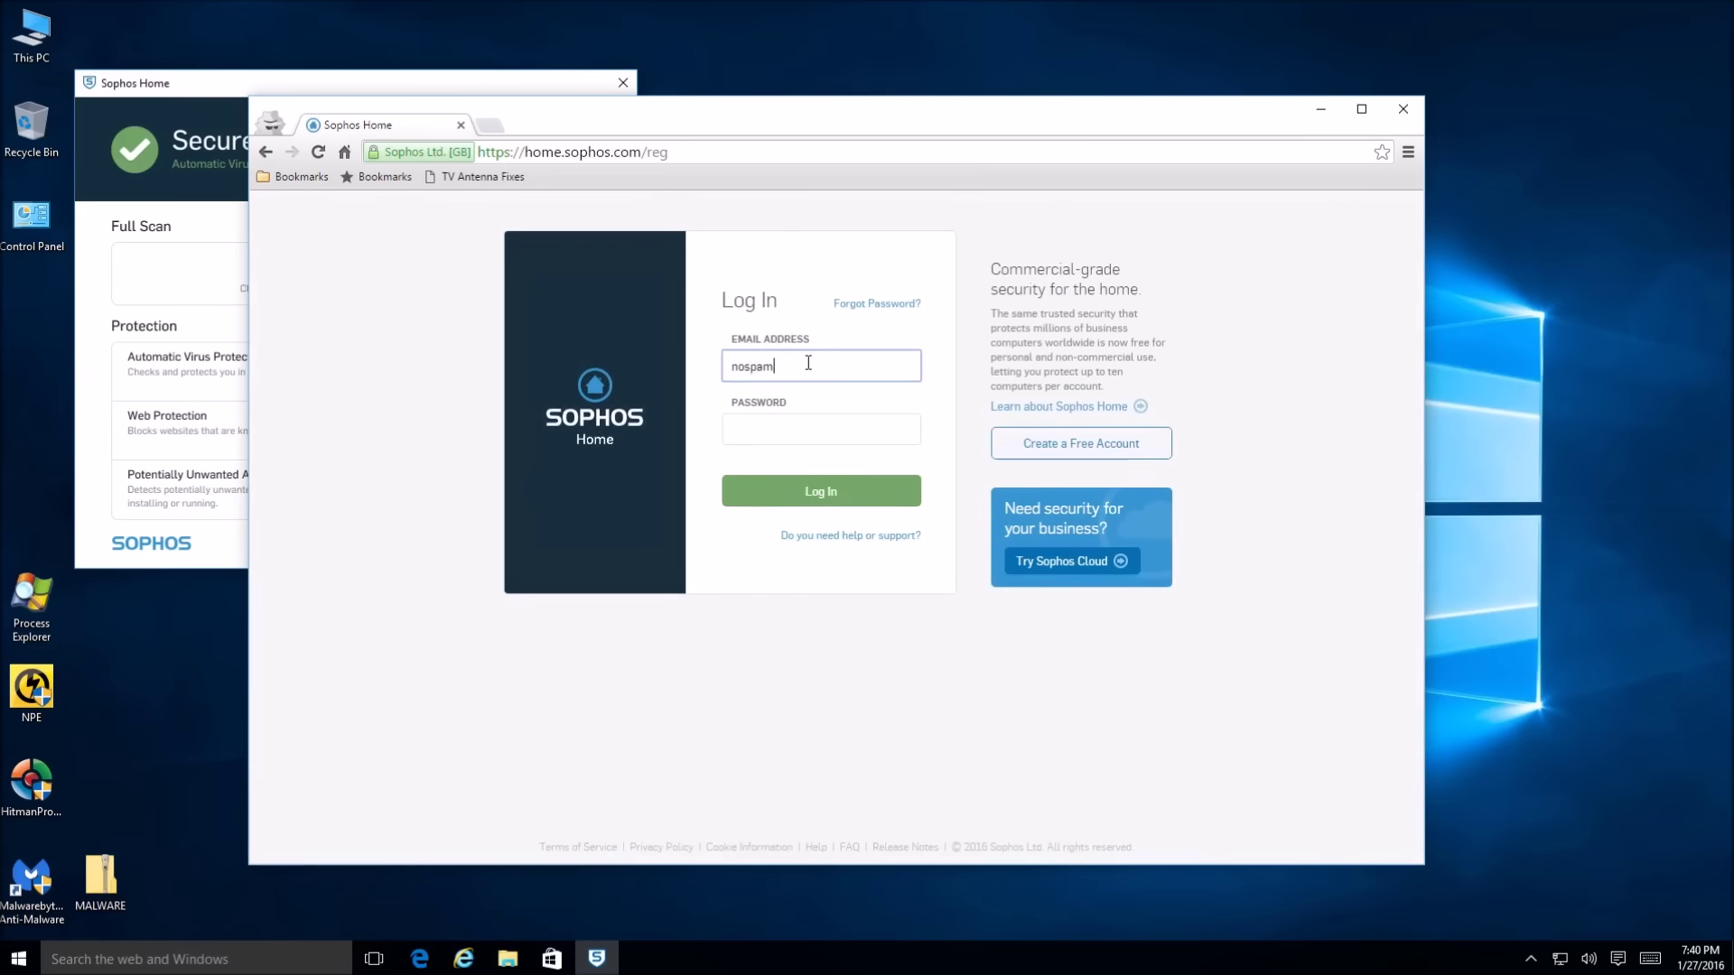
key(Tab)
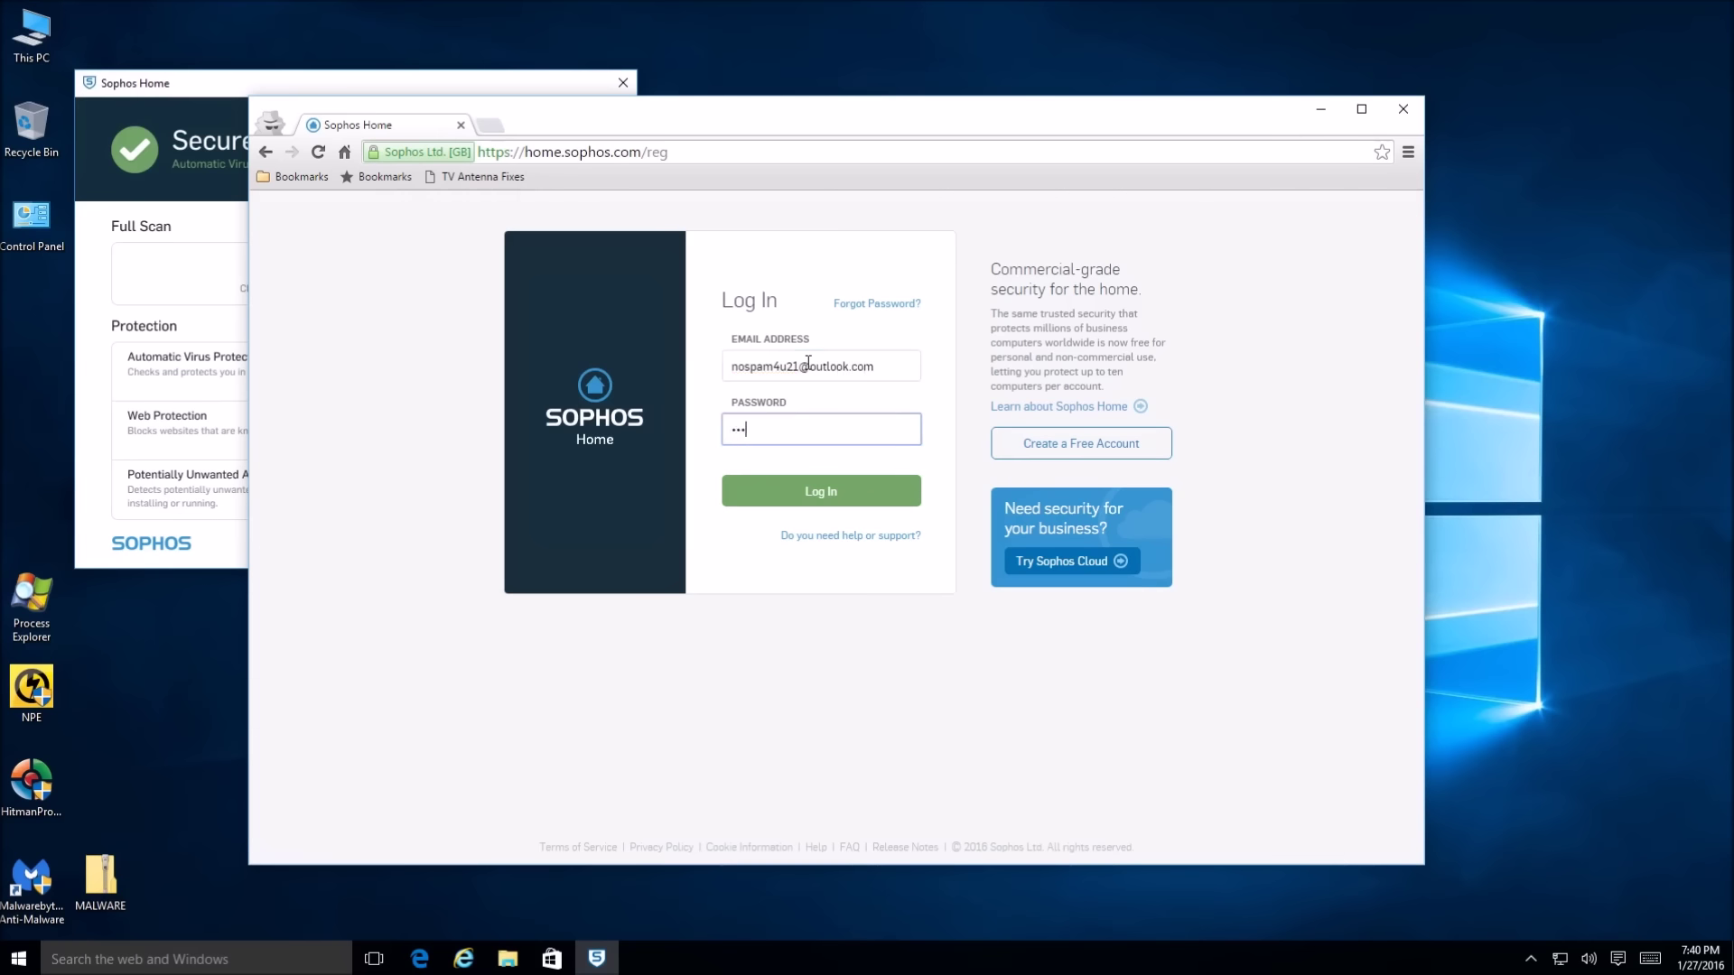
key(Return)
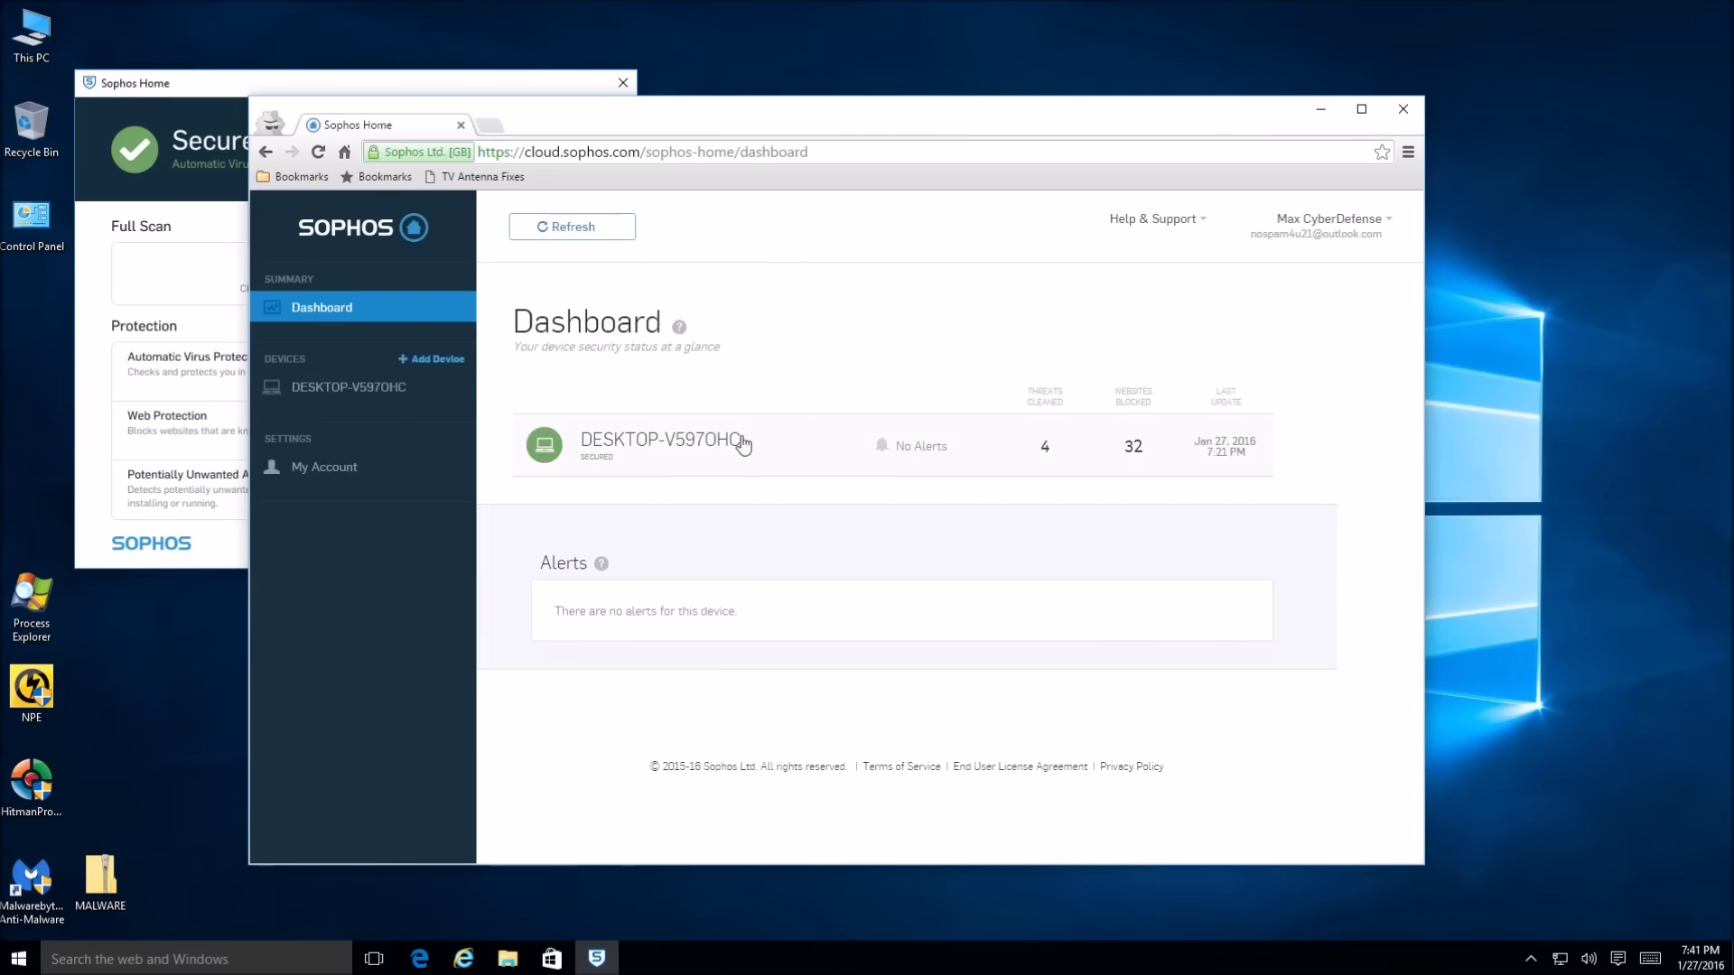
Turn off Automatic Virus Protection for DESKTOP-V5970HC, then move Chrome off screen
drag(709, 116, 808, 101)
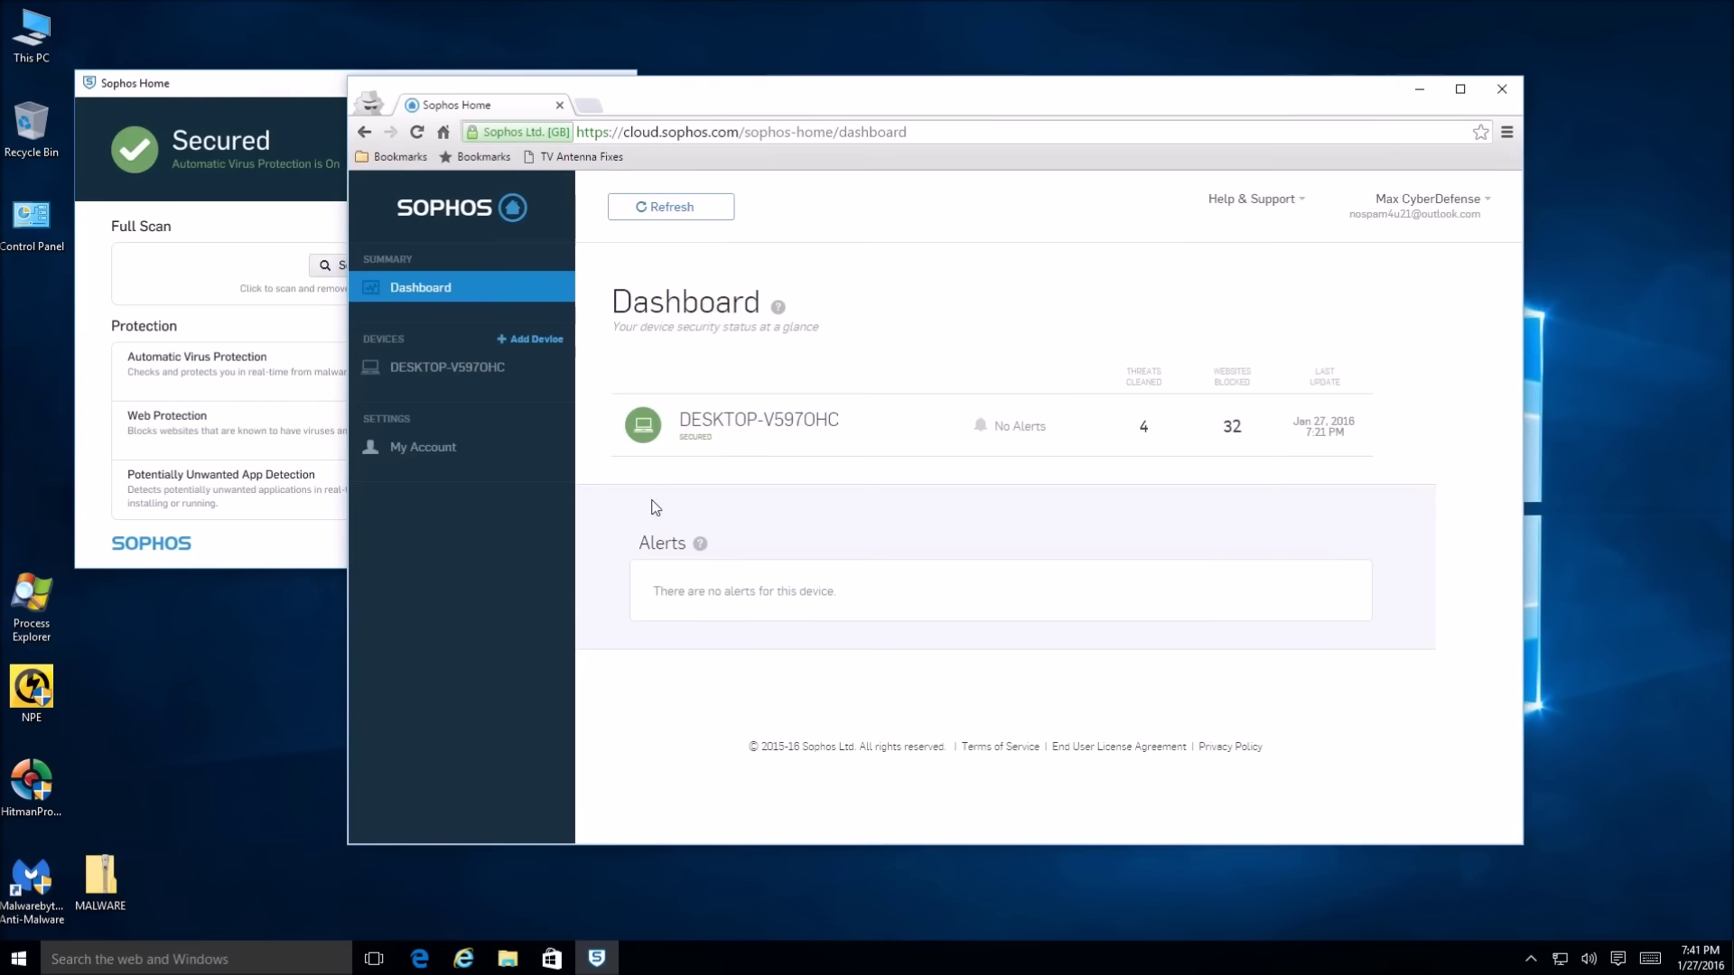
click(694, 440)
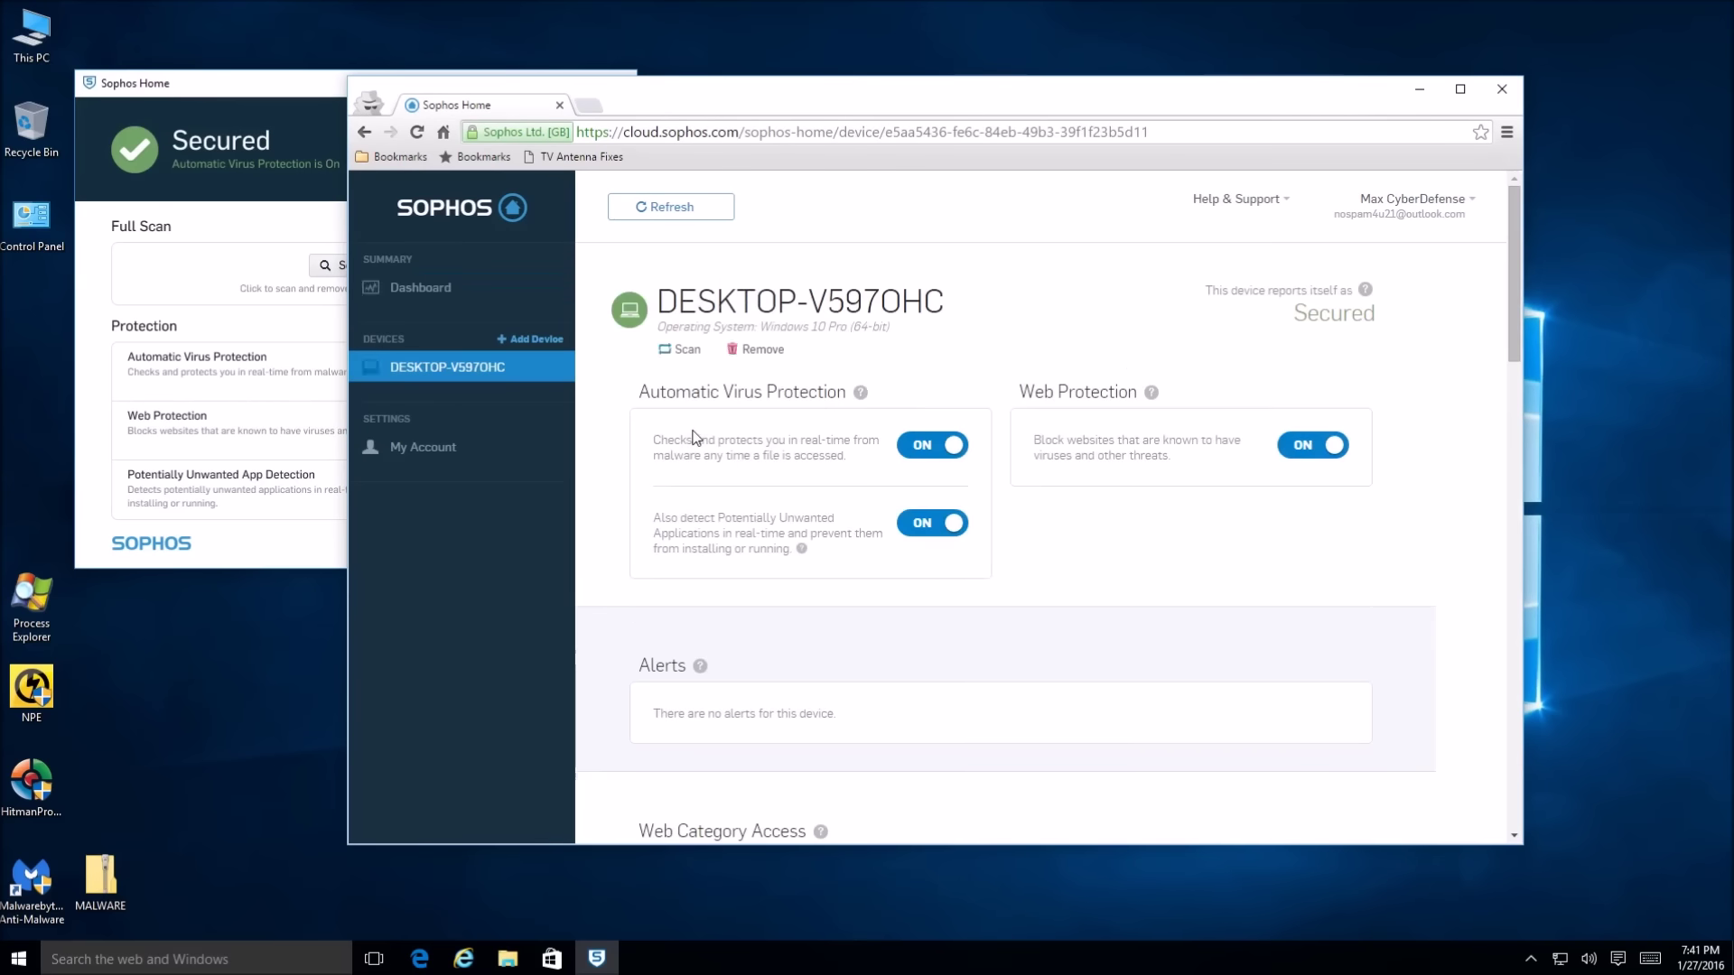
click(937, 452)
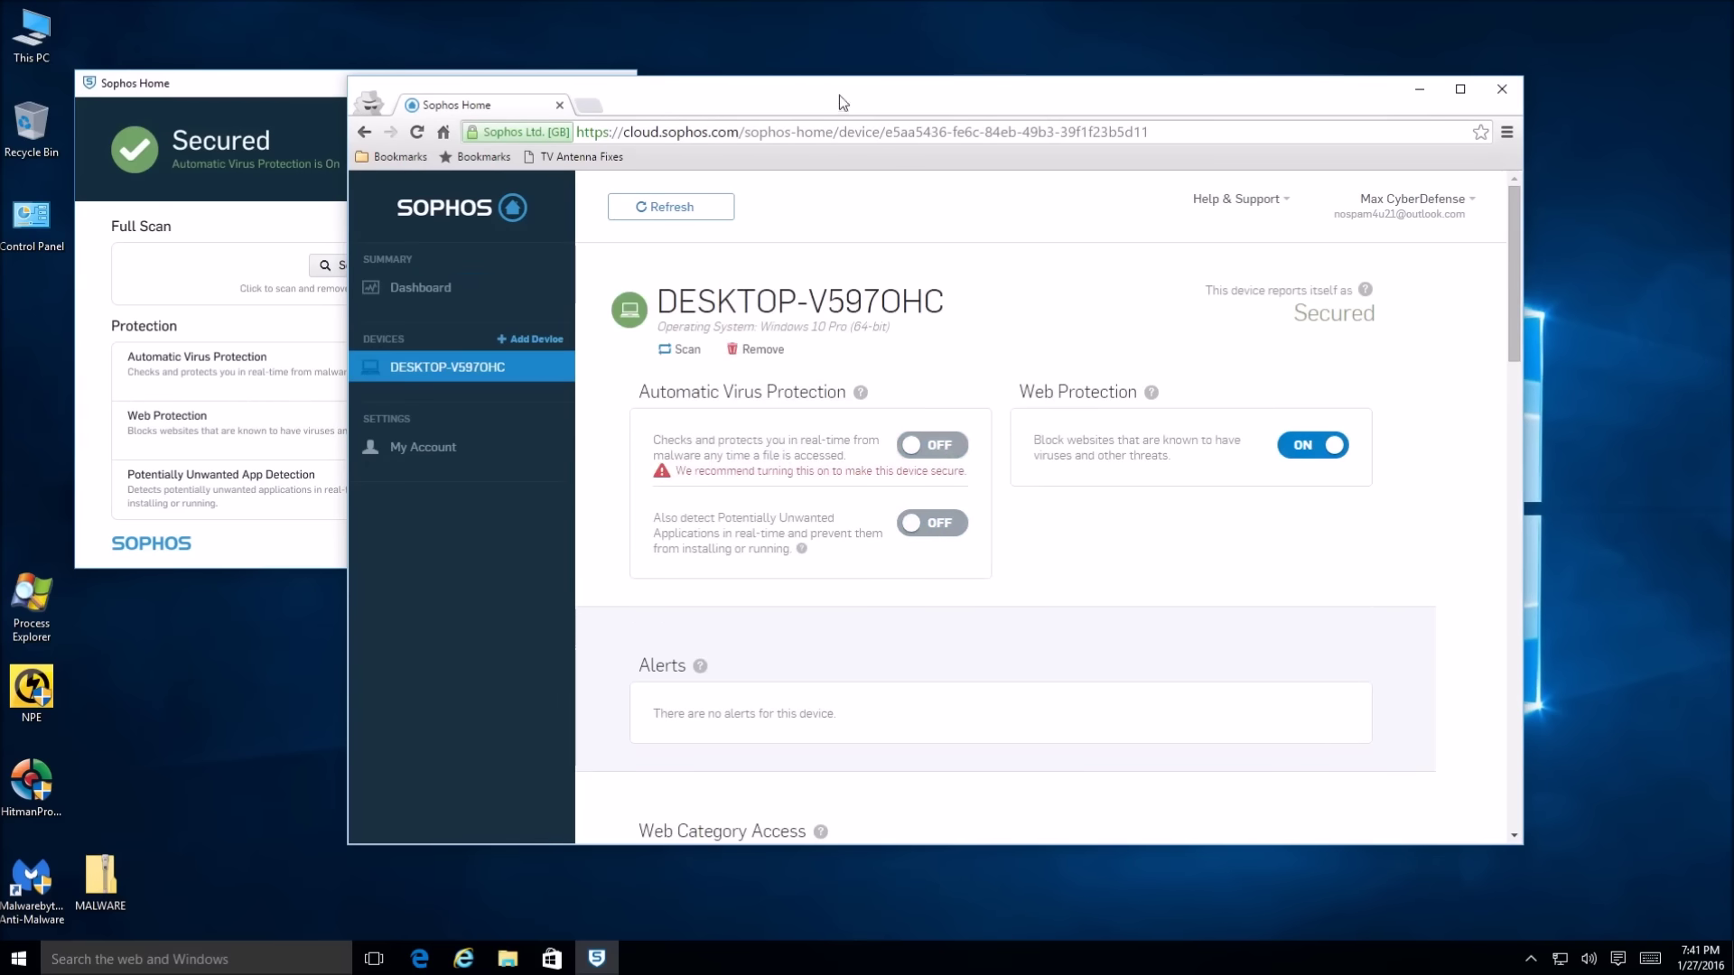
drag(840, 101, 0, 153)
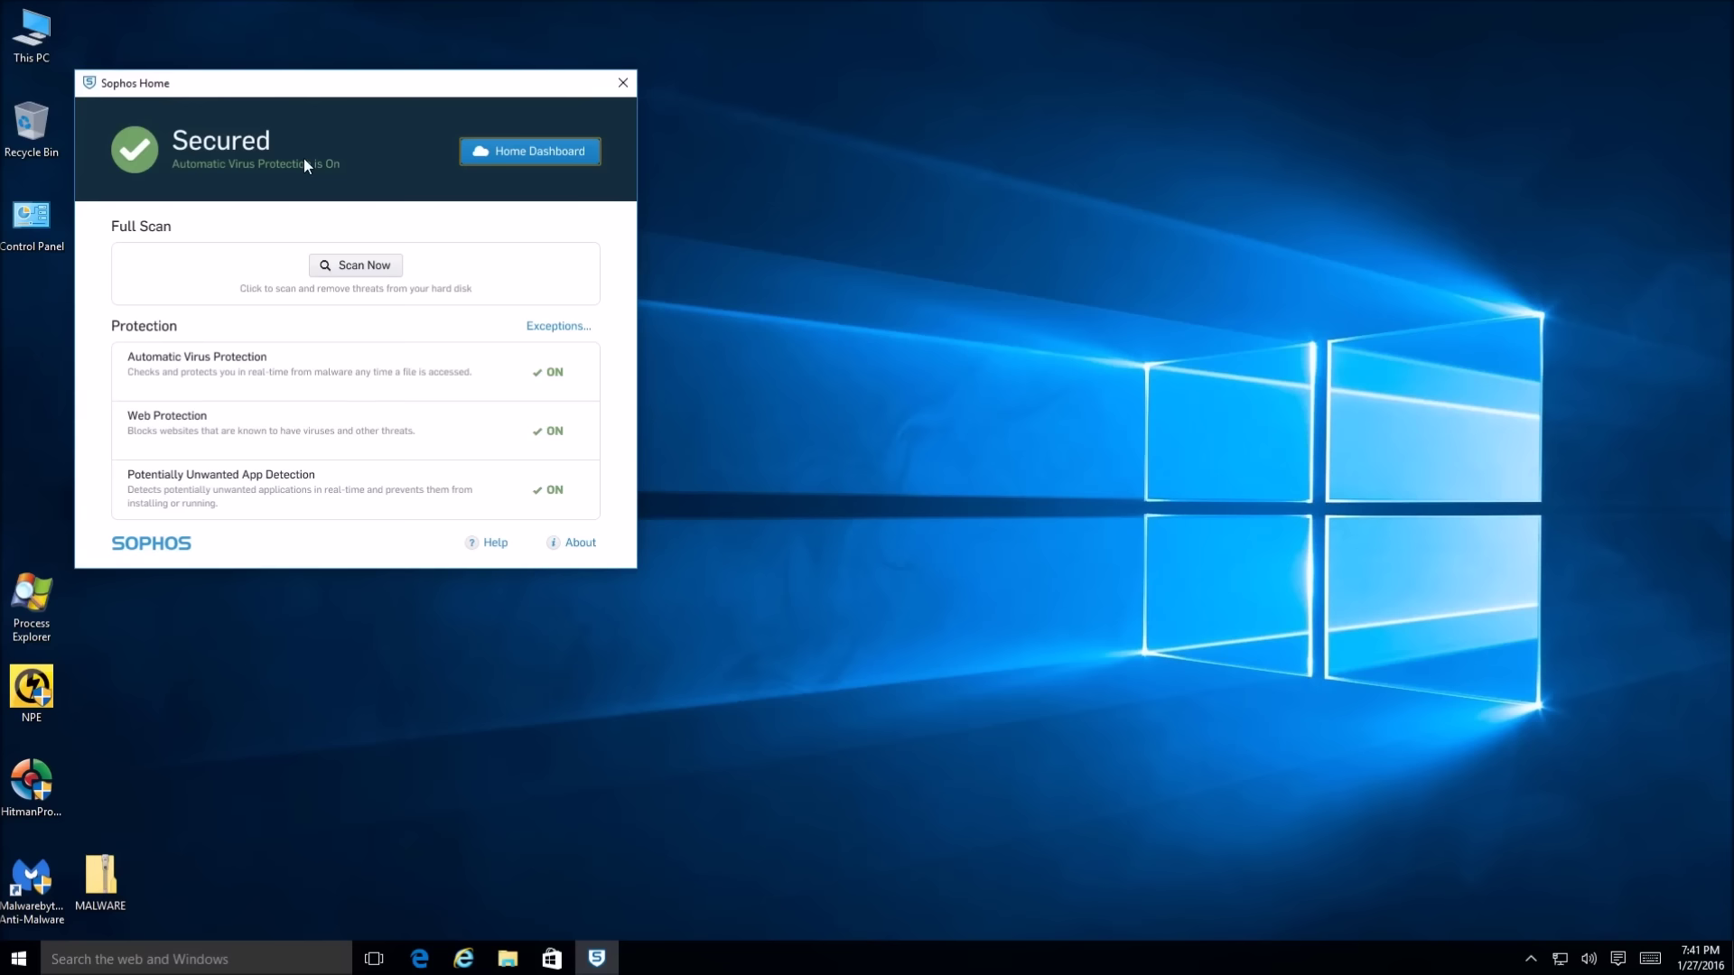
Center the Sophos Home window, check the tray icon's options, then close the window
drag(385, 83, 709, 205)
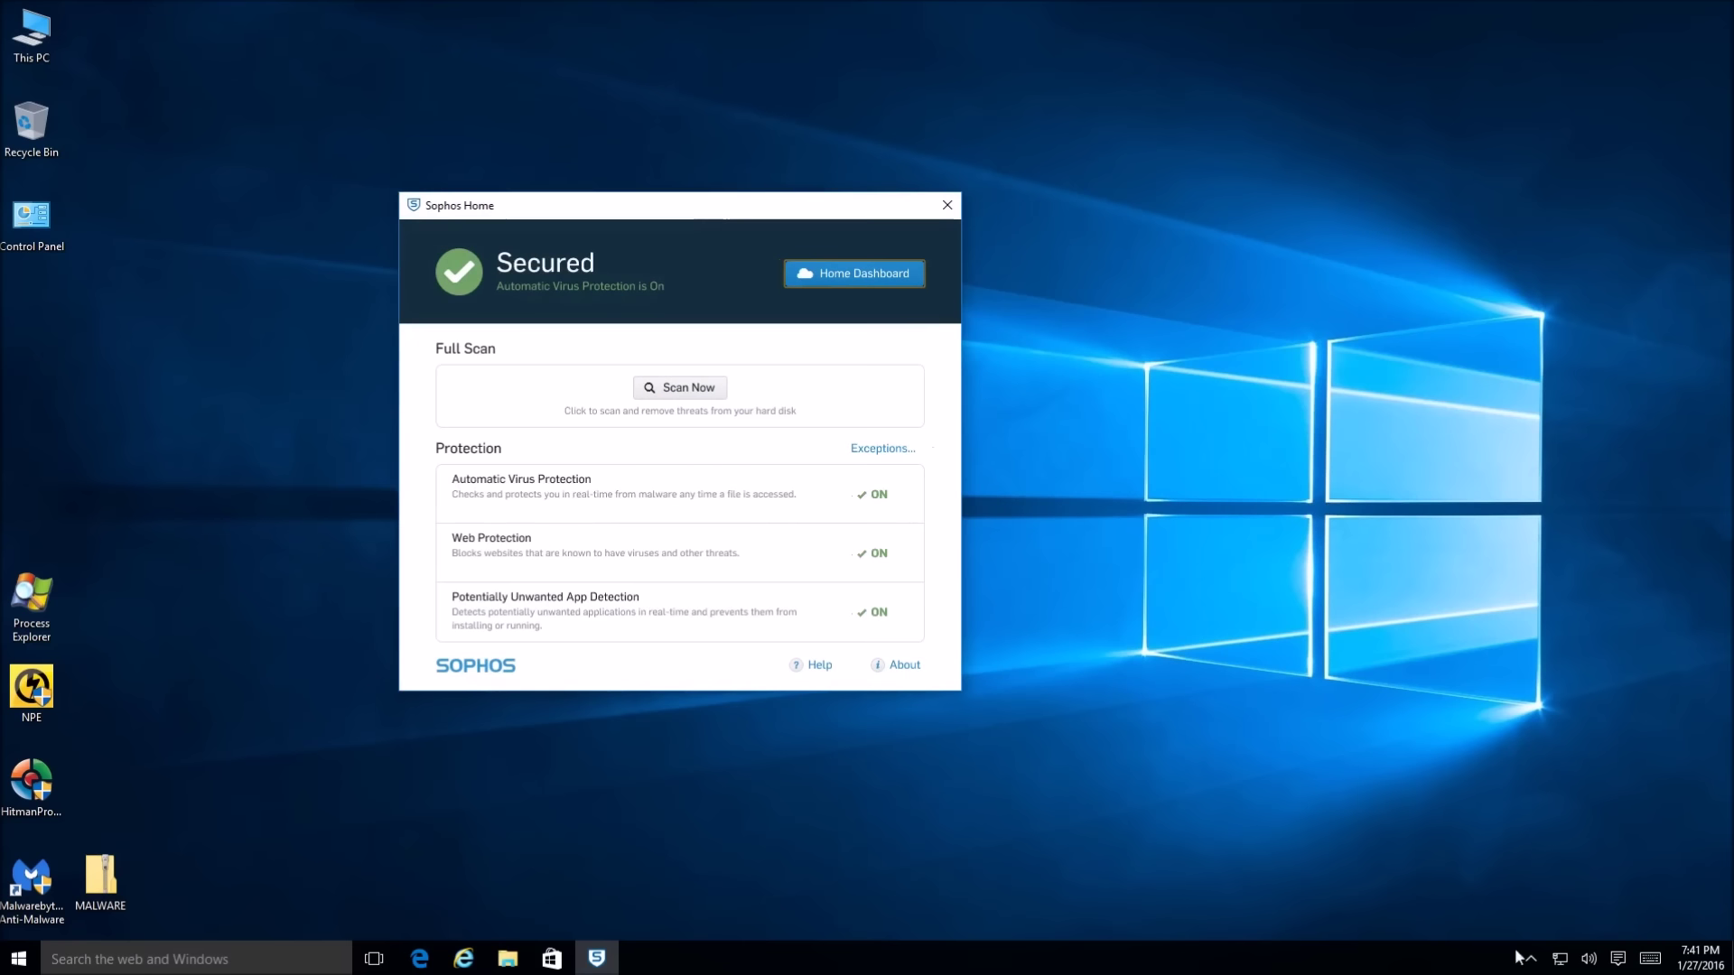
click(1533, 959)
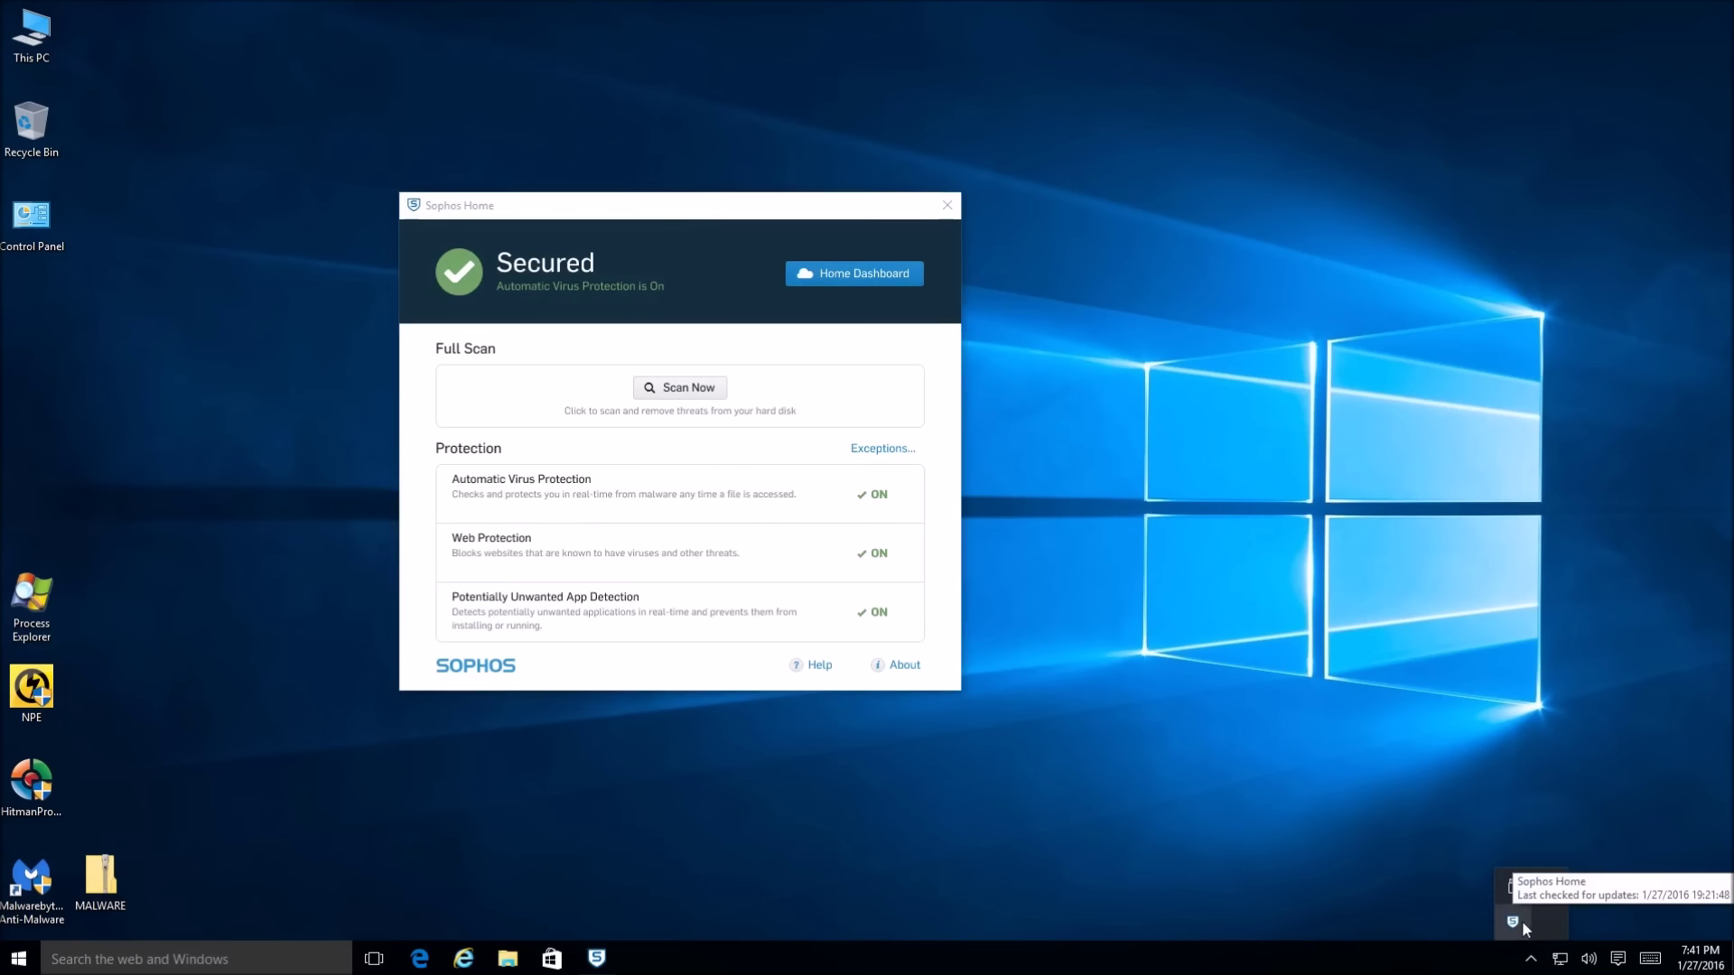
right_click(1513, 922)
key(Escape)
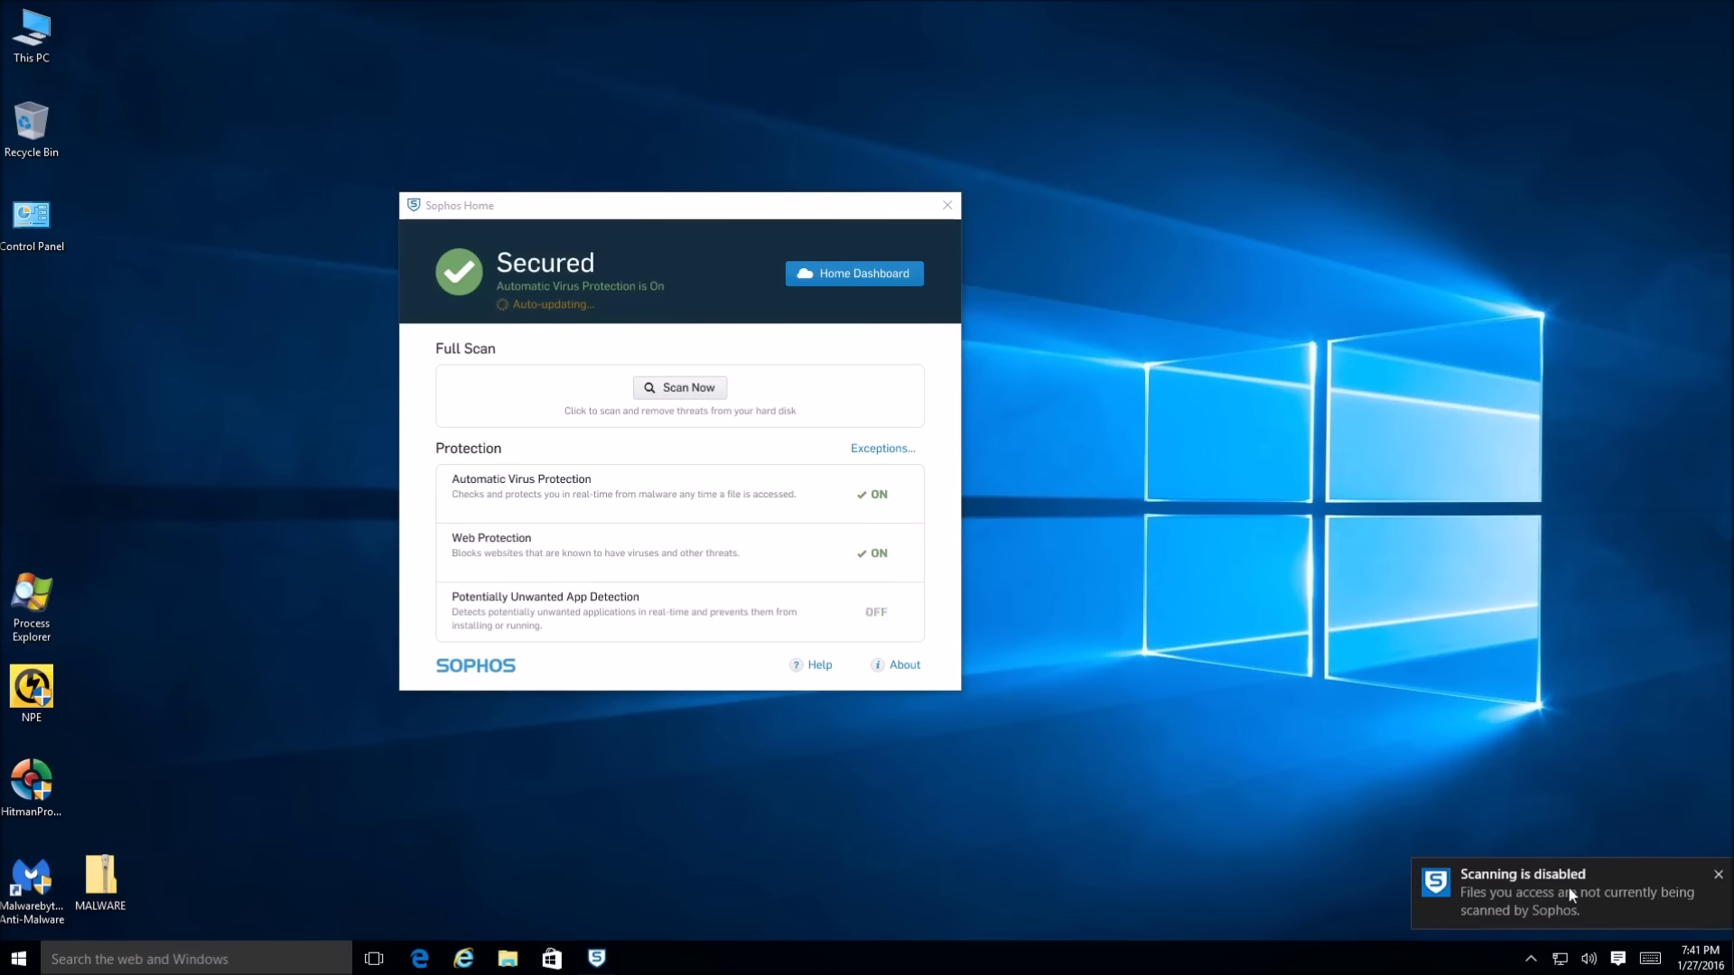
click(946, 206)
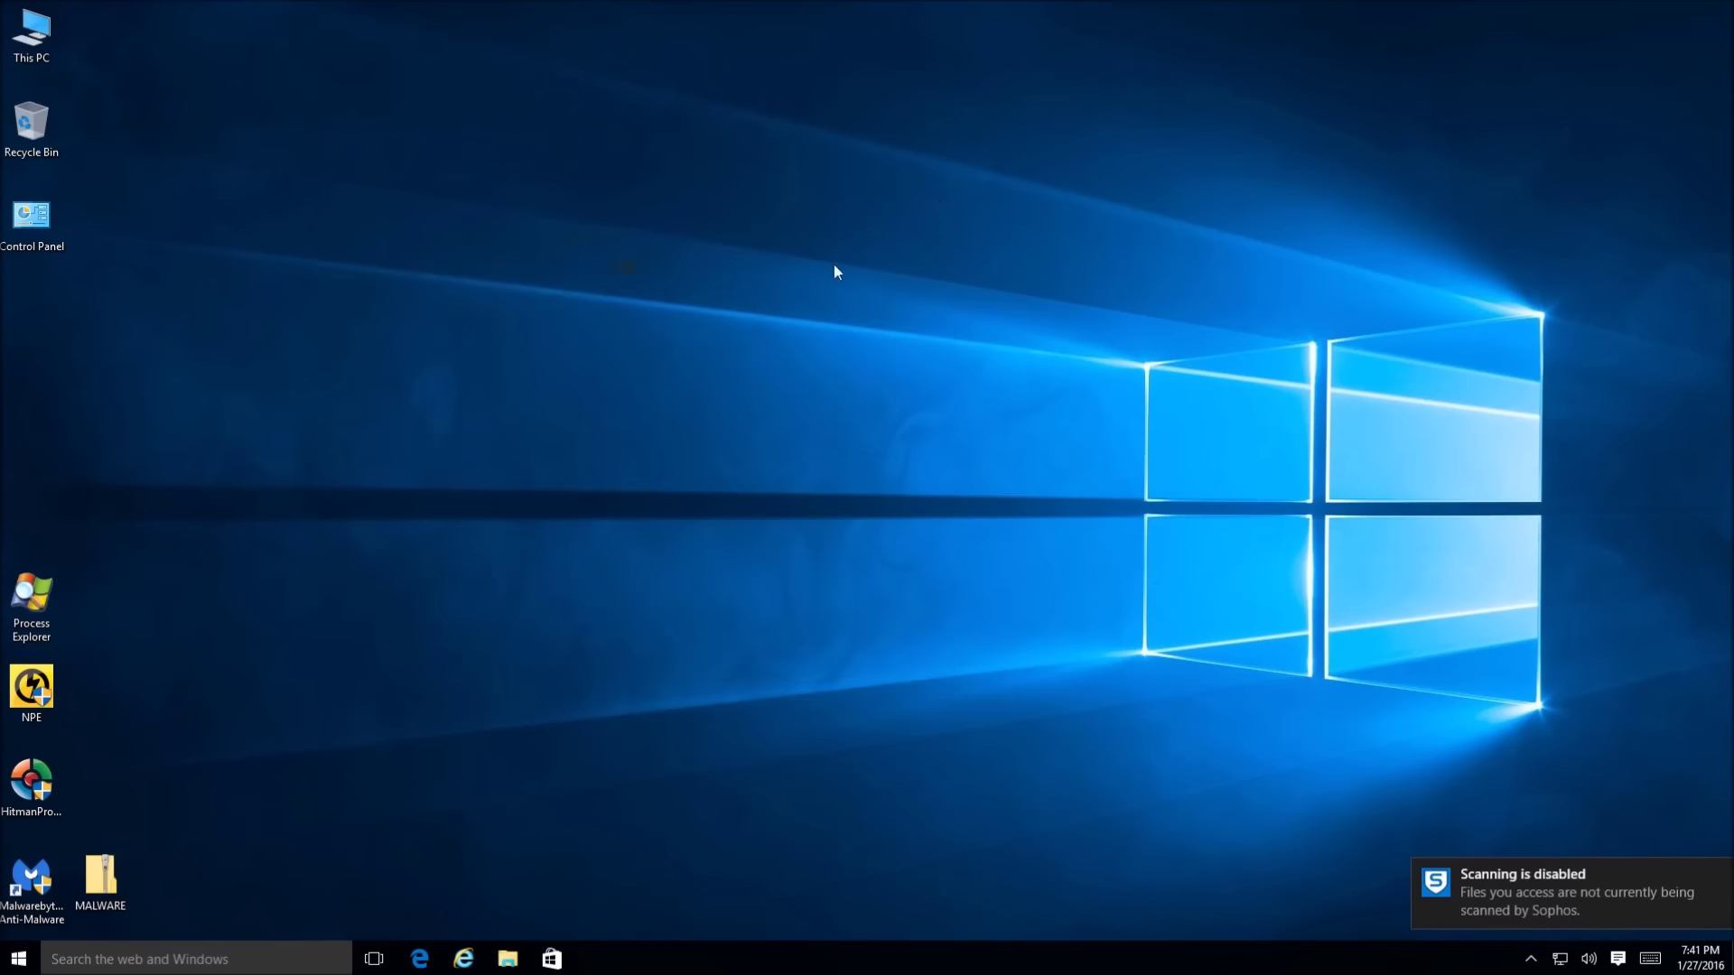
Extract all files from MALWARE.zip into the desktop MALWARE folder
right_click(100, 885)
click(138, 574)
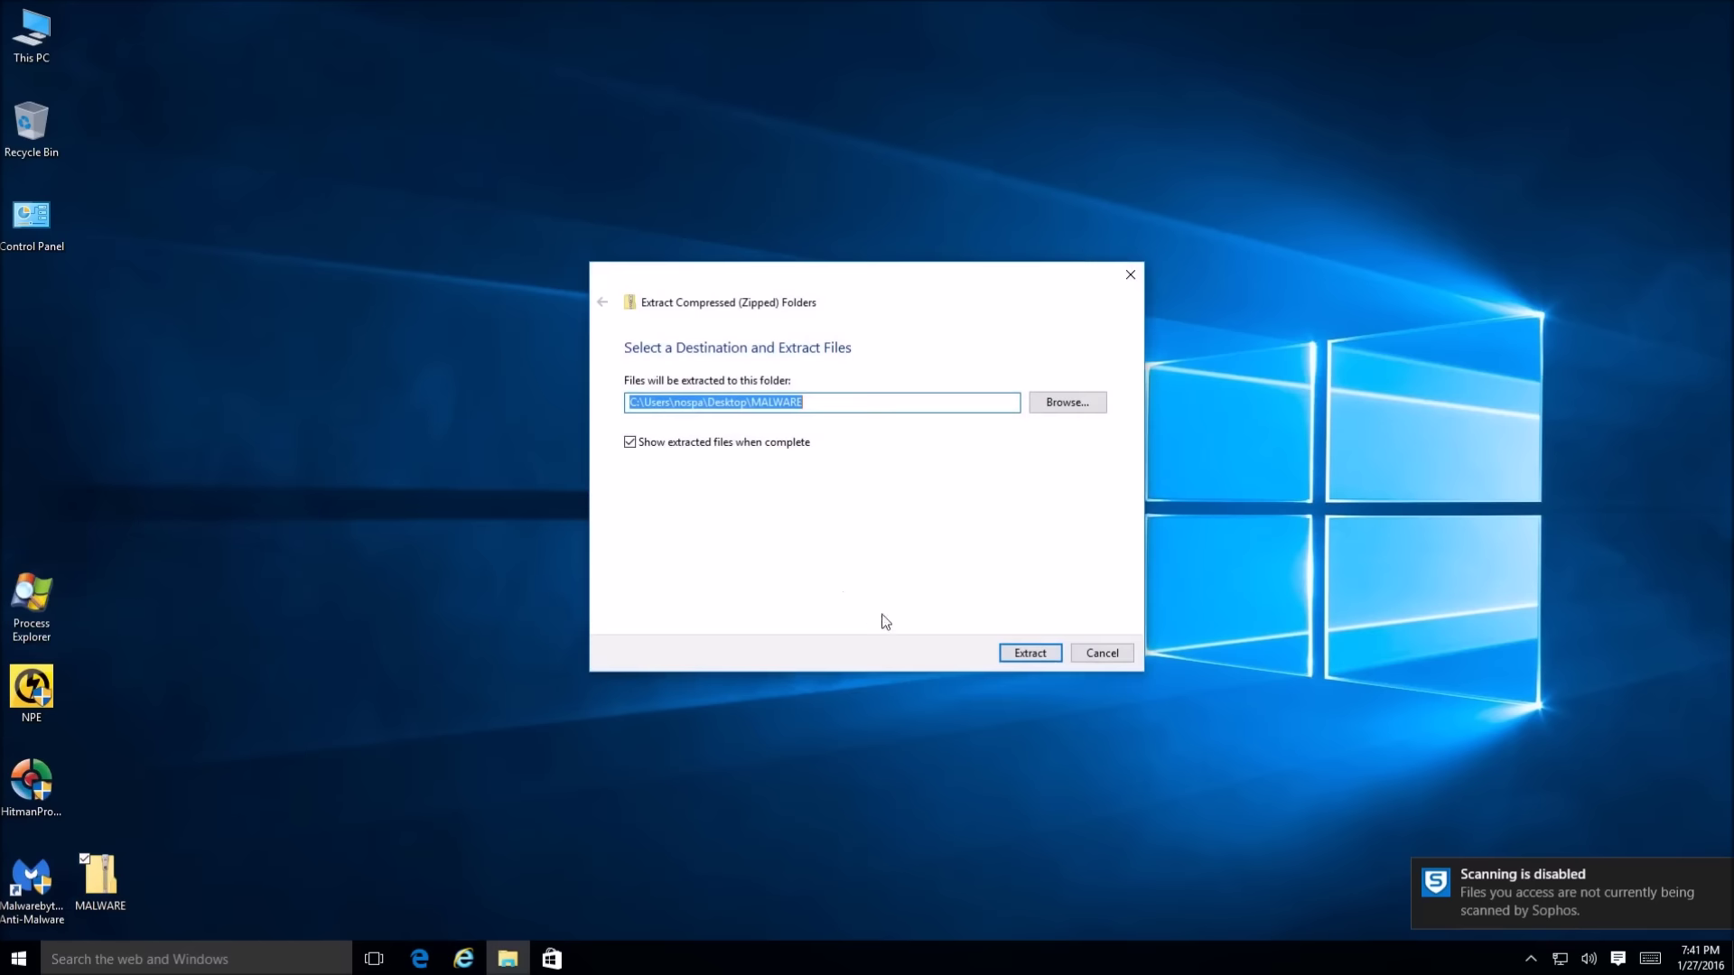
click(1027, 653)
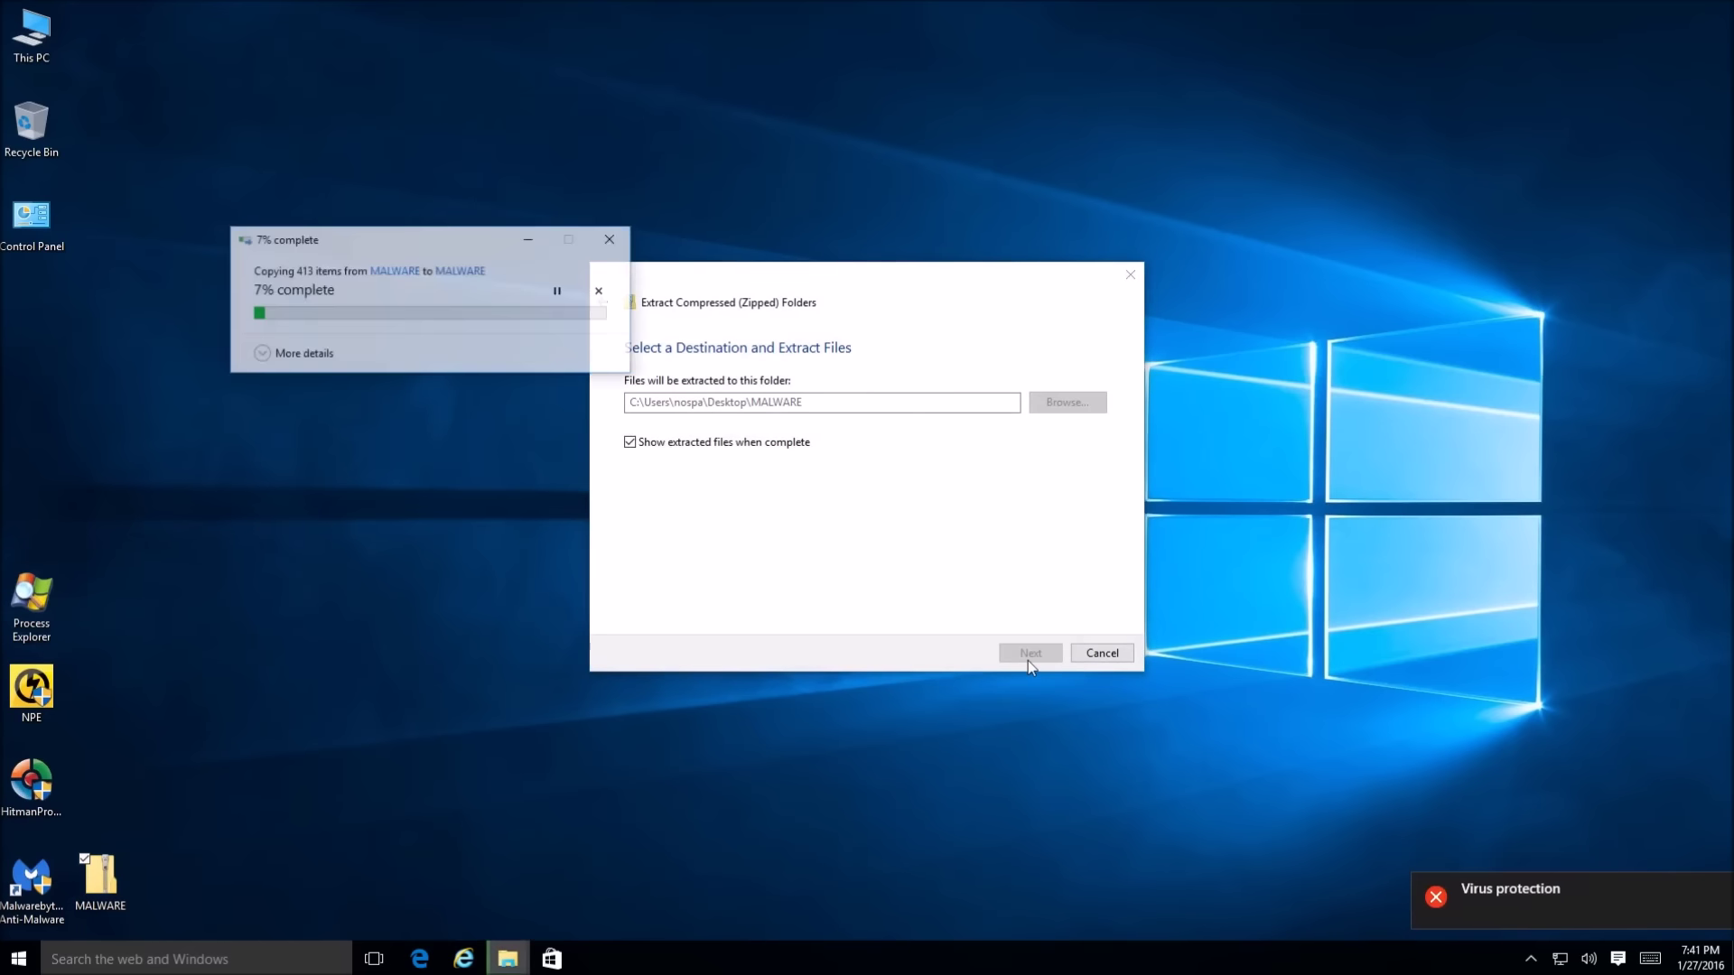
click(290, 352)
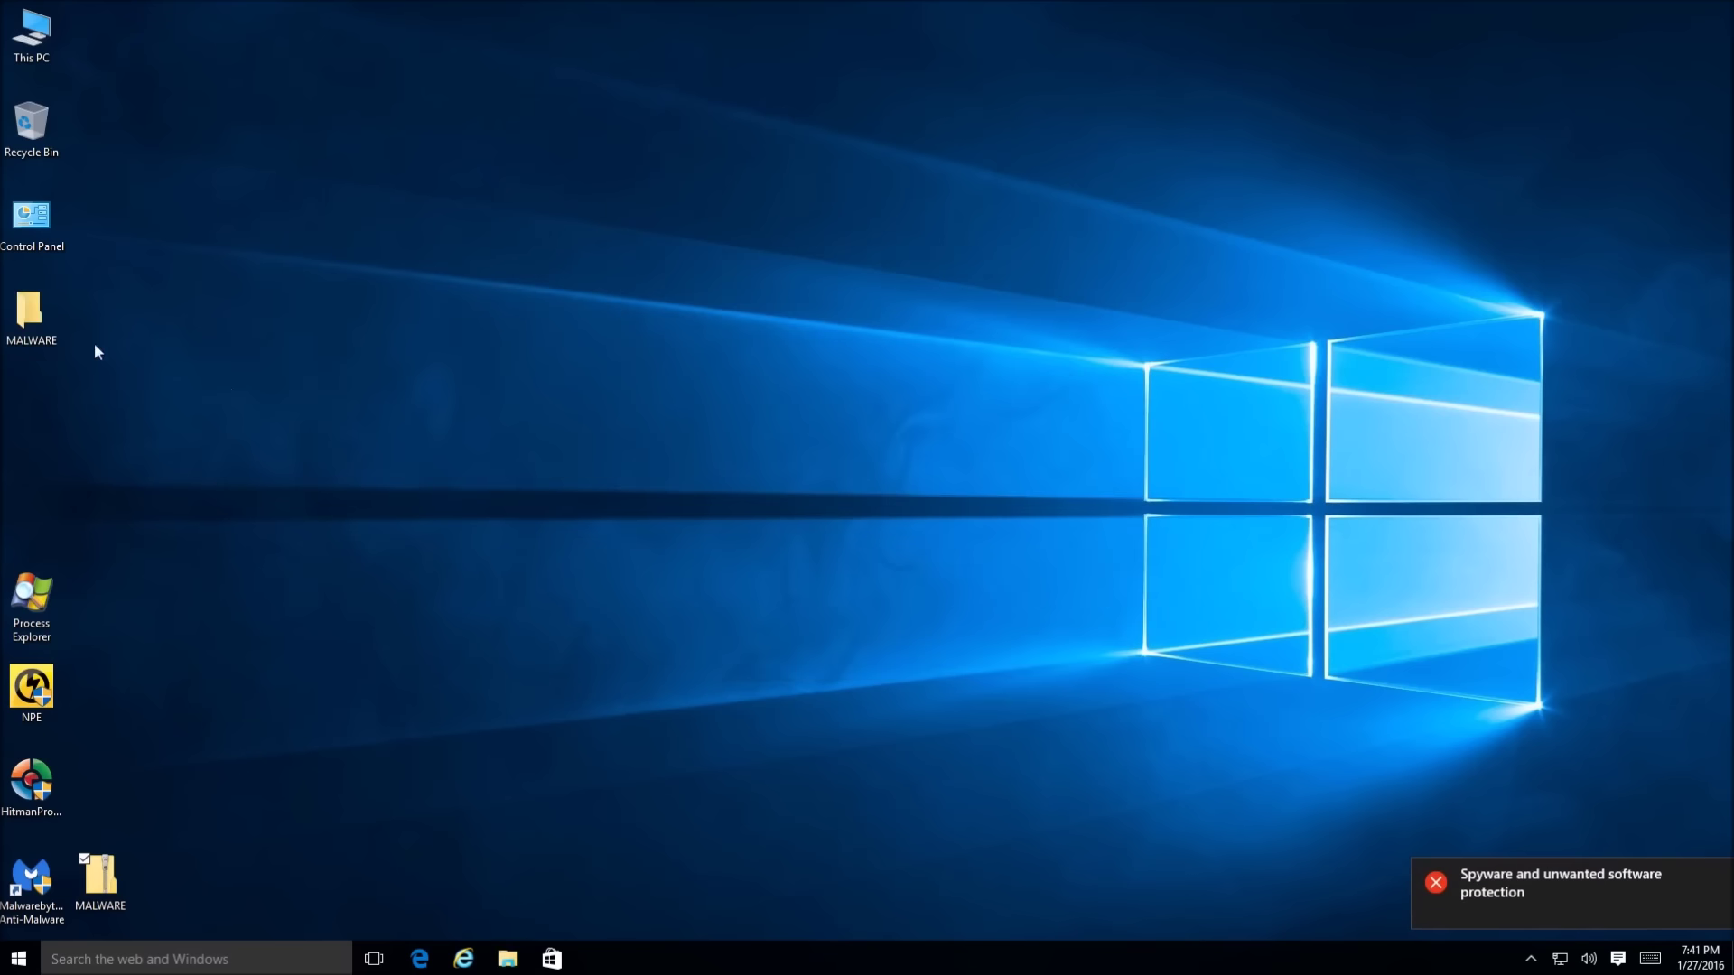
Check the MALWARE folder's properties (412 files, 117 MB), then close its window
right_click(31, 312)
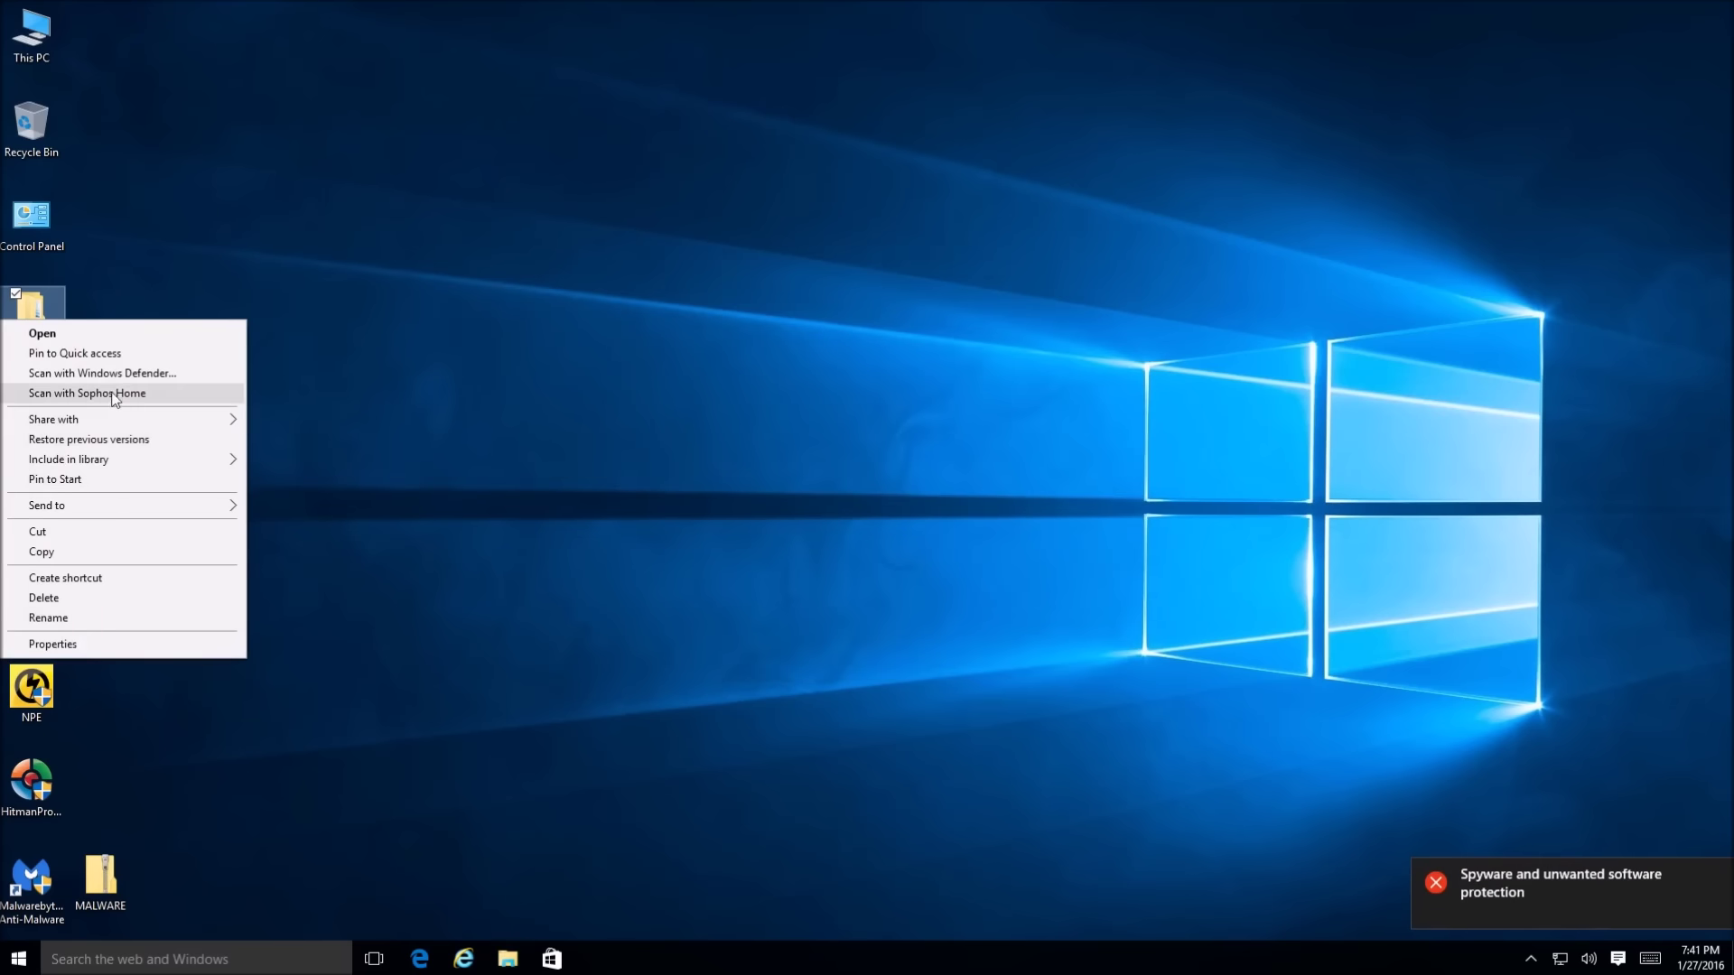
click(88, 645)
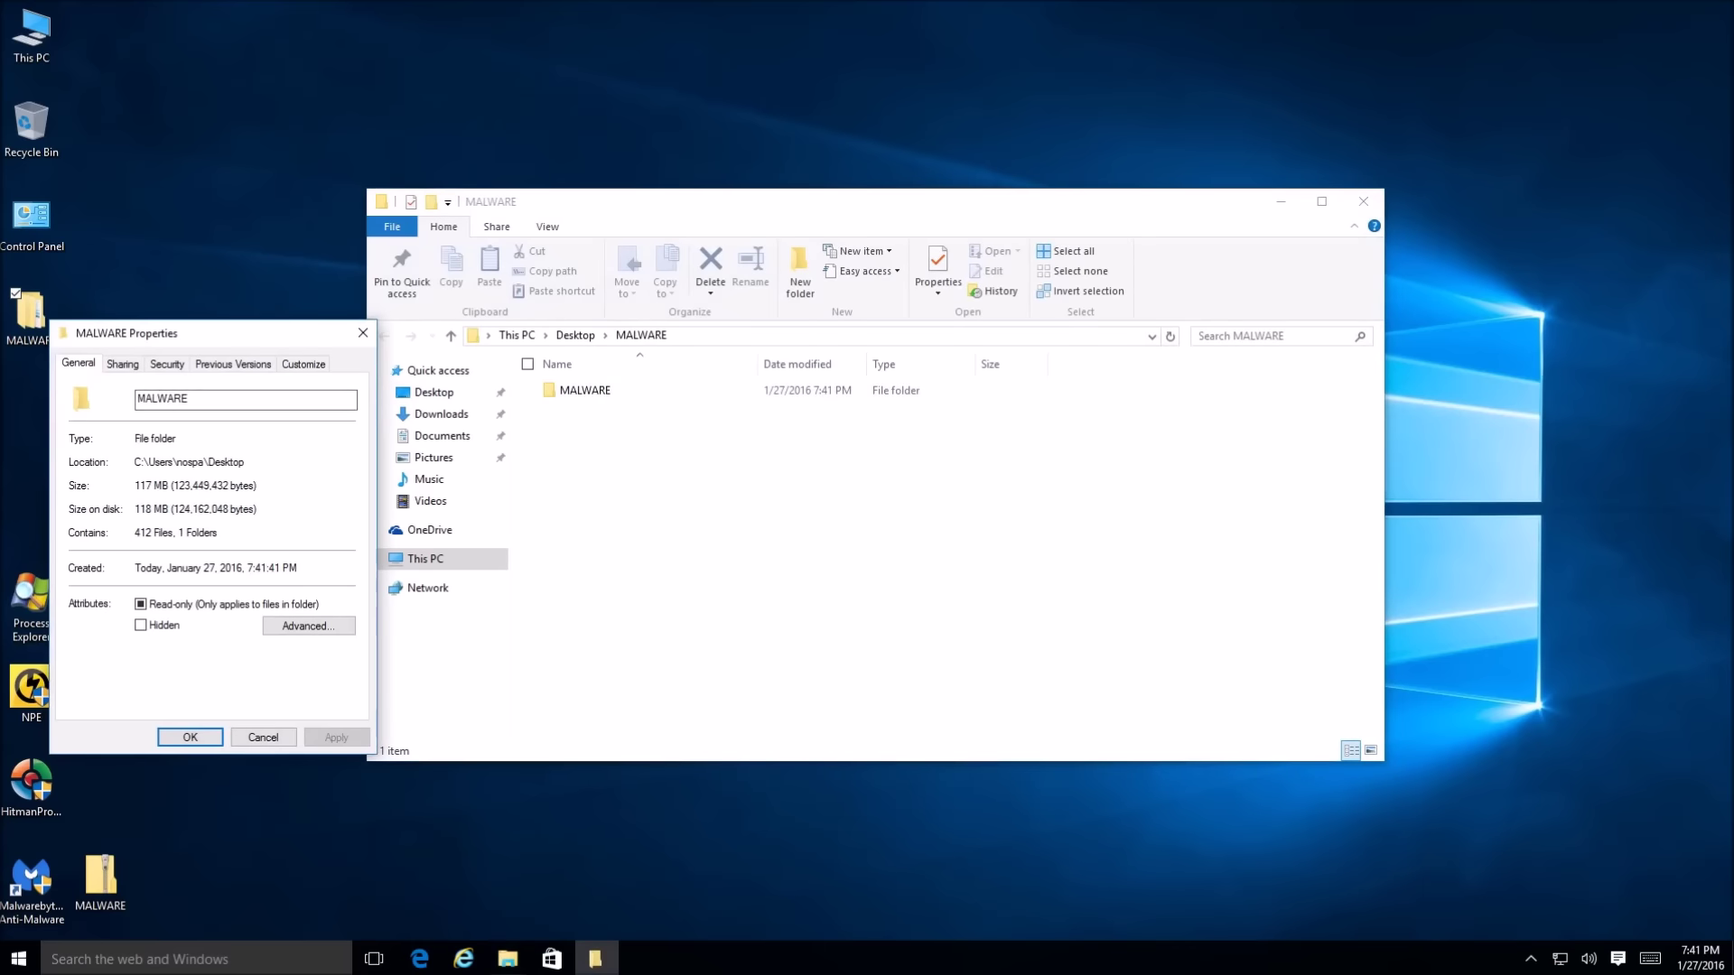
click(287, 336)
click(362, 333)
click(1351, 206)
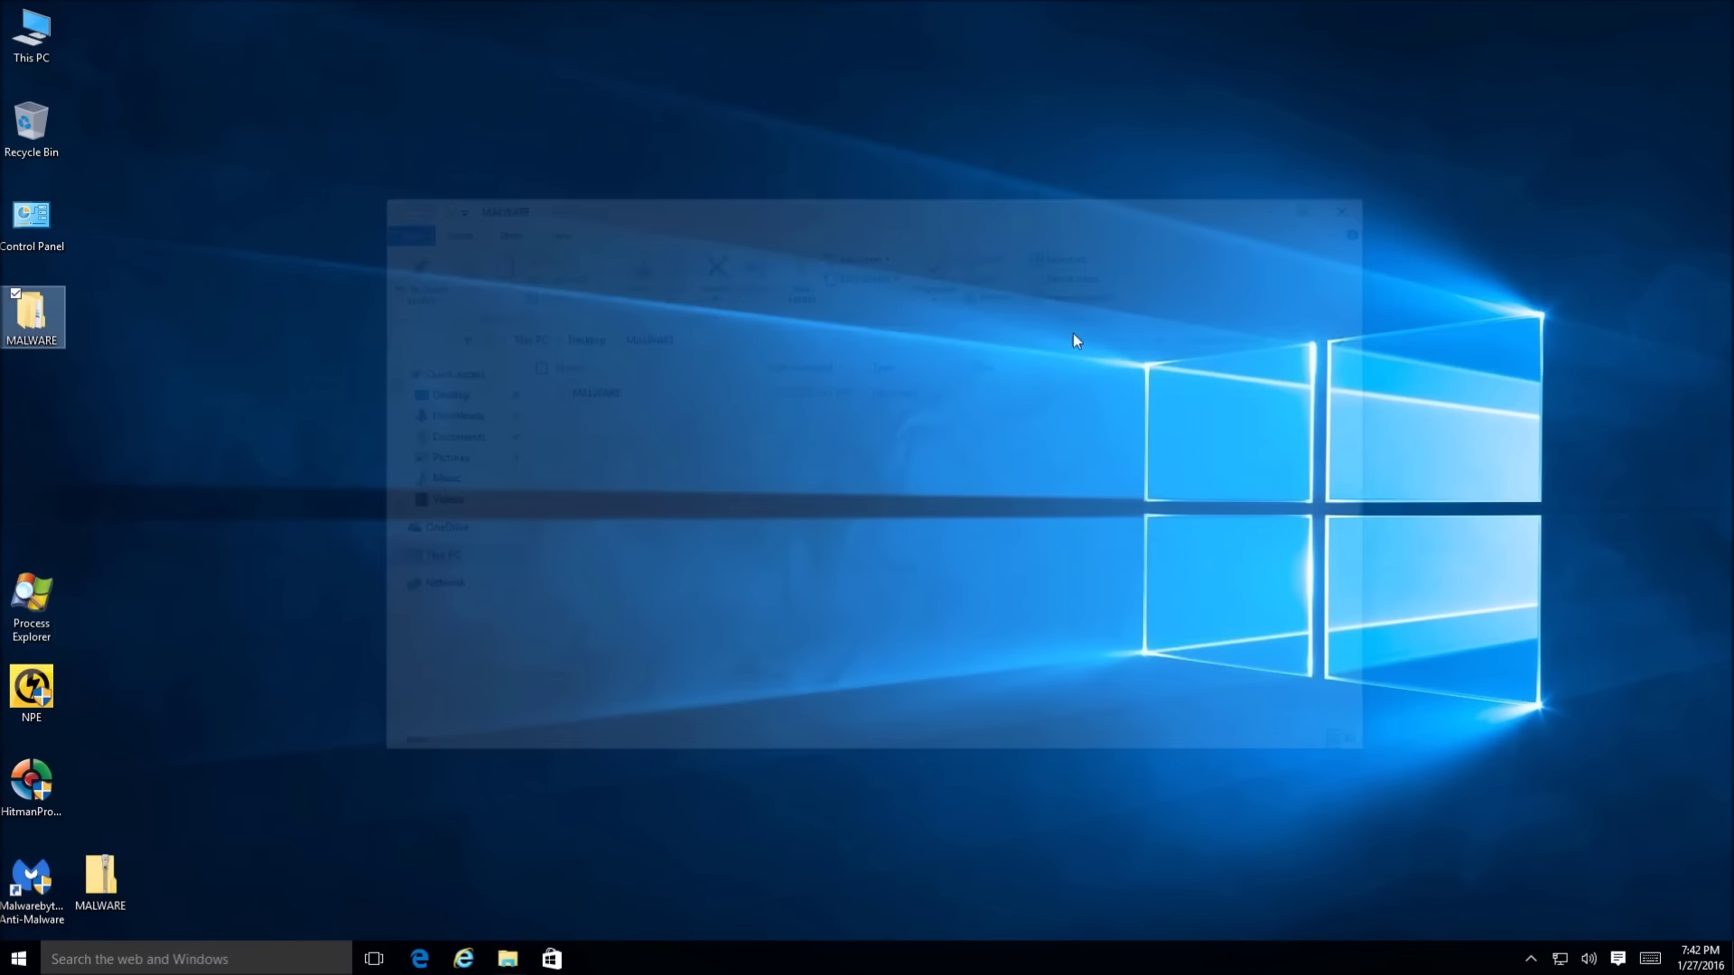
Scan the desktop MALWARE folder with Sophos Home, granting admin rights
right_click(60, 328)
click(68, 402)
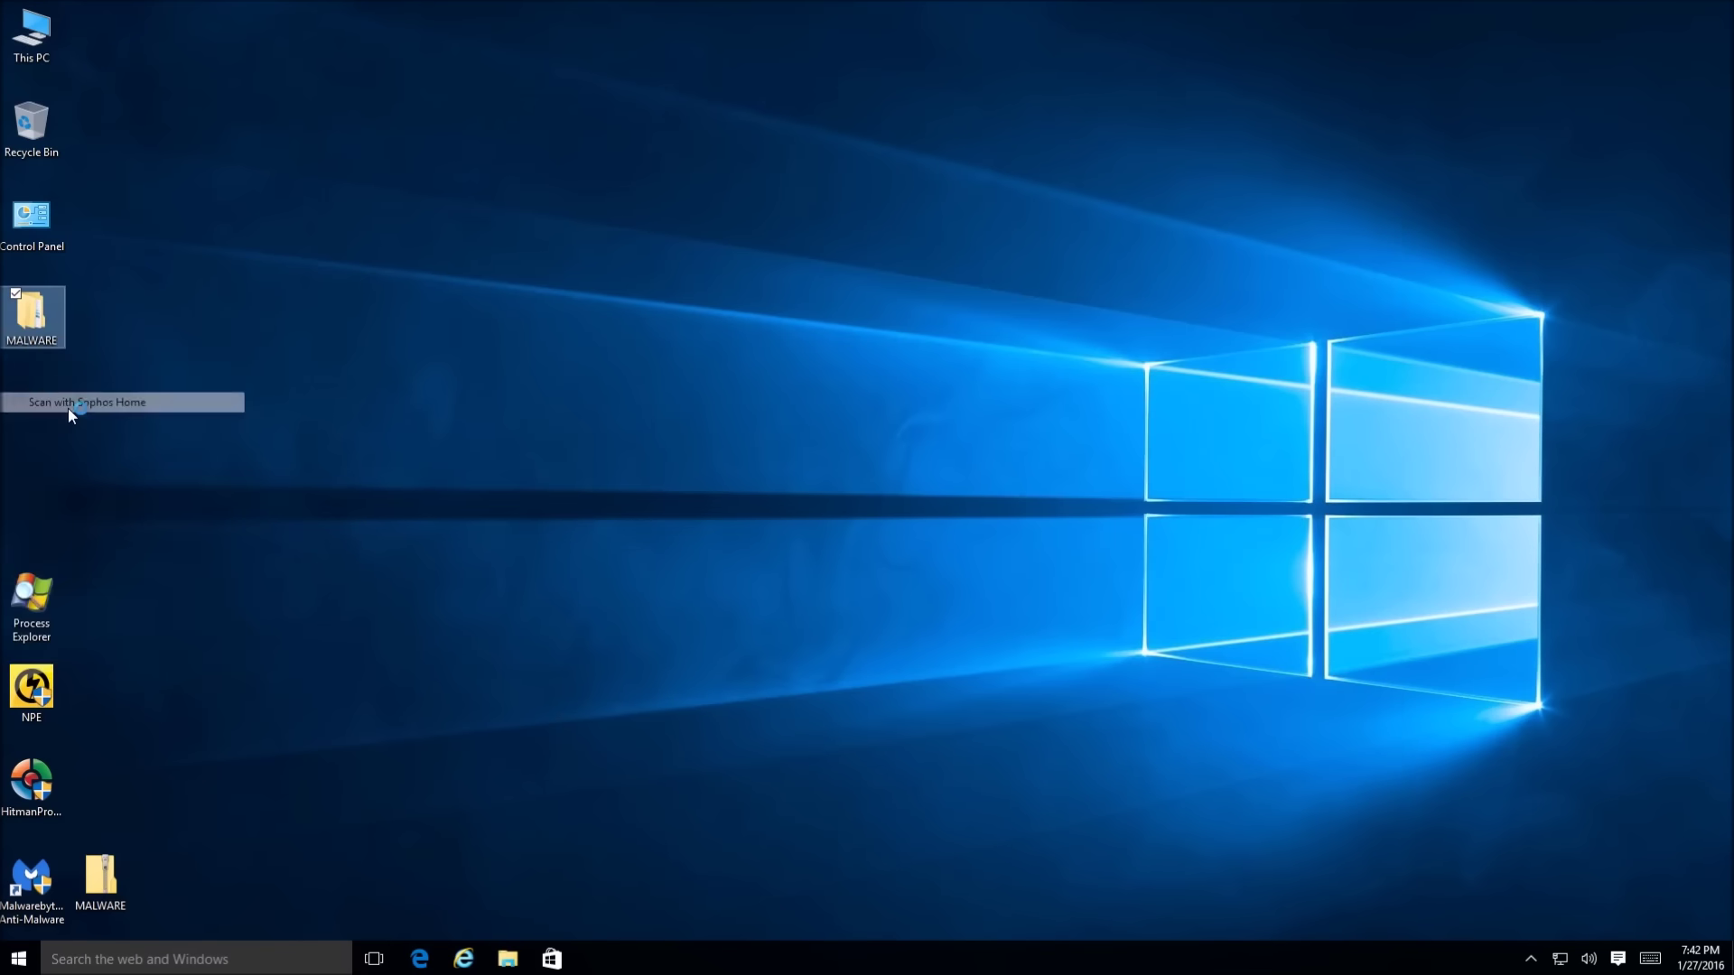
click(937, 510)
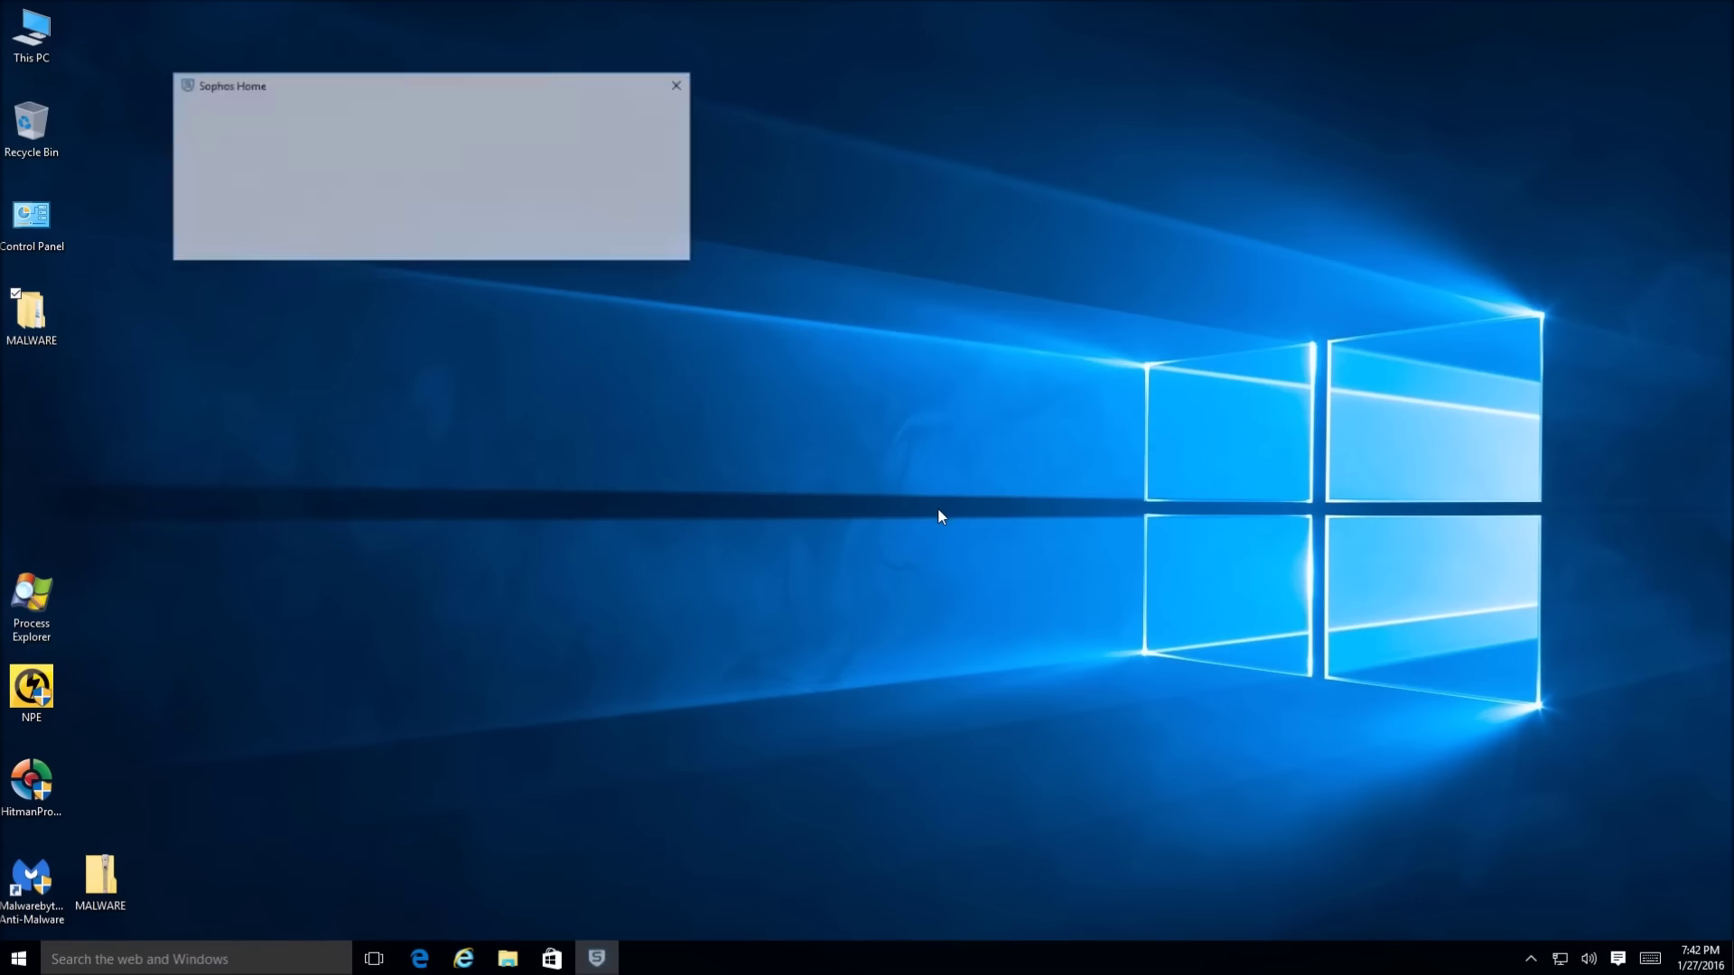
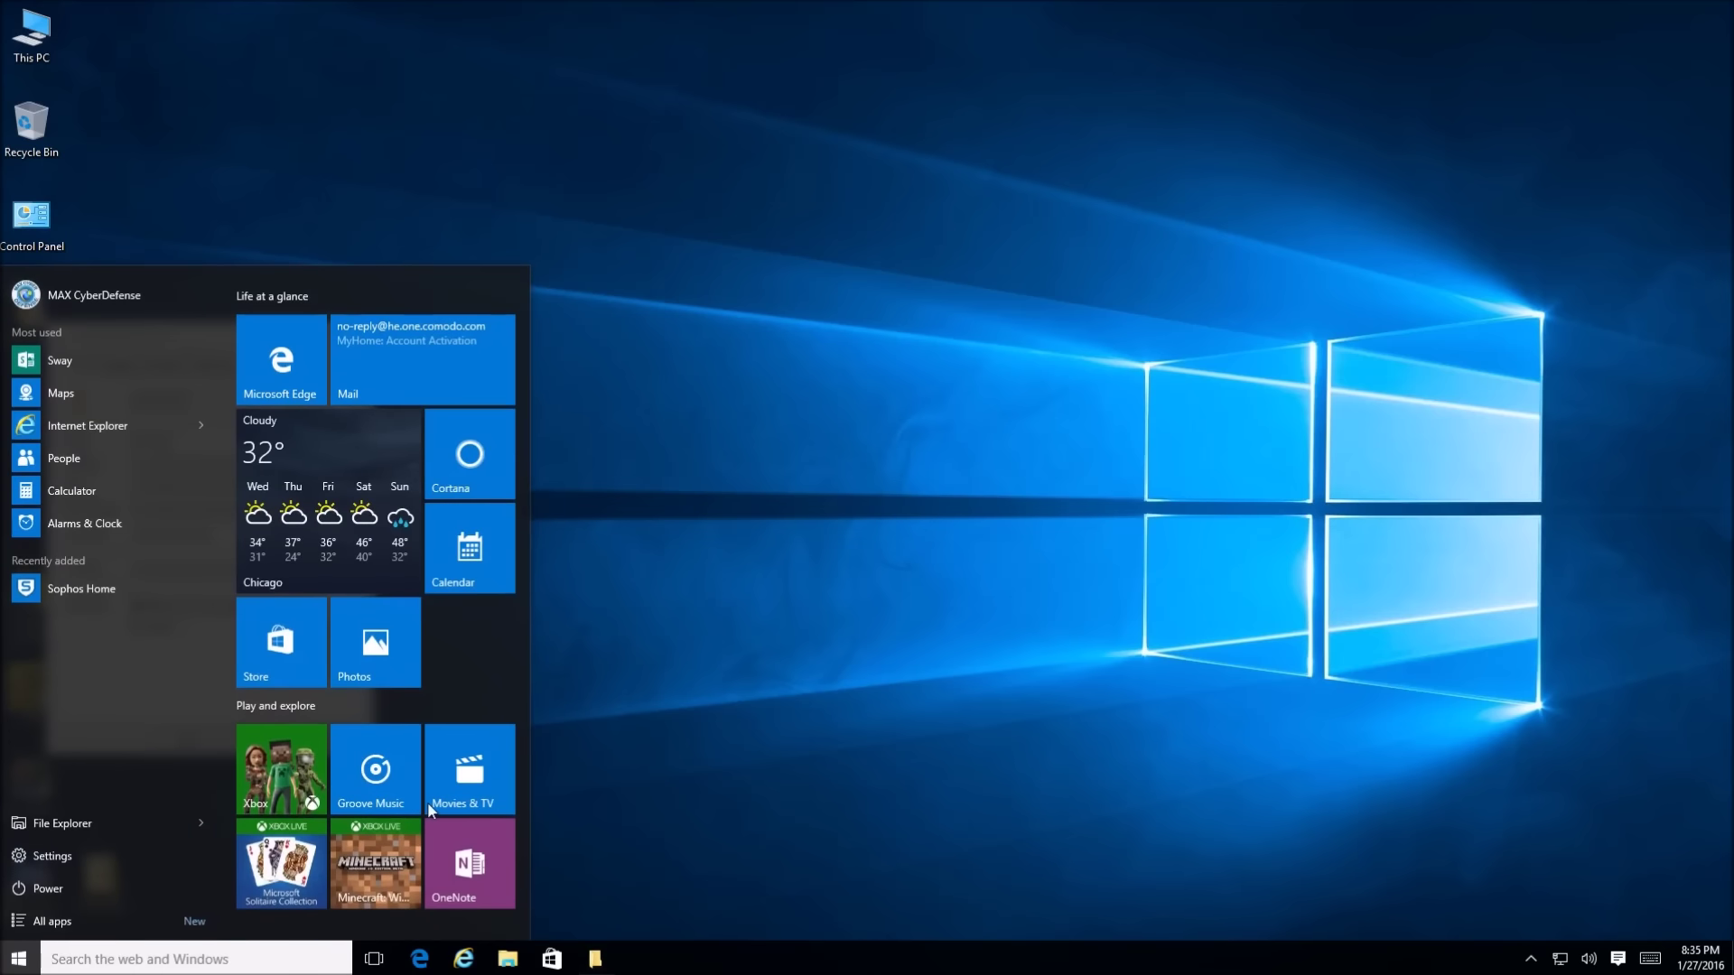
In Calculator (found via 'cal'), compute 412 − 11, then ÷ 412 to get 0.9733009708737864, and close it
text(cal)
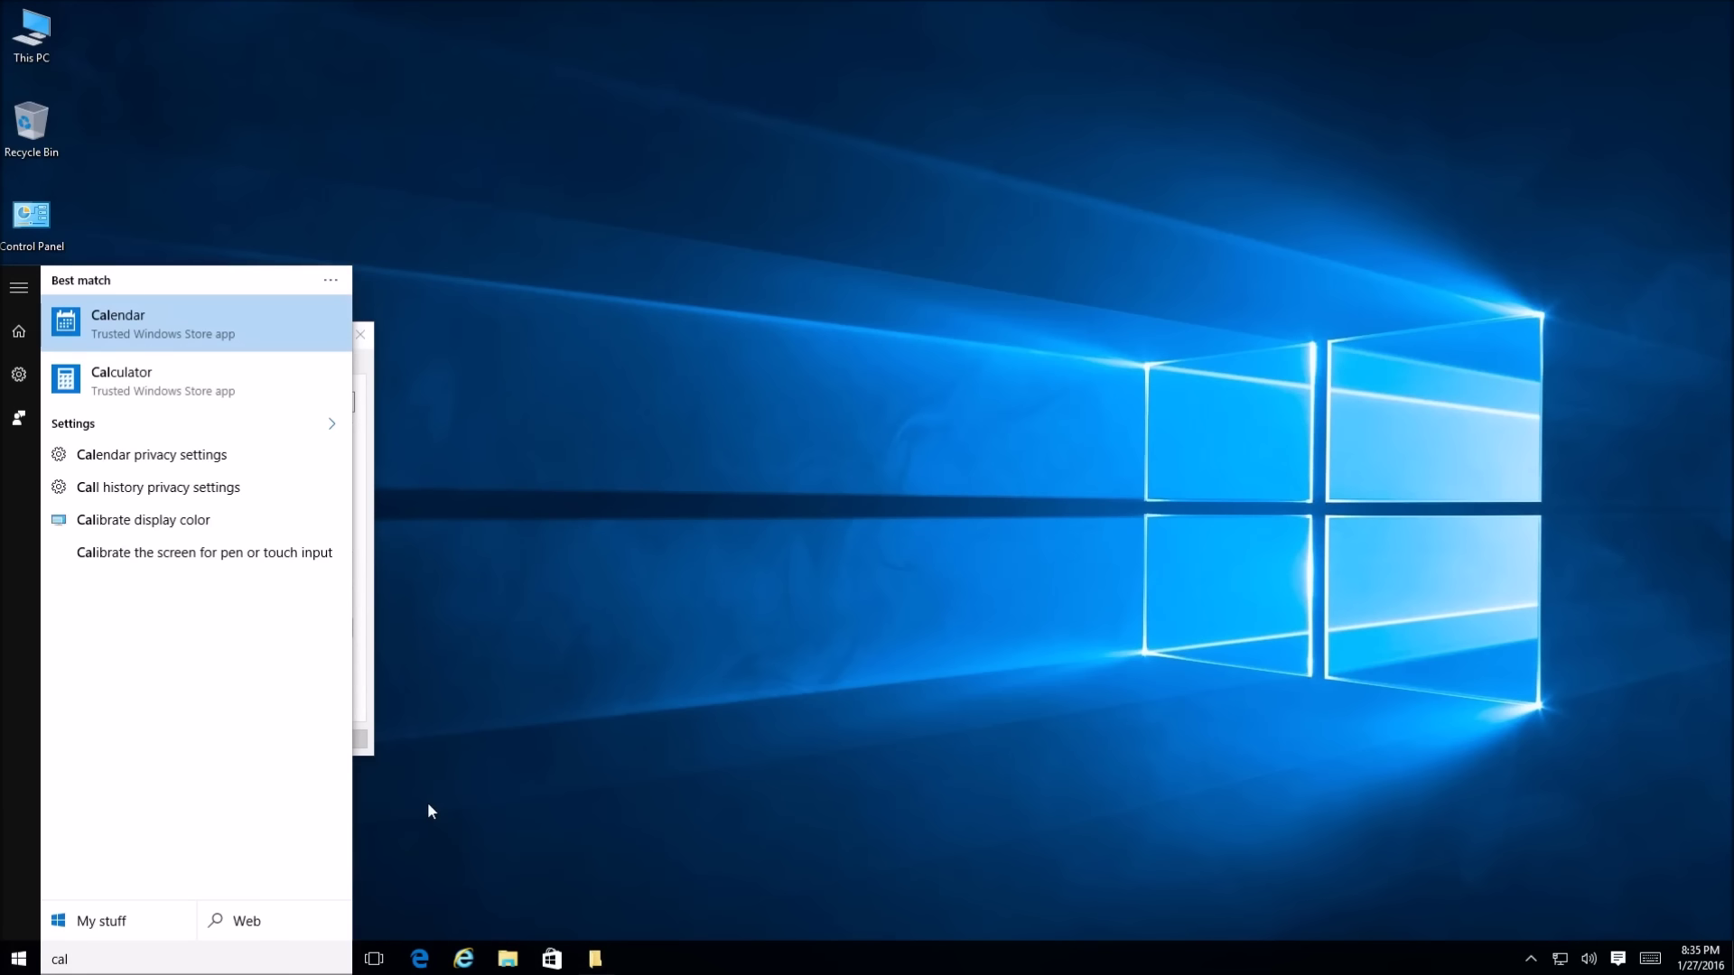
key(Return)
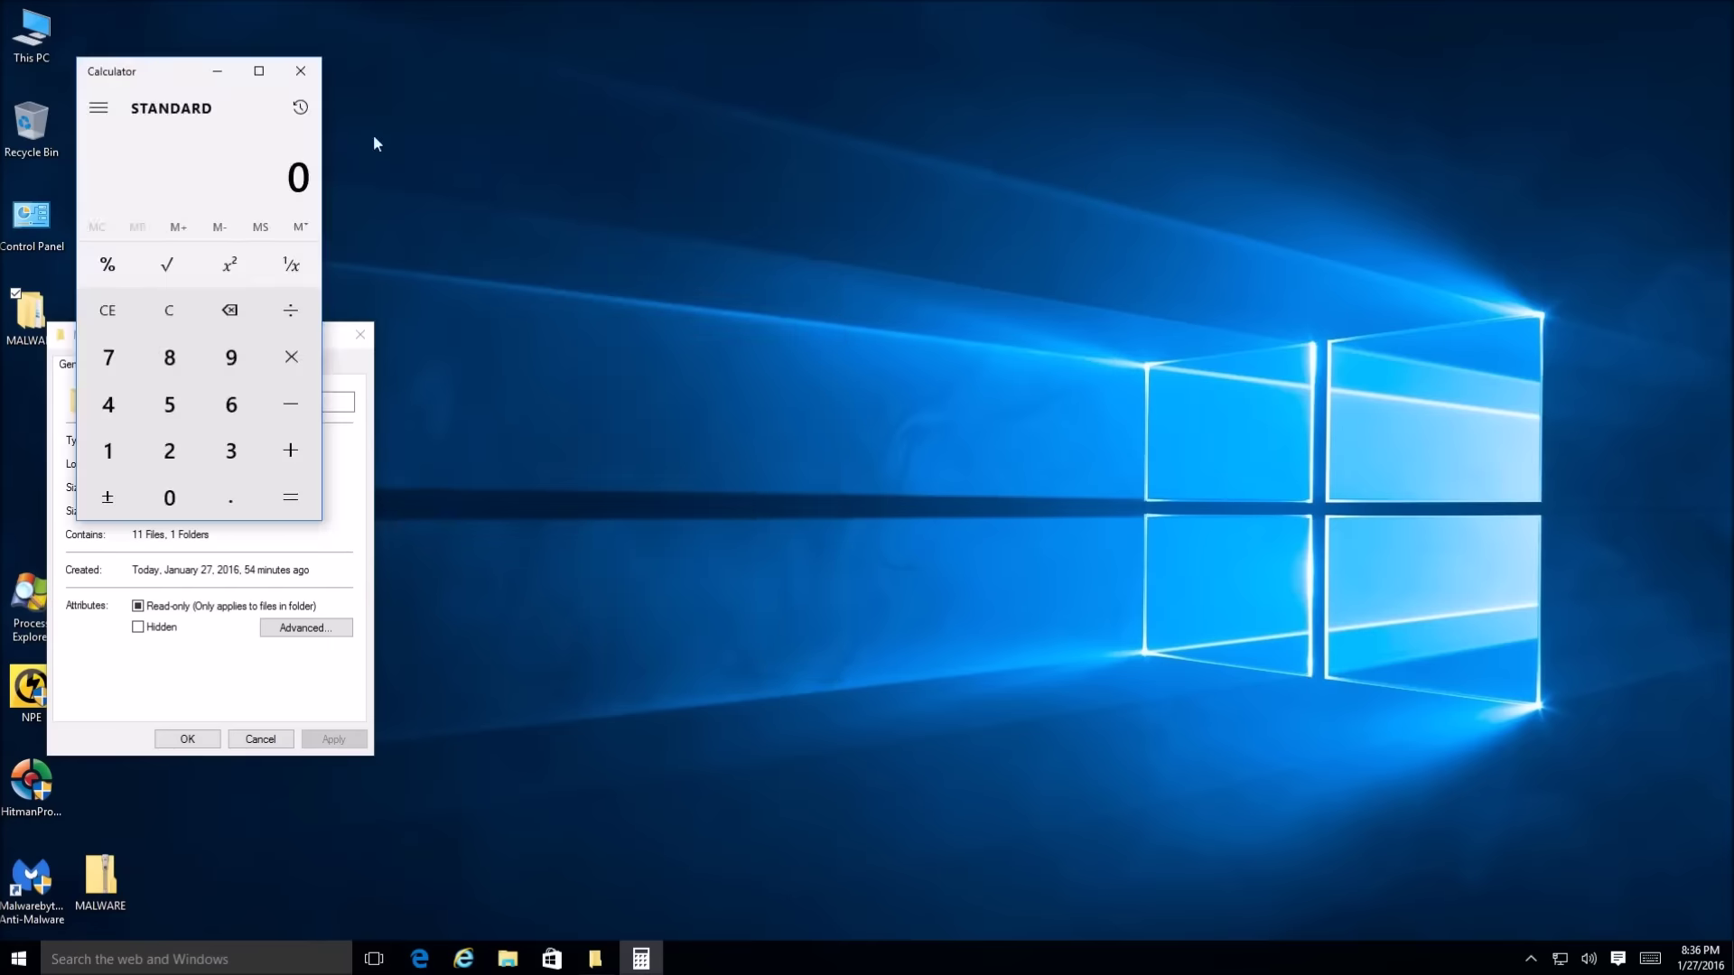
drag(177, 77, 687, 231)
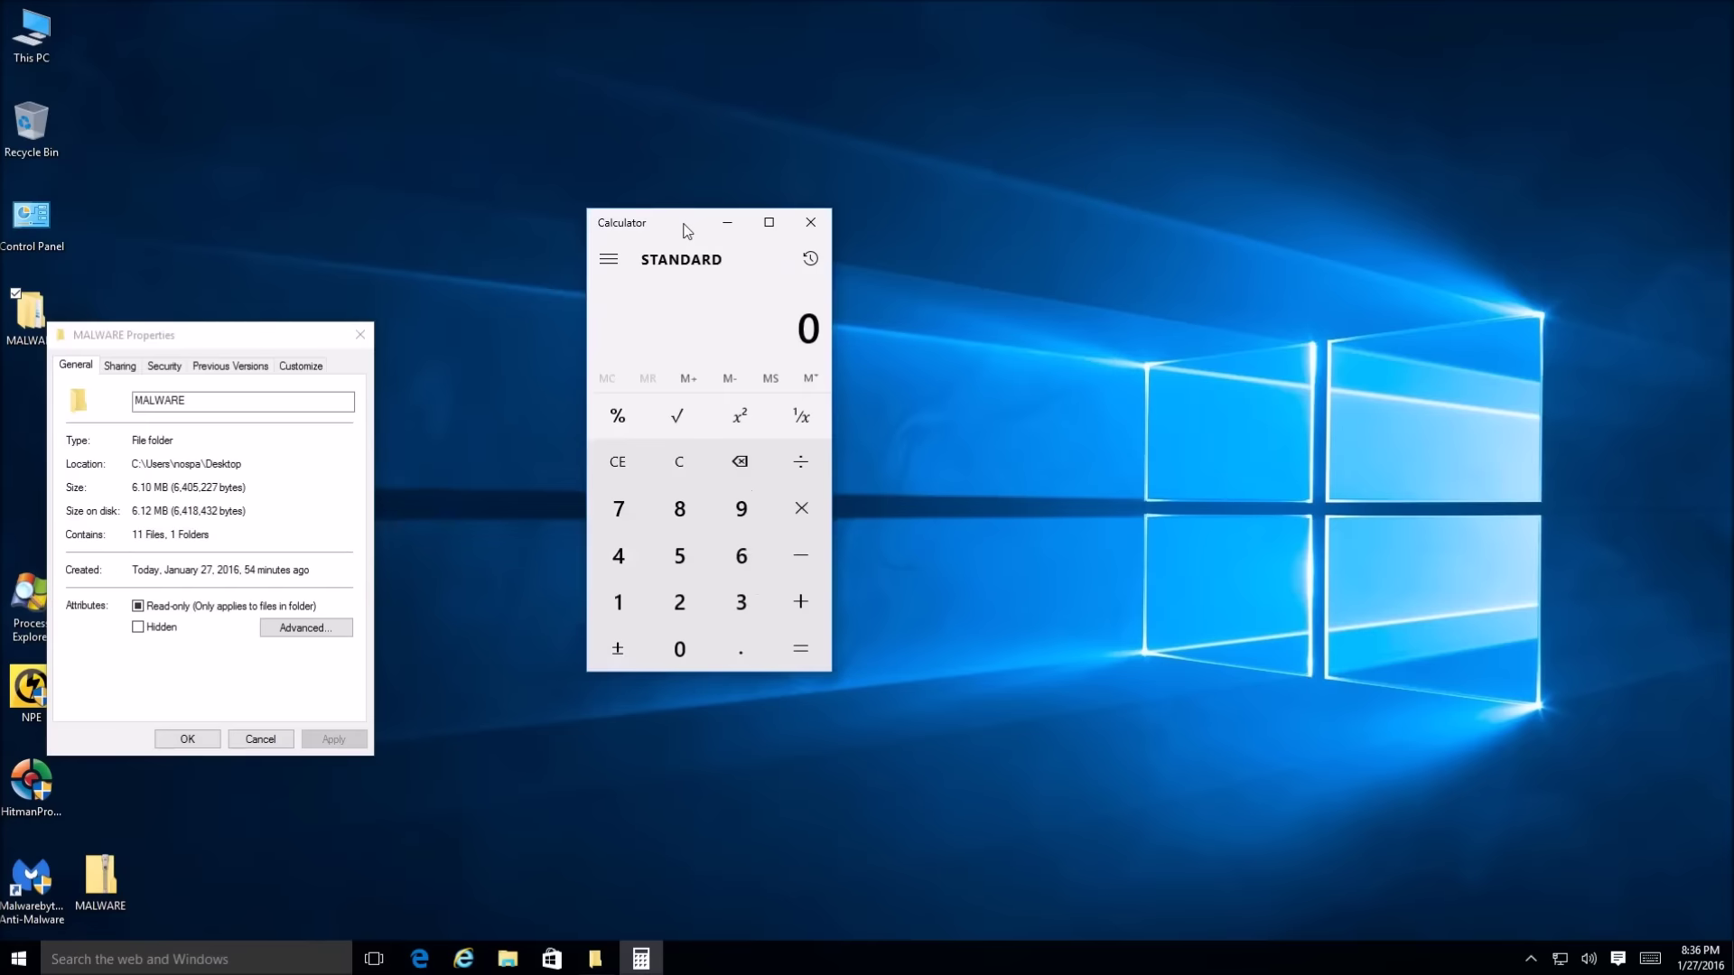
text(412)
text(11)
key(Return)
text(412)
key(Return)
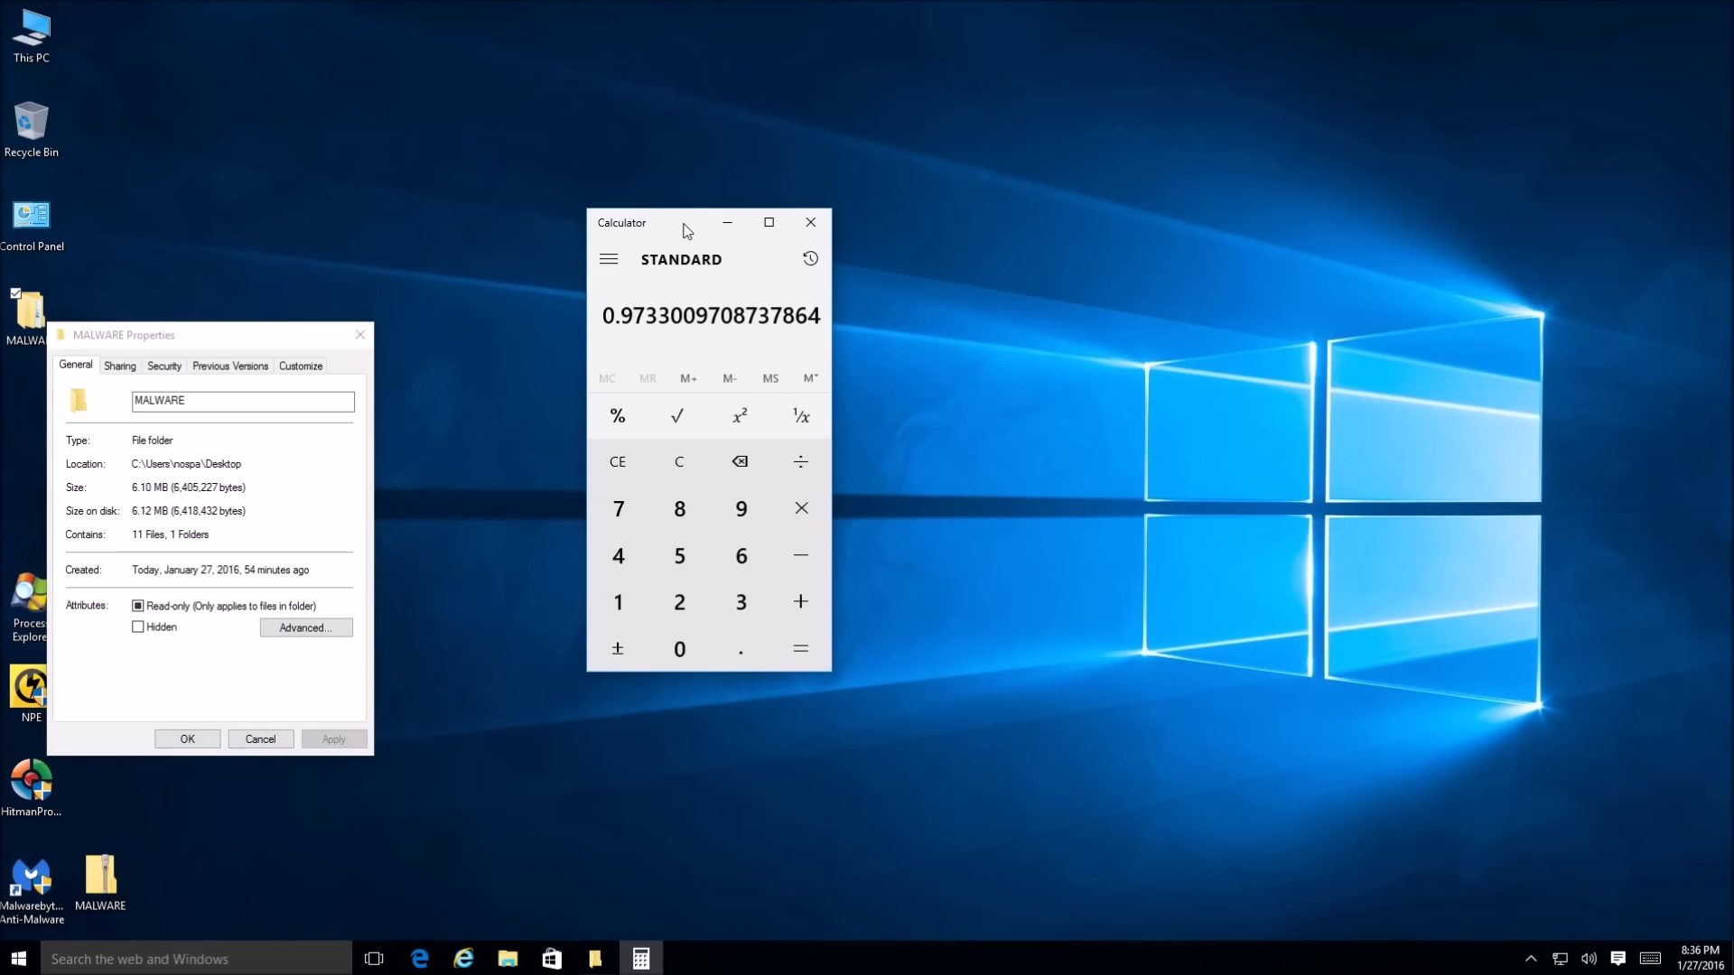
click(810, 222)
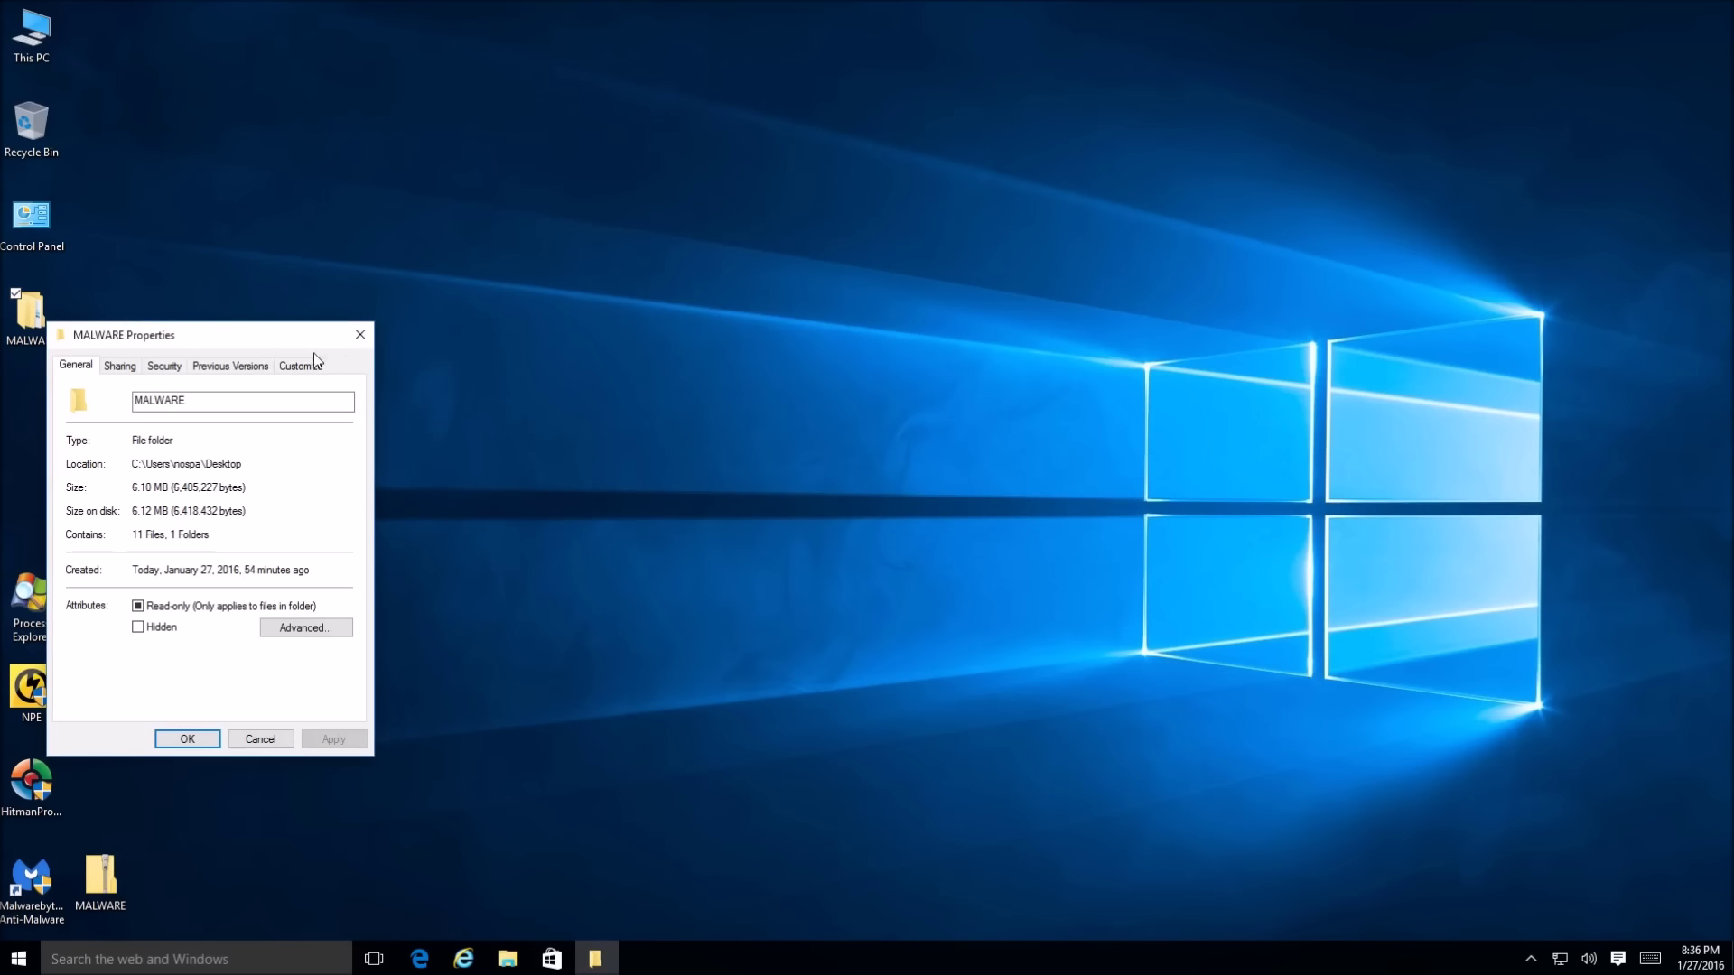
Dismiss the MALWARE Properties dialog and open the desktop MALWARE folder, showing its MALWARE subfolder
drag(295, 345, 365, 455)
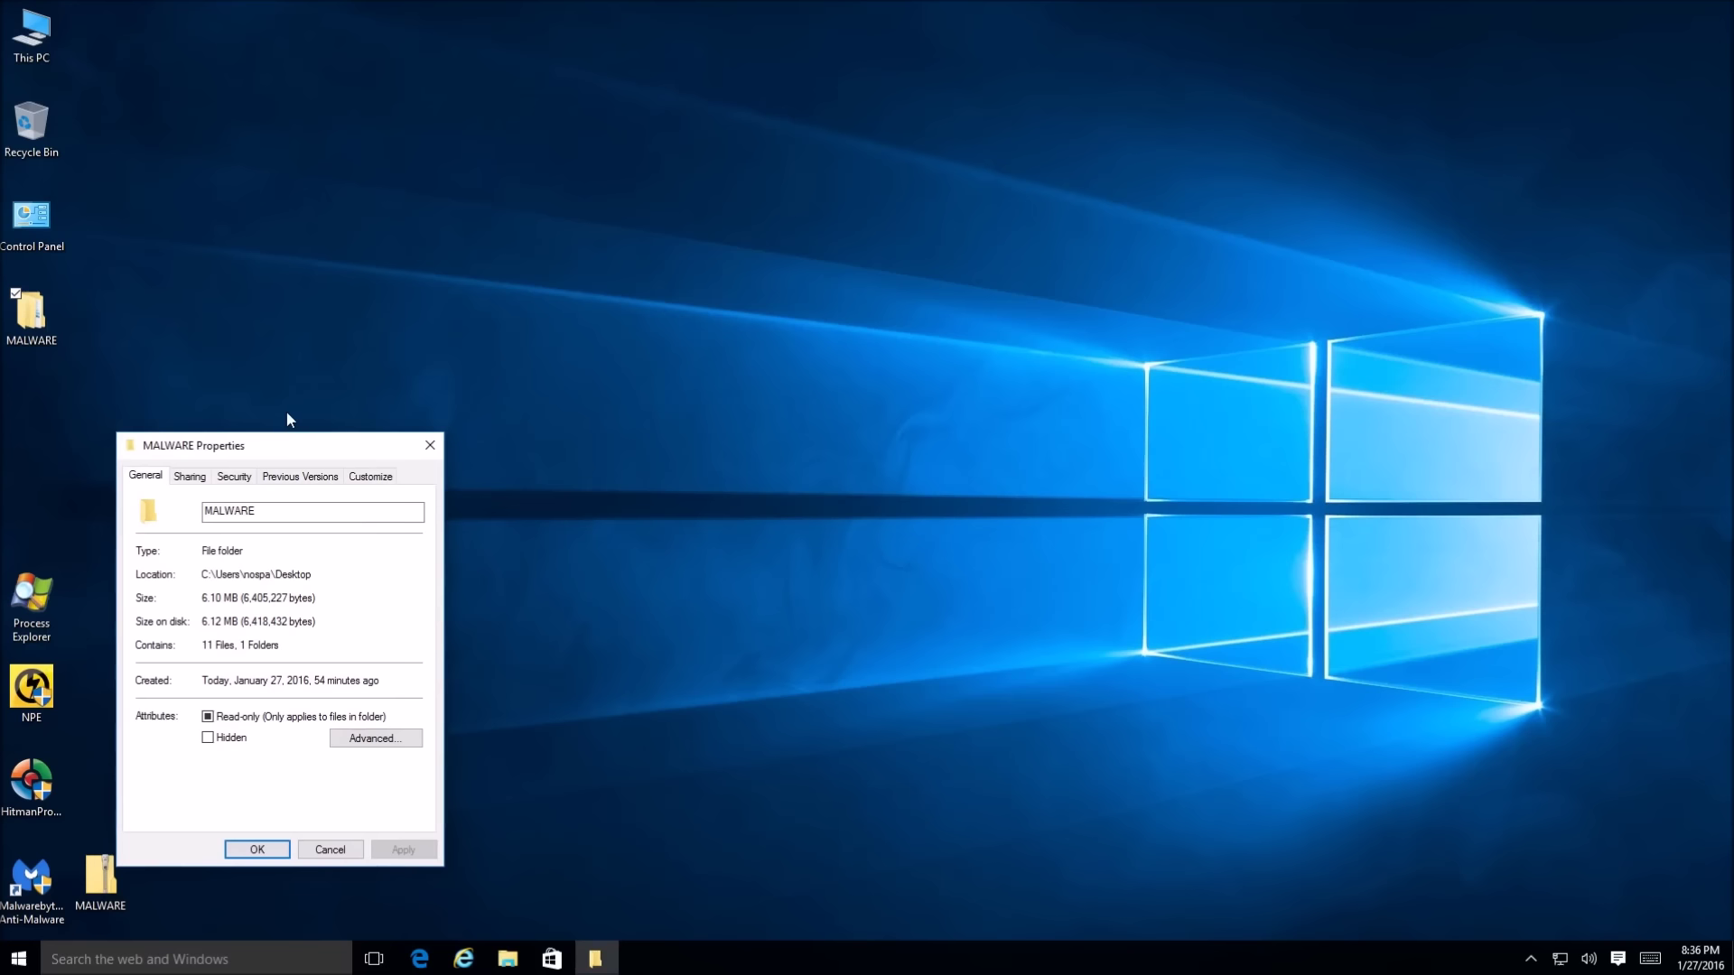
click(429, 447)
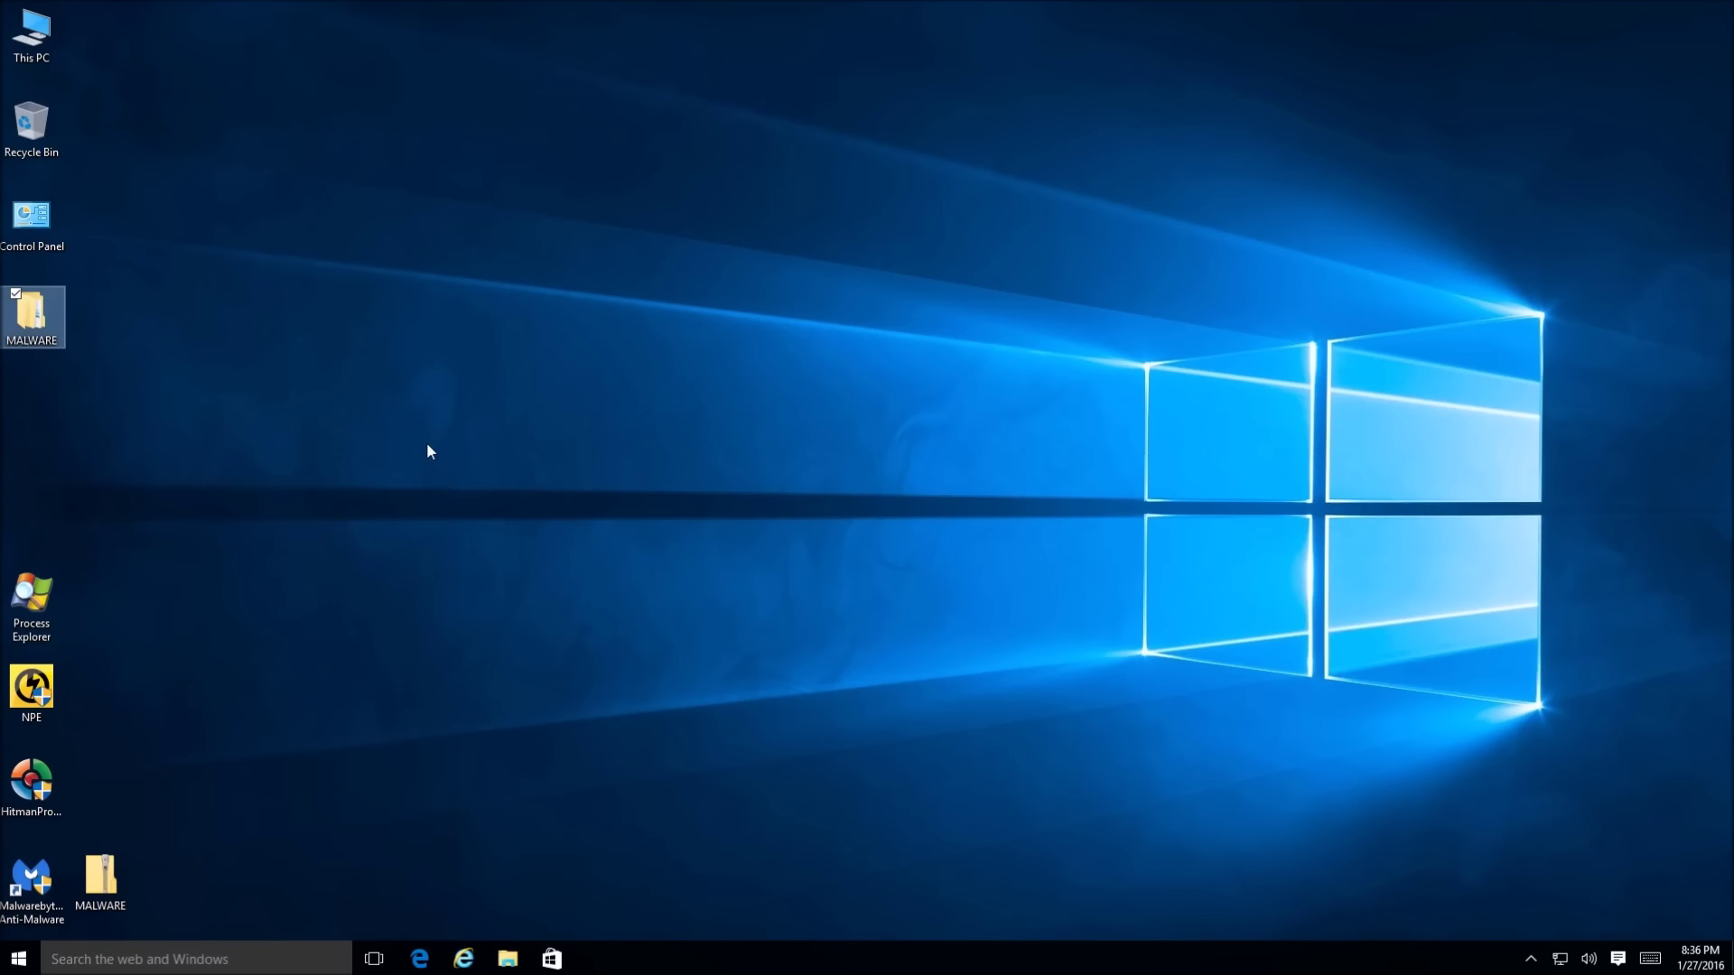
click(428, 445)
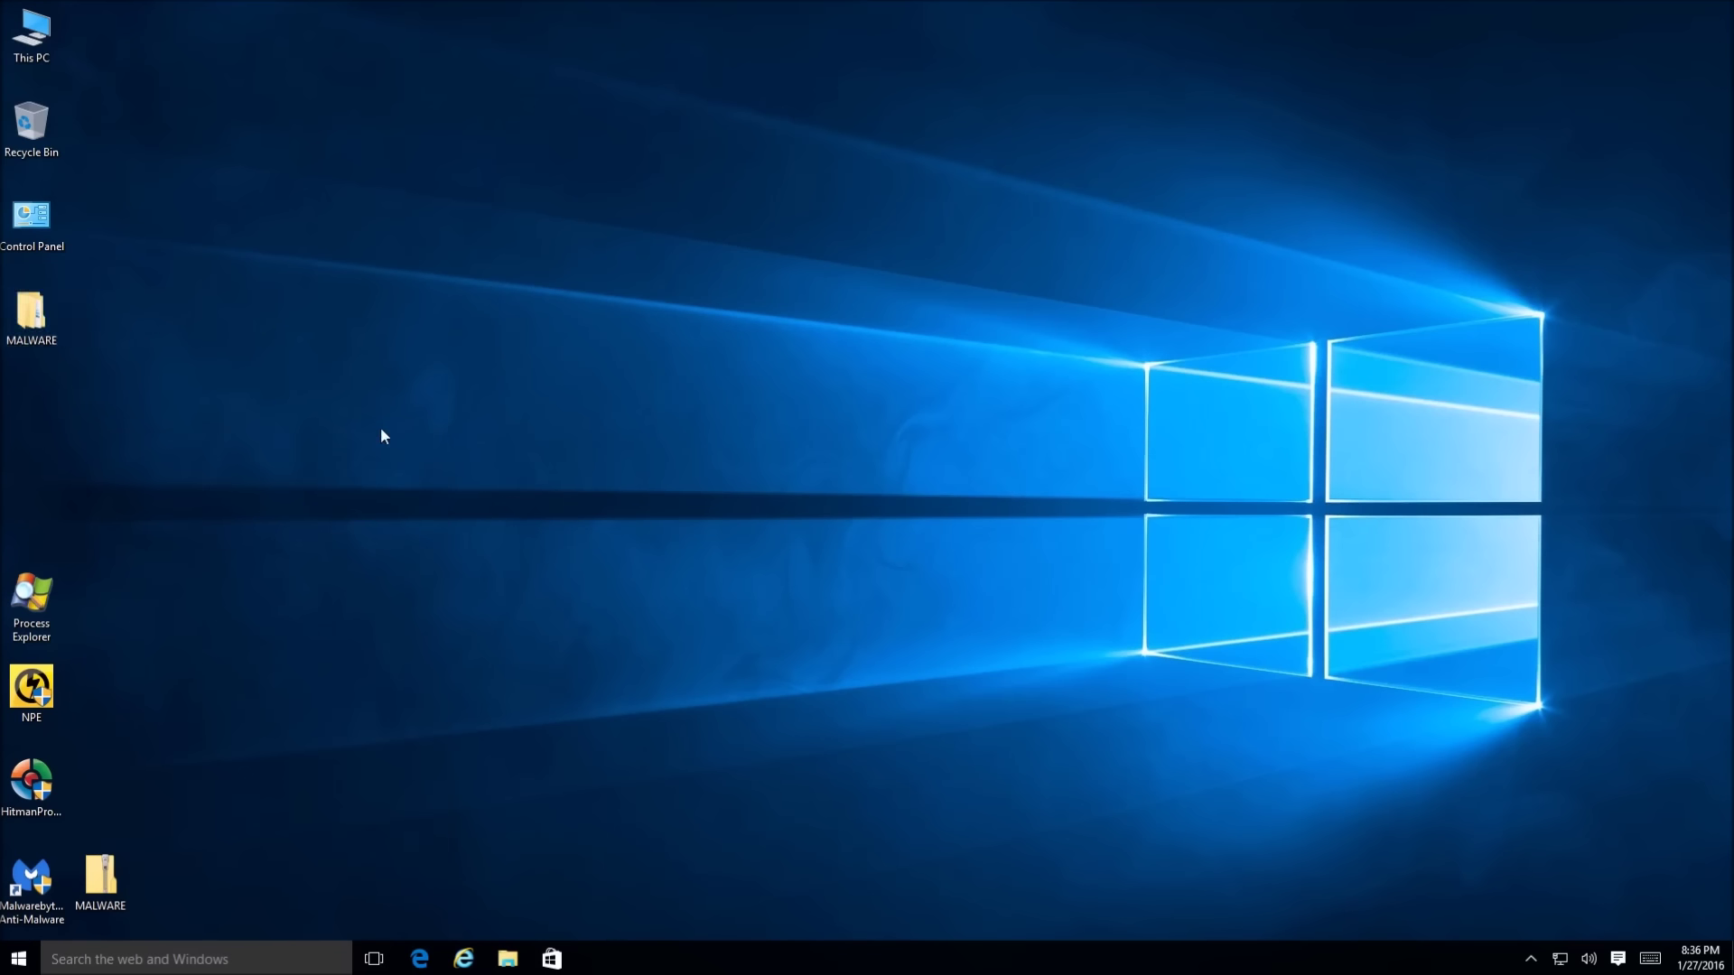
click(31, 312)
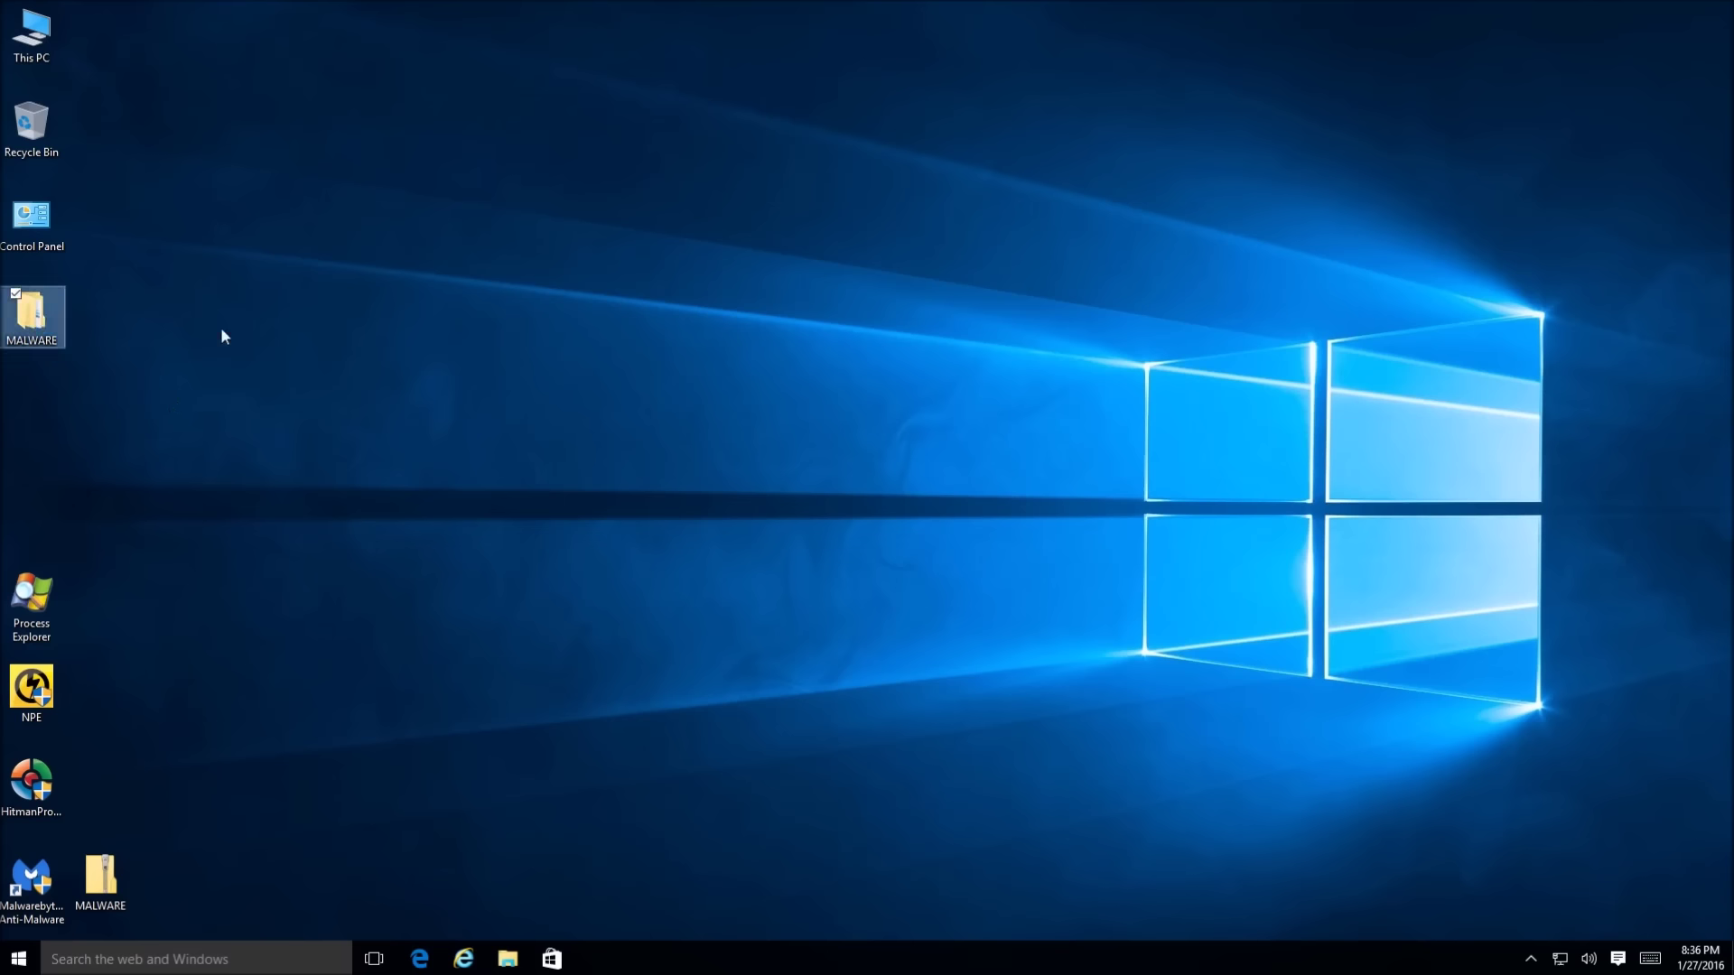
key(Return)
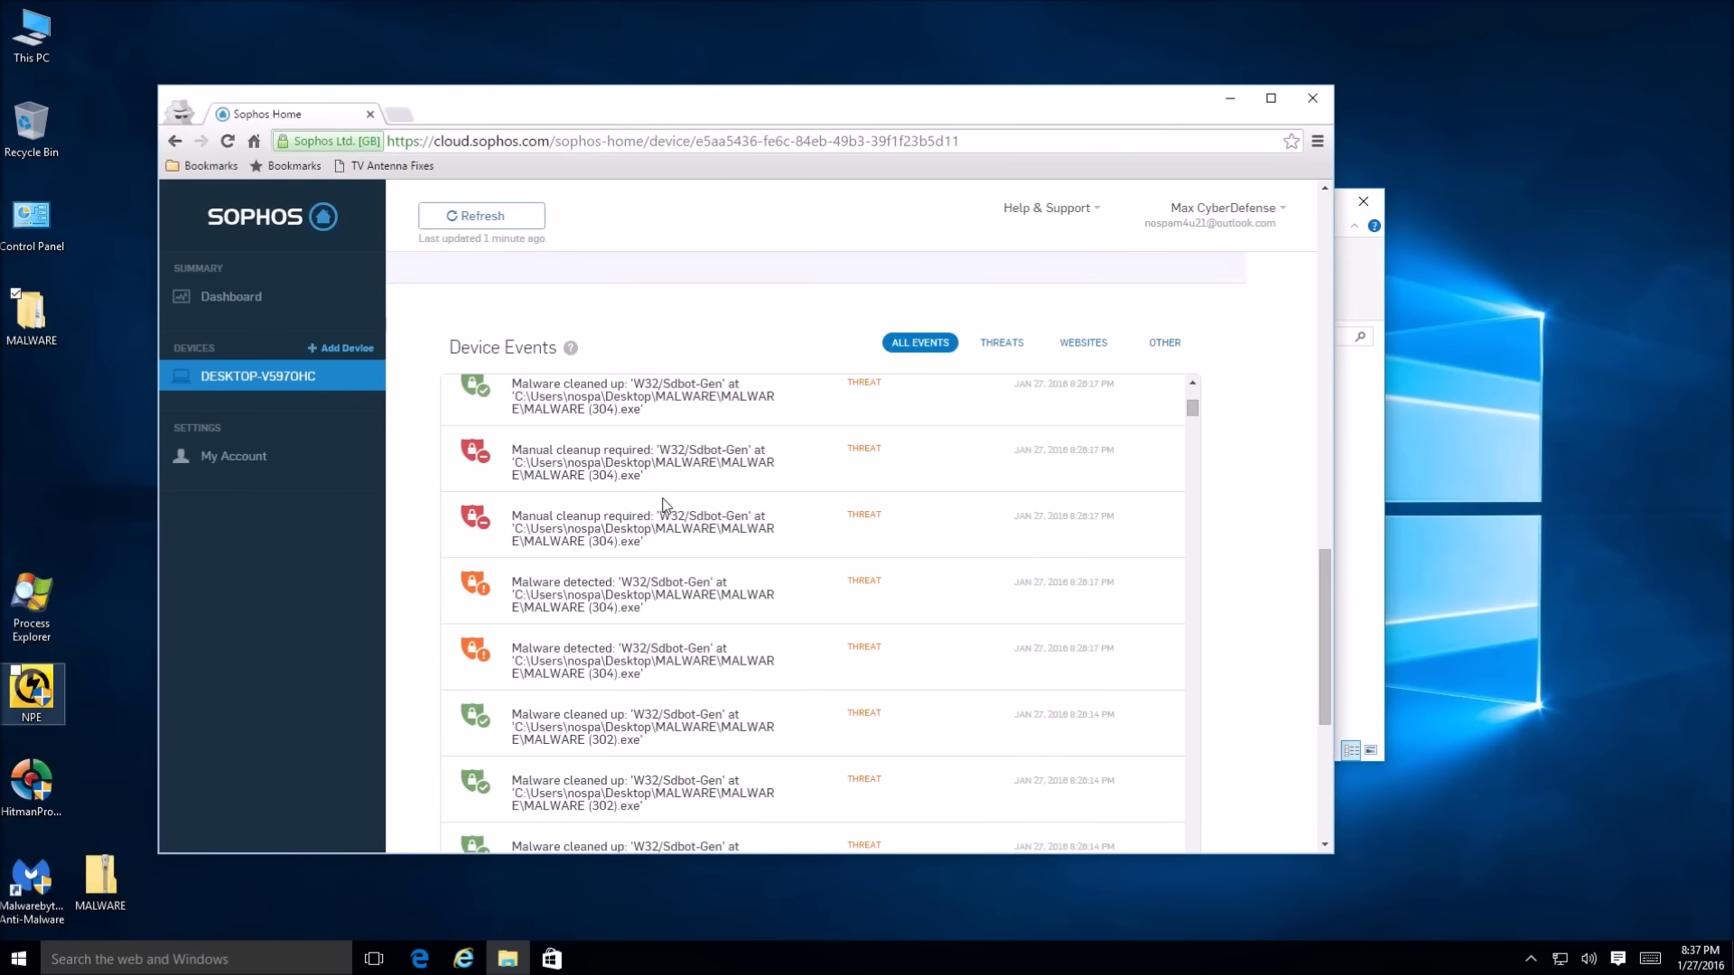
Scroll Device Events down to a MALWARE (40) 'Manual cleanup required' entry and select its file path
scroll(667, 506, down, 4)
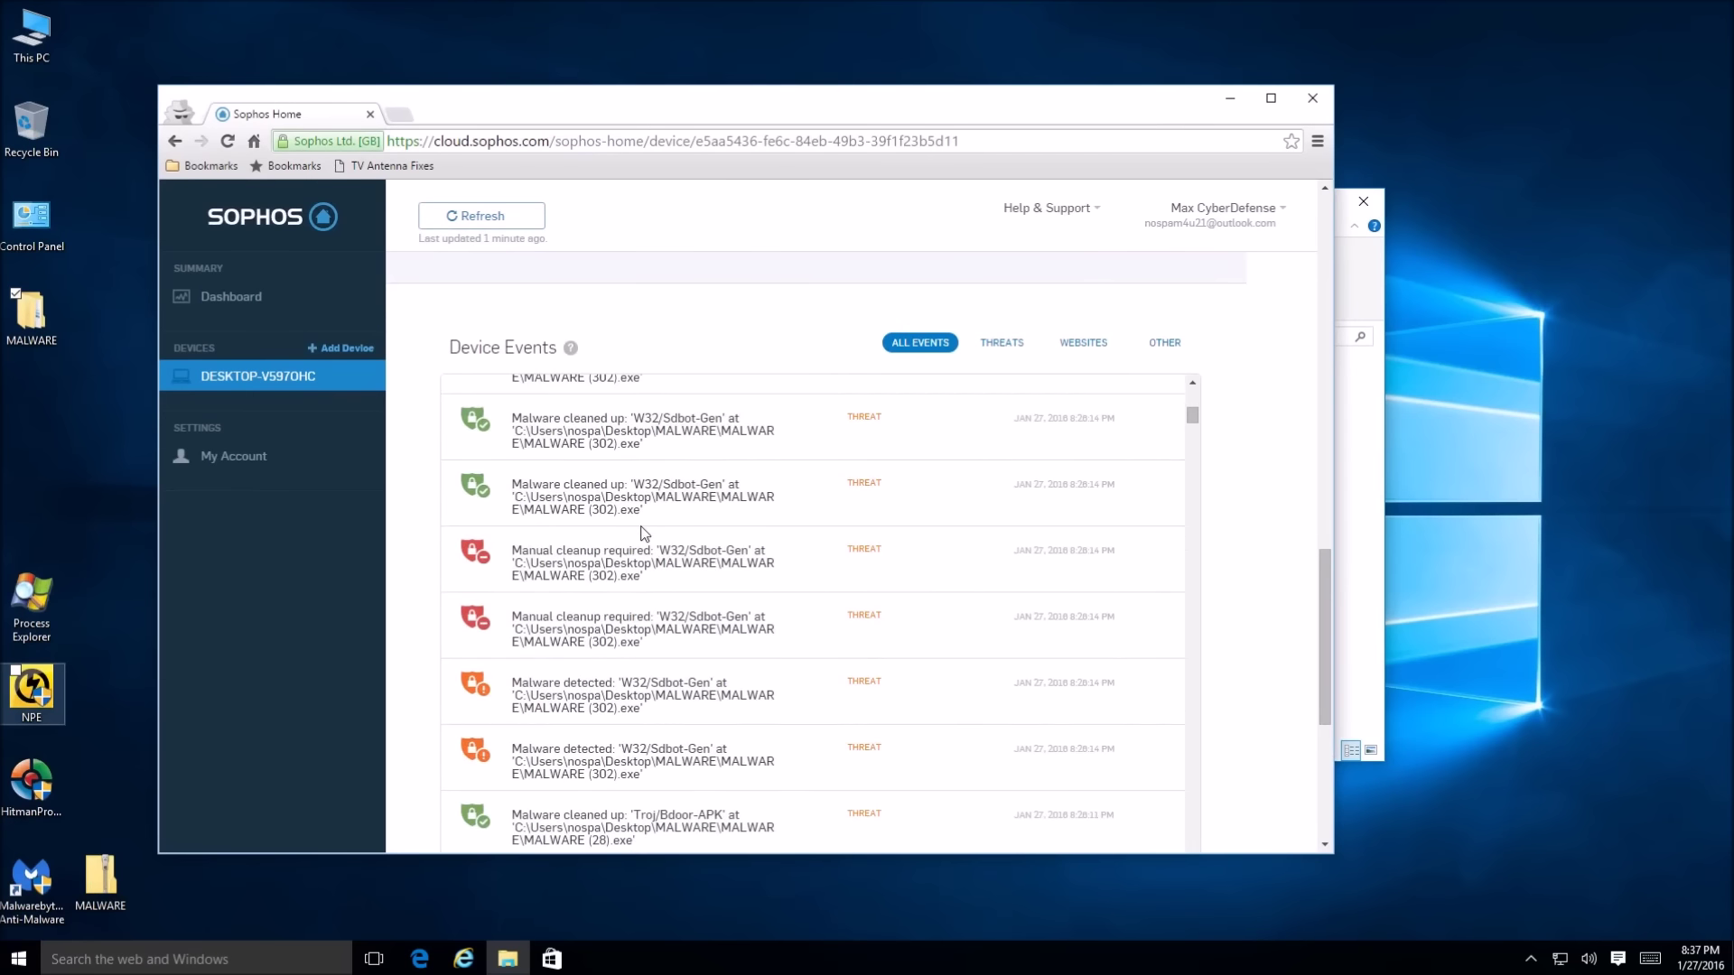
scroll(746, 670, down, 10)
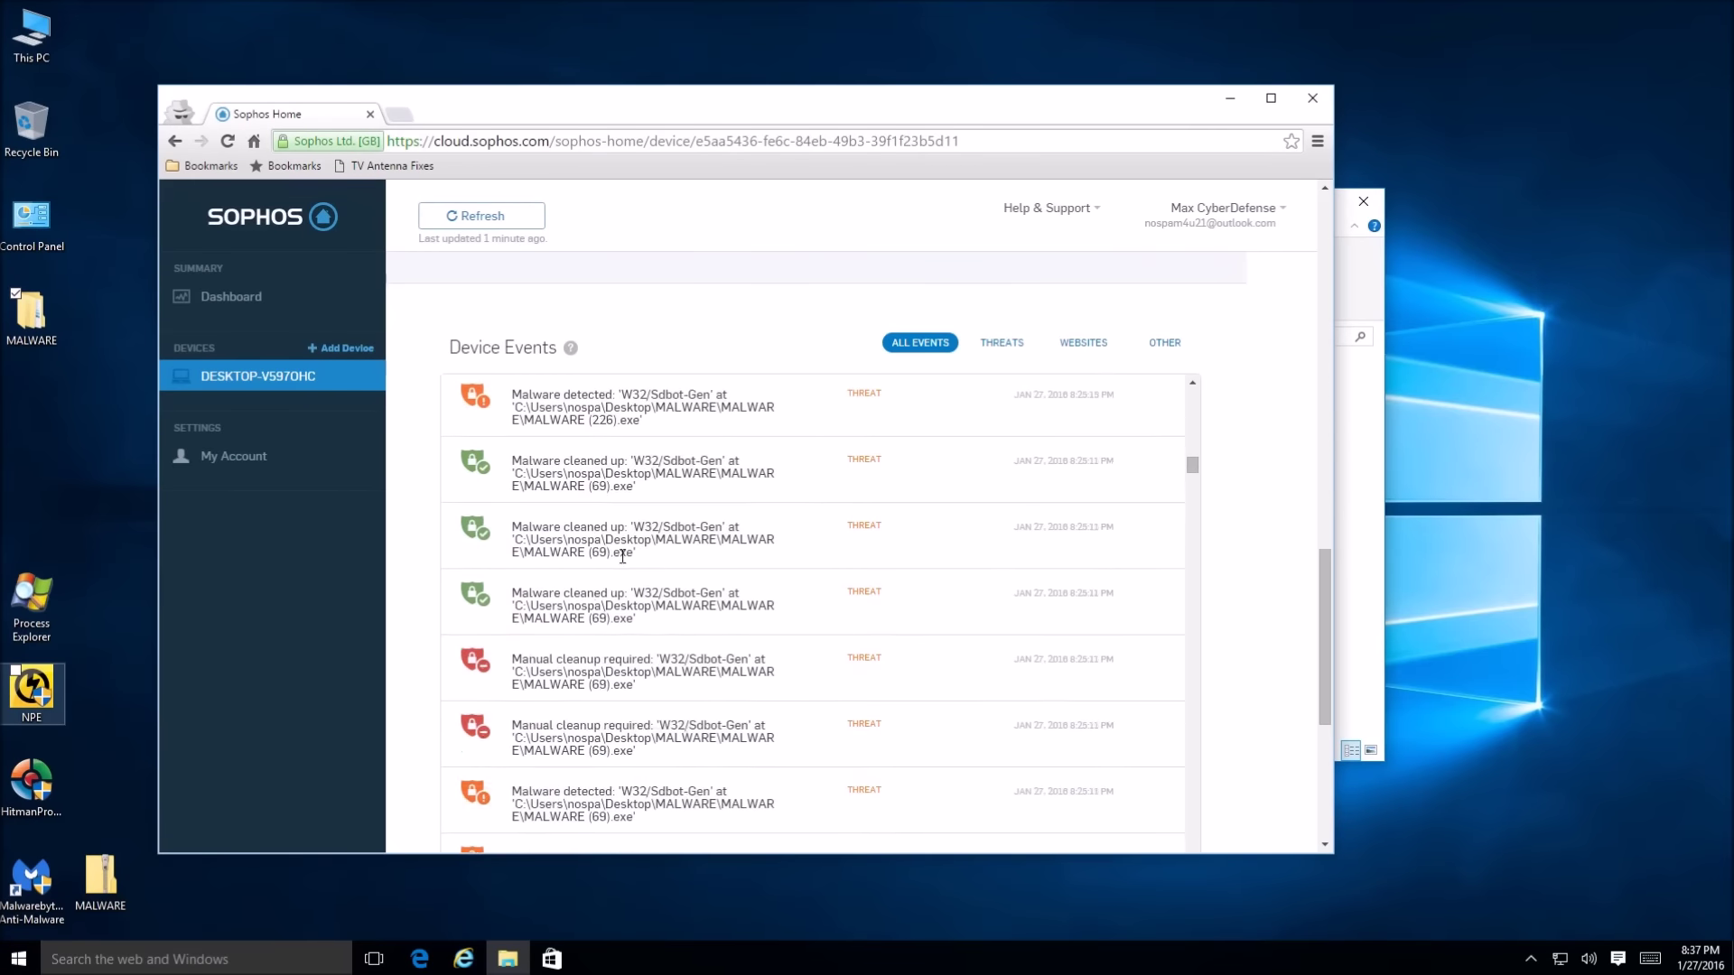
scroll(617, 559, down, 10)
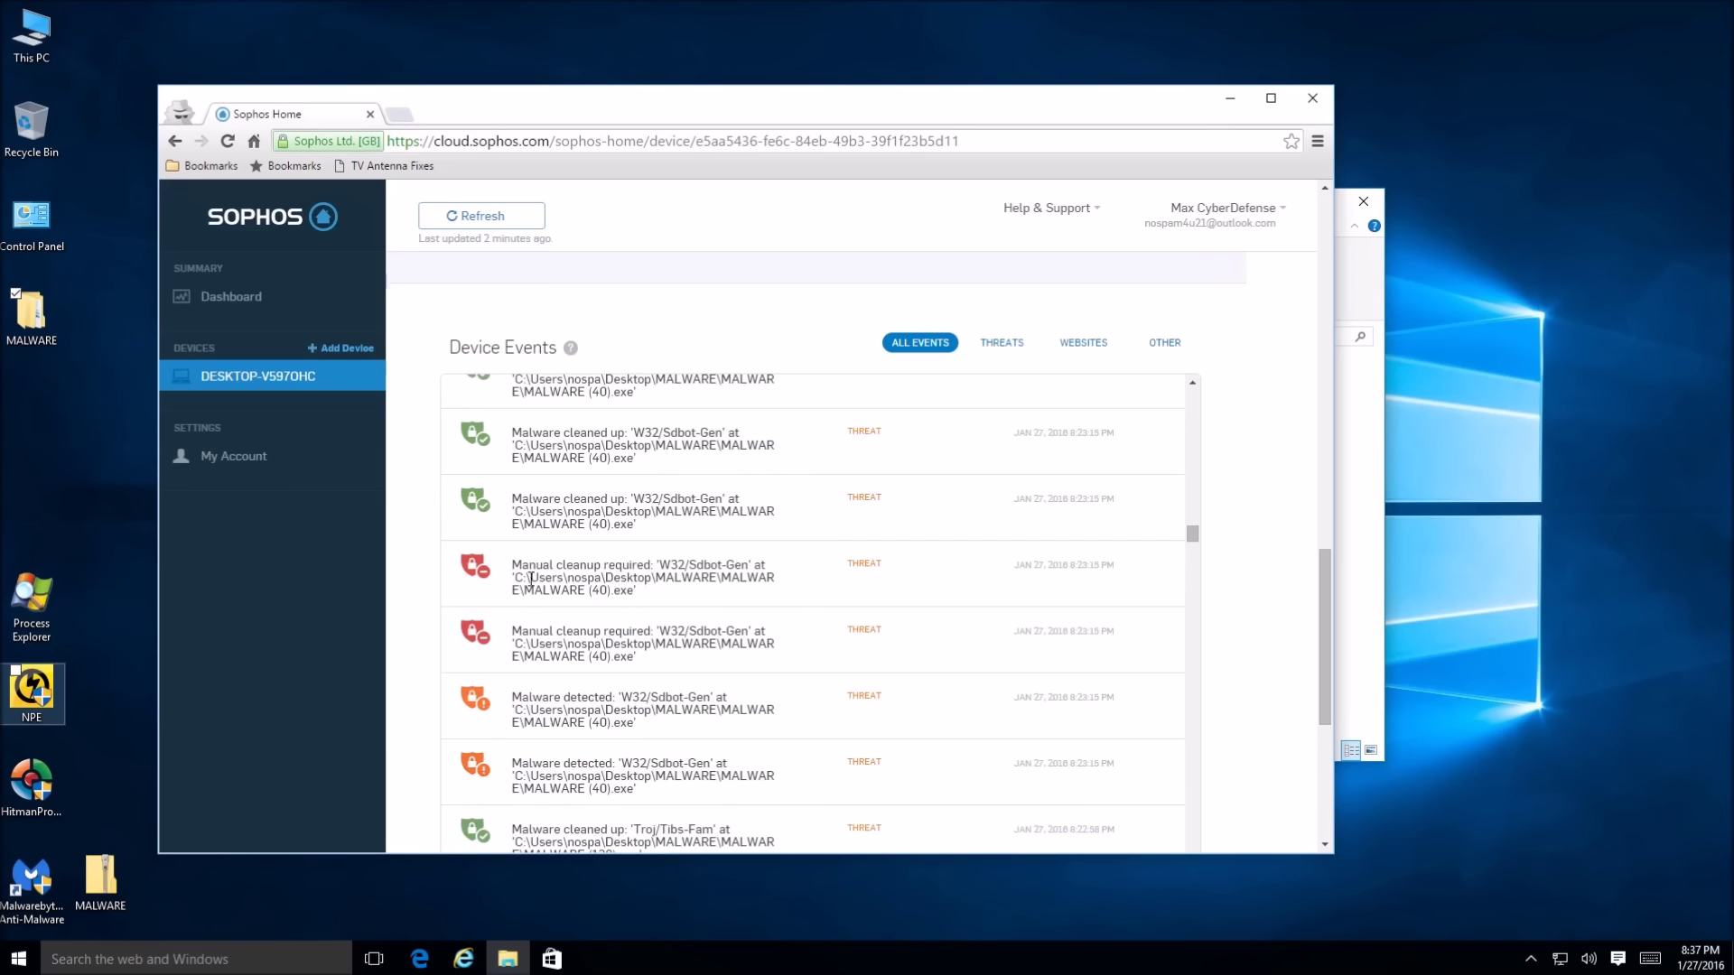
triple_click(632, 581)
click(642, 584)
drag(642, 584, 526, 589)
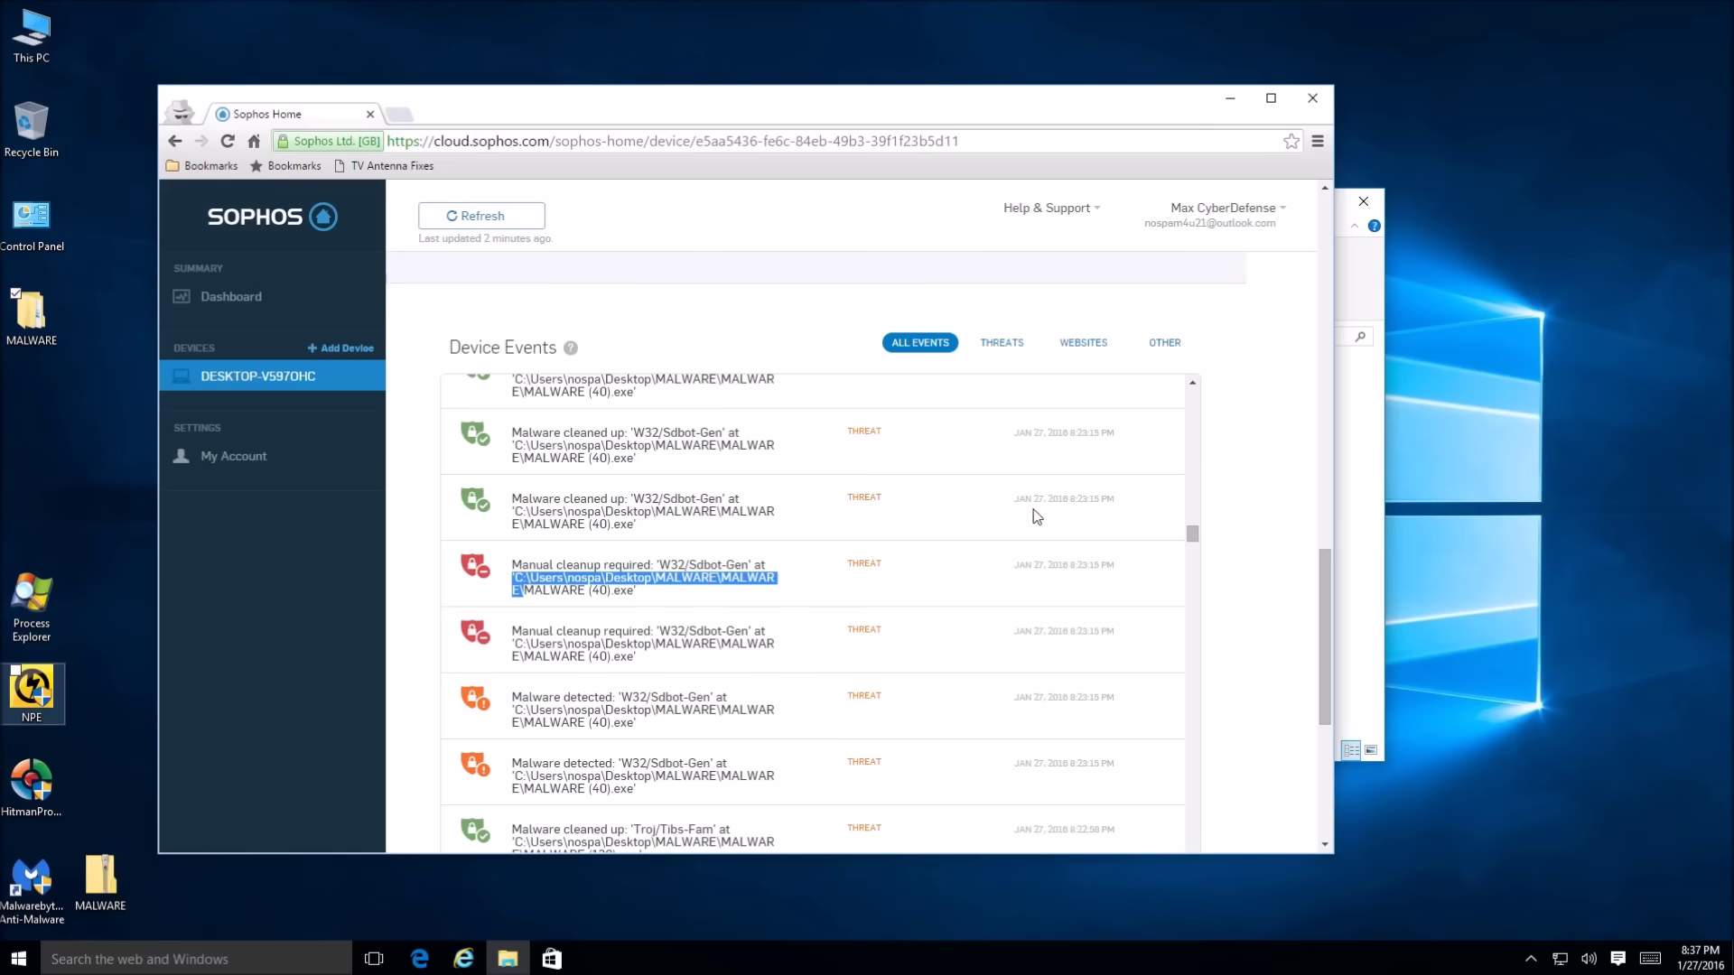
click(1222, 200)
Close the Sophos Home browser, open the inner MALWARE folder's 11 samples, and launch Process Explorer beside it
drag(1091, 102, 592, 155)
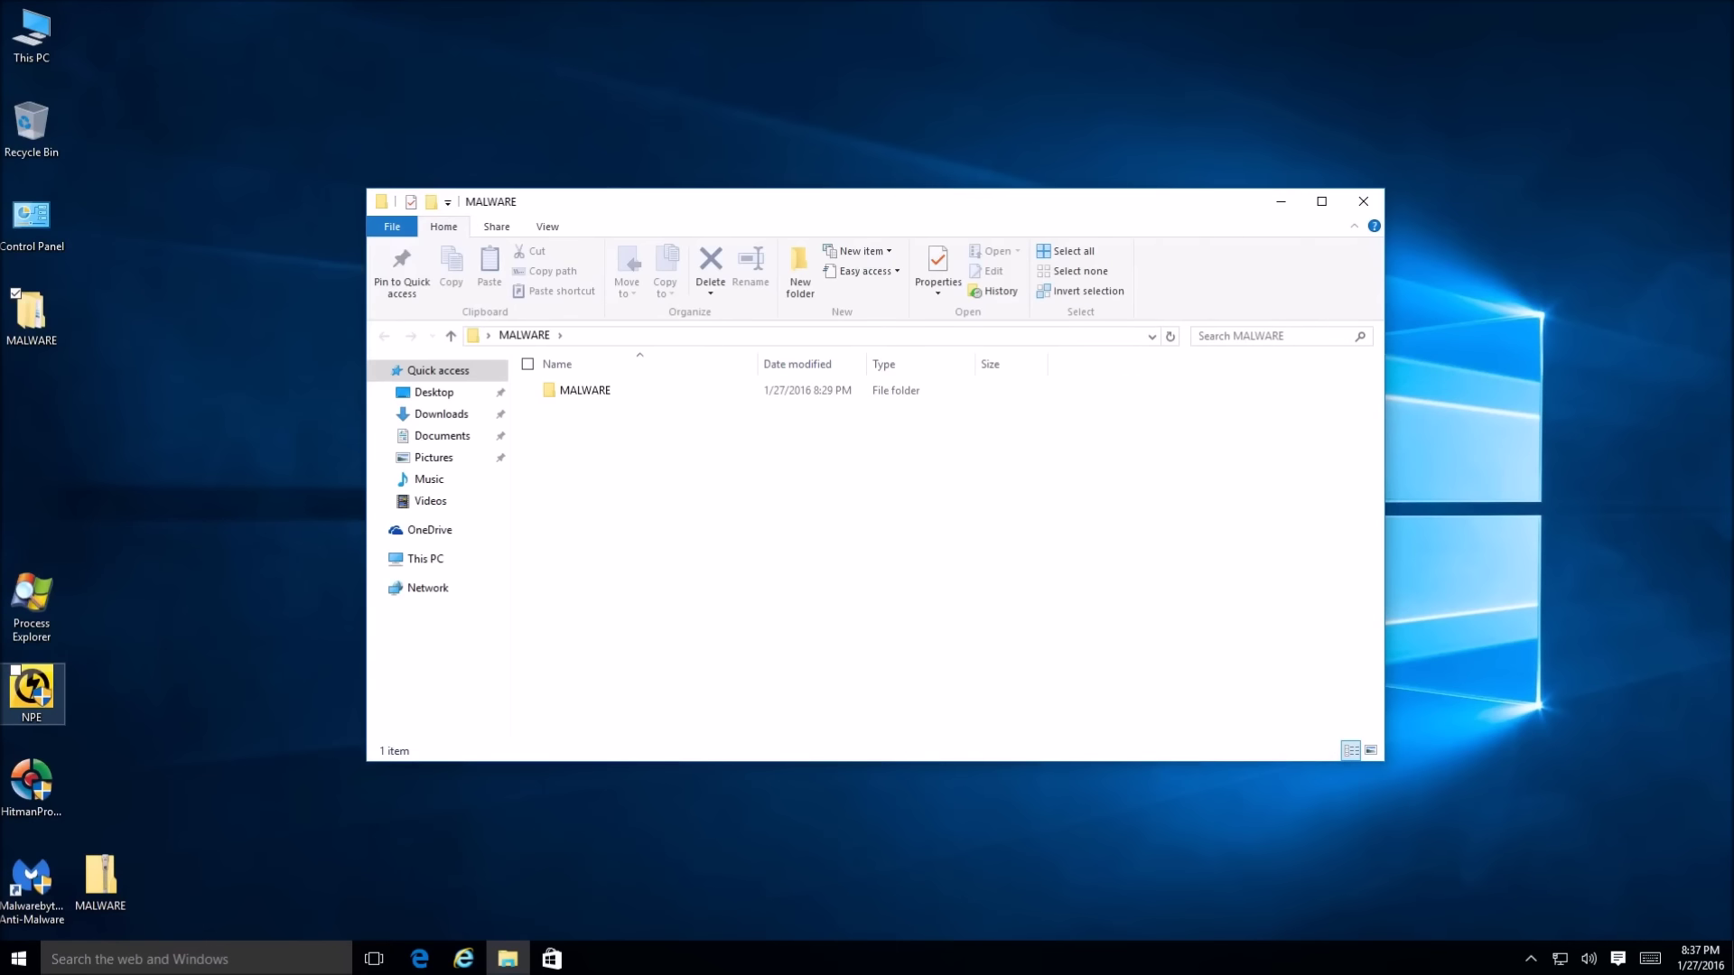
double_click(618, 395)
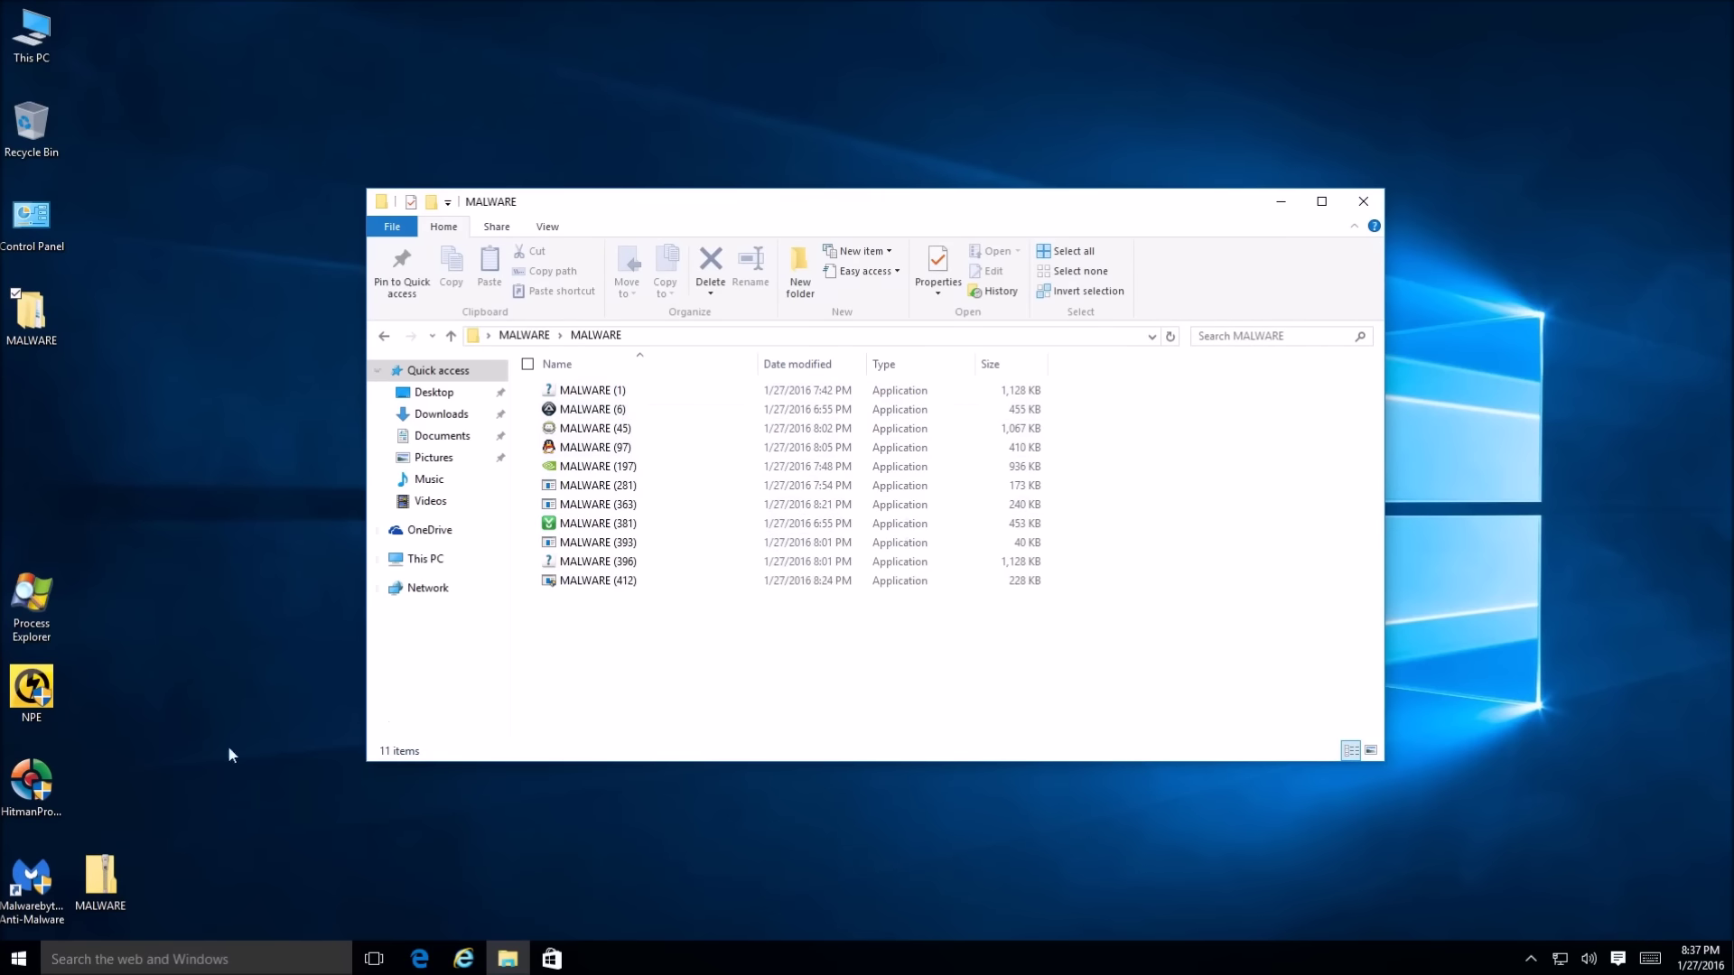
double_click(51, 599)
drag(789, 198, 539, 244)
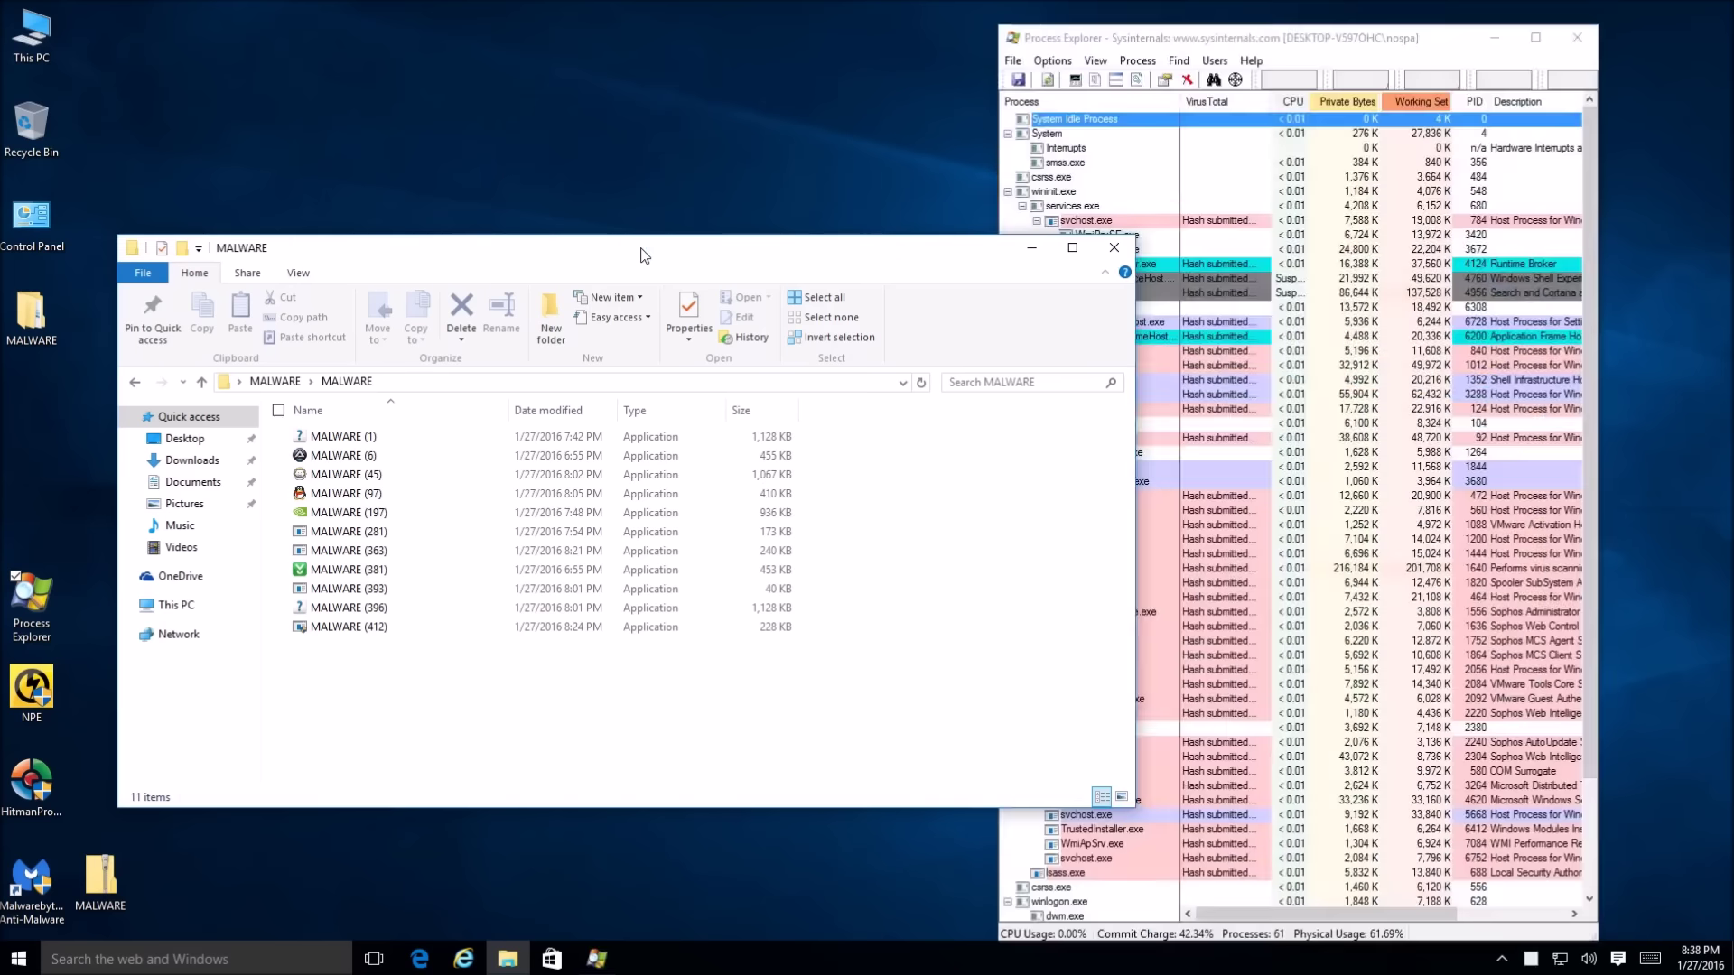
Arrange Process Explorer beside the MALWARE folder and check VirusTotal scores like 0/53 and 0/55
drag(1427, 39, 1560, 22)
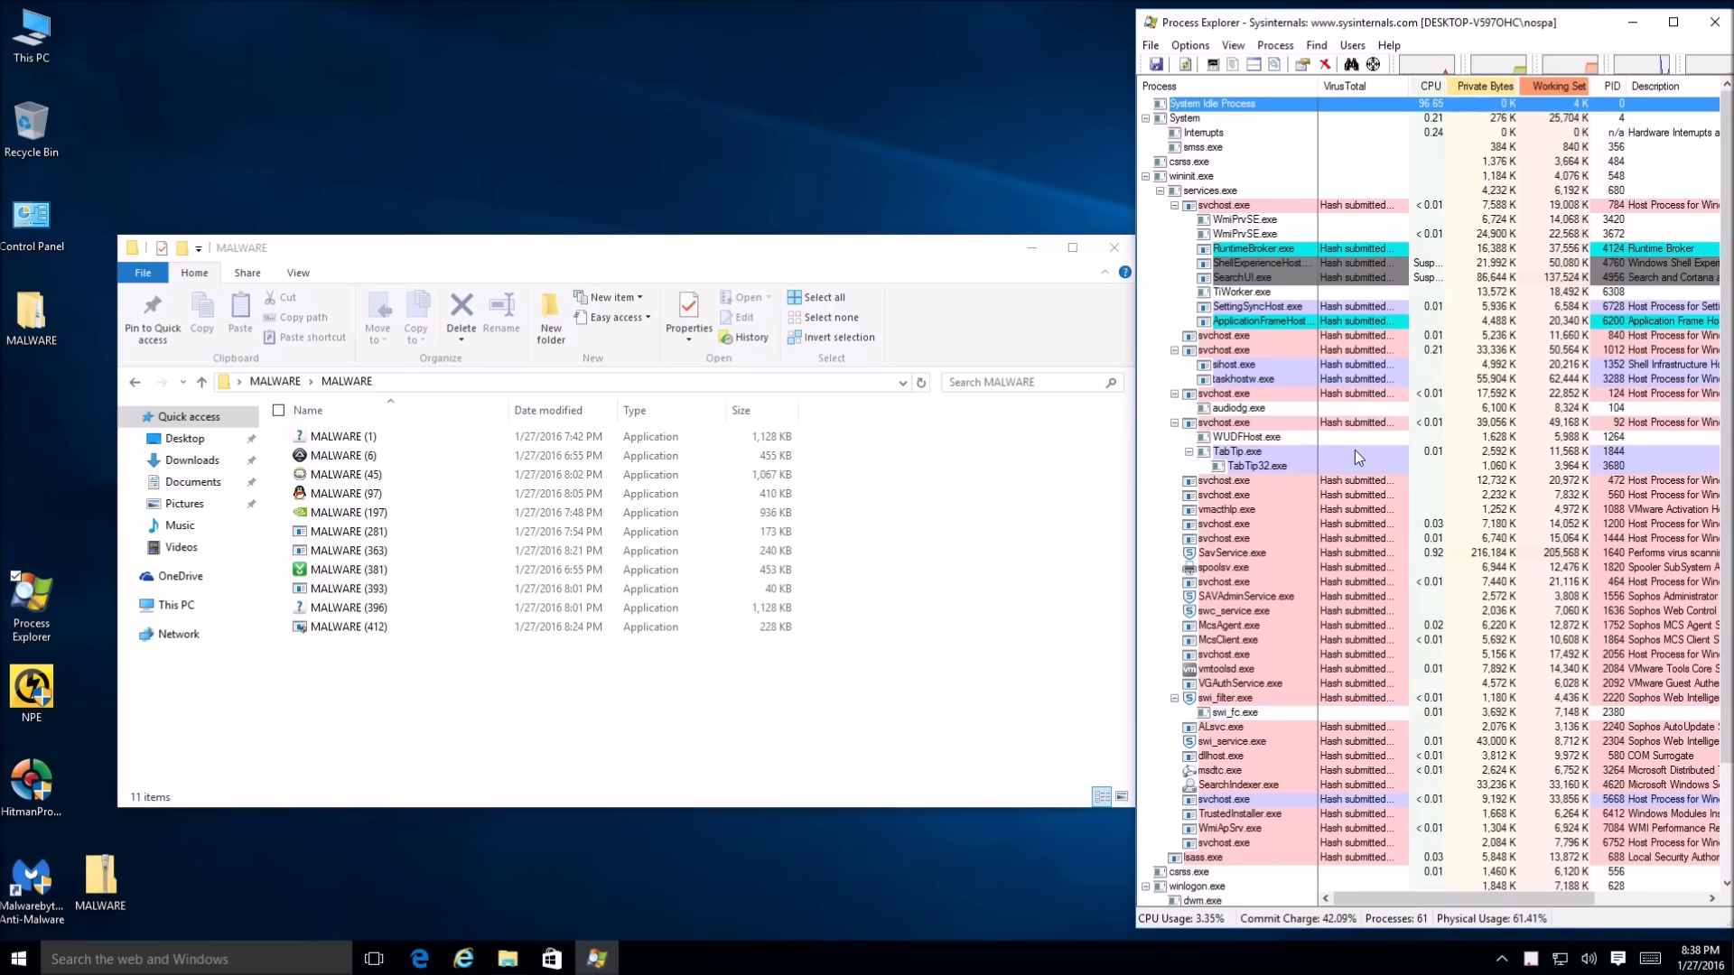
scroll(1360, 452, down, 3)
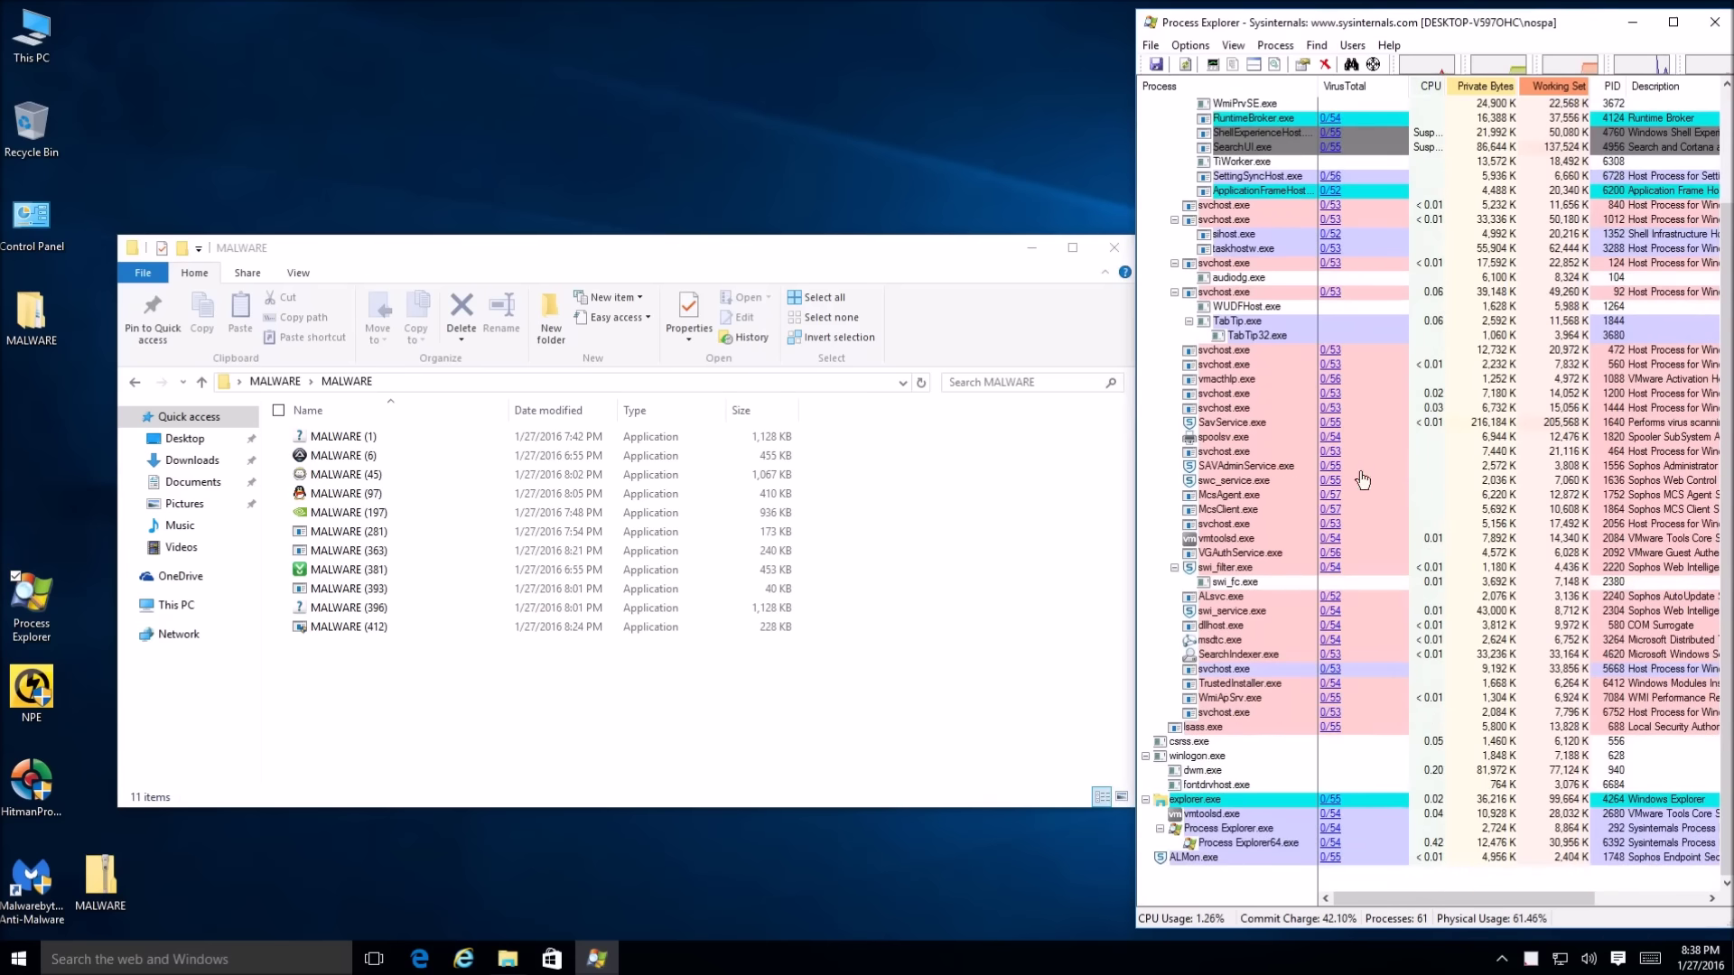
scroll(1354, 585, up, 3)
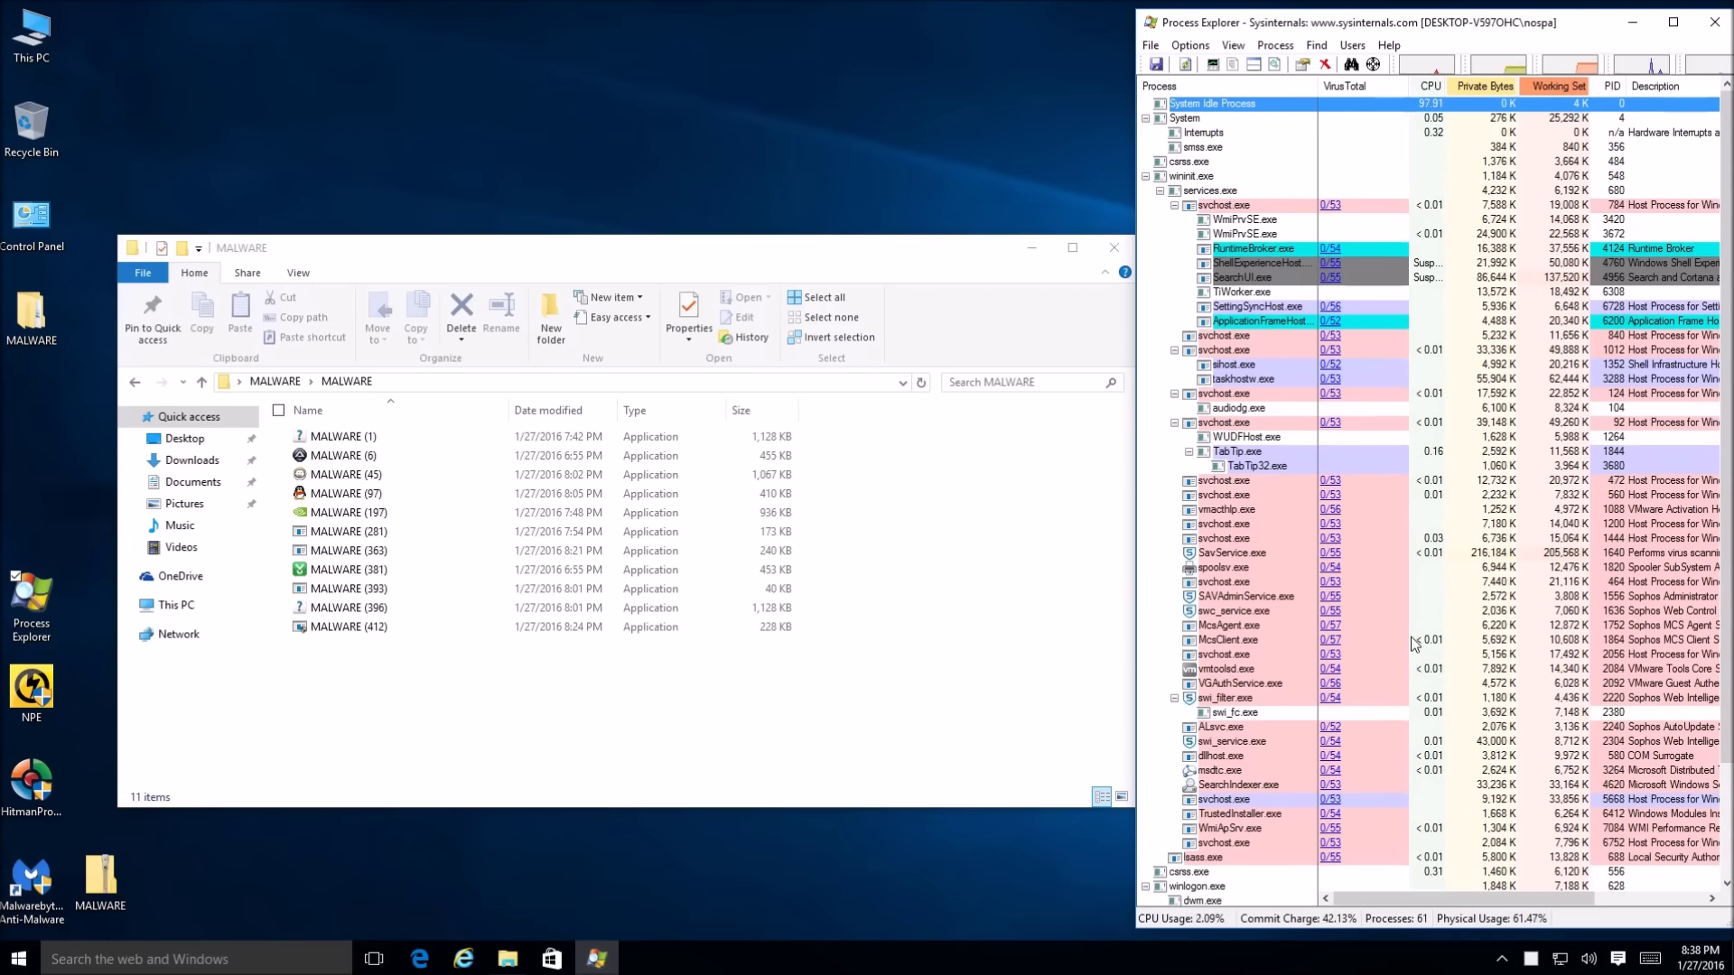
scroll(1394, 639, down, 3)
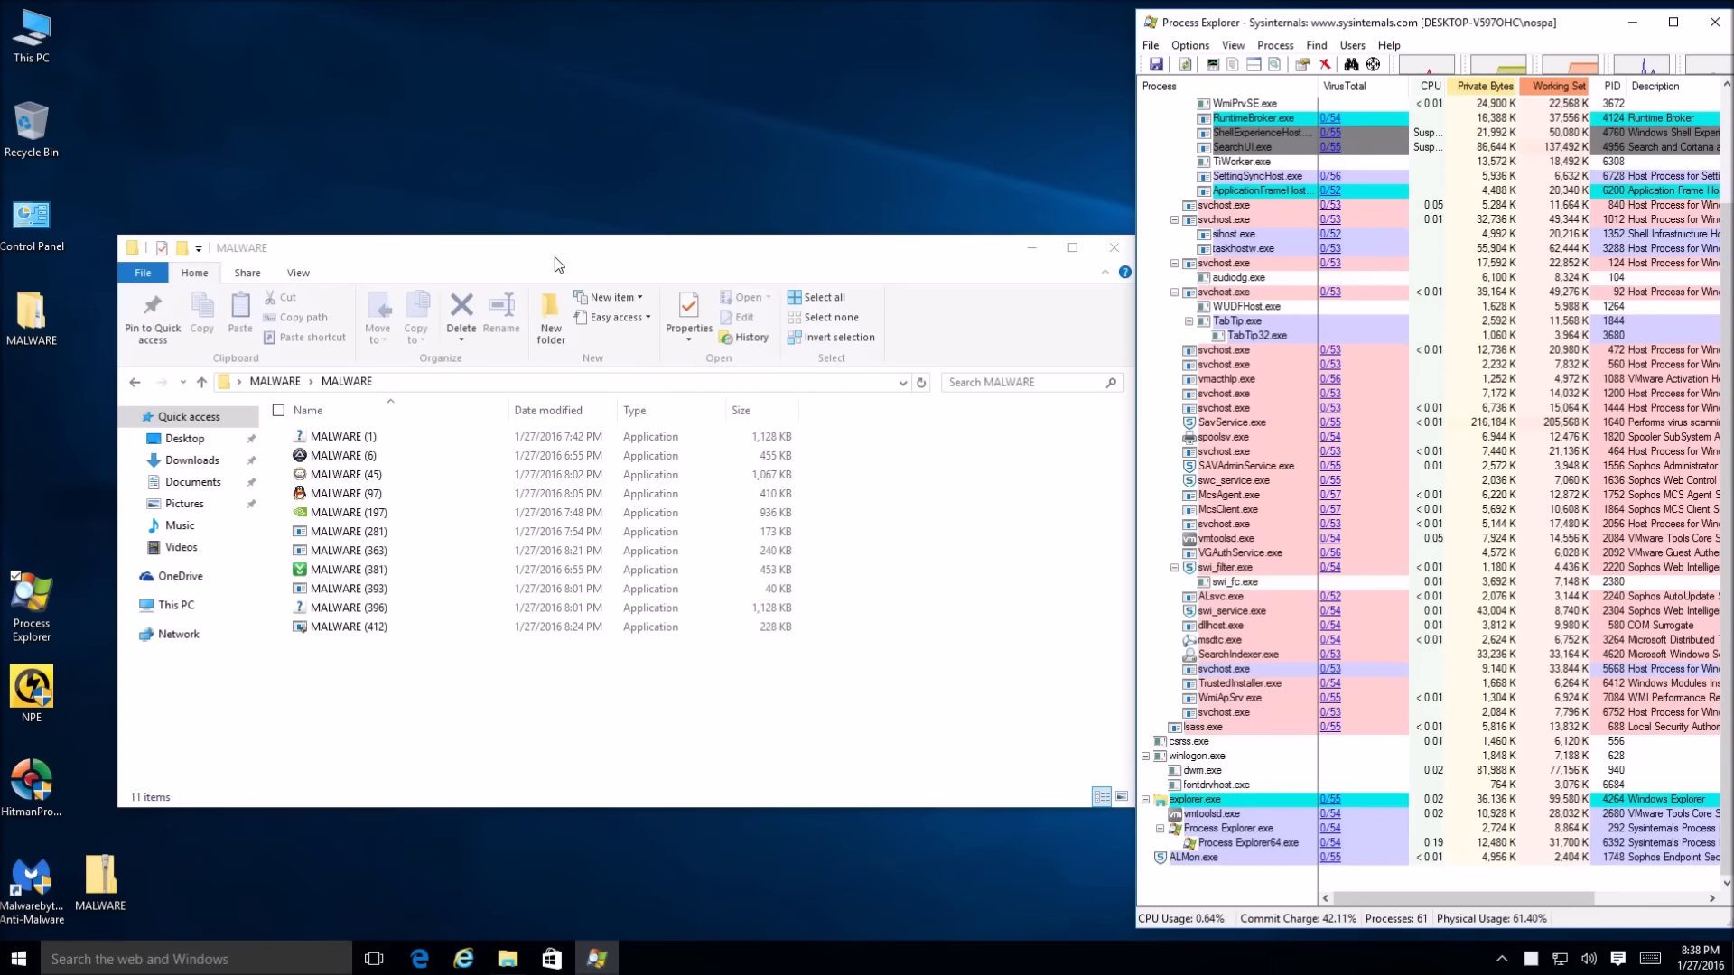
drag(554, 257, 488, 240)
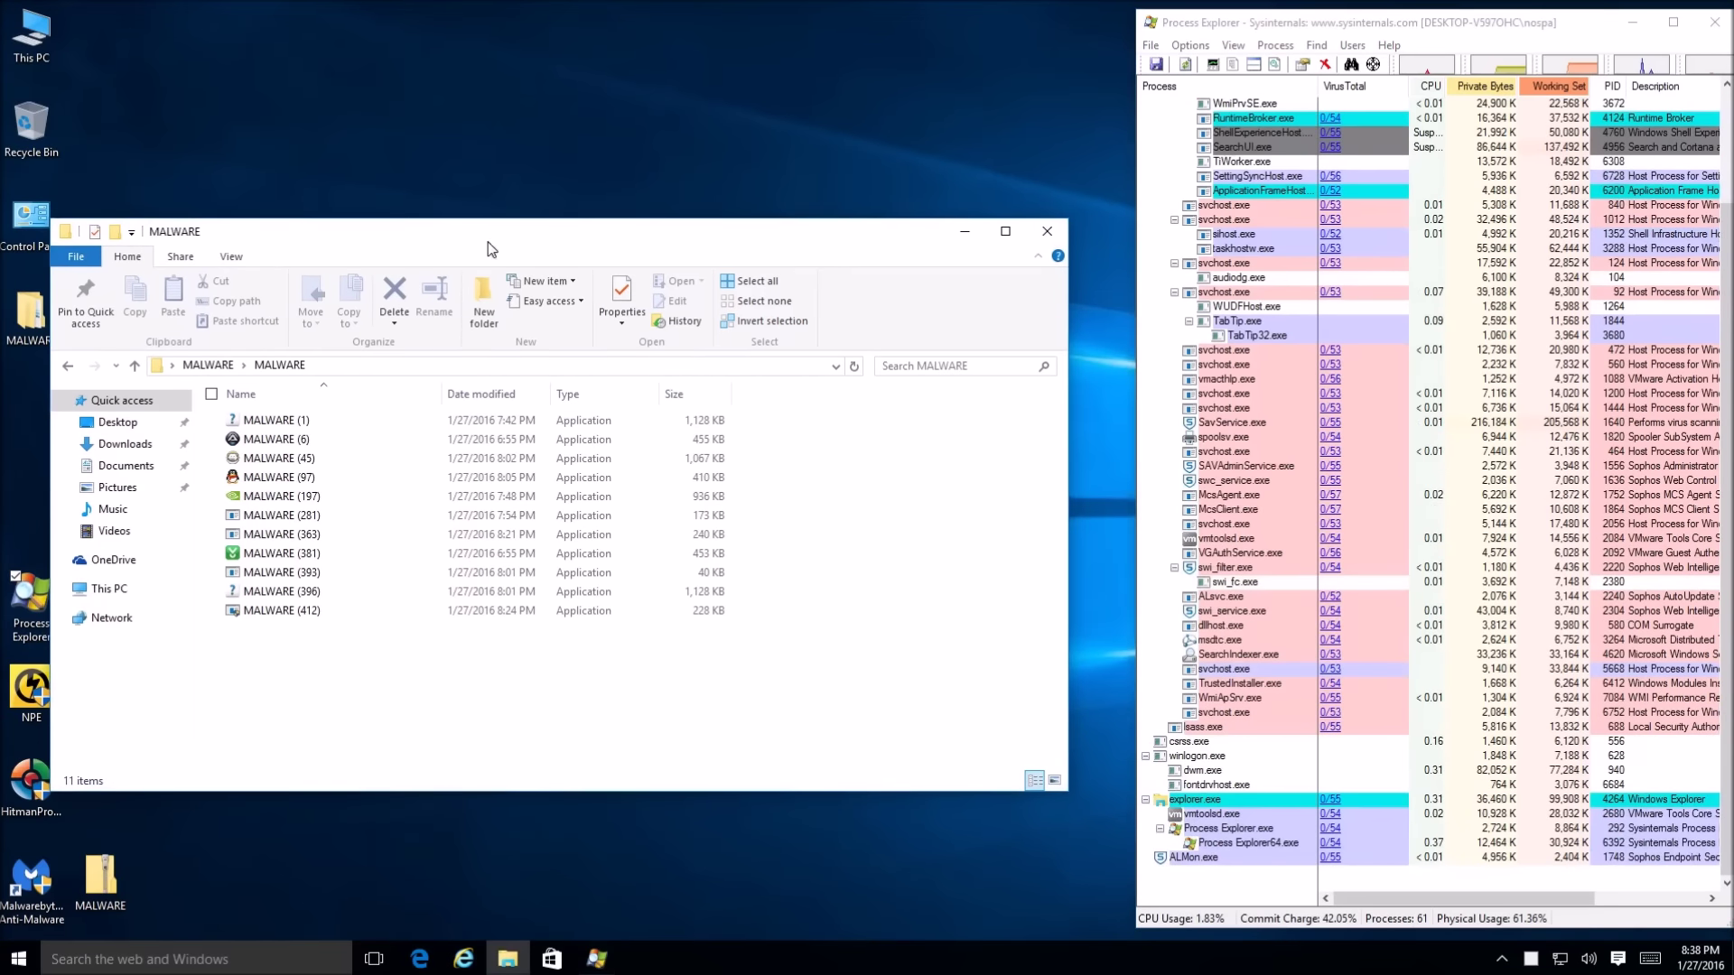
Run MALWARE (1) and MALWARE (6) with admin rights, closing Adobe Help Viewer and declining the Windows feature install
double_click(295, 429)
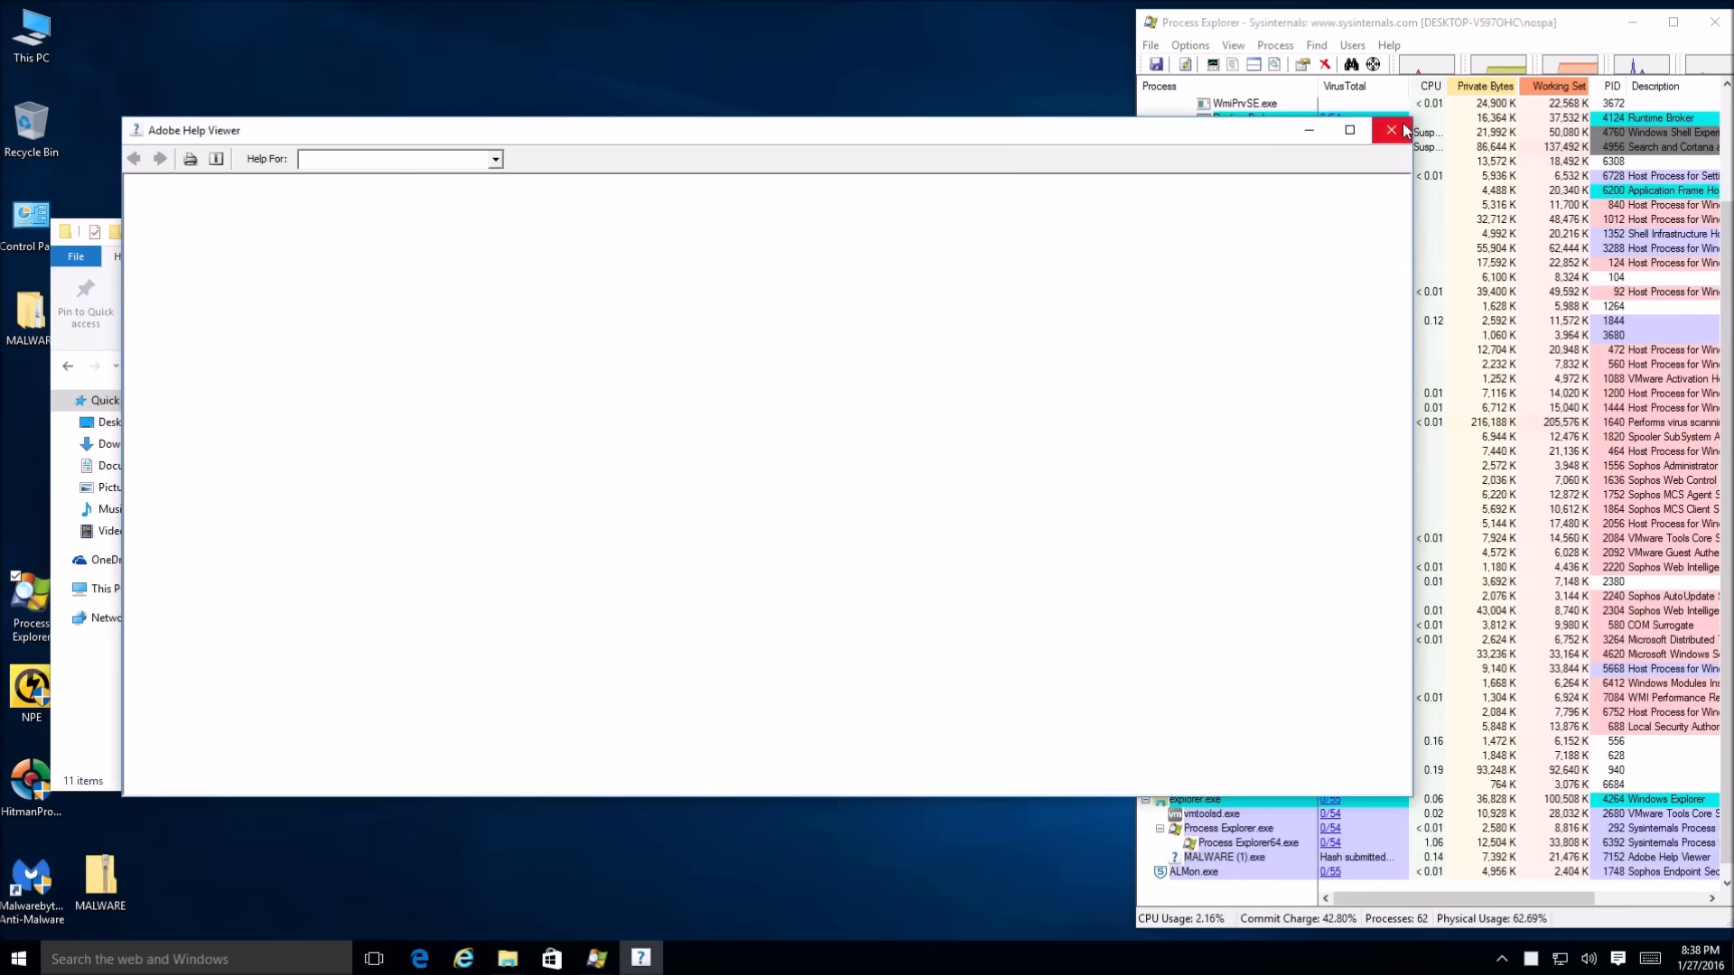
click(1405, 129)
double_click(285, 439)
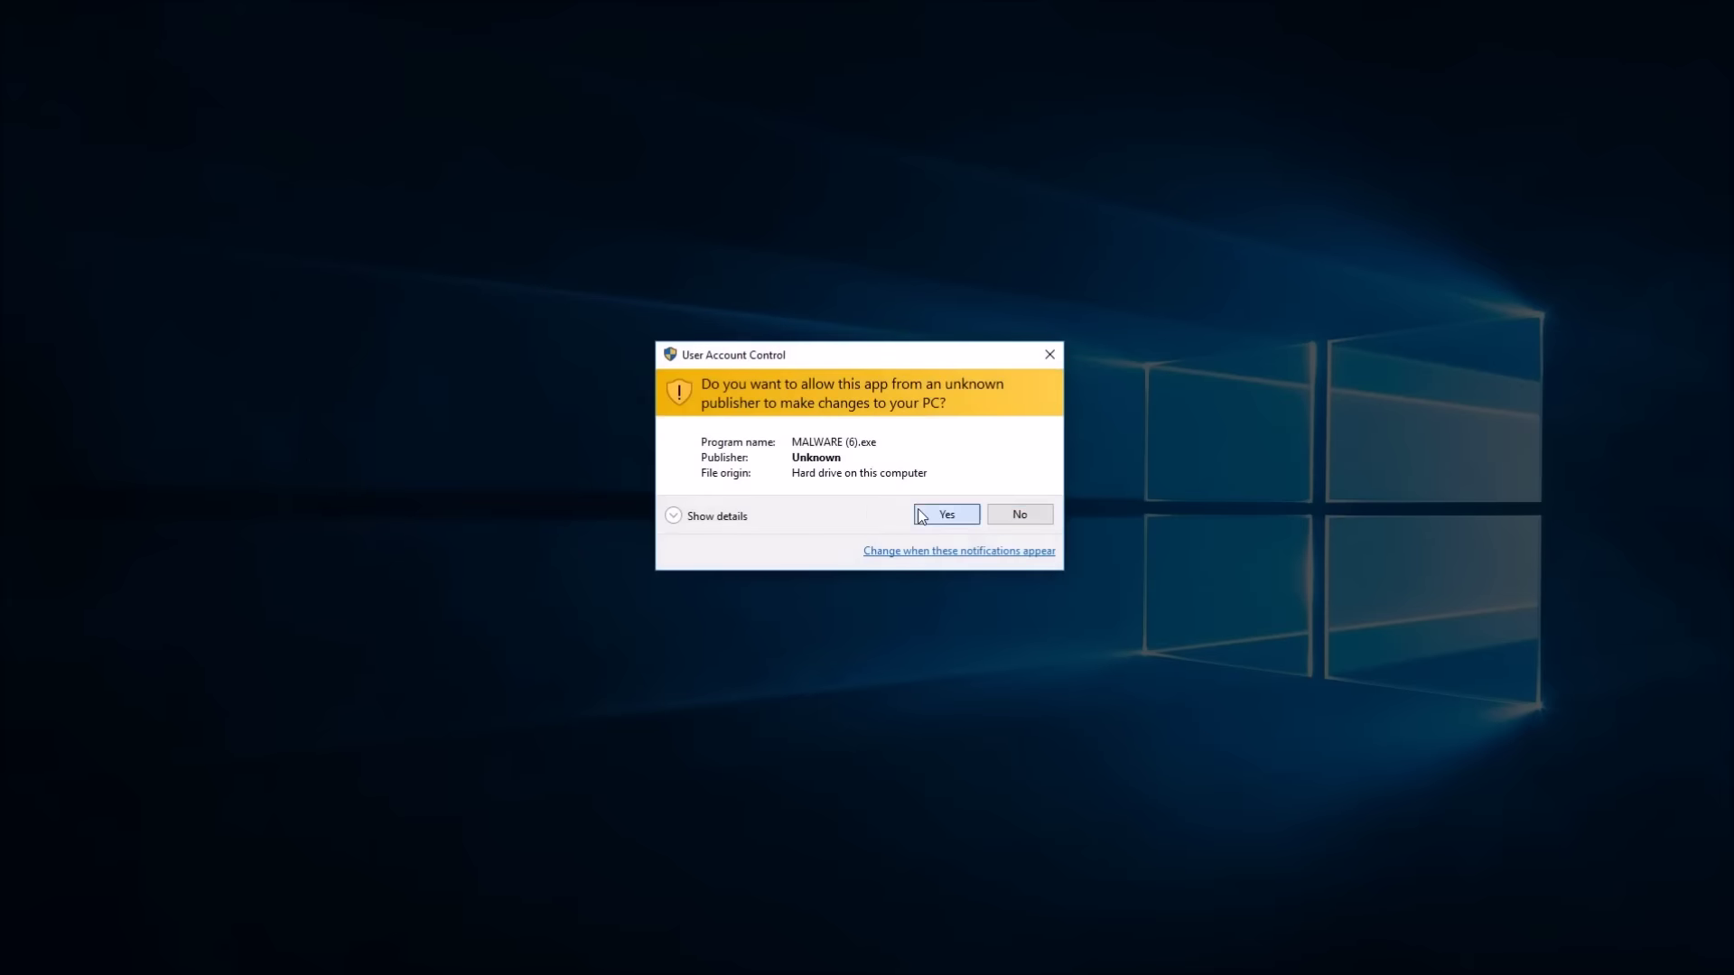
click(923, 513)
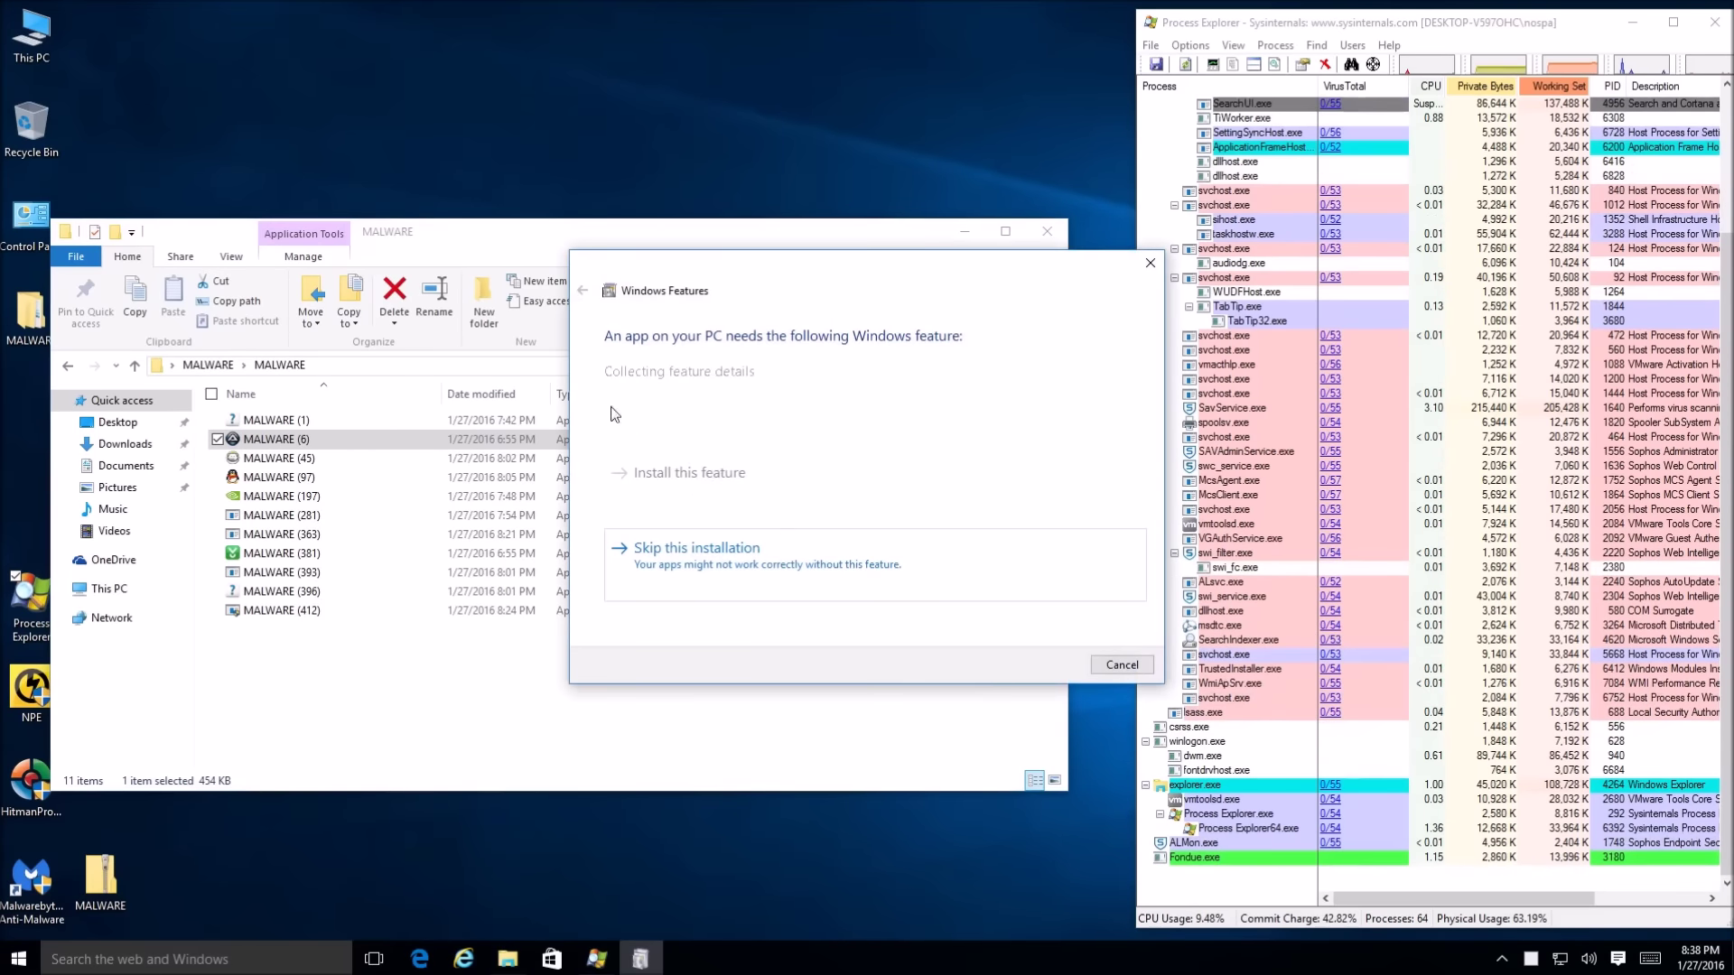
click(1122, 665)
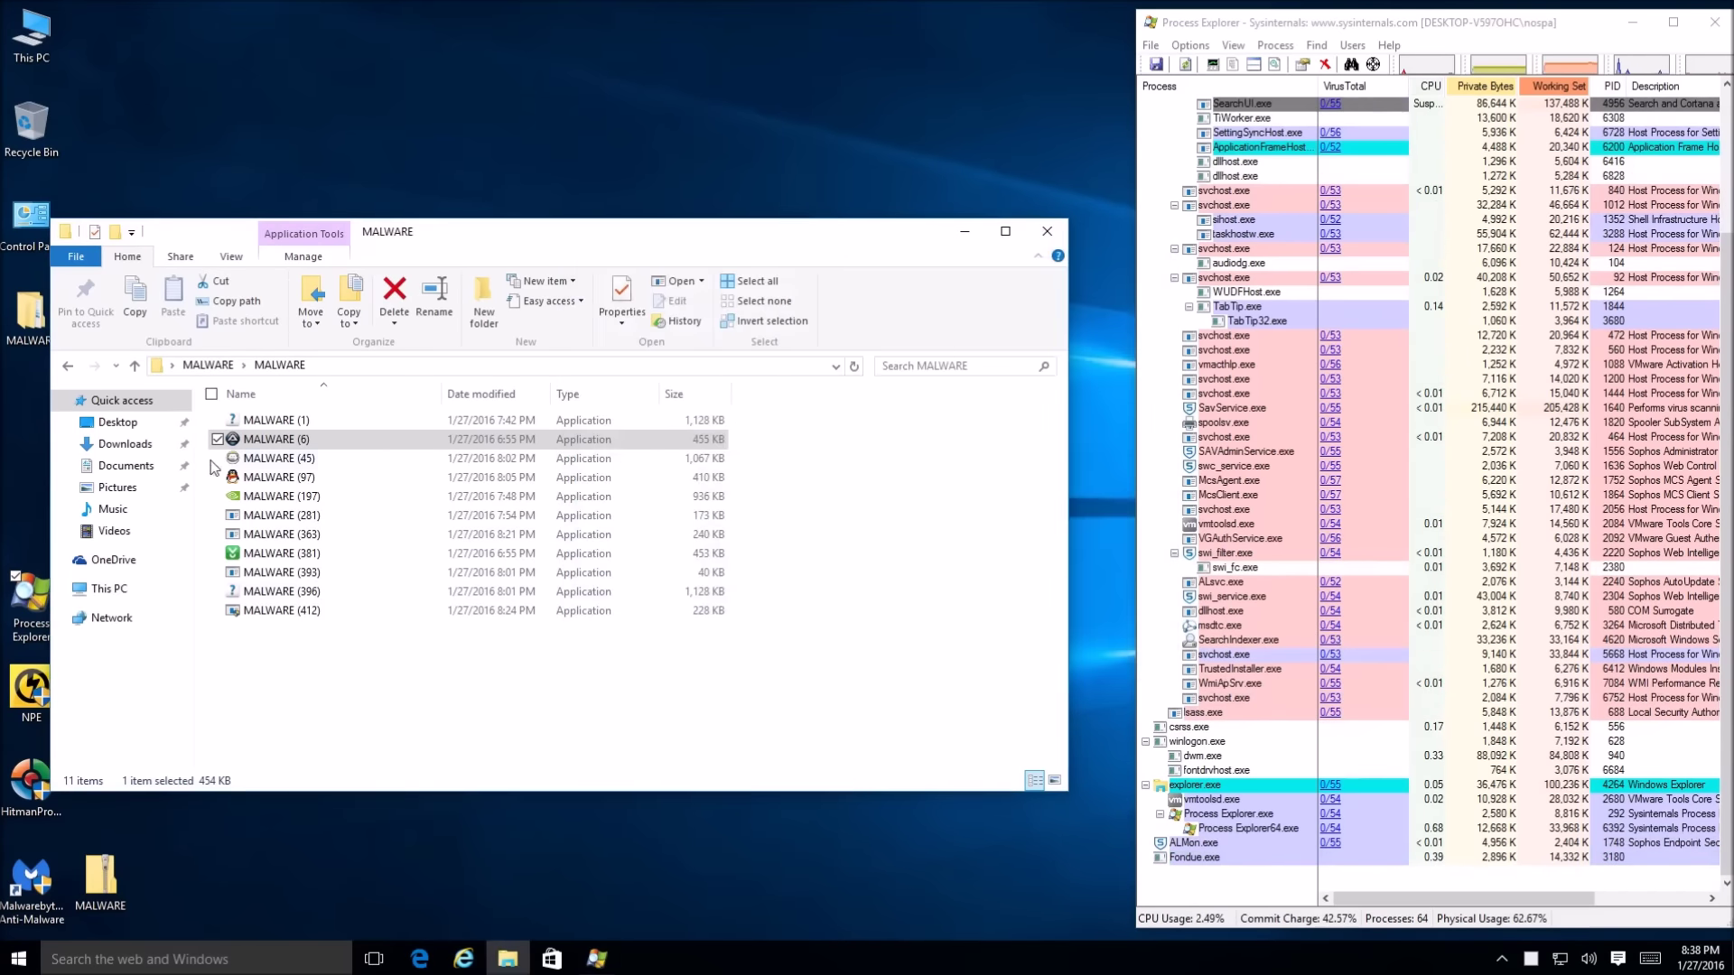
Run MALWARE (197) and dismiss the crashed sample's stopped-working error reports
click(215, 464)
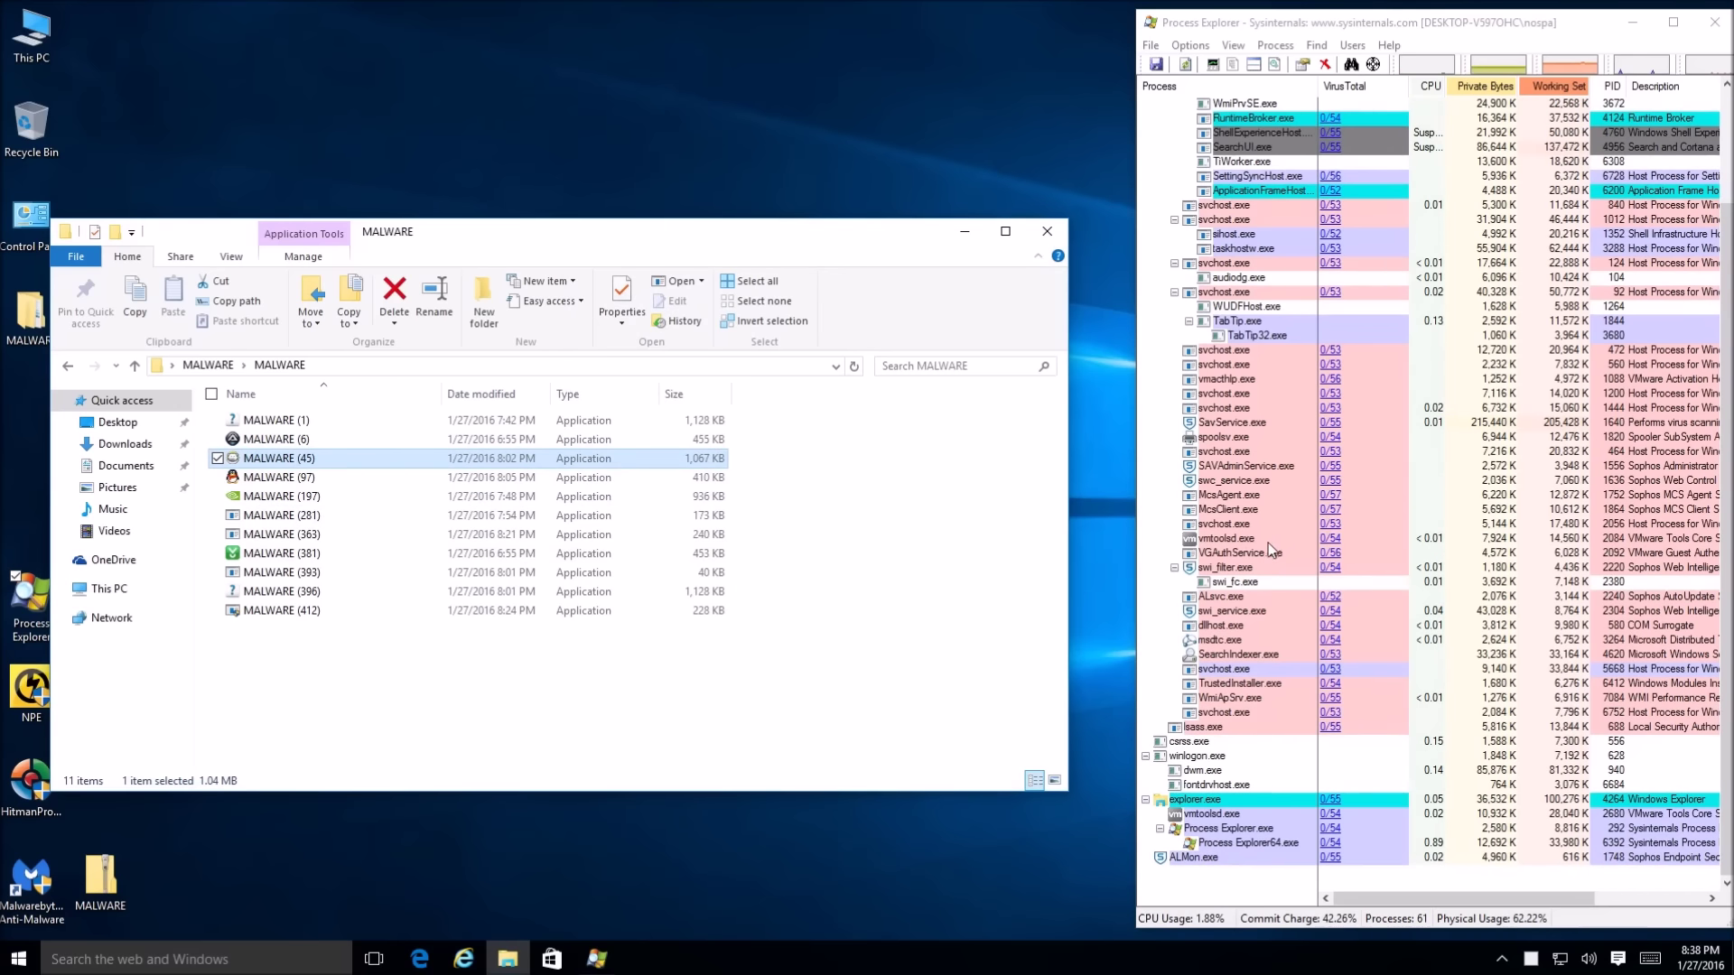
scroll(1185, 702, up, 3)
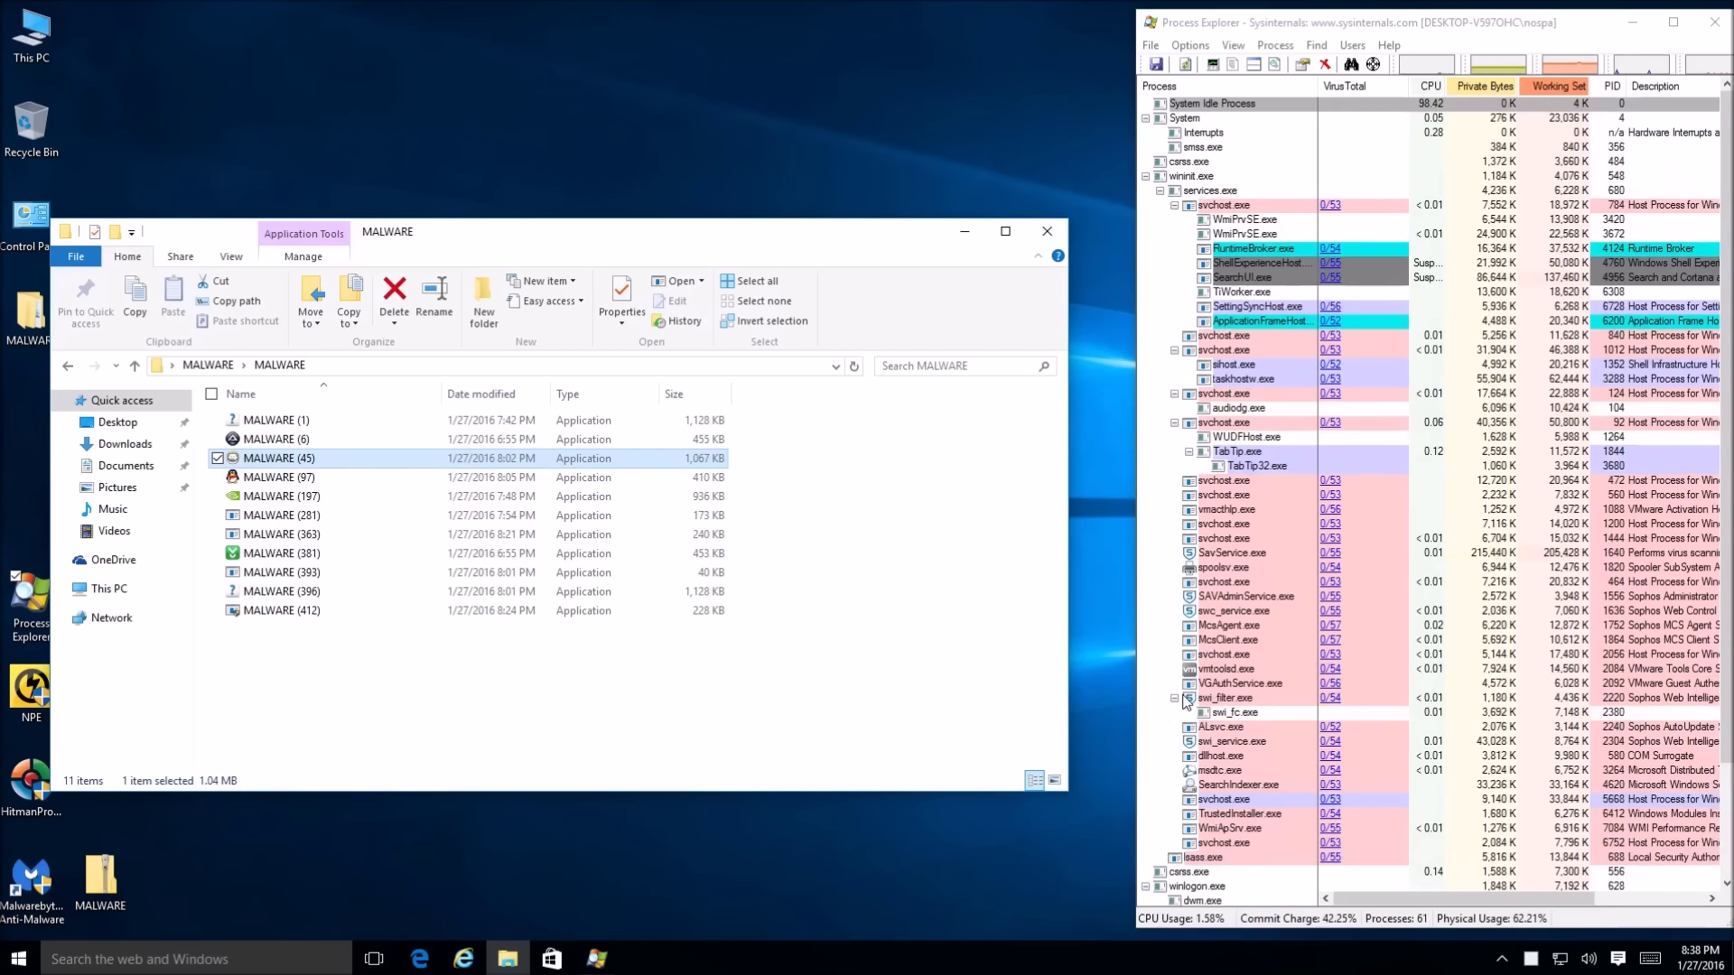
scroll(1251, 637, down, 3)
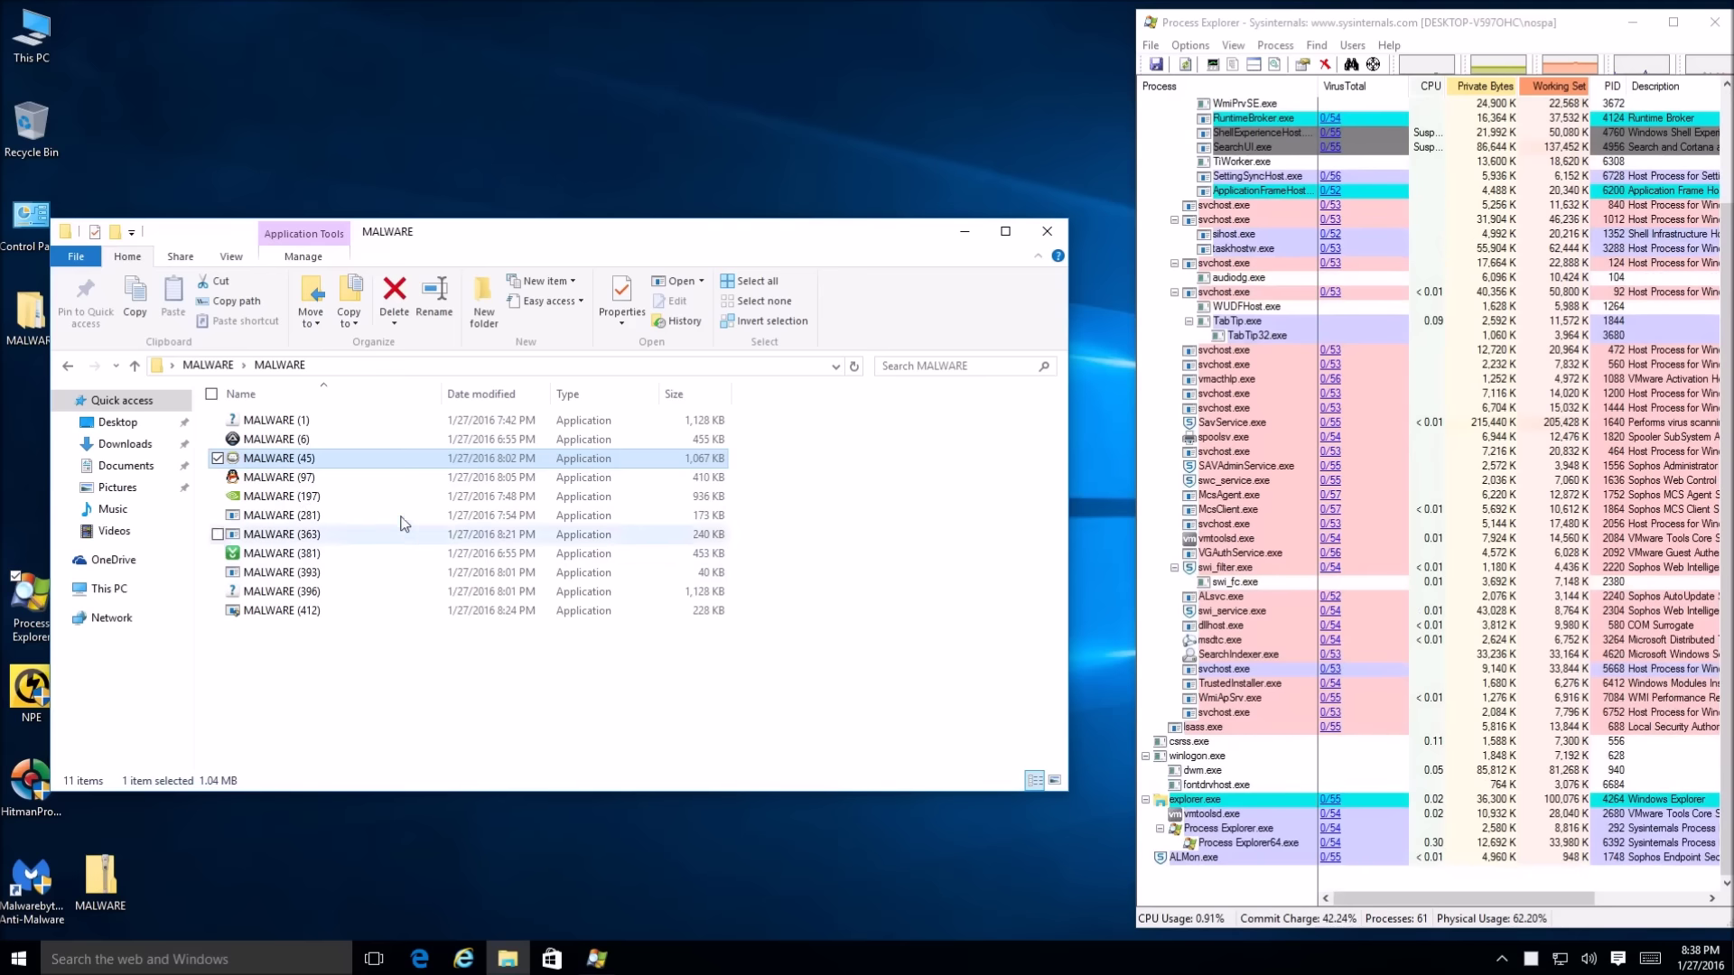
click(356, 478)
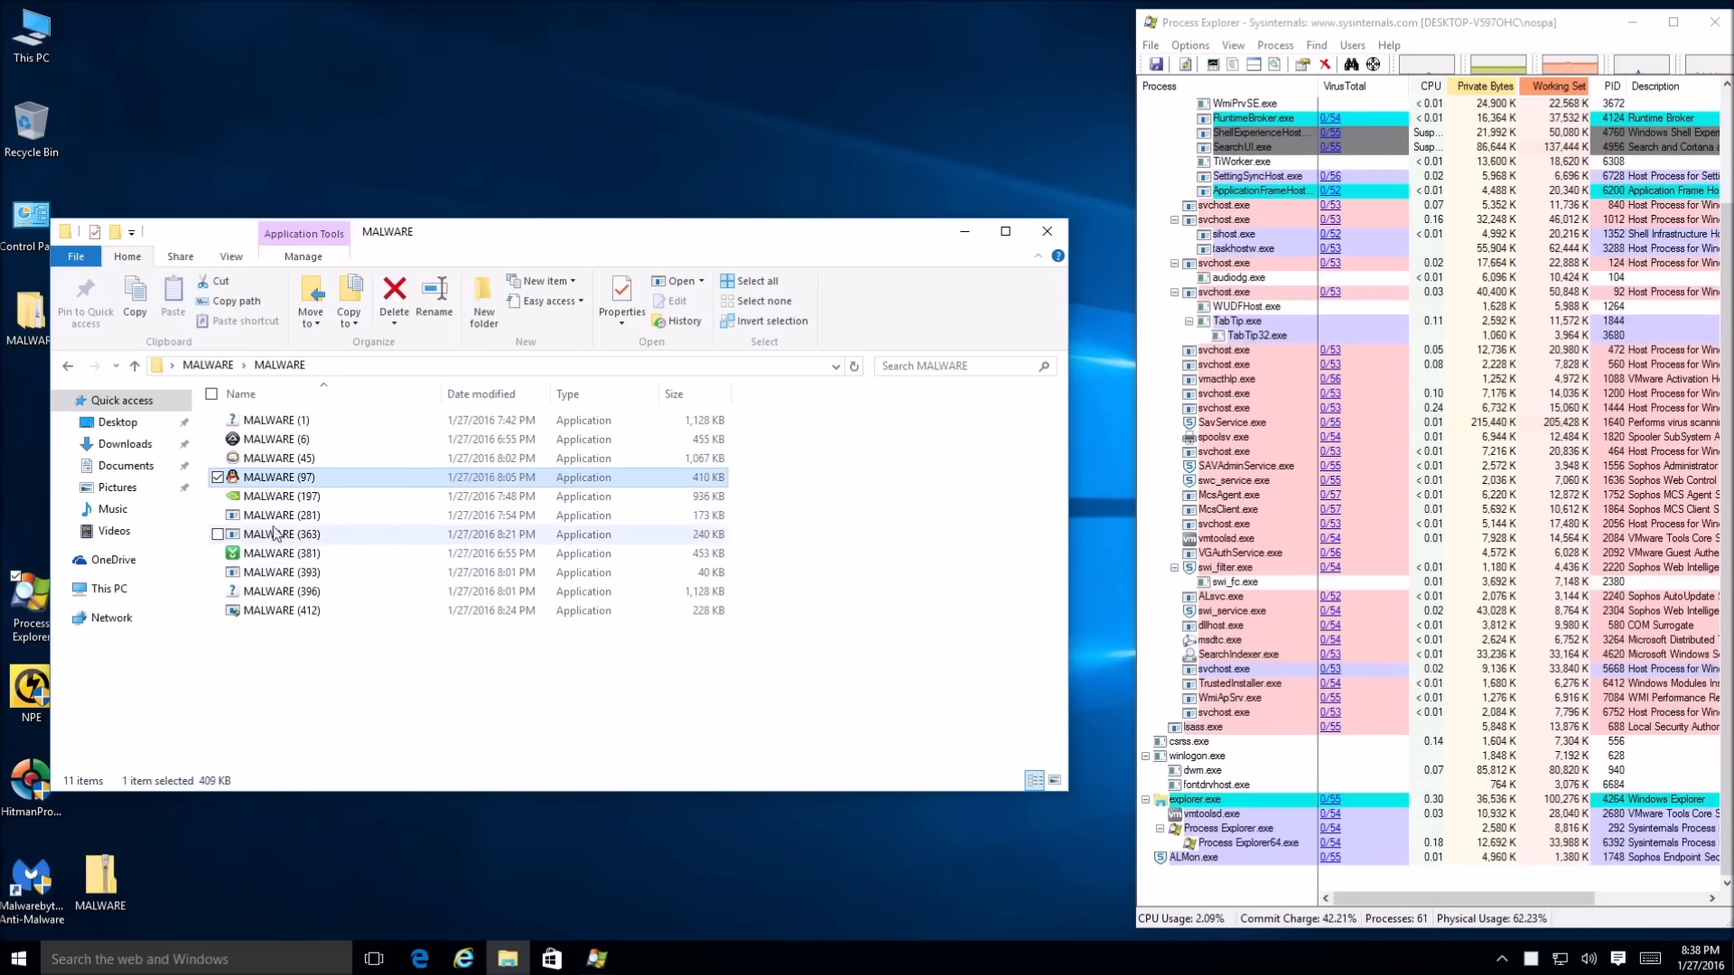
double_click(278, 498)
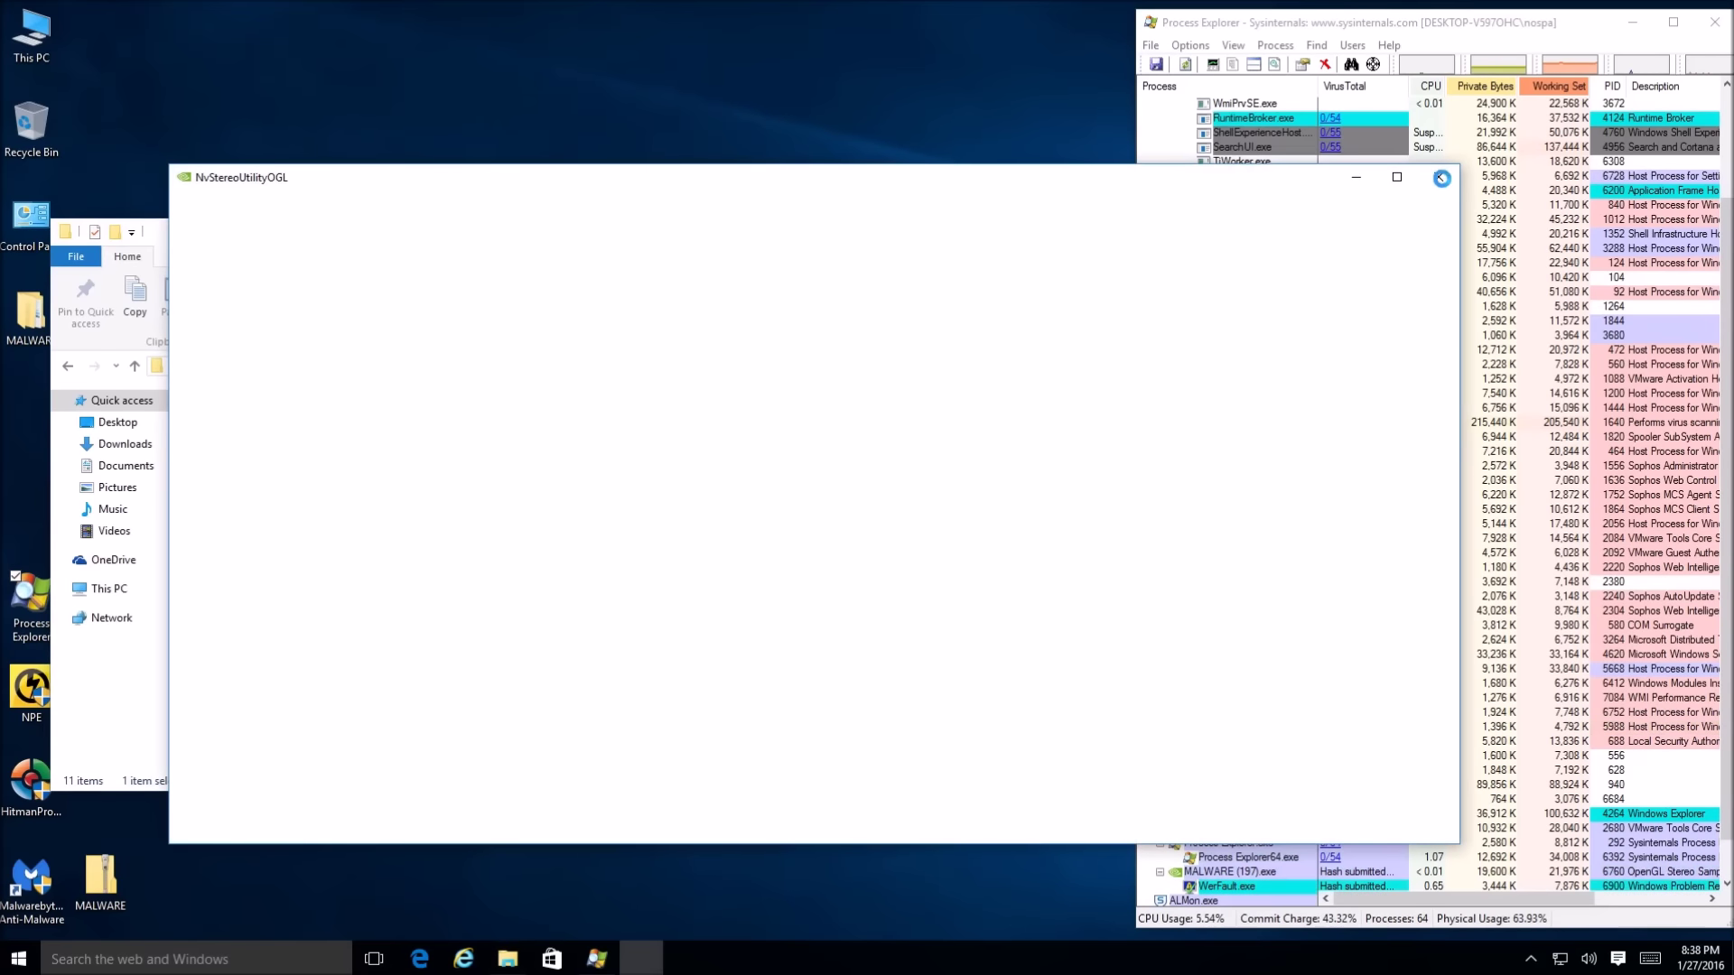
click(960, 498)
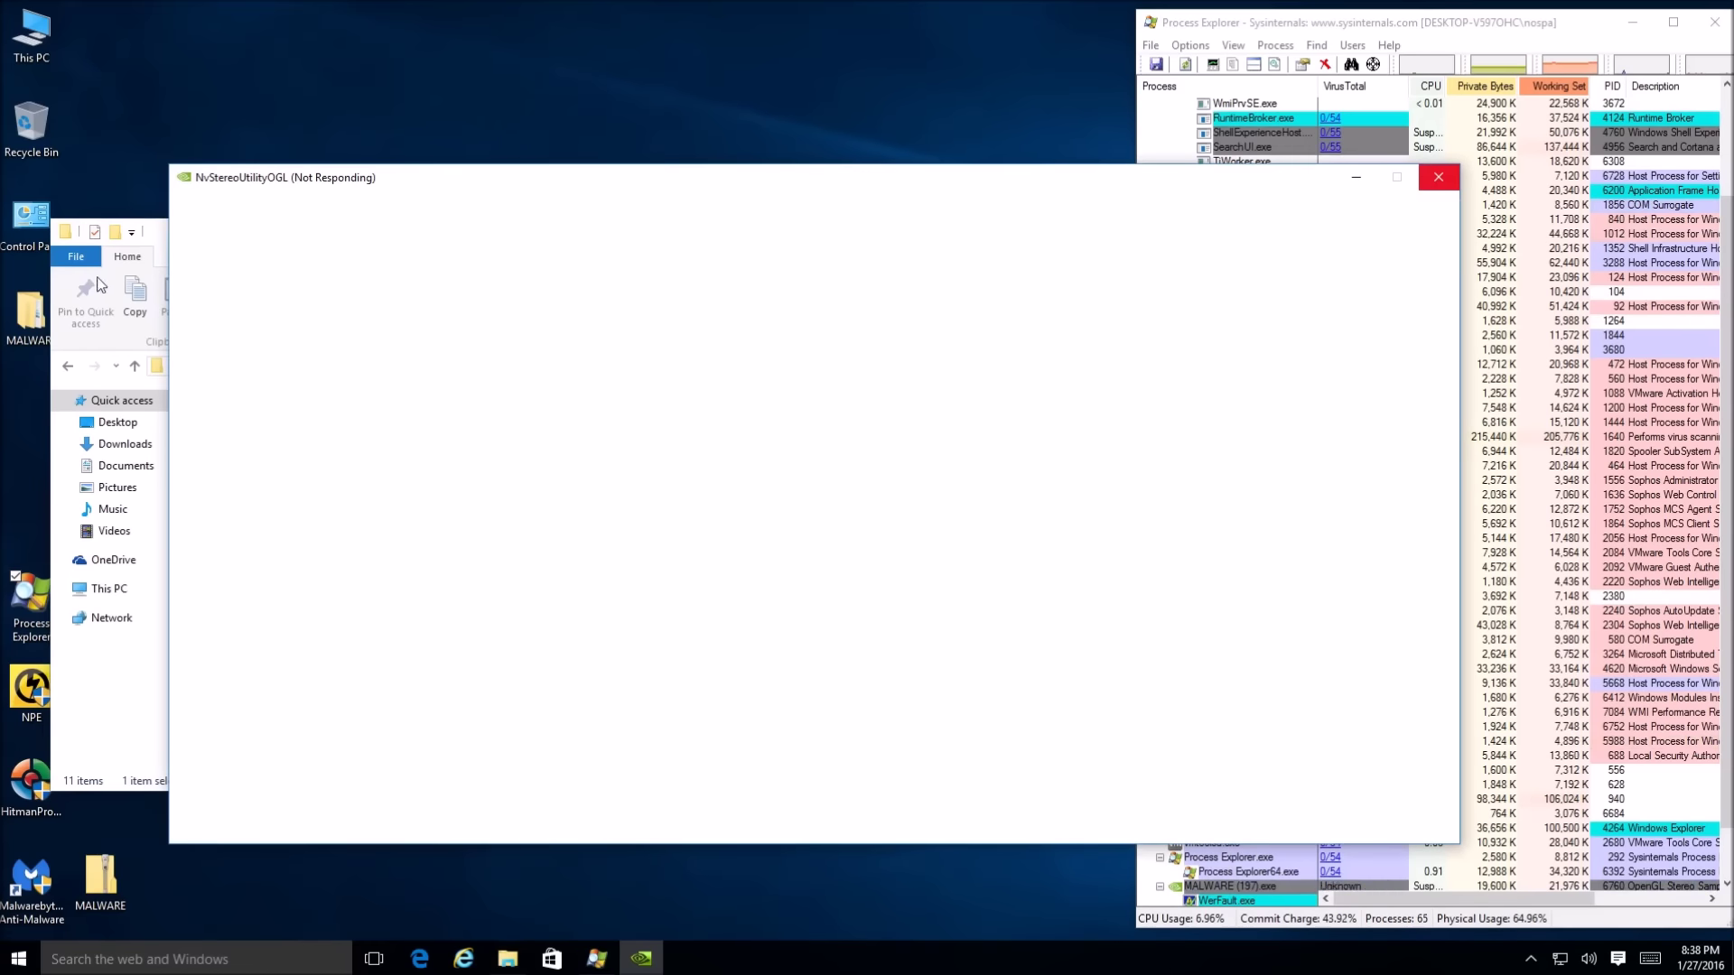
click(160, 237)
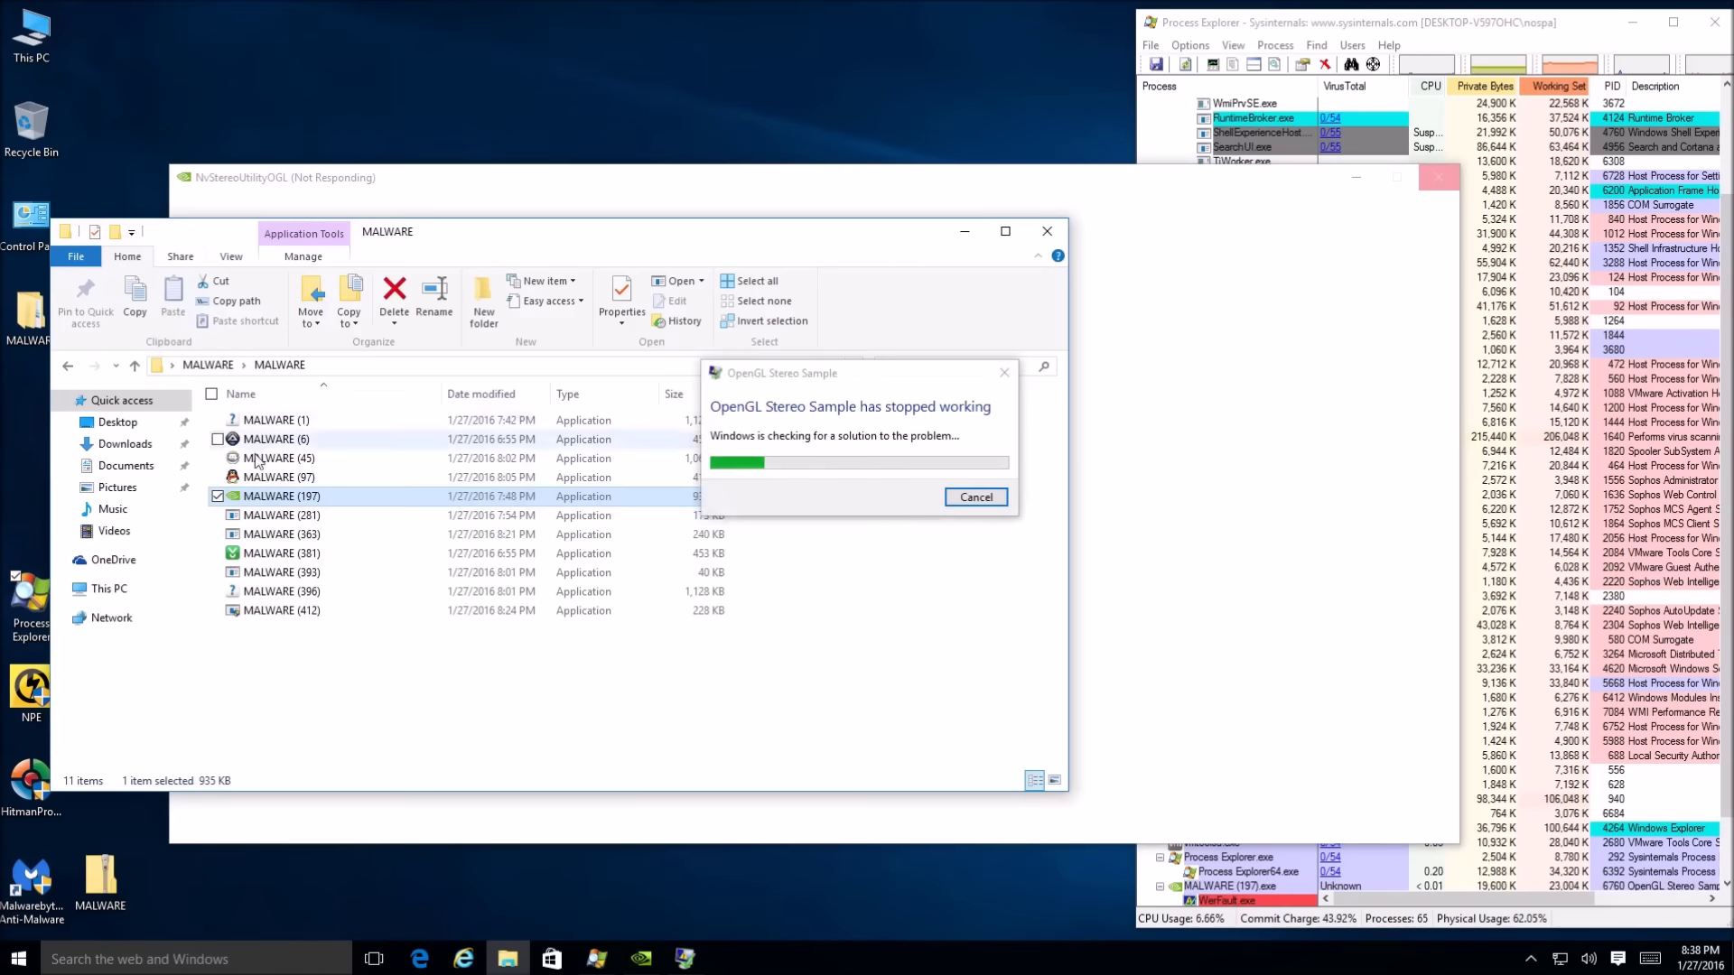
click(971, 498)
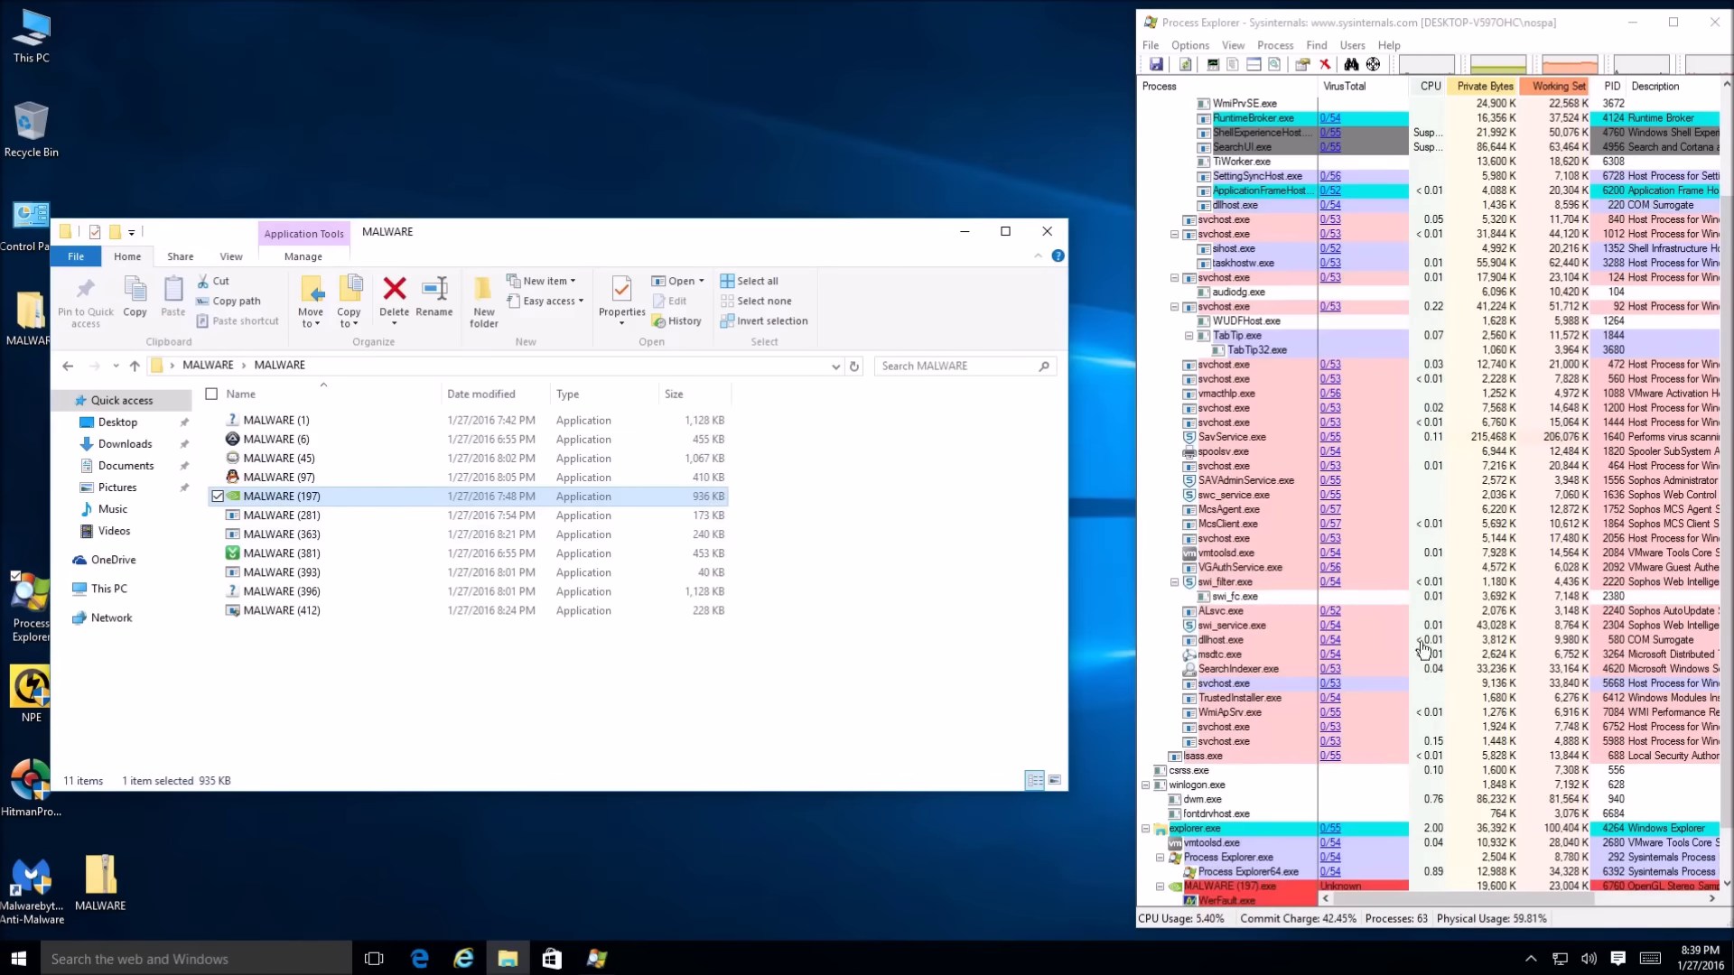
Run MALWARE (281) with admin approval, then run MALWARE (363)
double_click(268, 516)
click(942, 507)
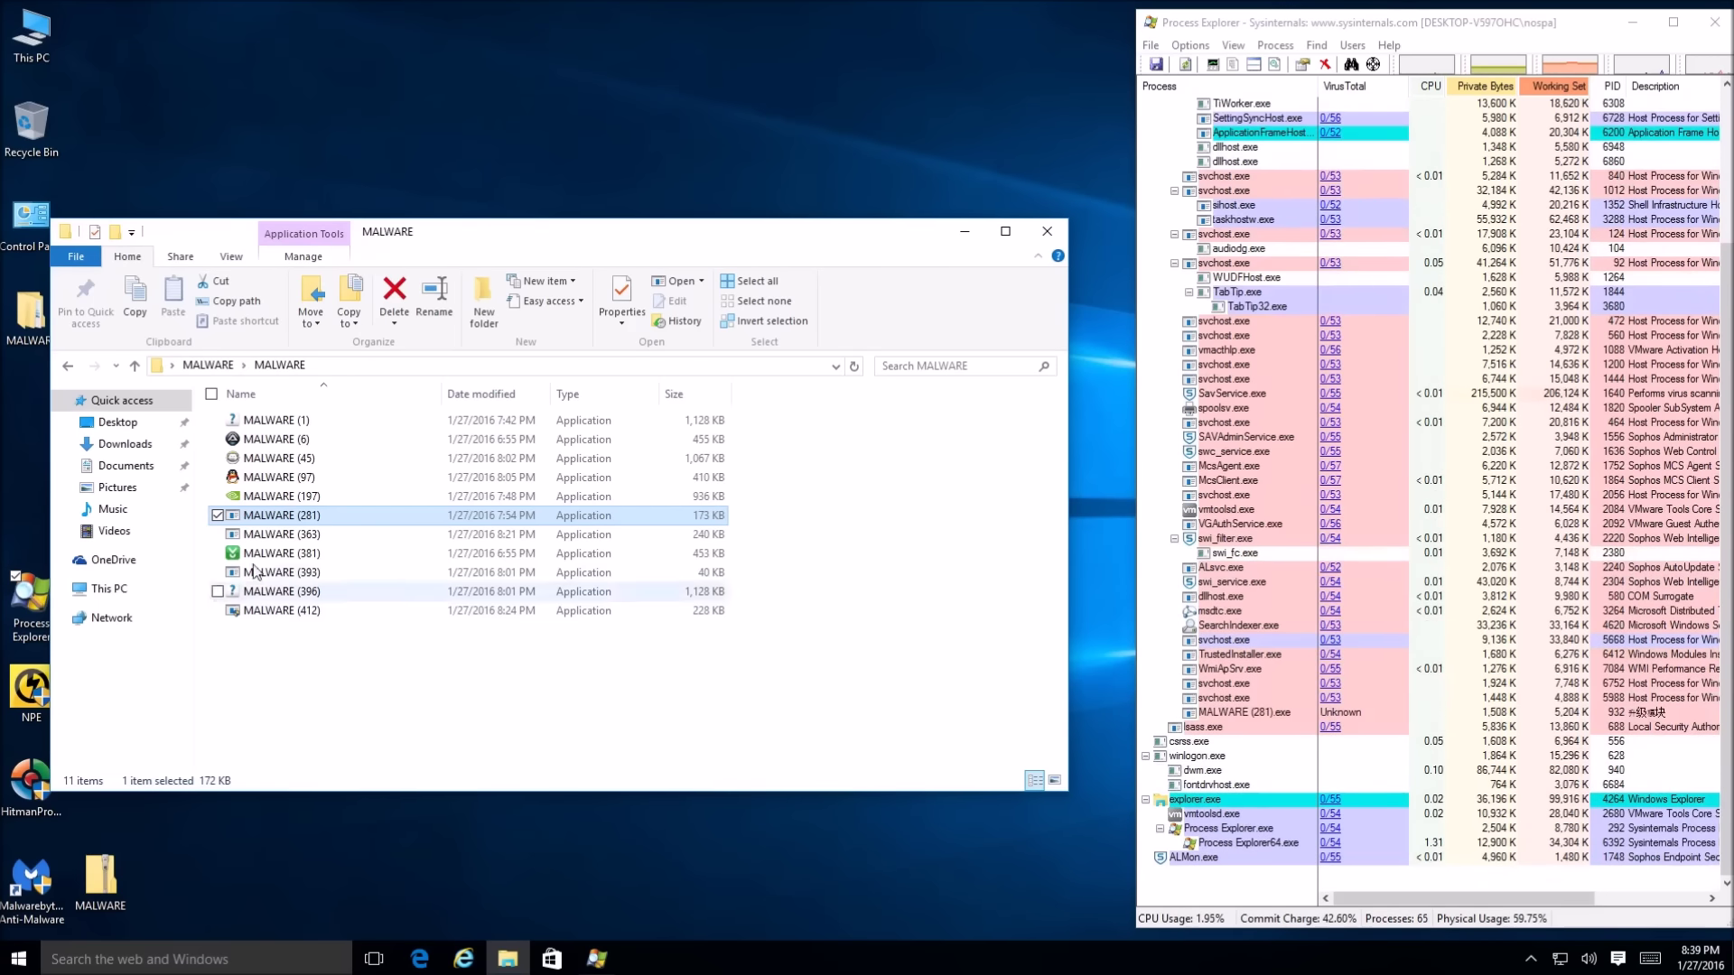
double_click(251, 535)
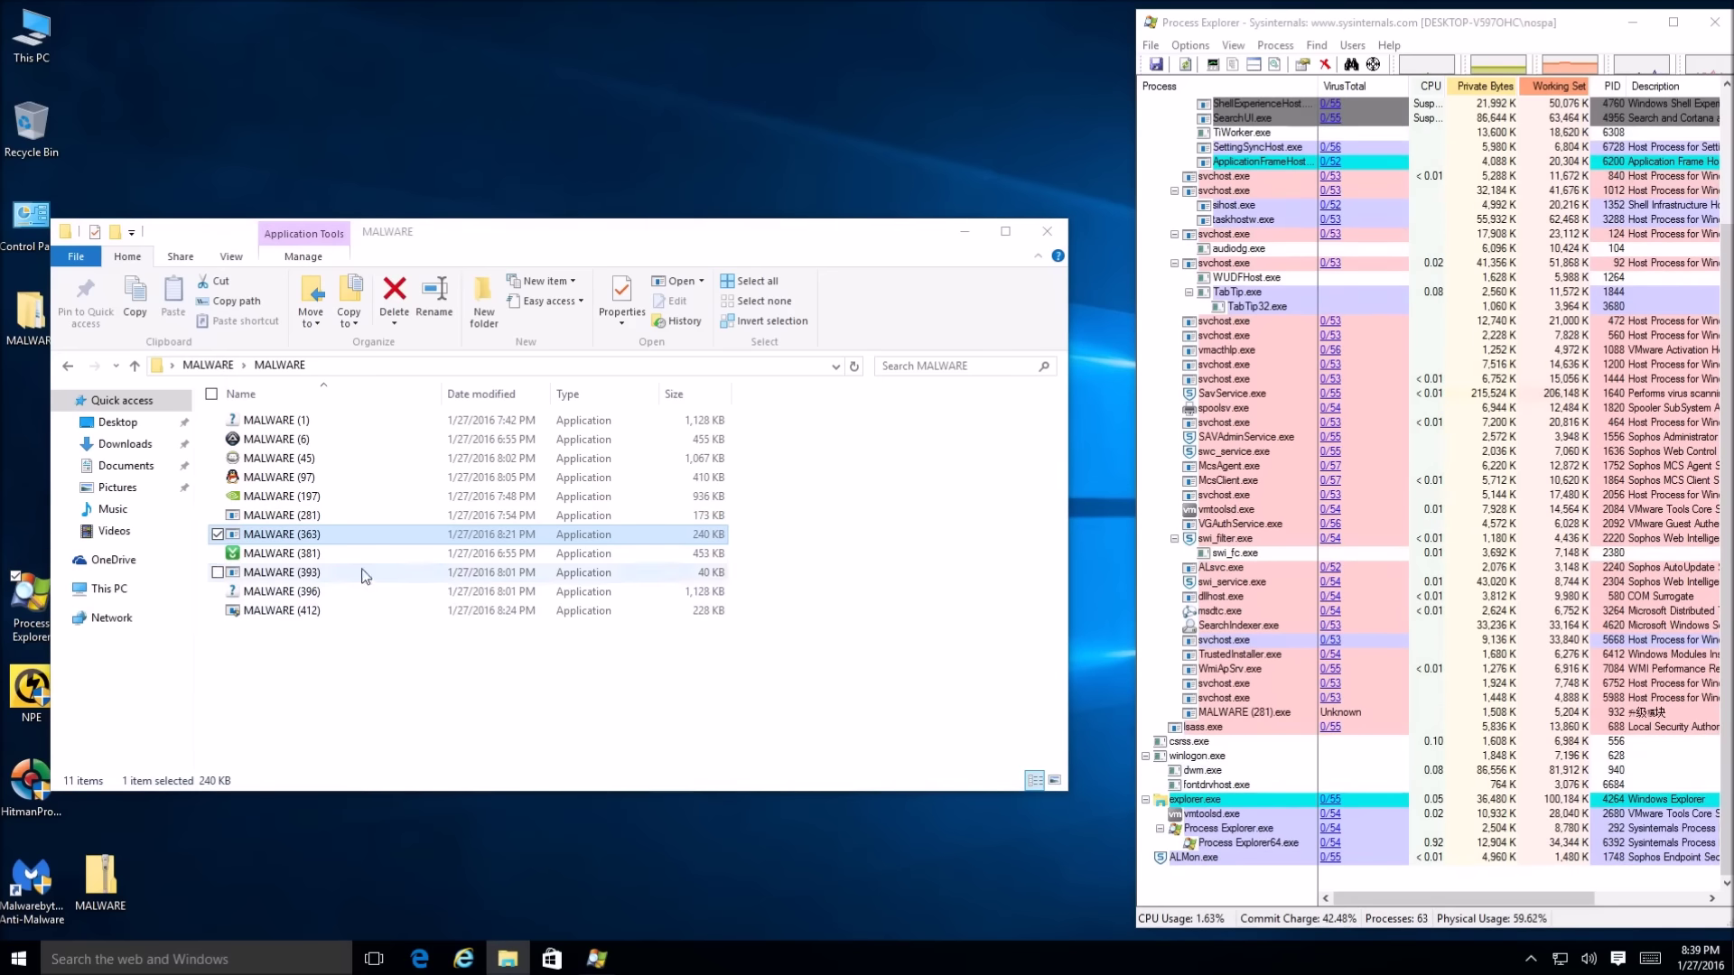
Run MALWARE (381) with admin approval and exit the Gigaget download manager installer it opens
double_click(307, 553)
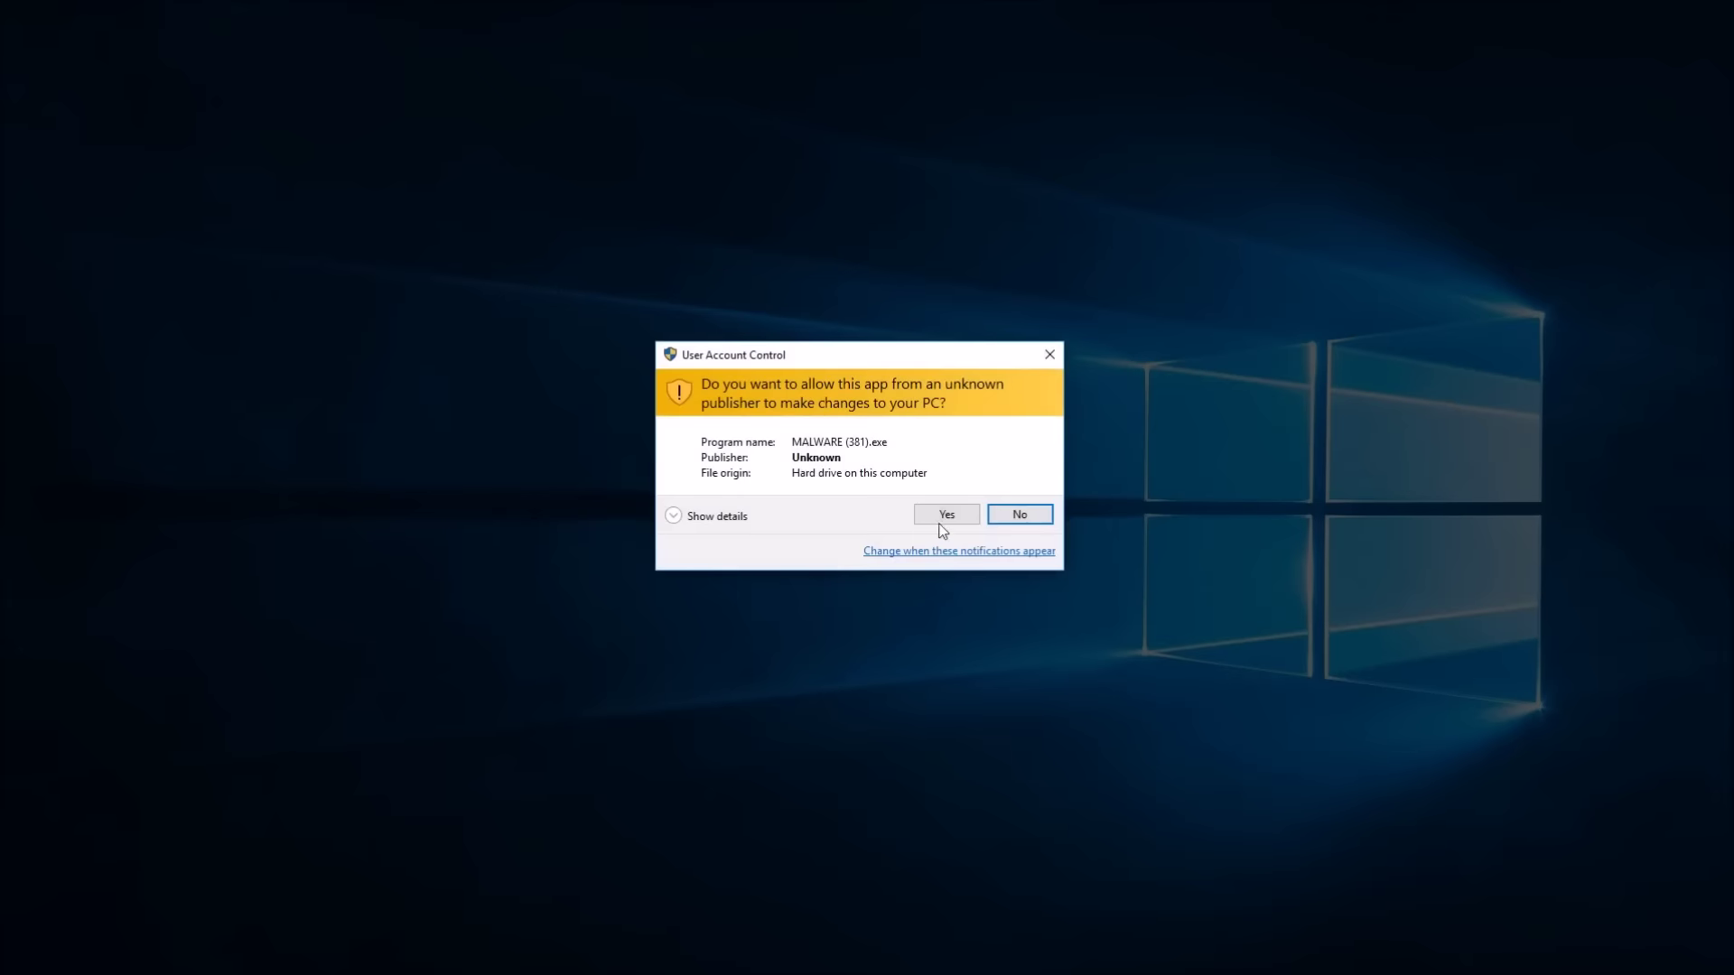
click(940, 522)
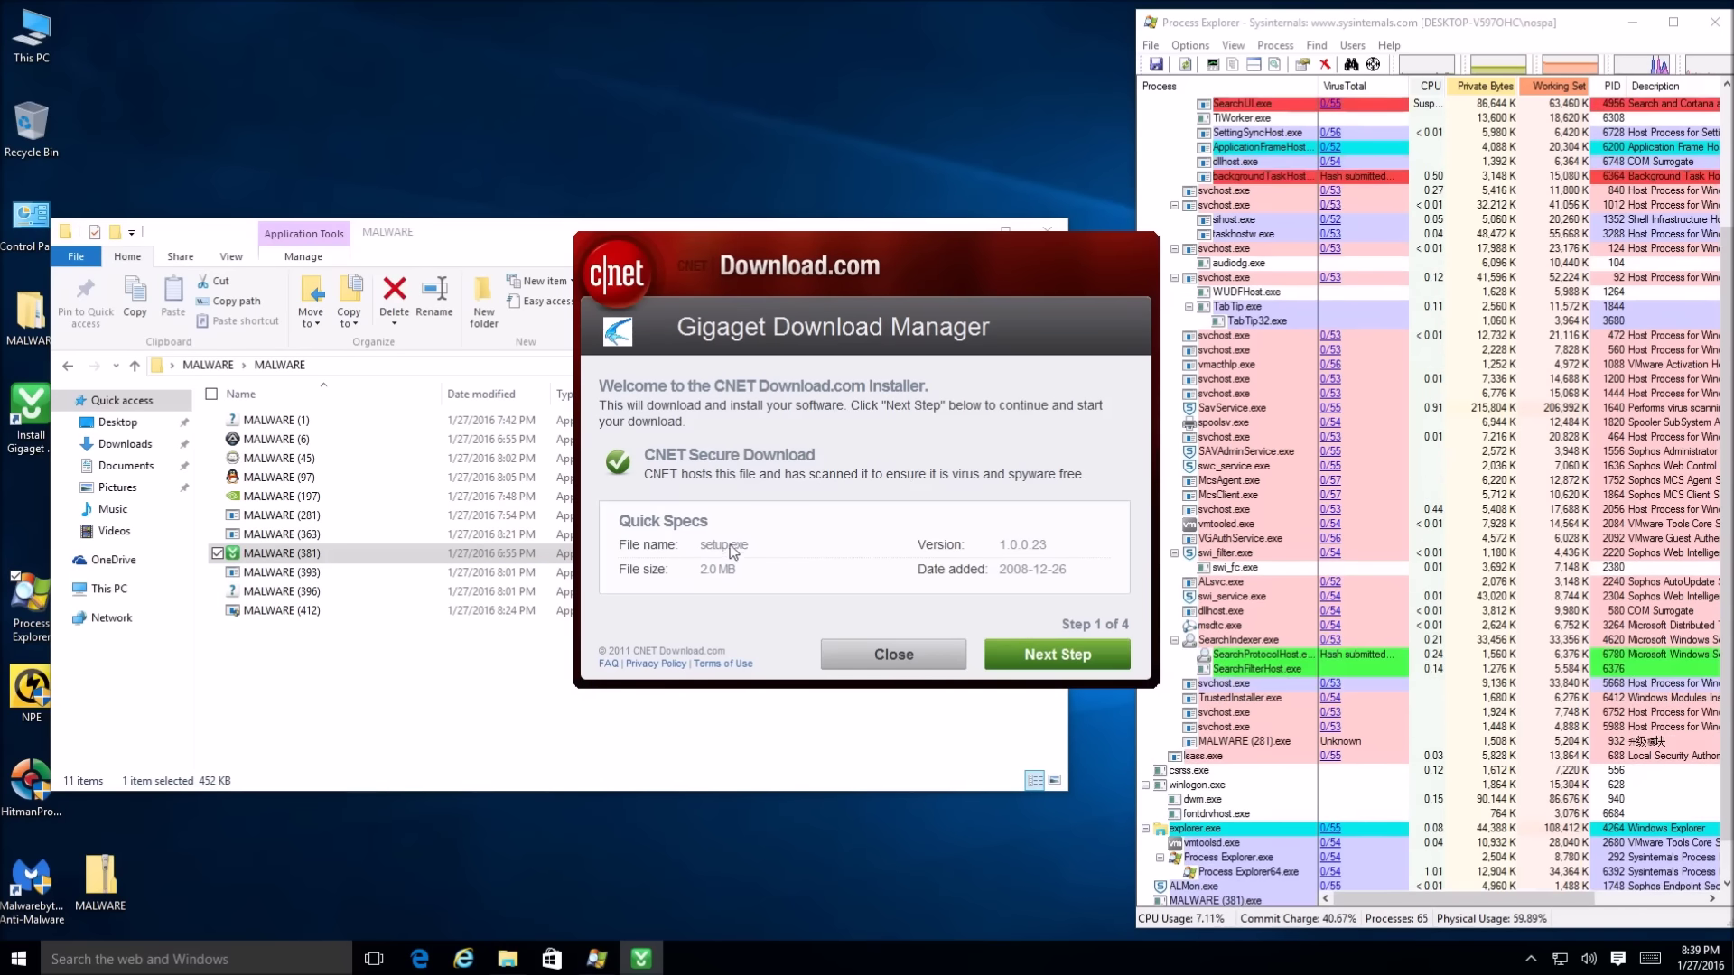
click(917, 660)
click(794, 544)
Run MALWARE (393), (396) and (412), approving prompts and closing the Program Compatibility Assistant
double_click(228, 572)
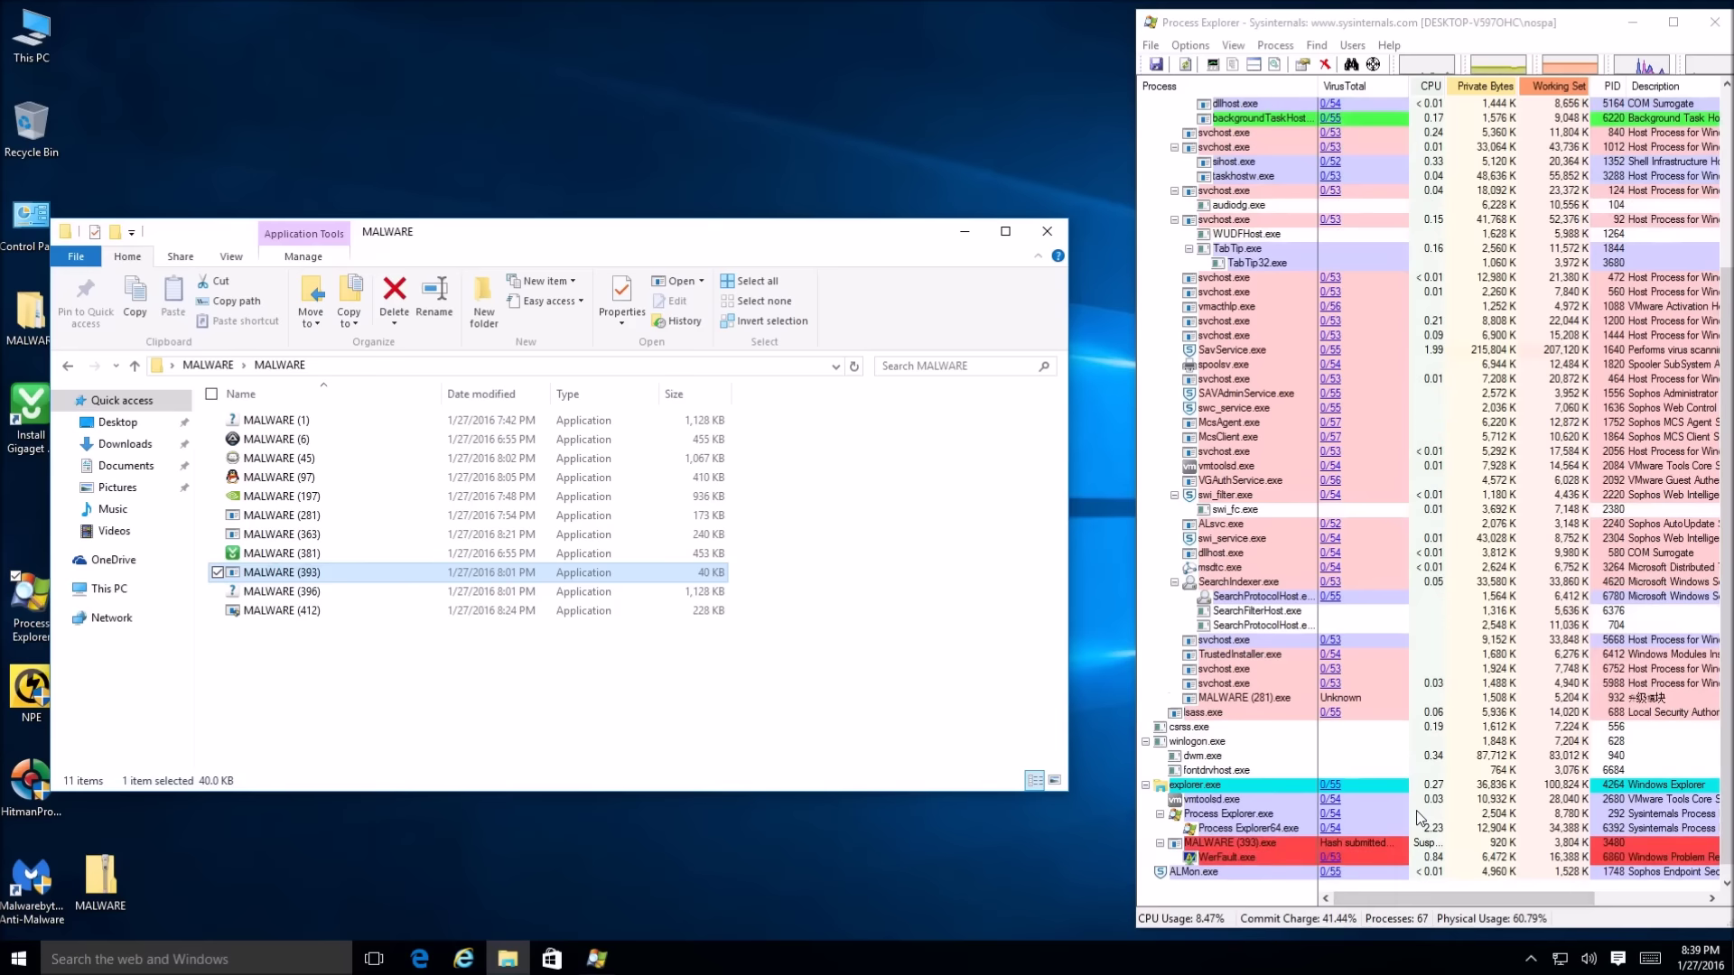
double_click(329, 598)
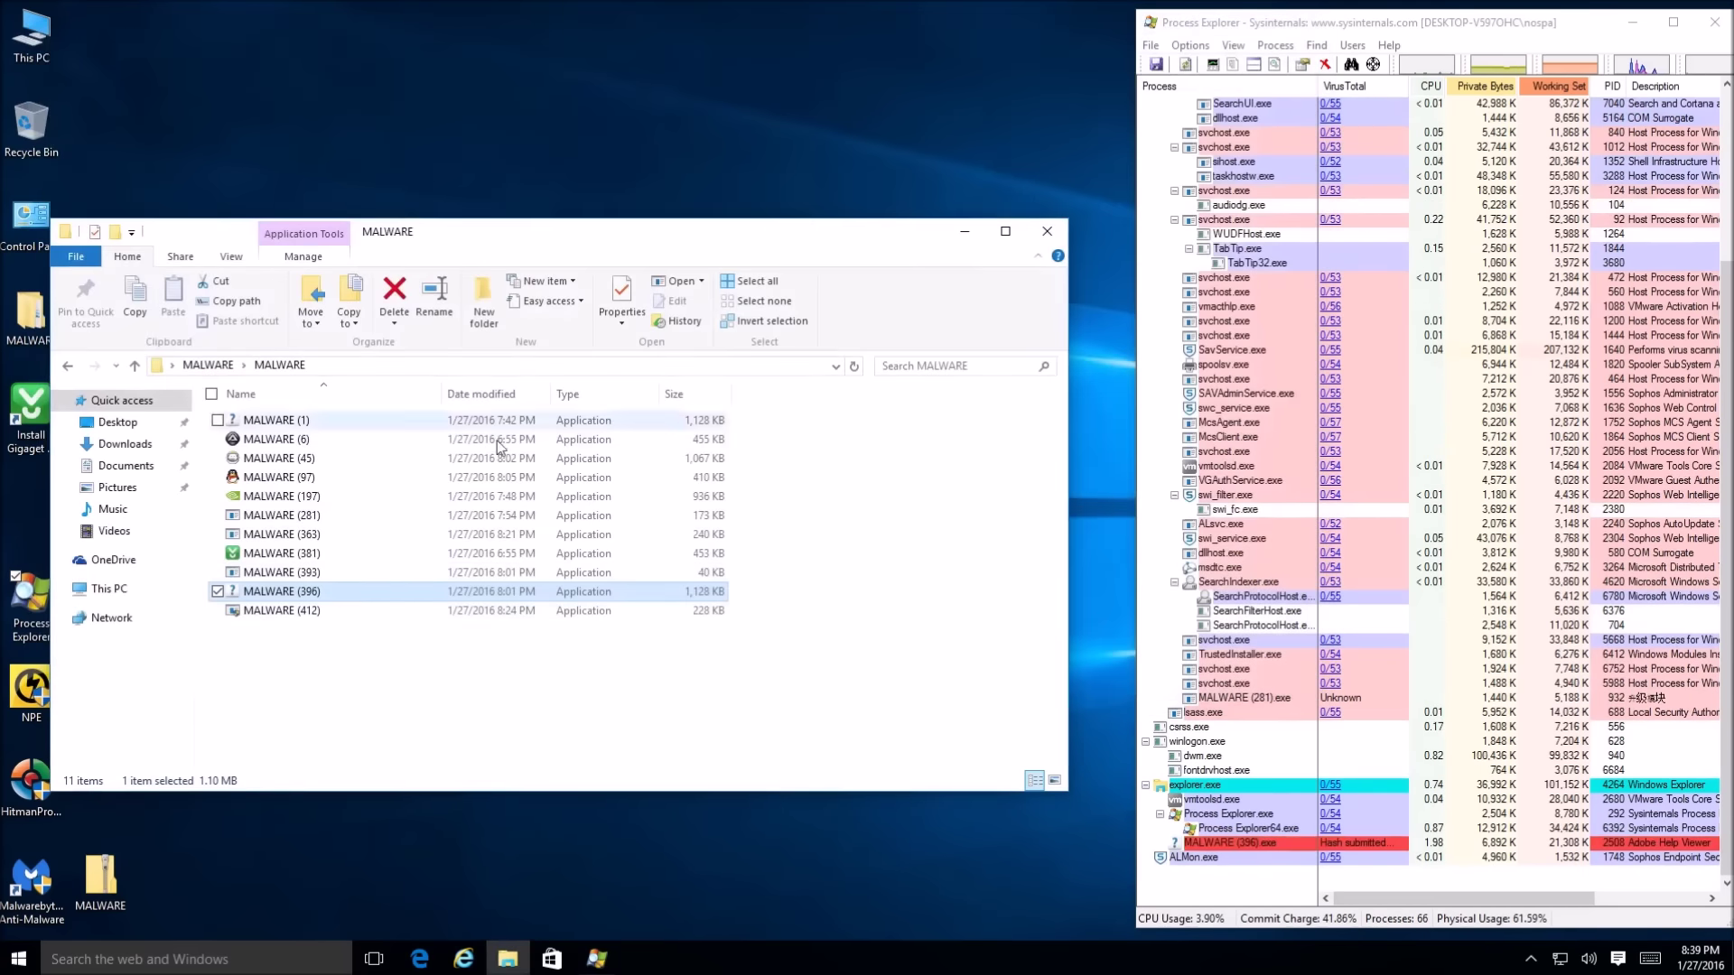
double_click(278, 612)
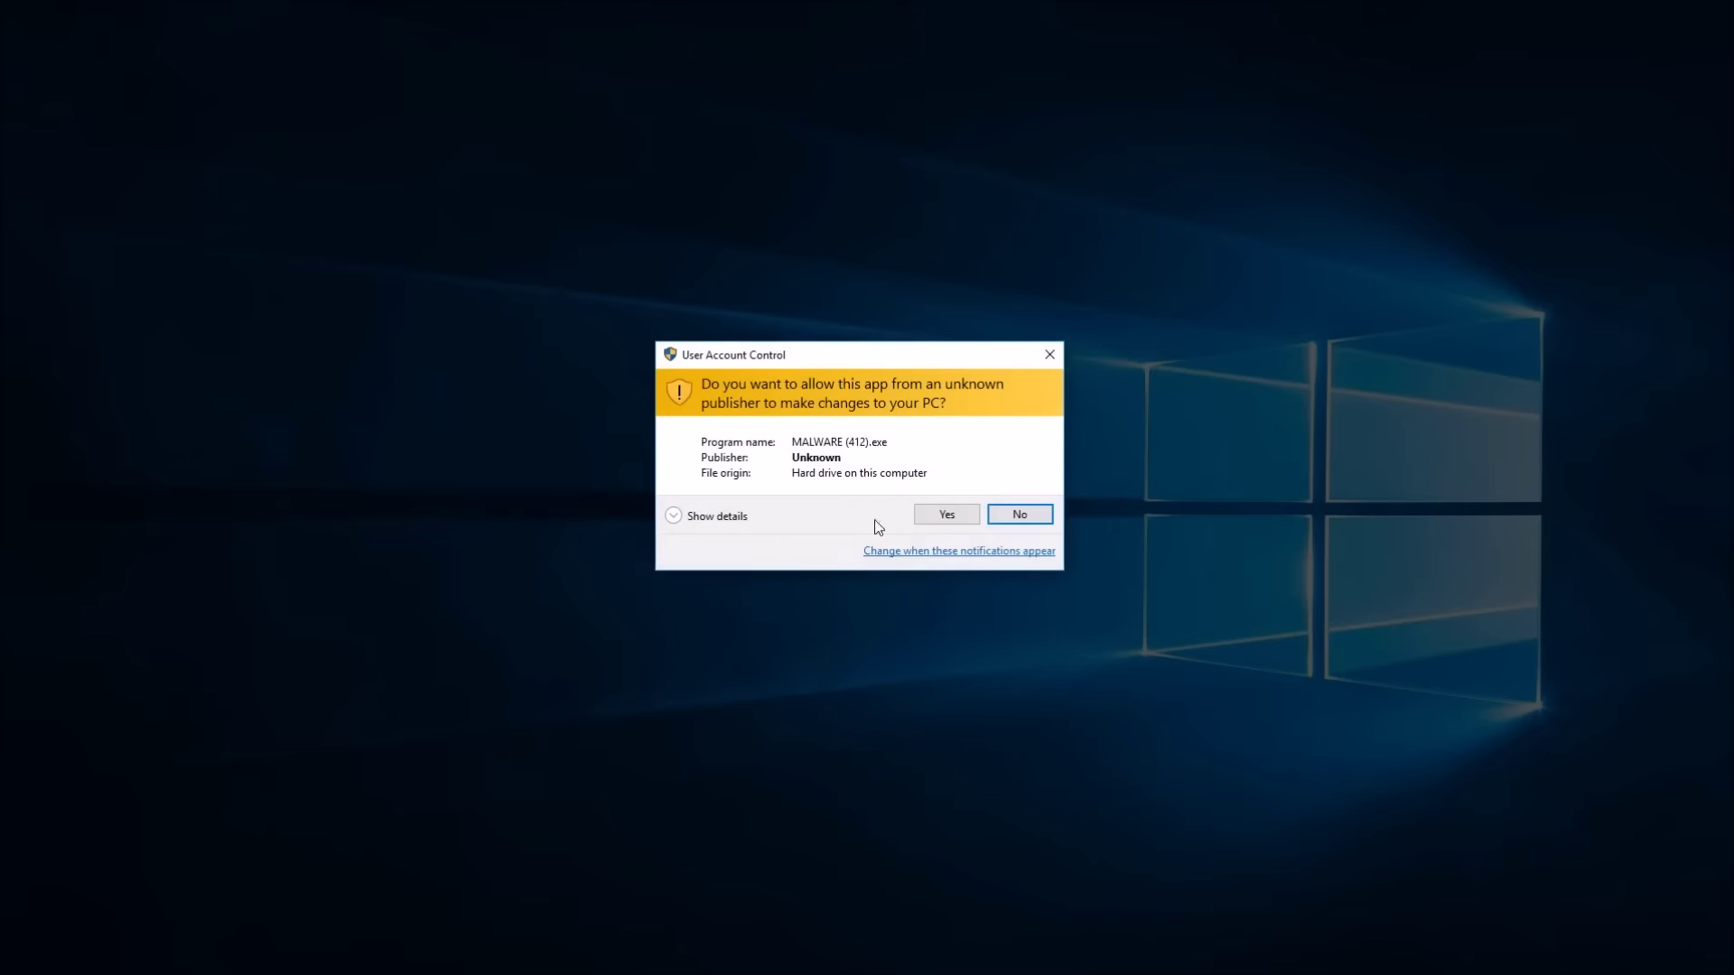
click(921, 511)
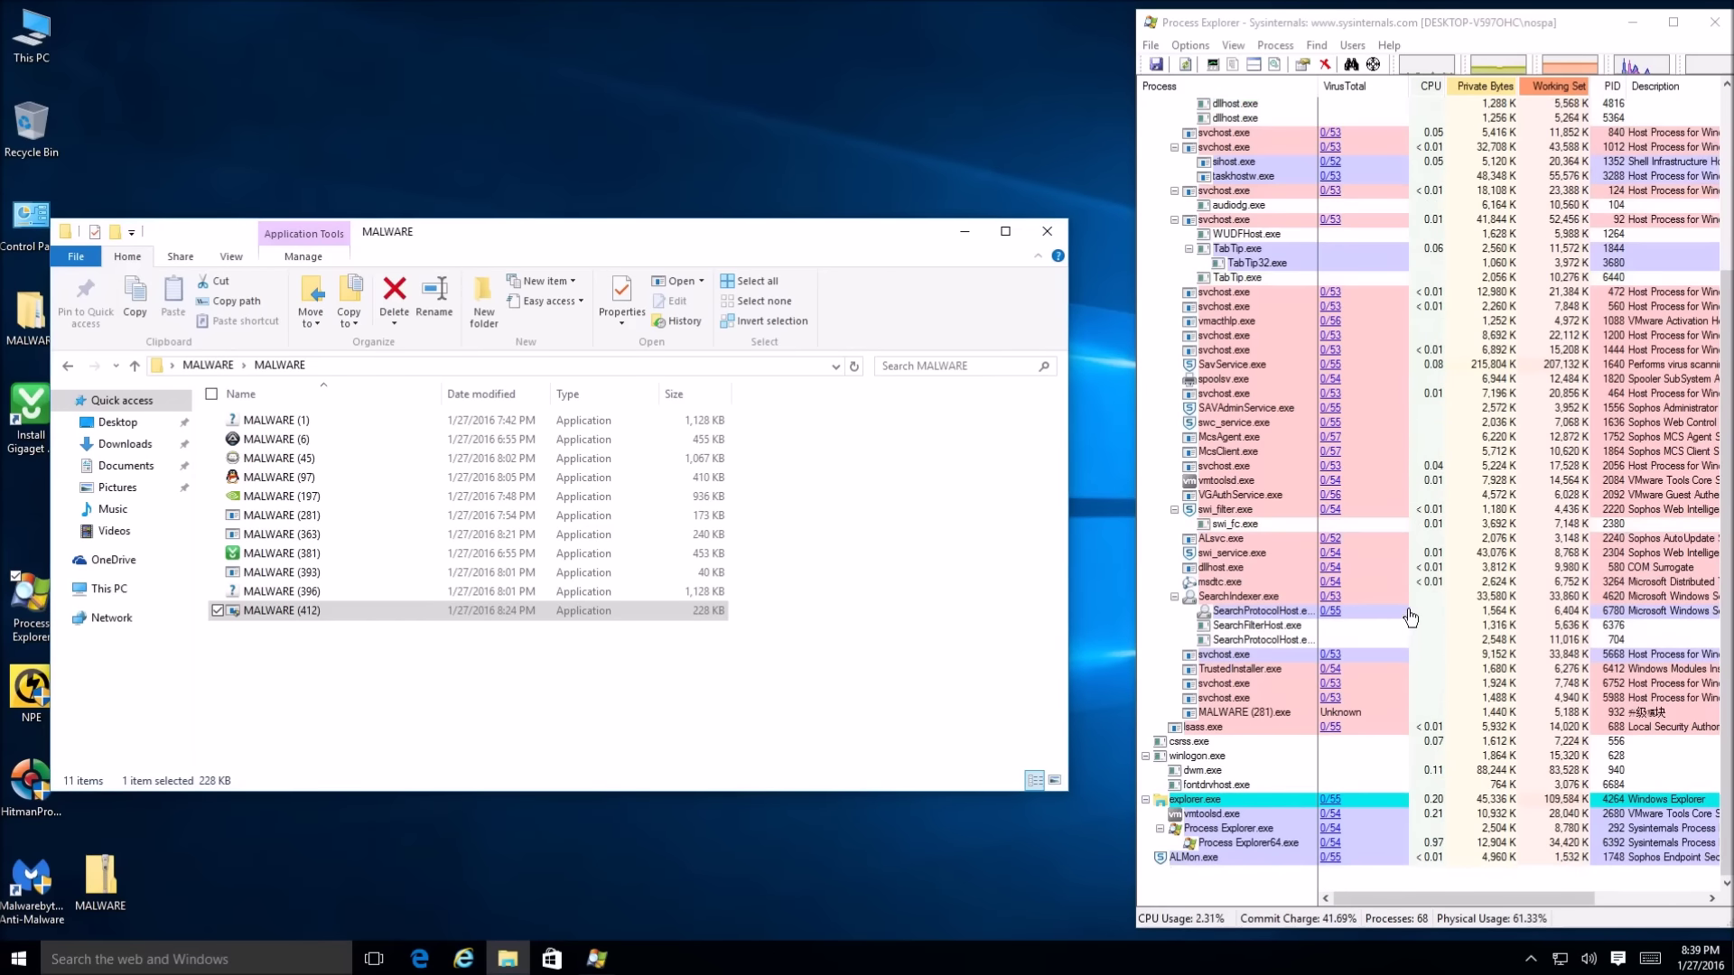
scroll(1407, 623, up, 5)
scroll(1406, 630, down, 5)
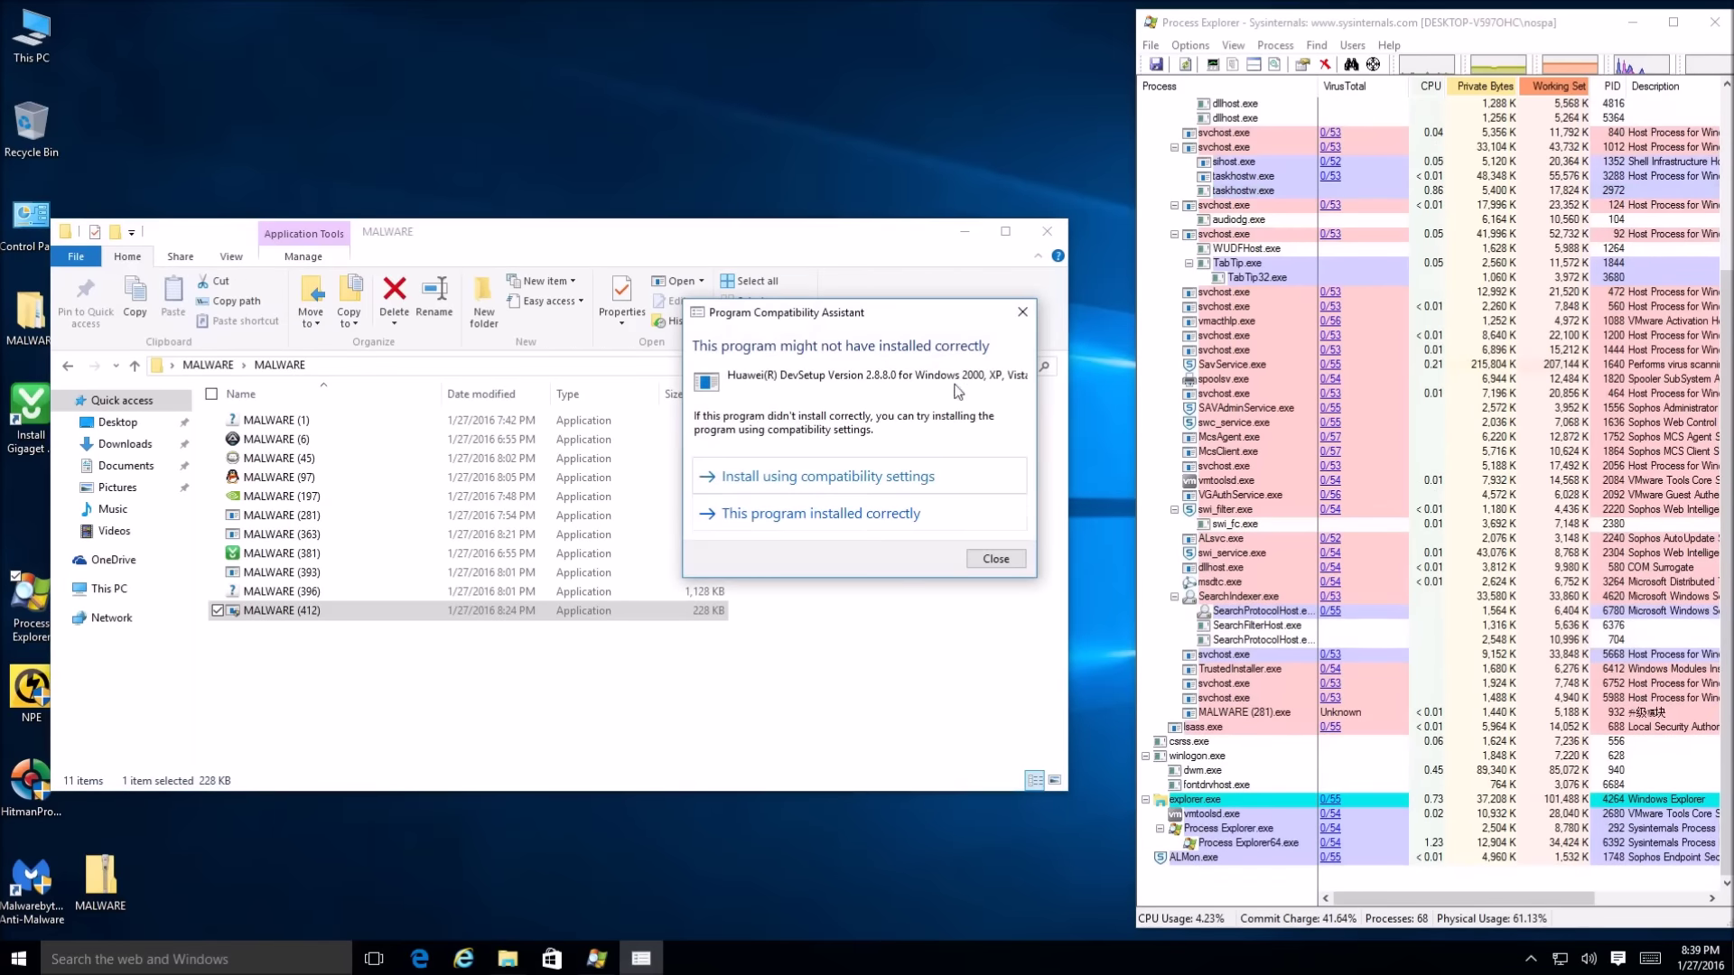
click(874, 481)
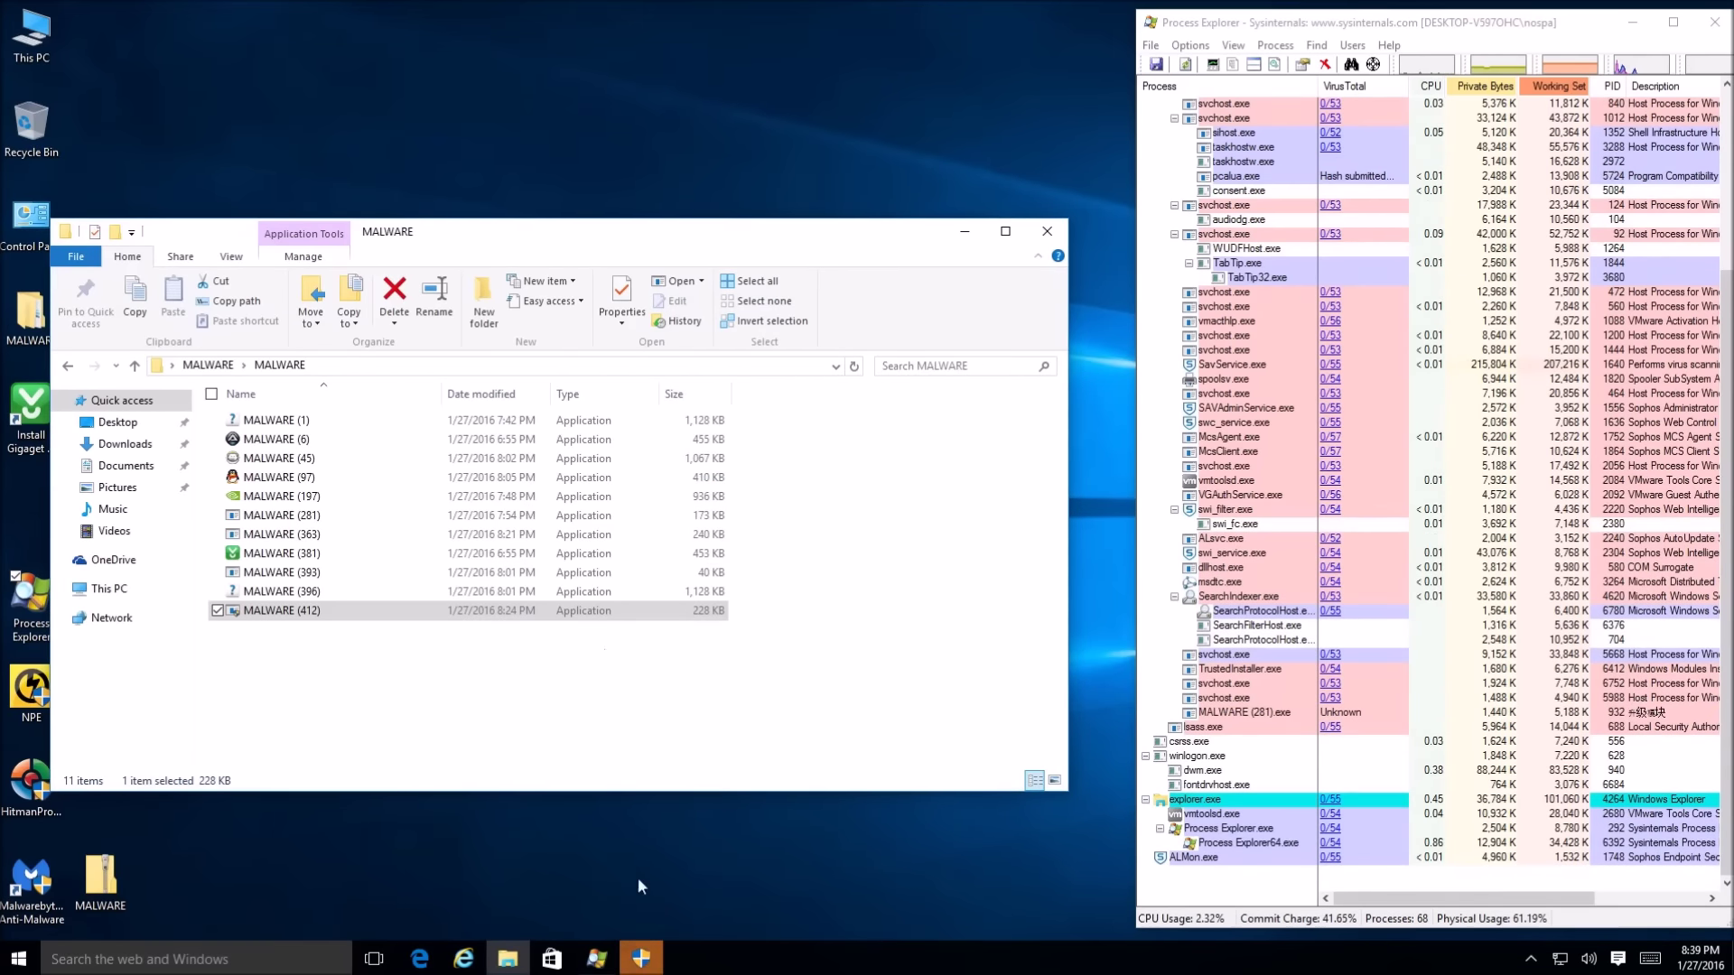
click(641, 957)
click(939, 512)
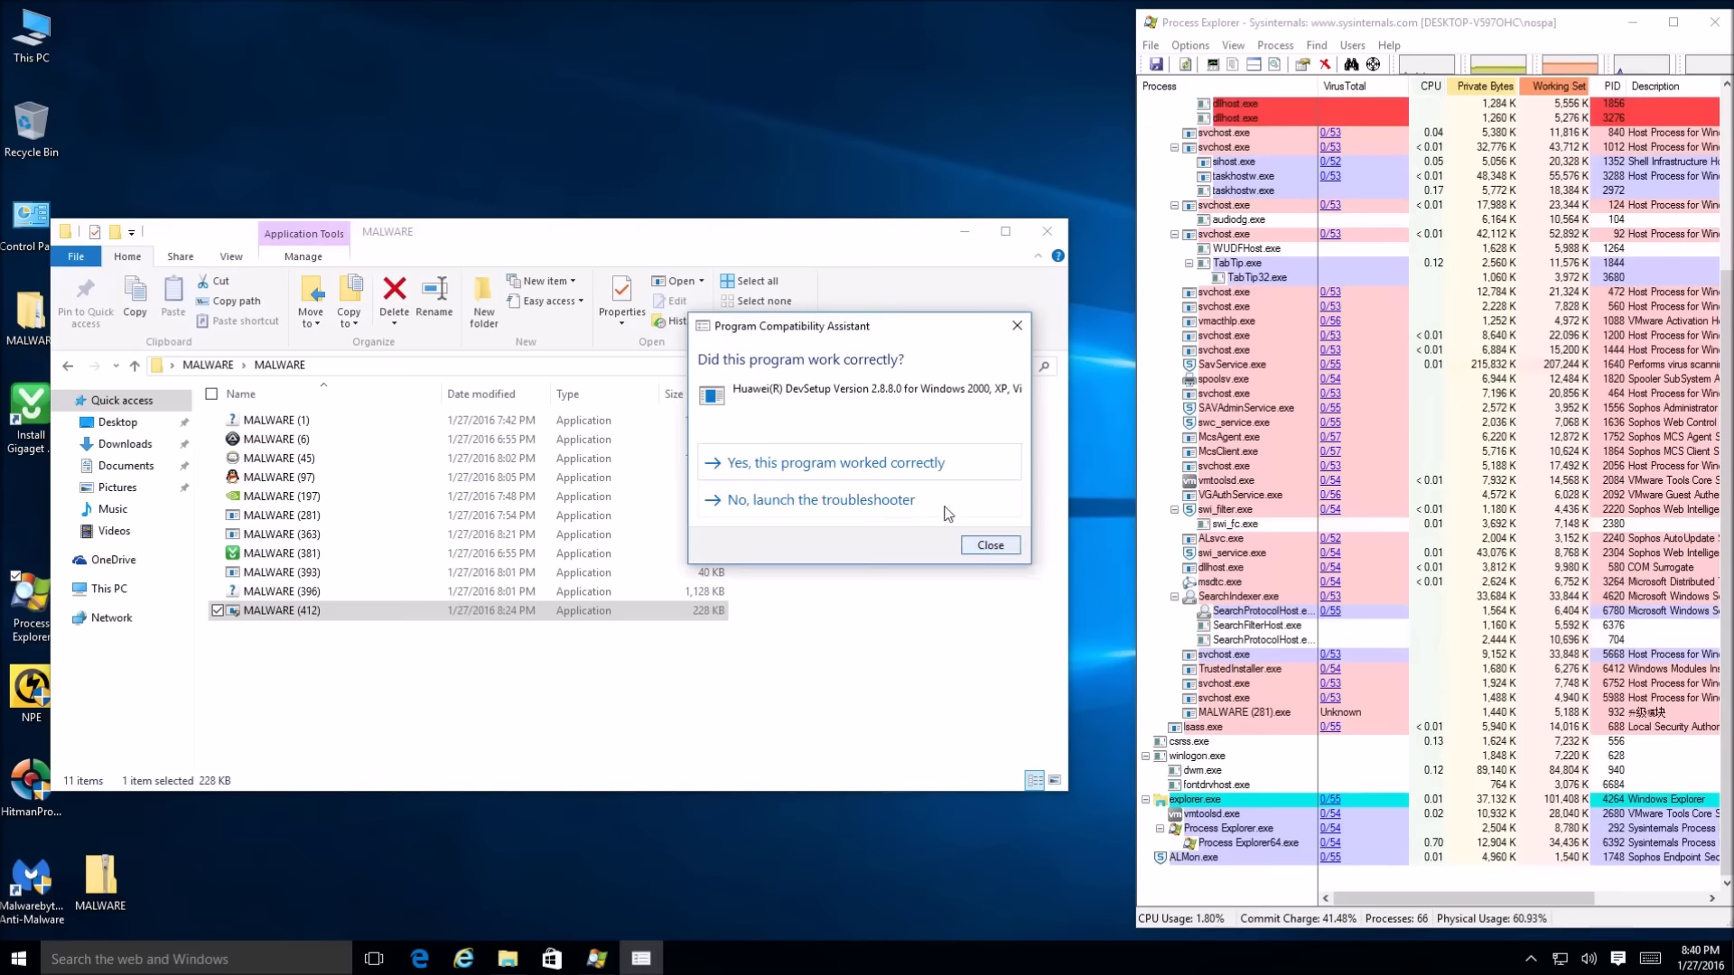
click(979, 547)
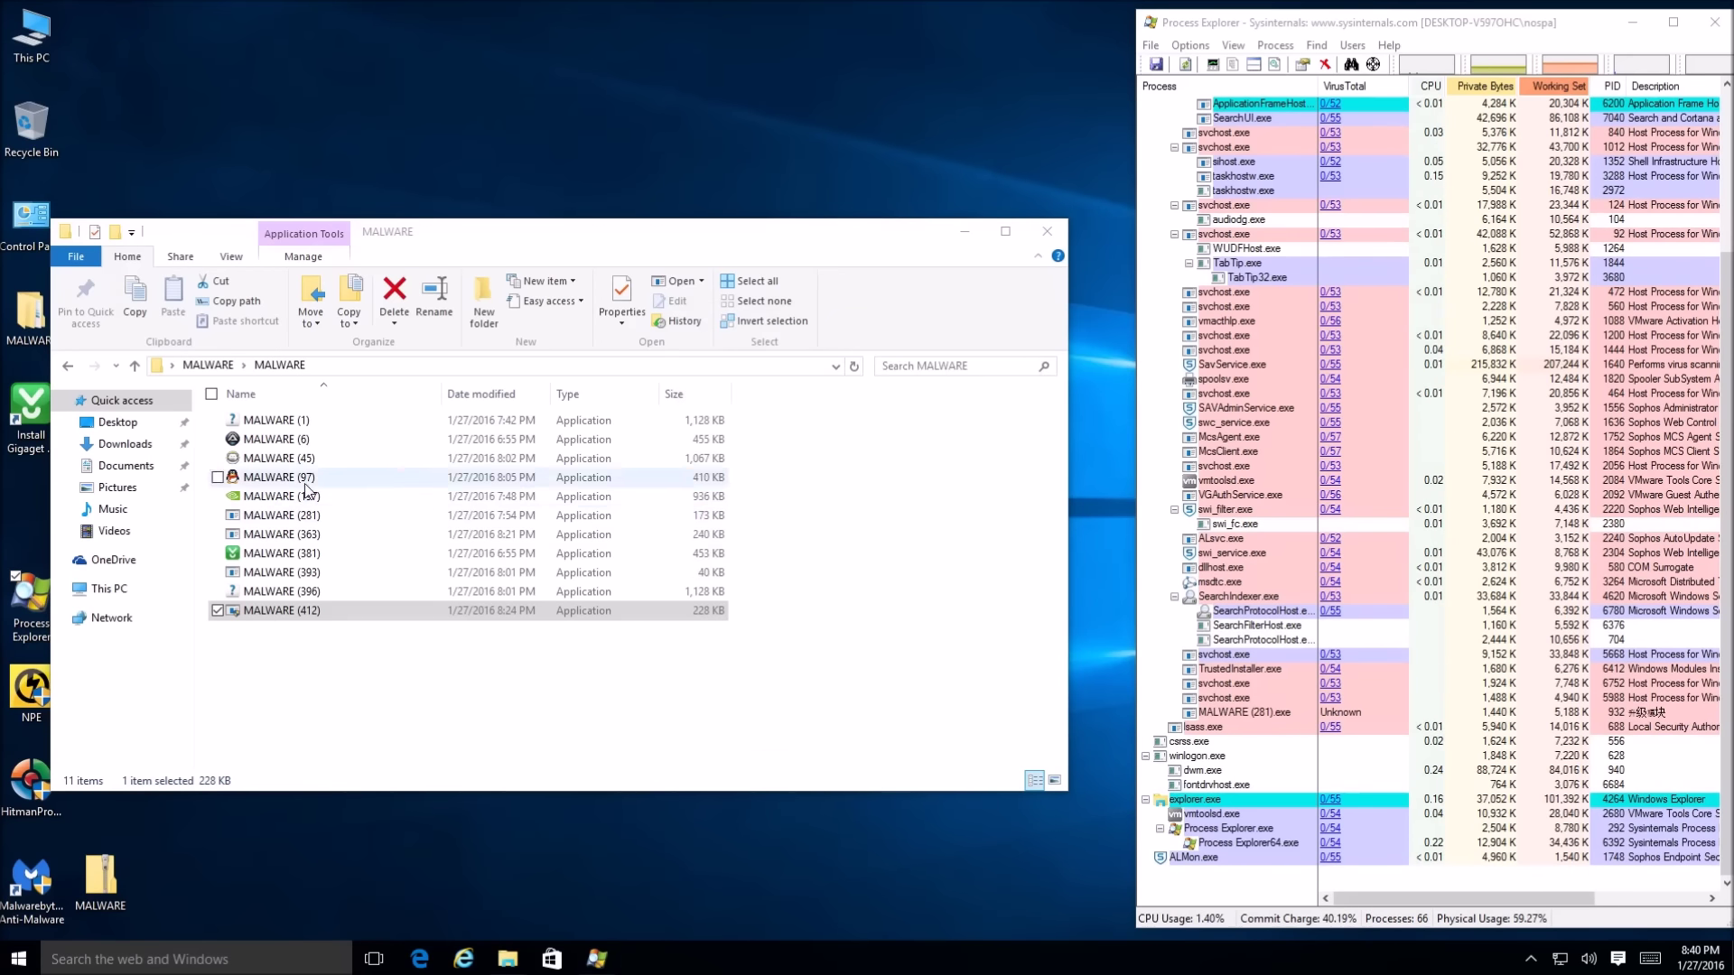
Close the MALWARE folder window and drag the desktop MALWARE folder to the Recycle Bin
click(888, 563)
click(1046, 231)
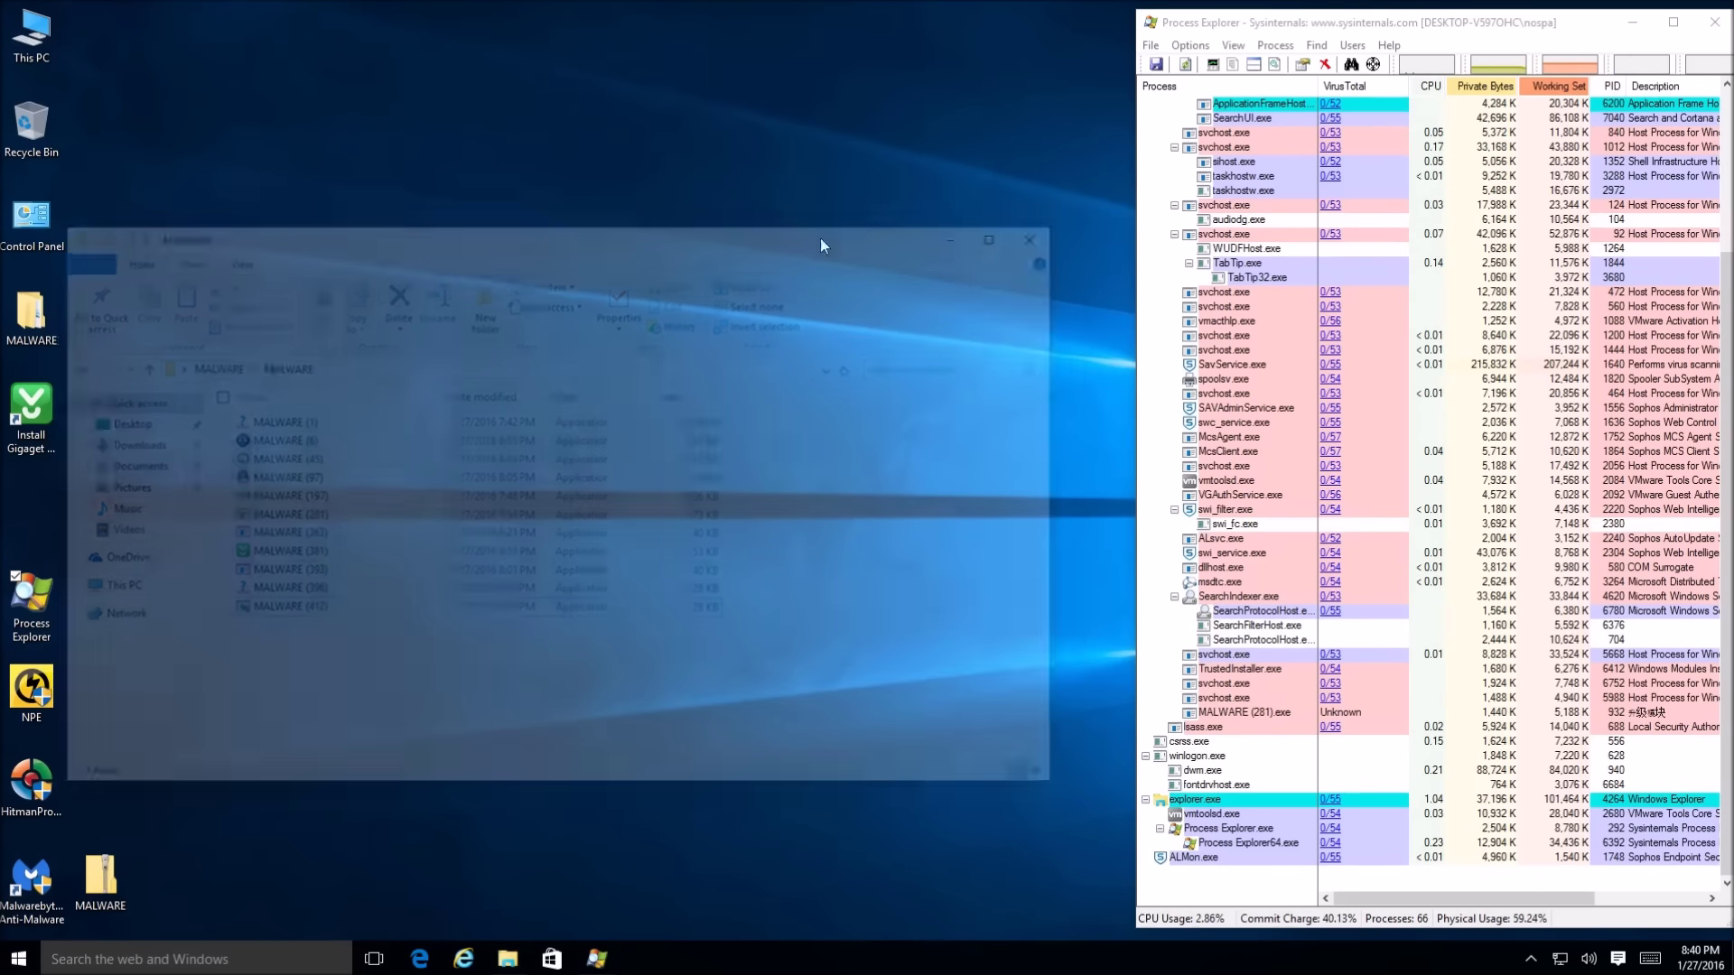
drag(39, 330, 52, 131)
Delete all 11 samples in MALWARE\MALWARE, skipping the in-use MALWARE (281)
click(560, 397)
double_click(32, 312)
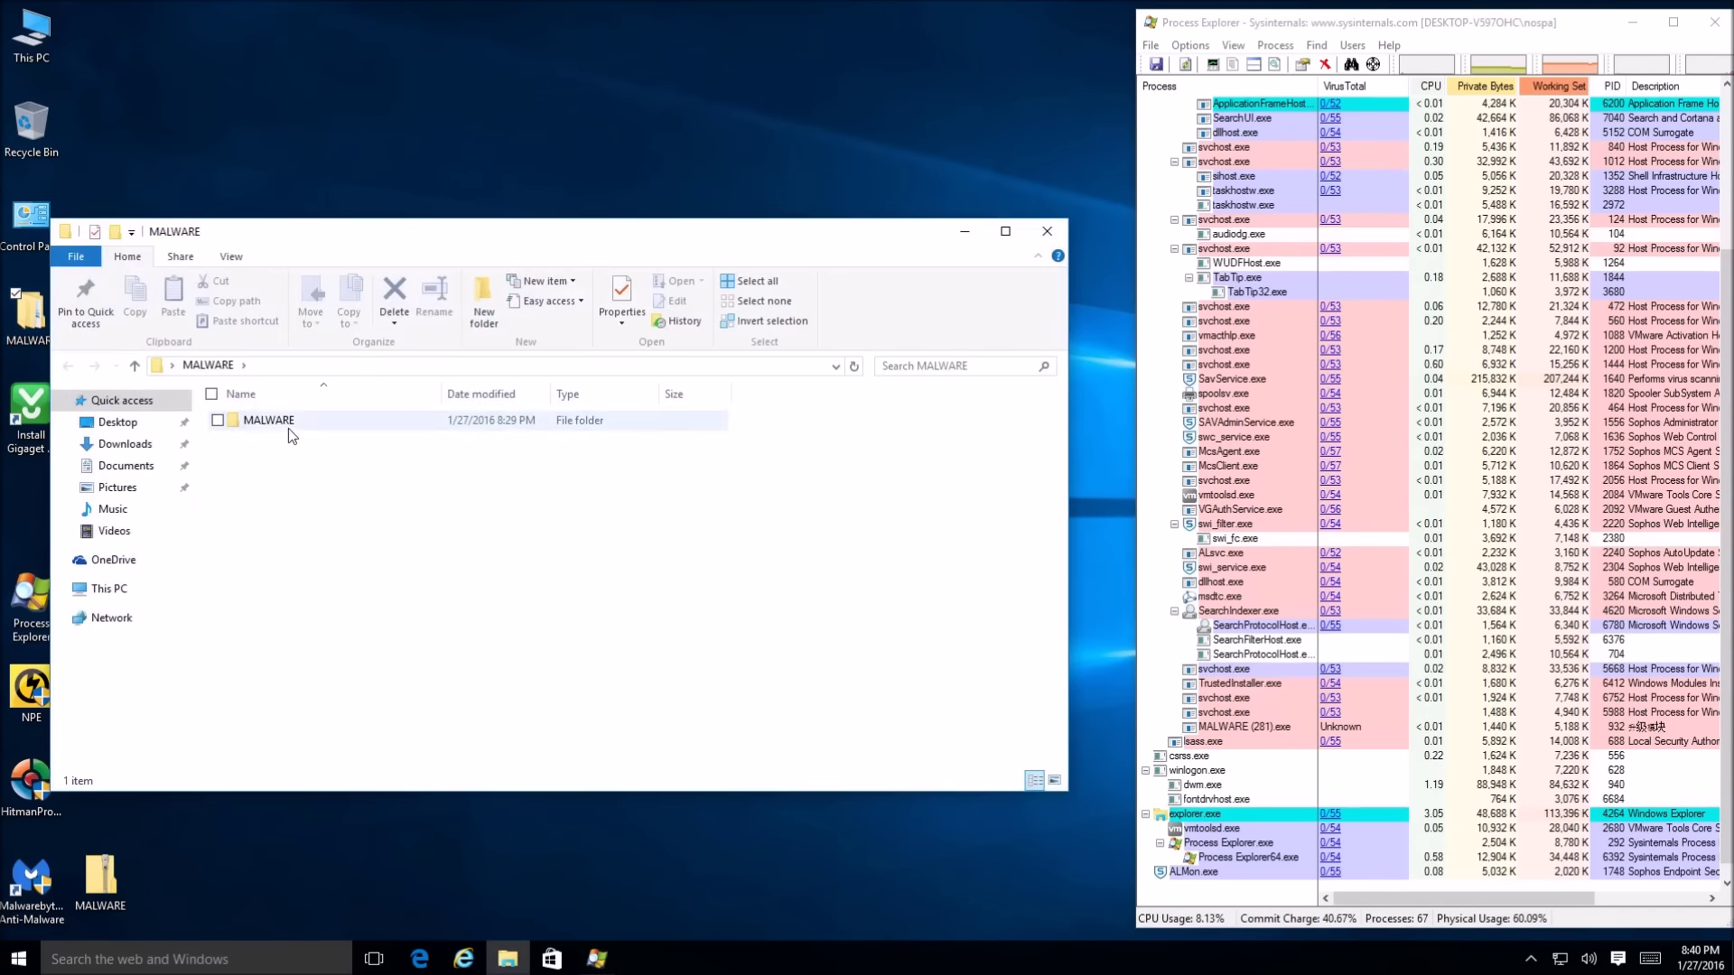
double_click(289, 426)
click(349, 612)
drag(349, 631, 277, 425)
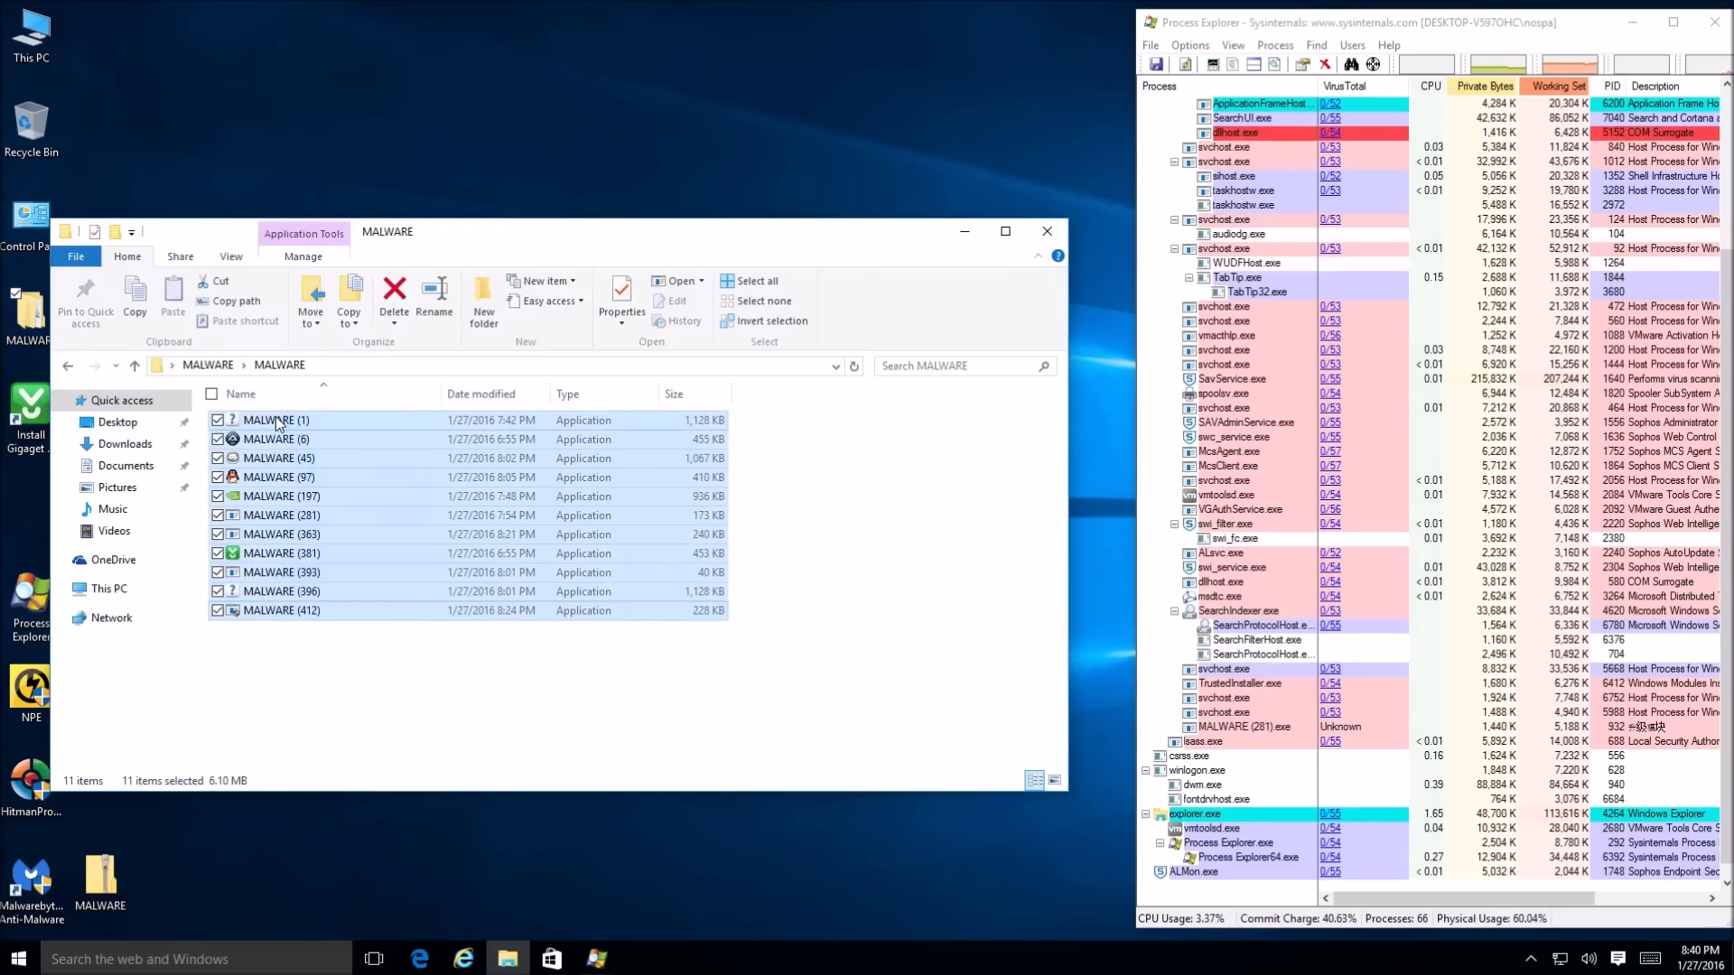
key(Delete)
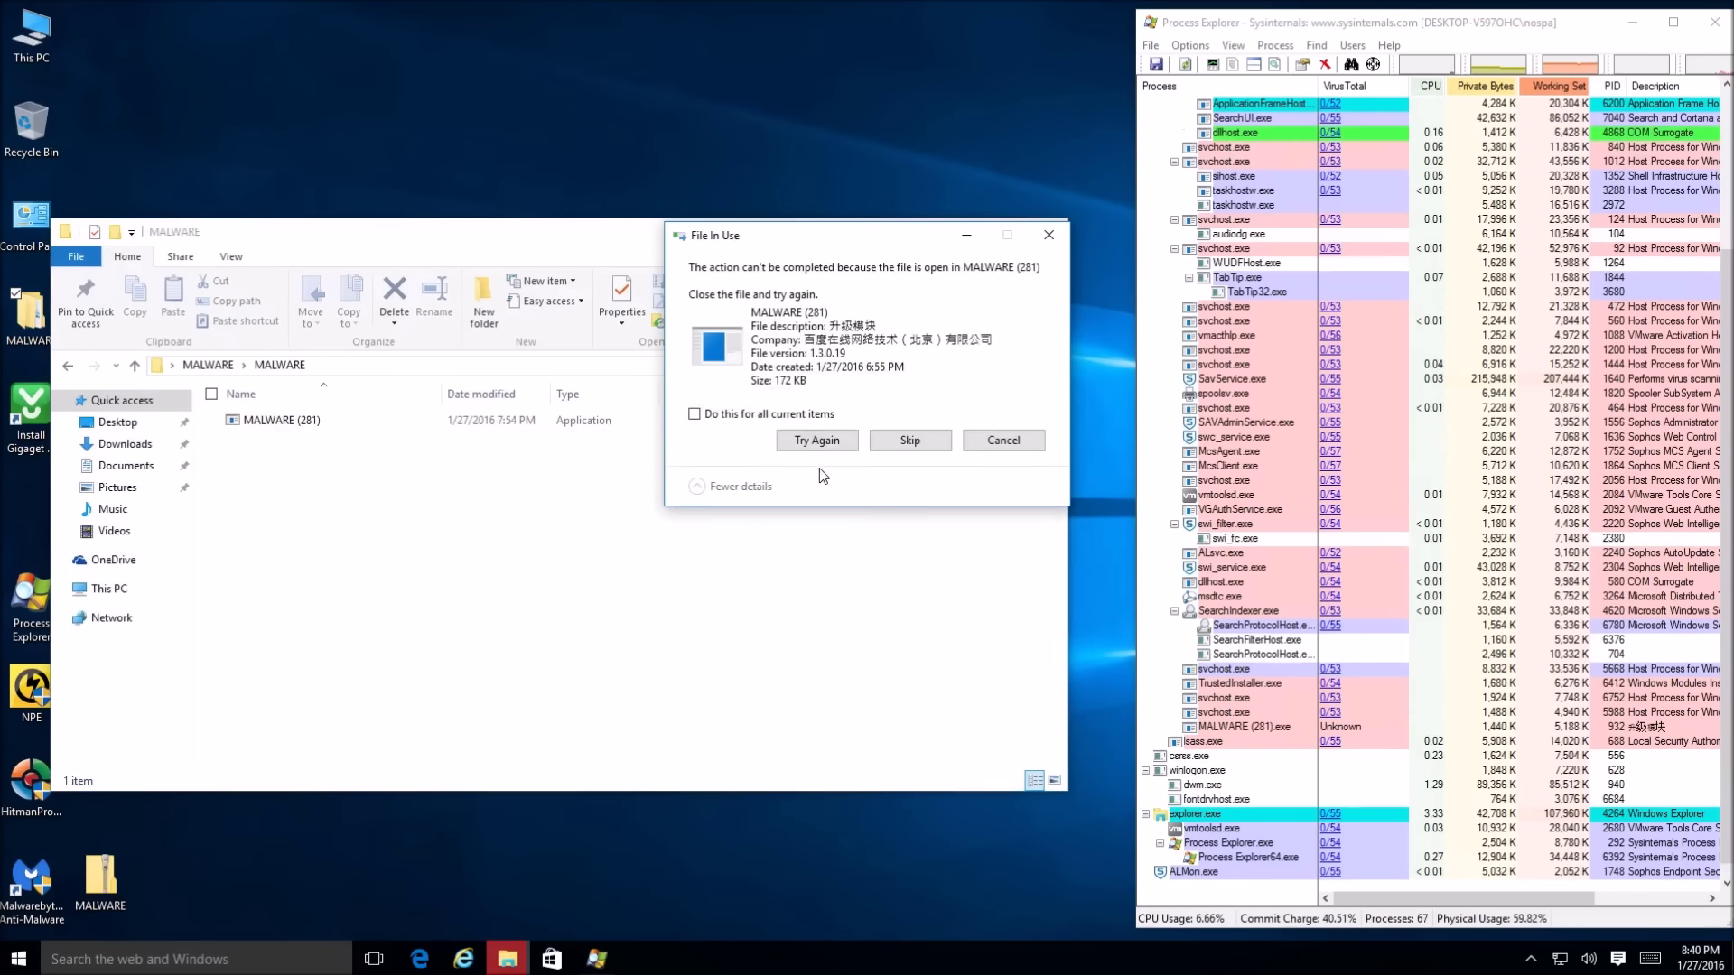
click(810, 440)
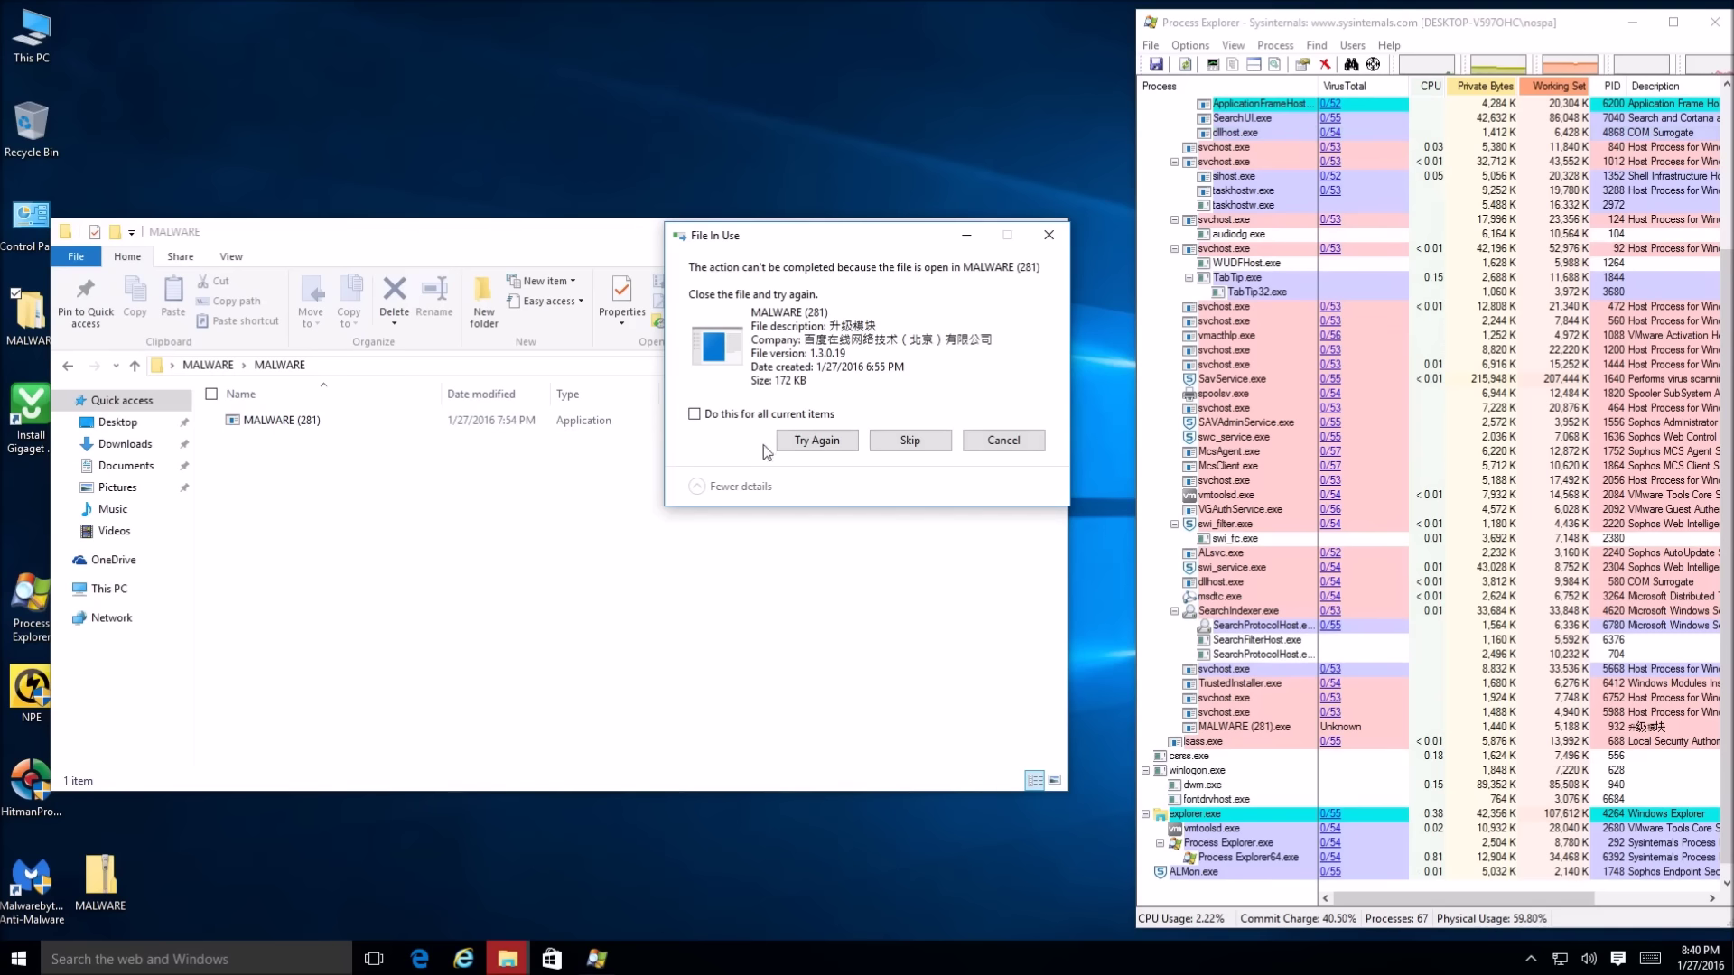
click(1003, 441)
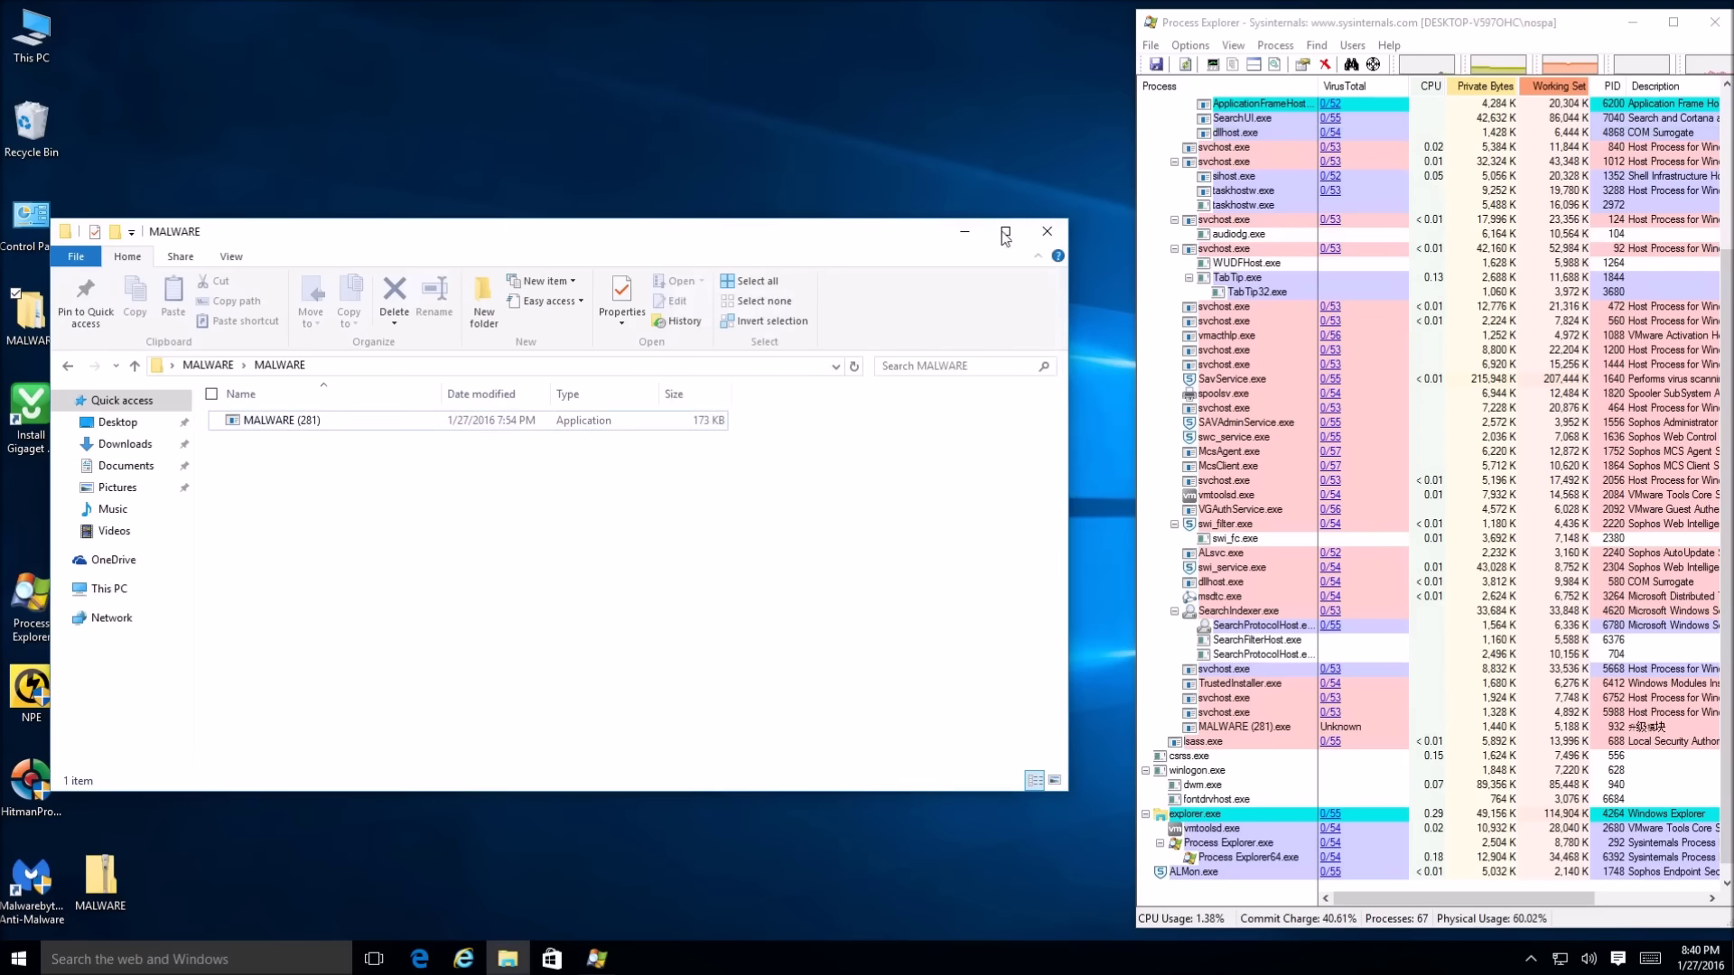
Close the folder window and permanently empty the Recycle Bin
click(1044, 232)
right_click(8, 126)
click(36, 161)
click(931, 502)
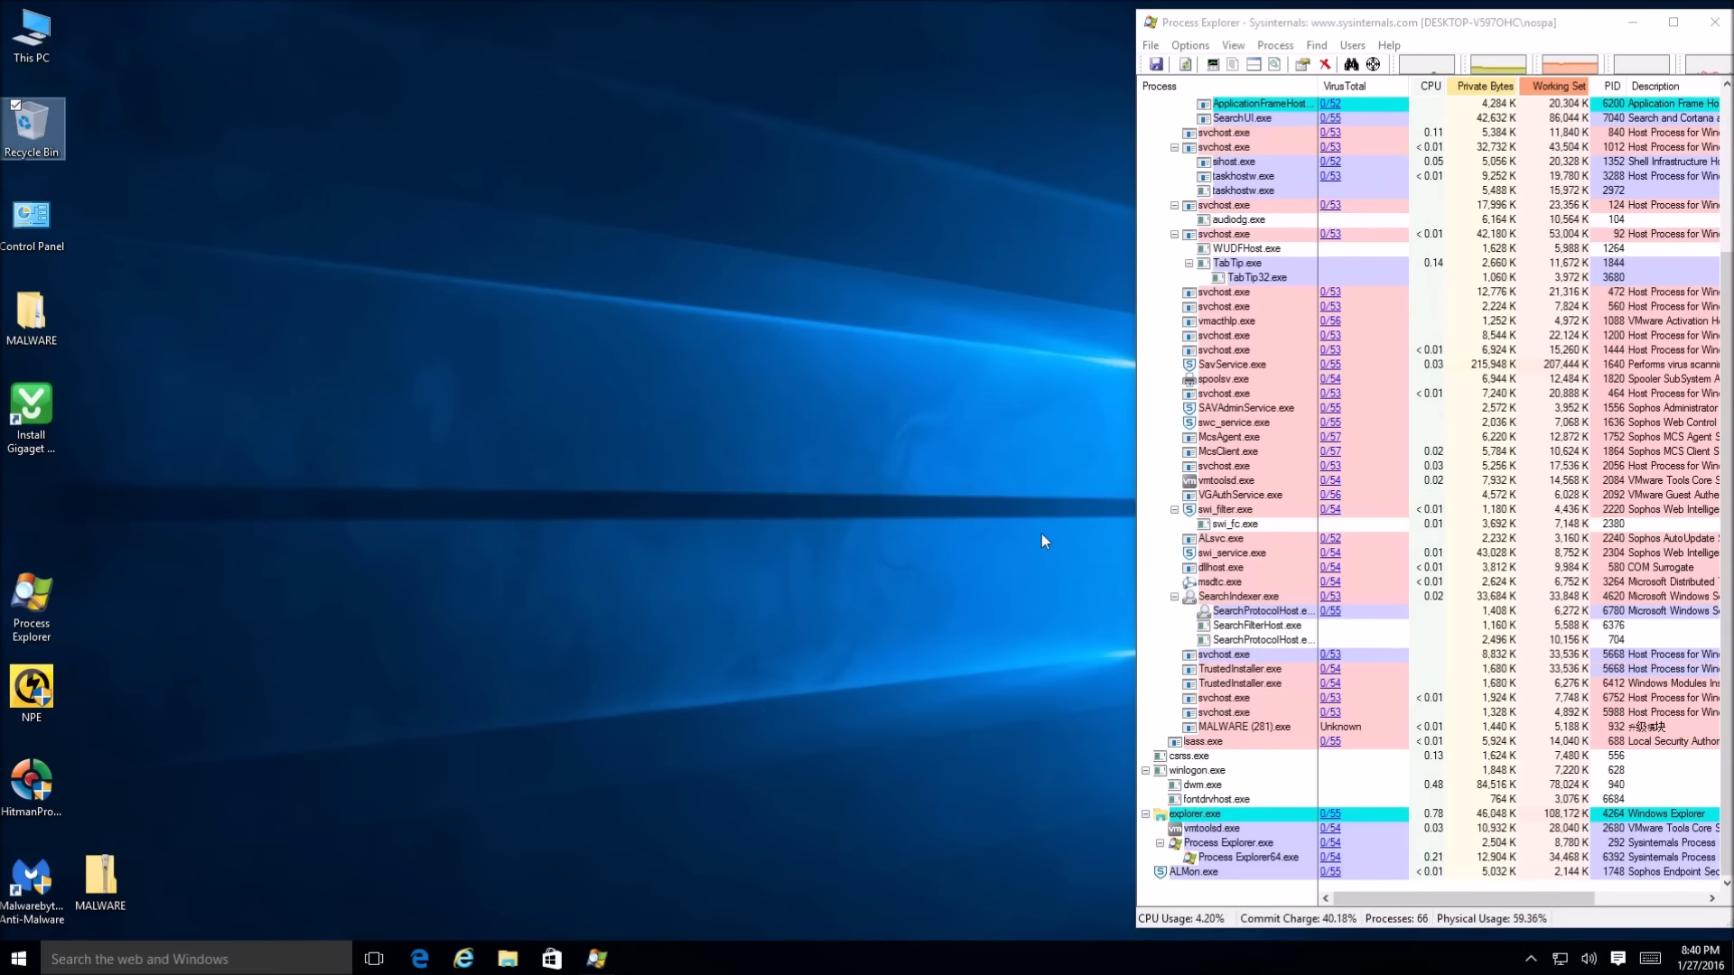
Close Process Explorer, open Sophos Home from the tray with admin approval, and run Scan Now
click(1714, 21)
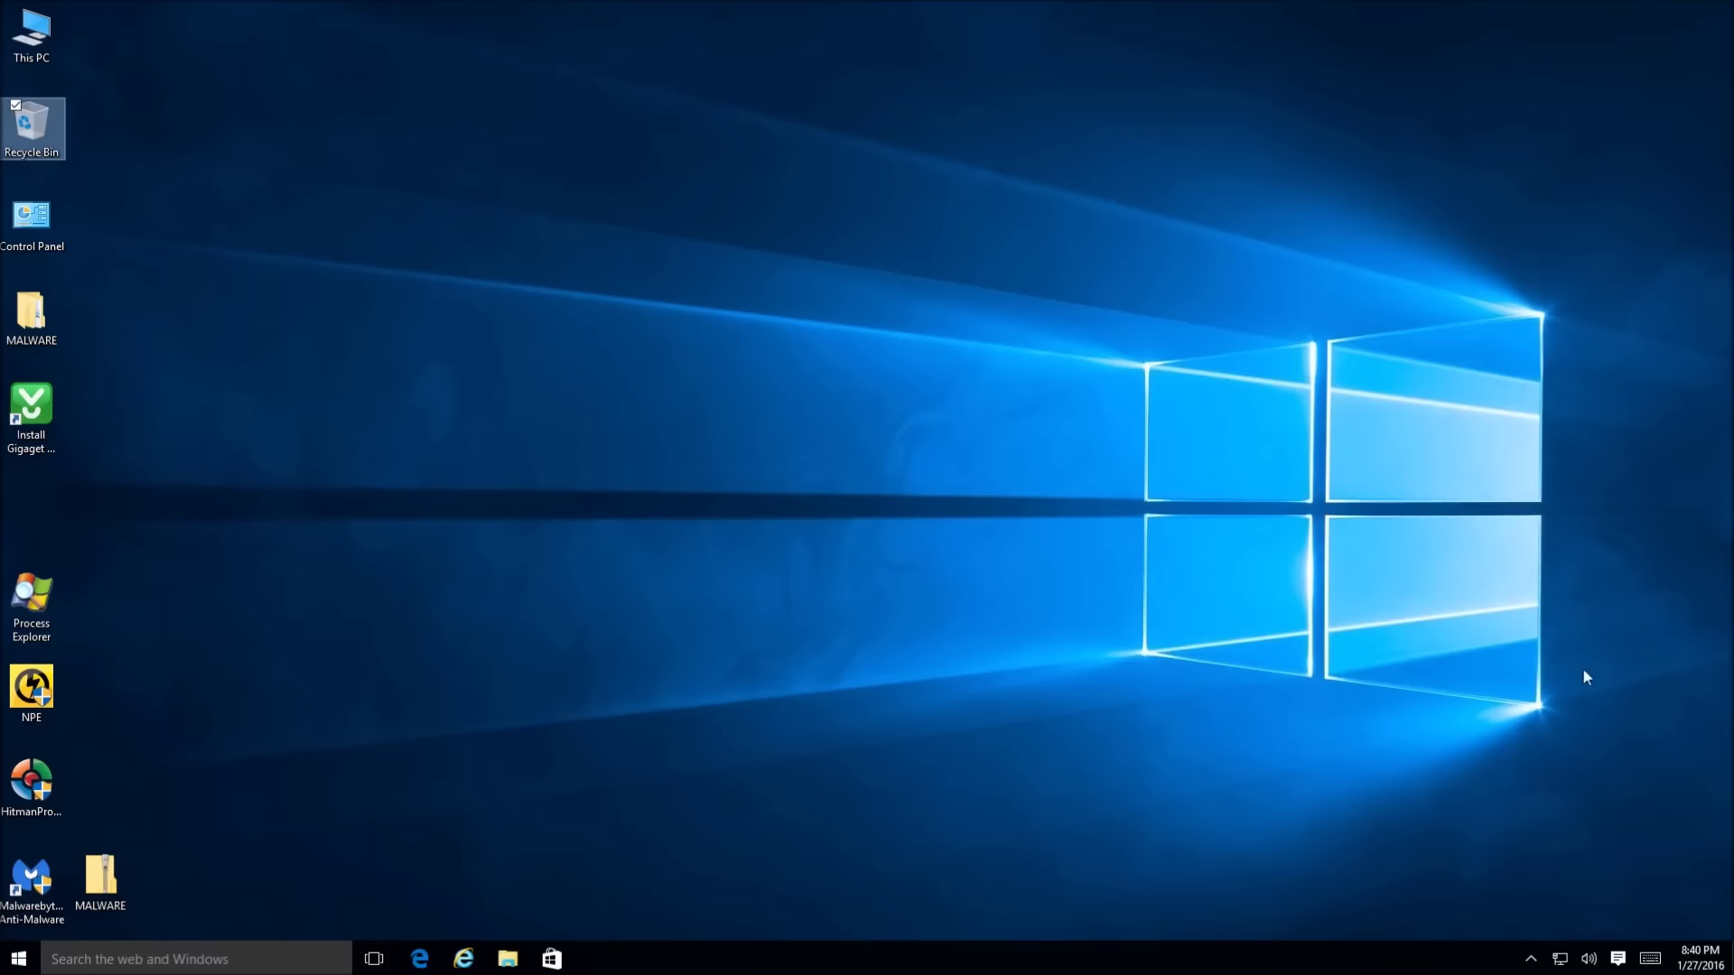
click(1531, 957)
click(1514, 921)
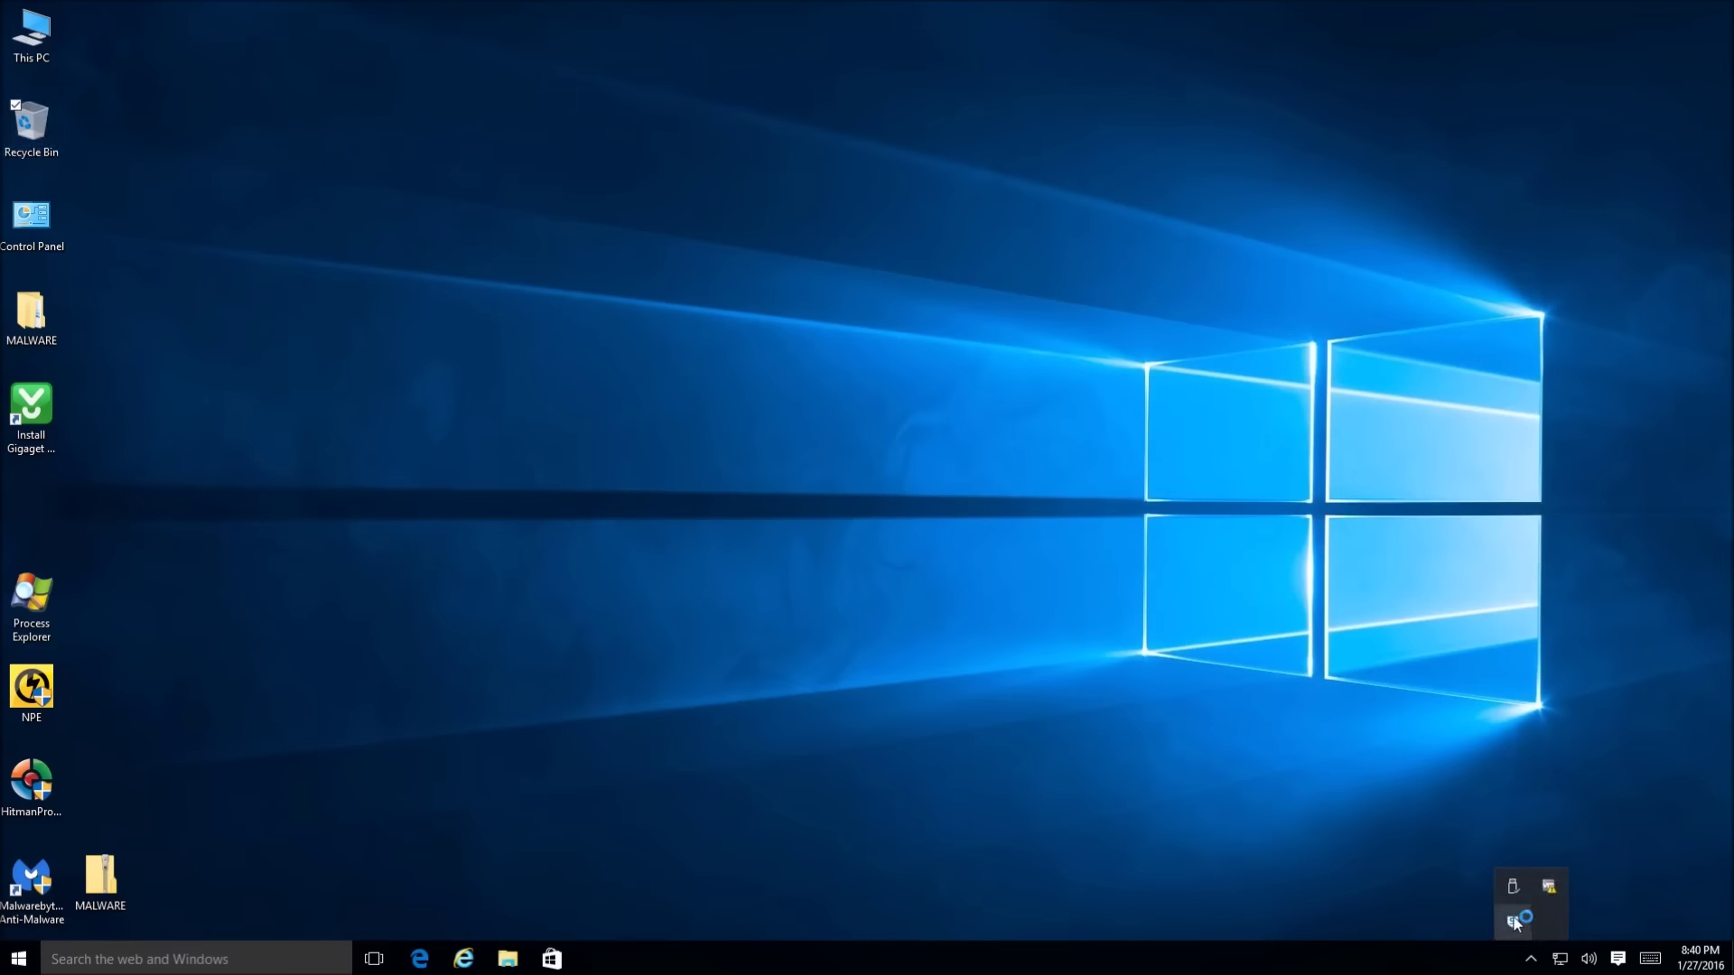
click(597, 958)
click(946, 513)
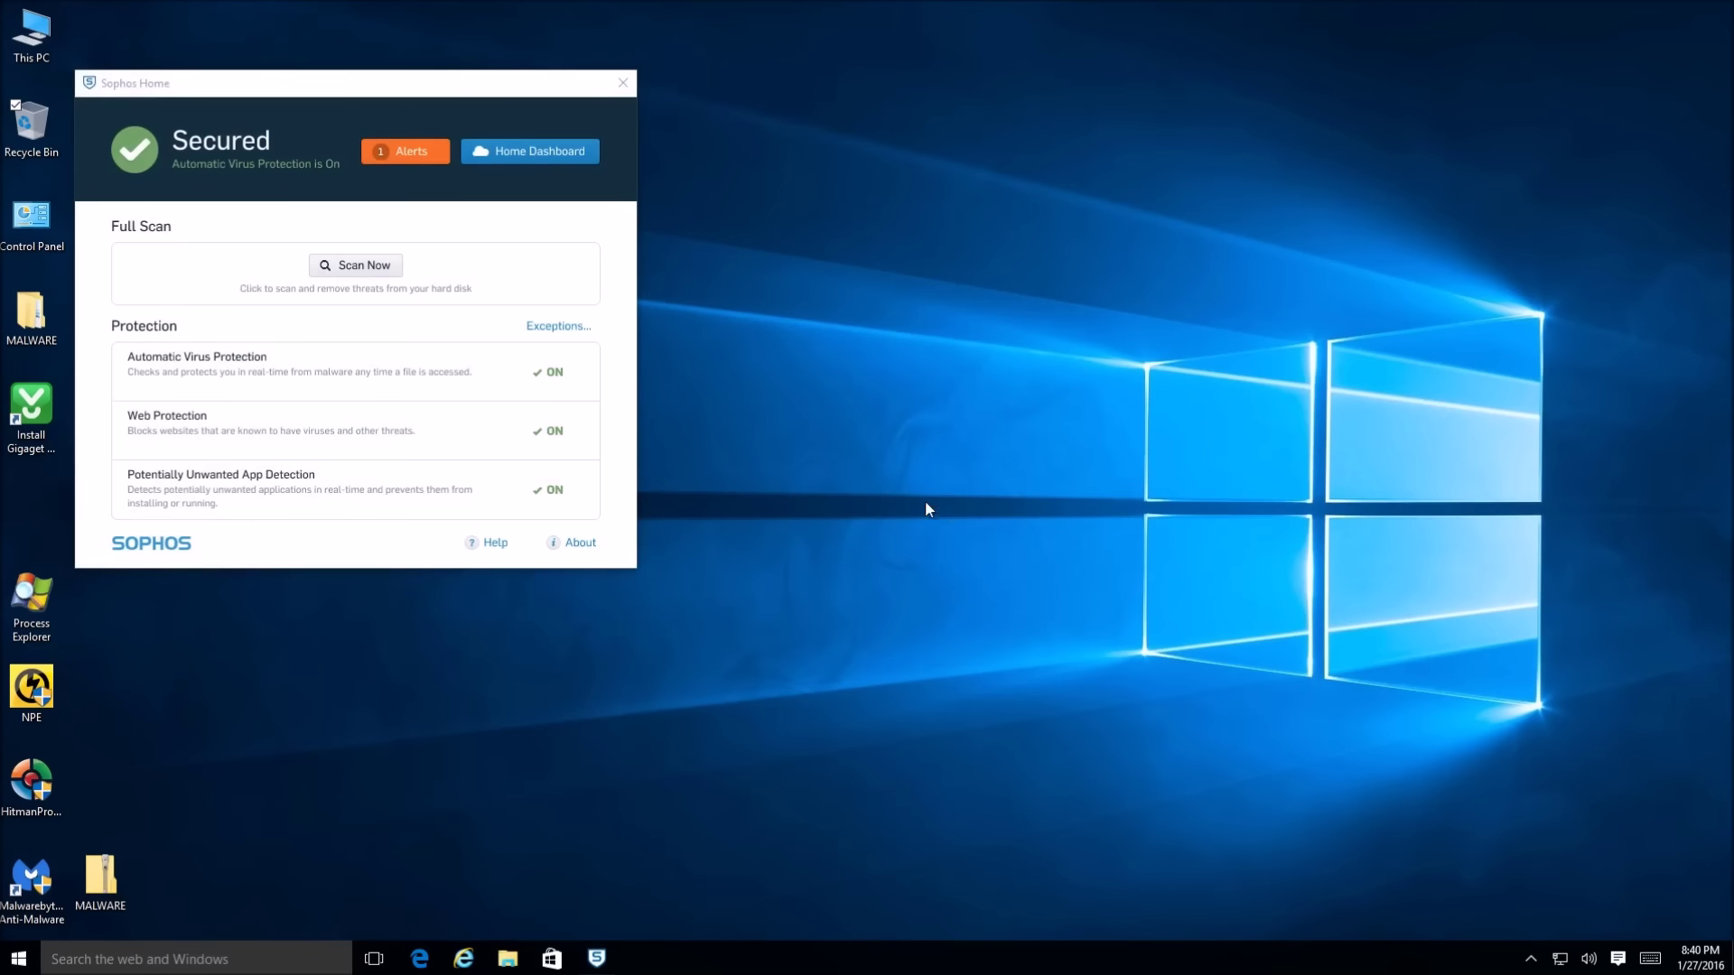
drag(429, 83, 911, 176)
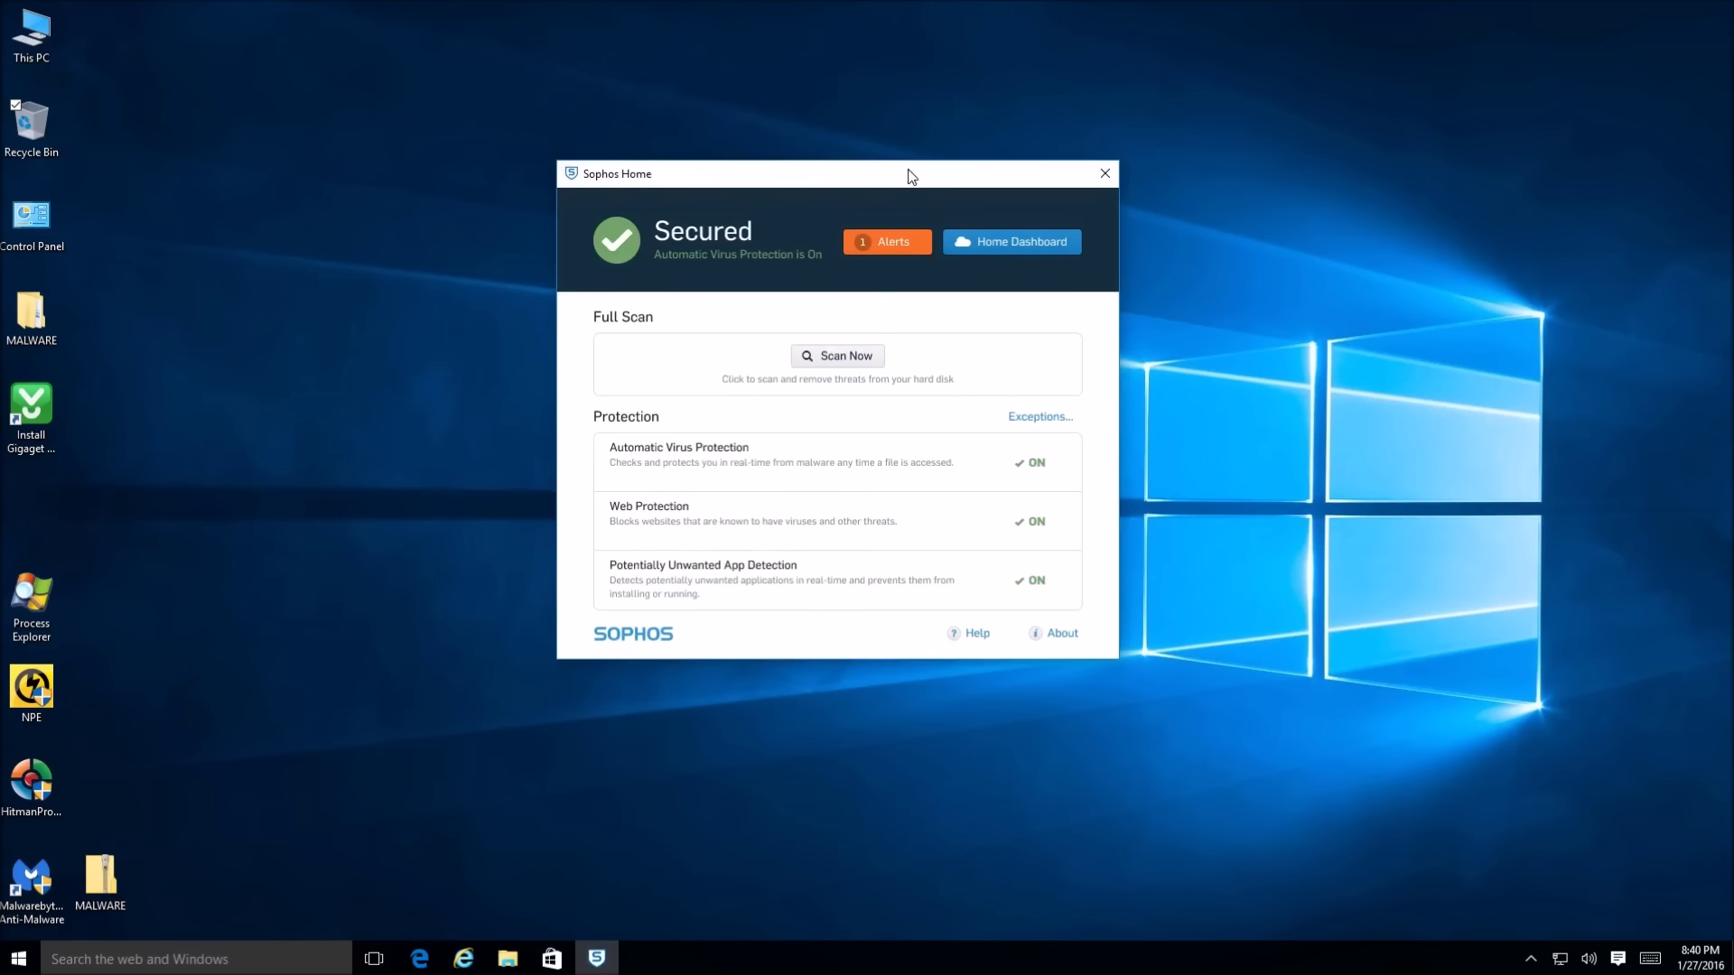
click(838, 358)
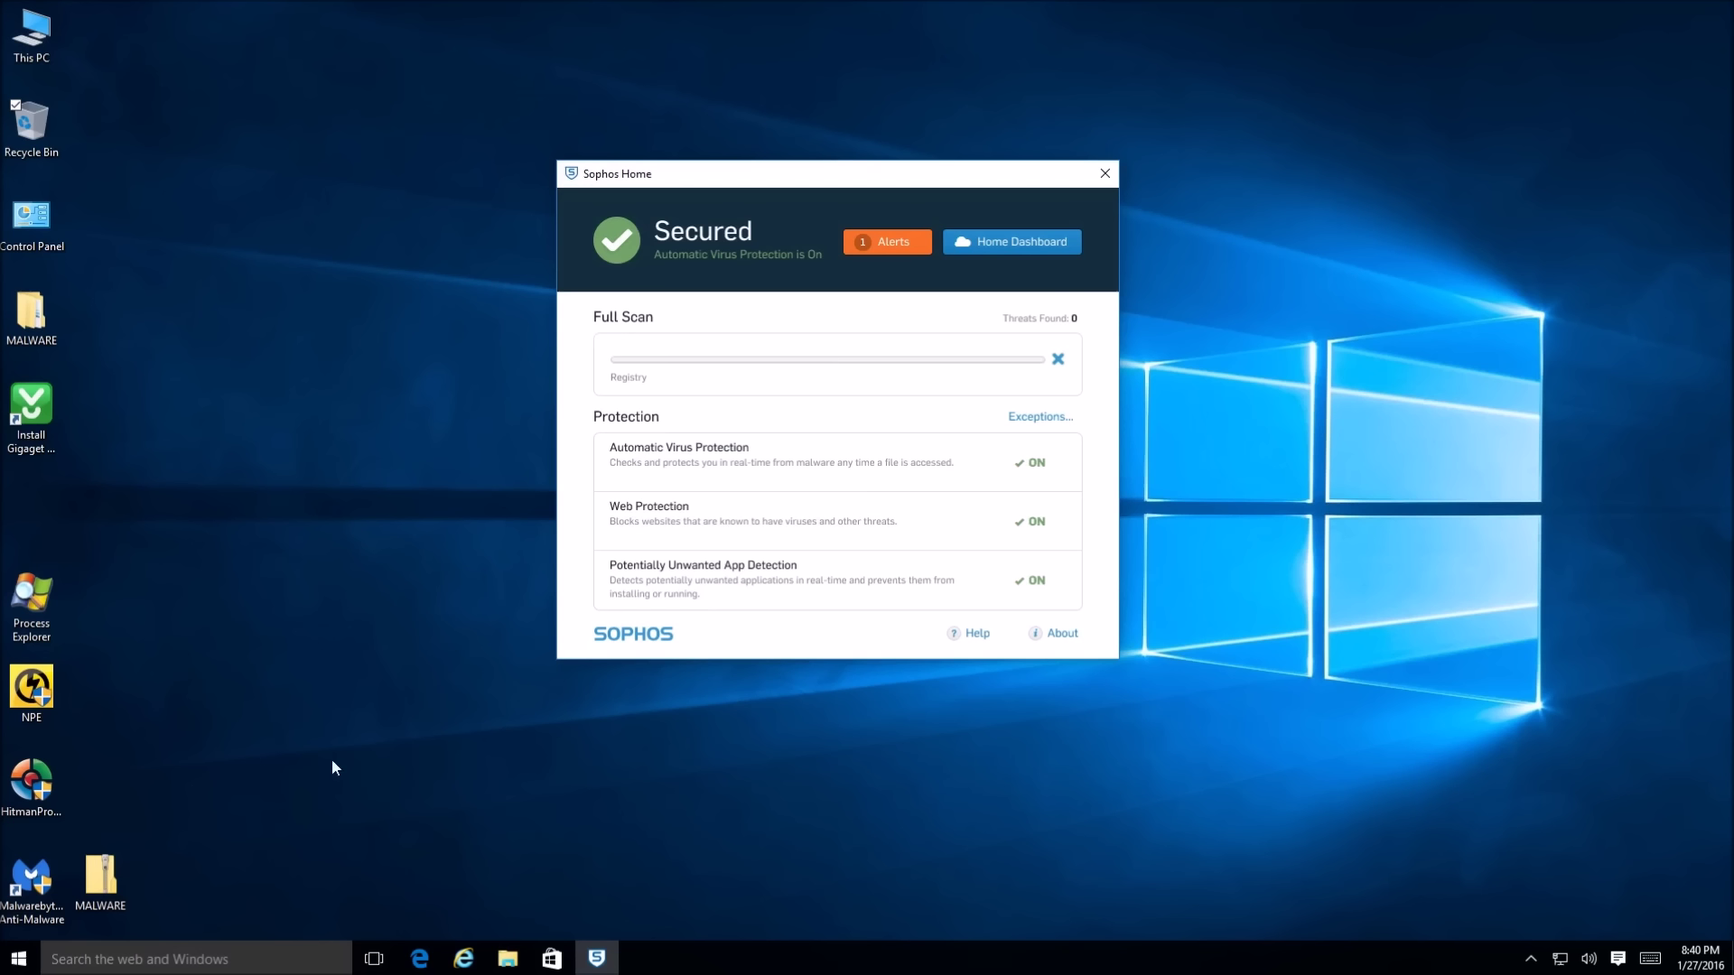
Launch HitmanPro, accept its license, start a one-time scan without installing, and select the NPE shortcut
click(52, 793)
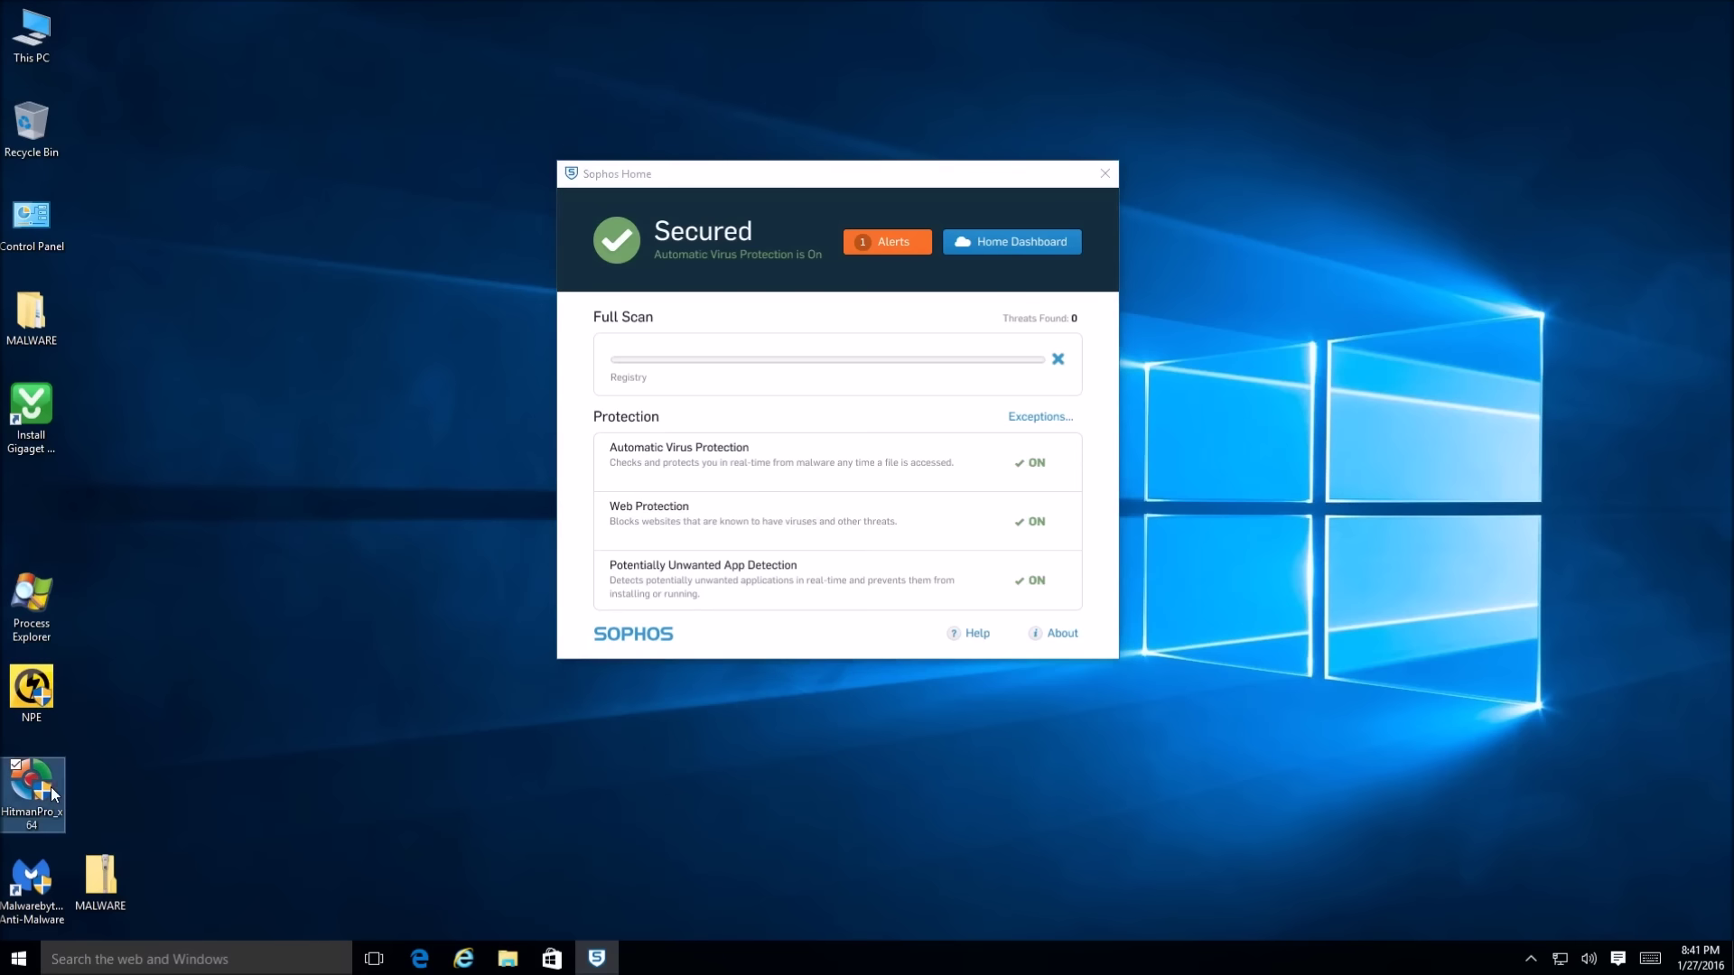
double_click(51, 794)
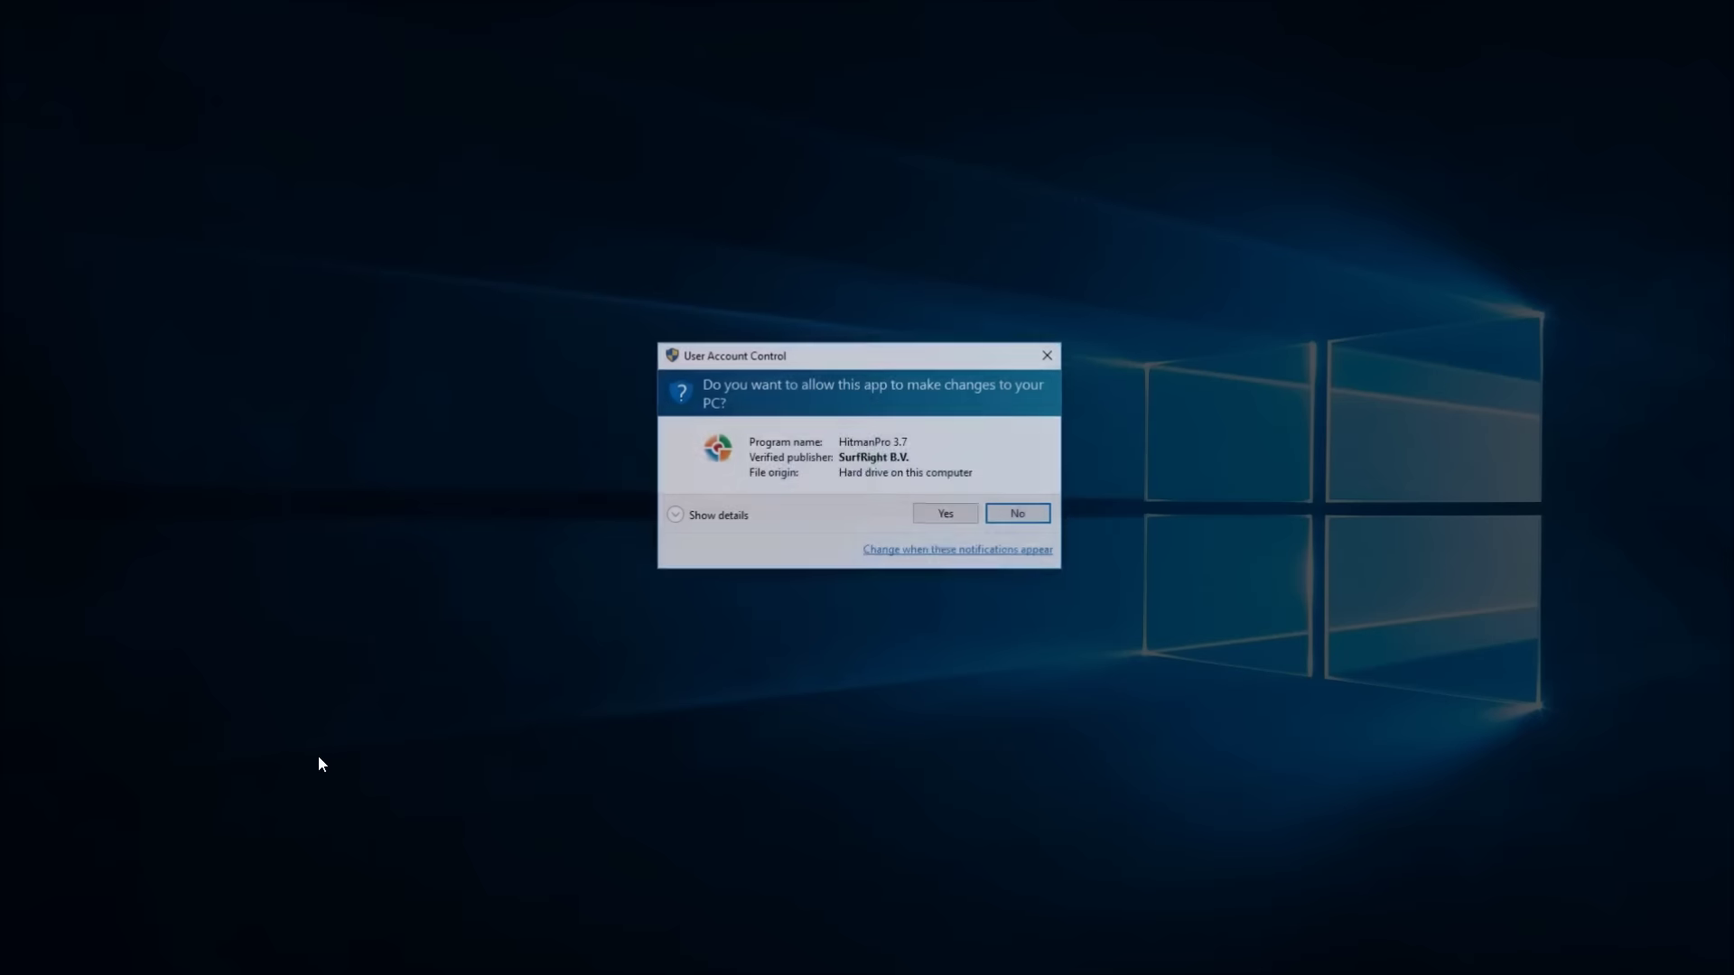
click(944, 513)
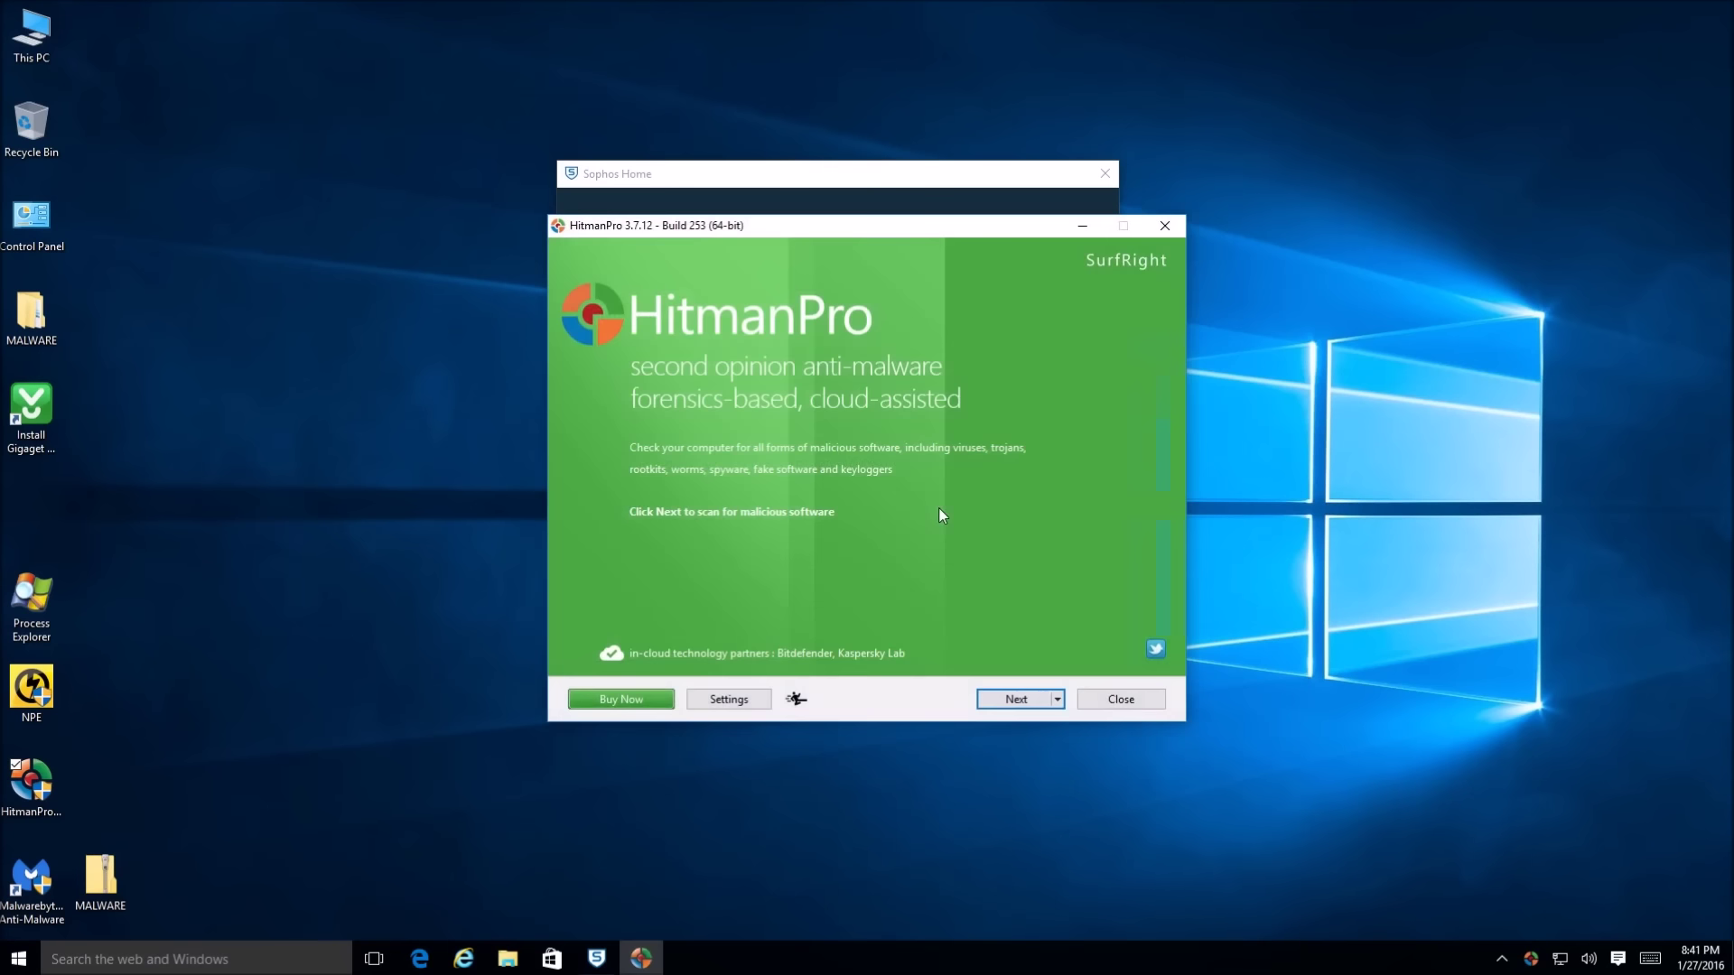
click(1013, 700)
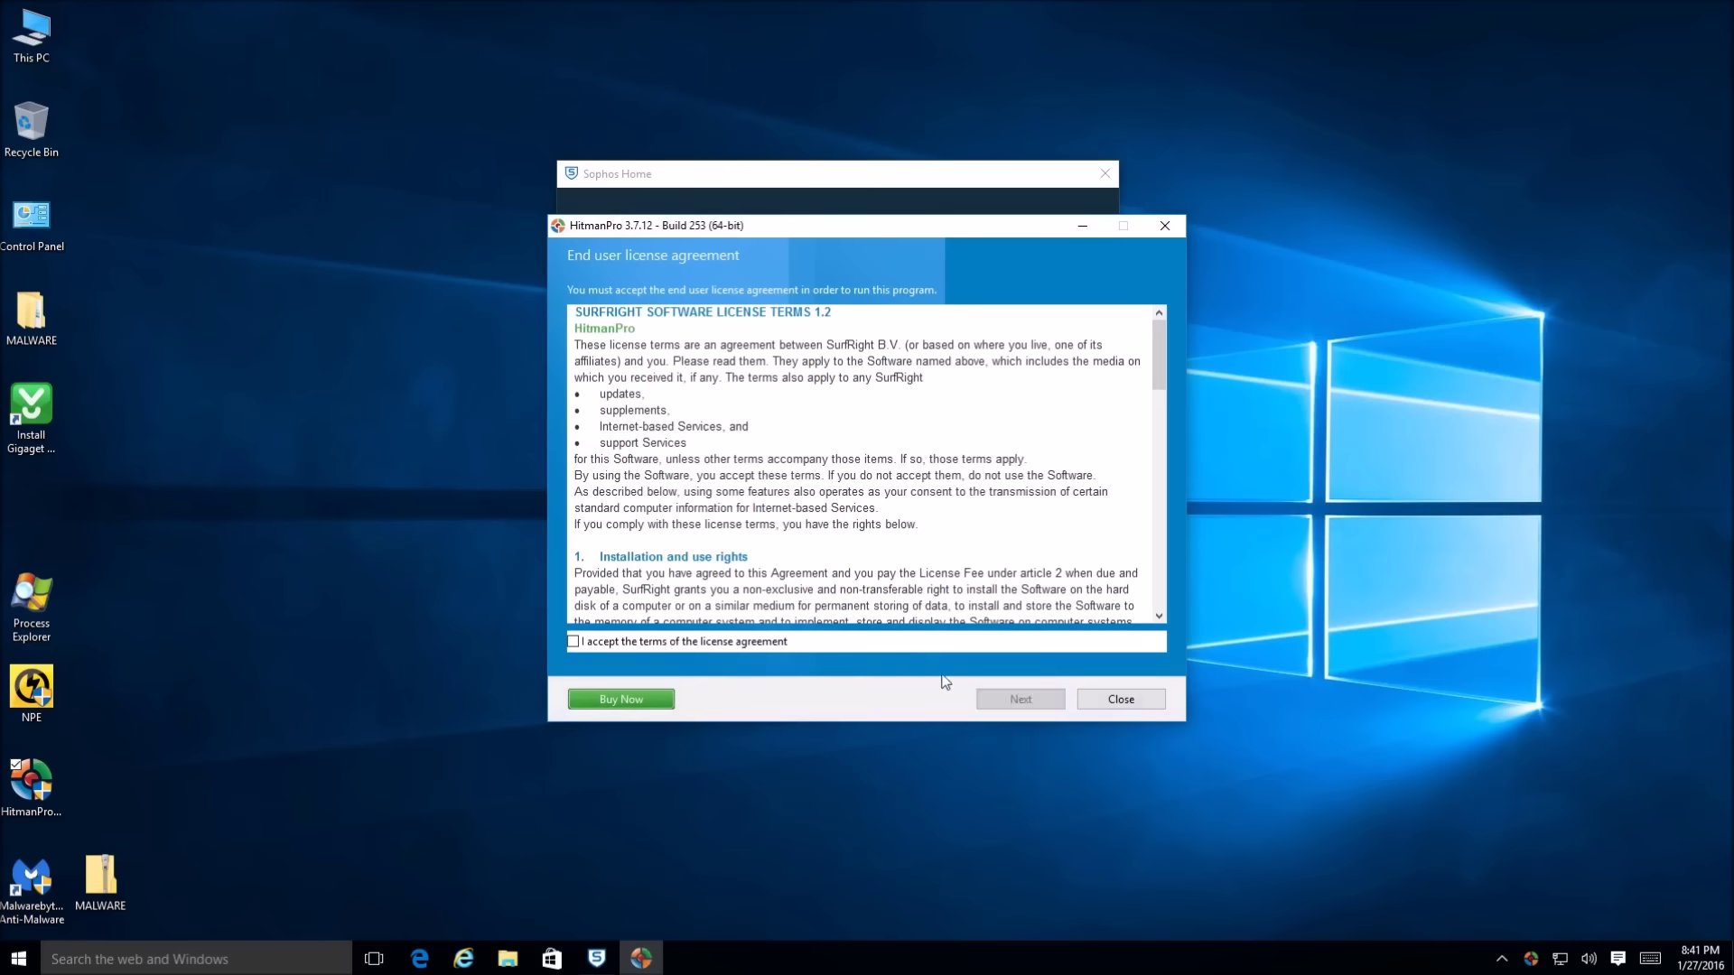
click(698, 642)
click(1014, 700)
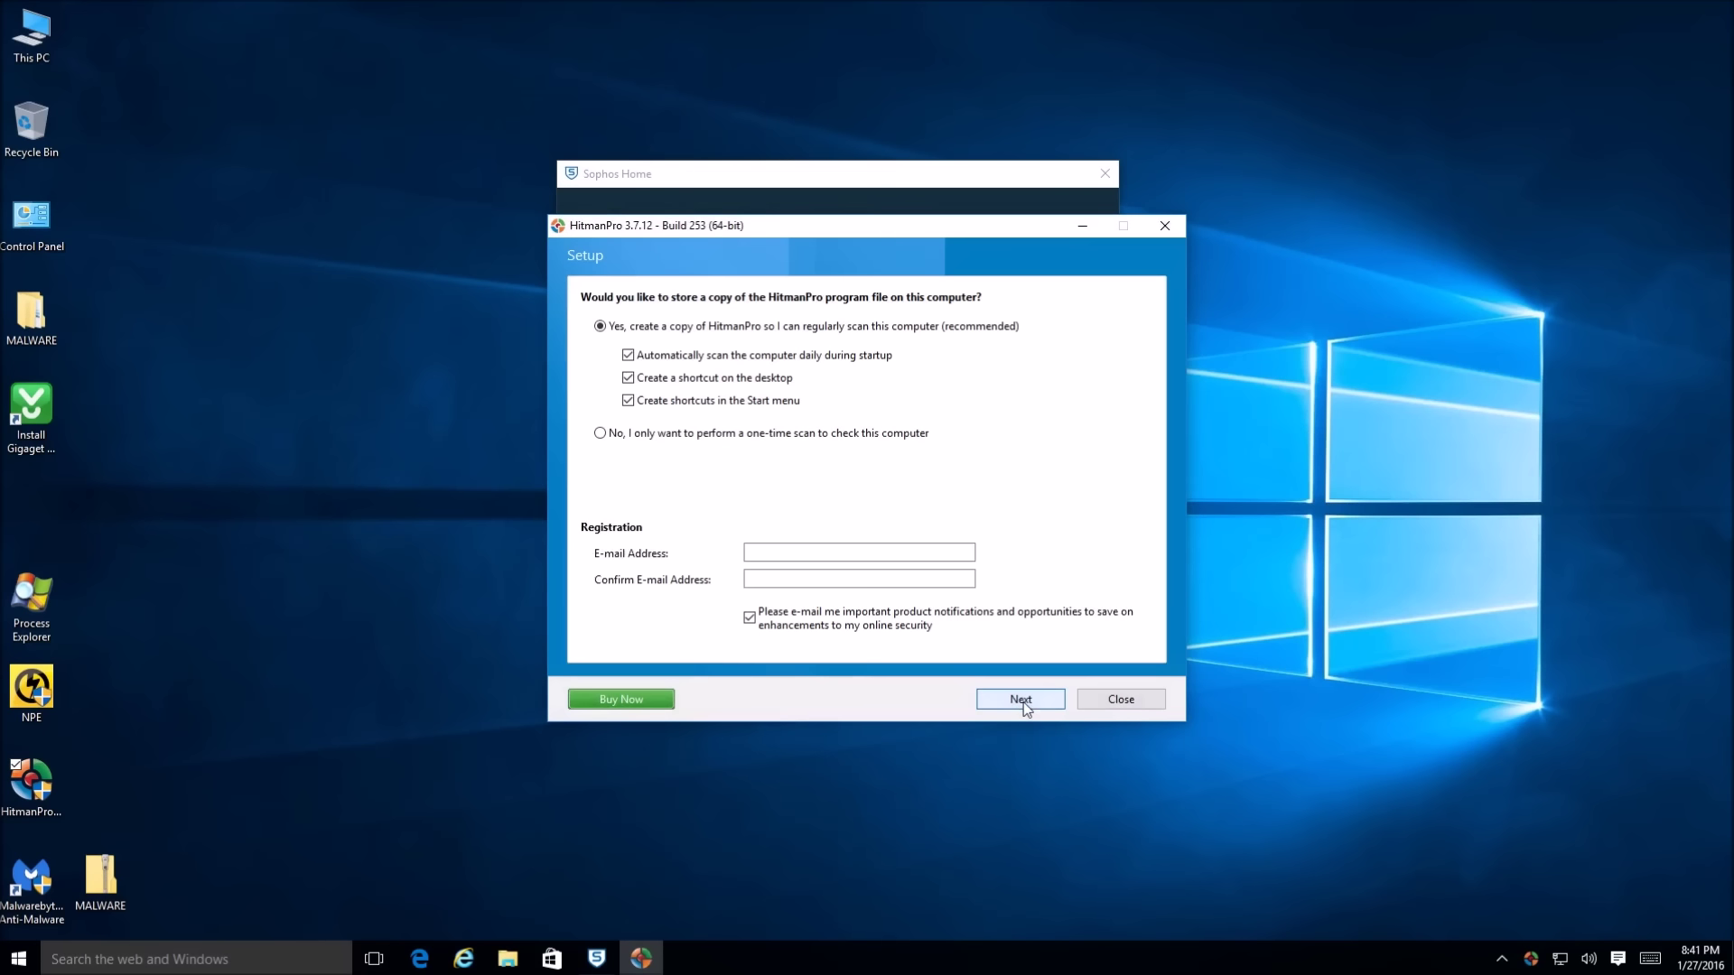
click(696, 436)
click(1015, 700)
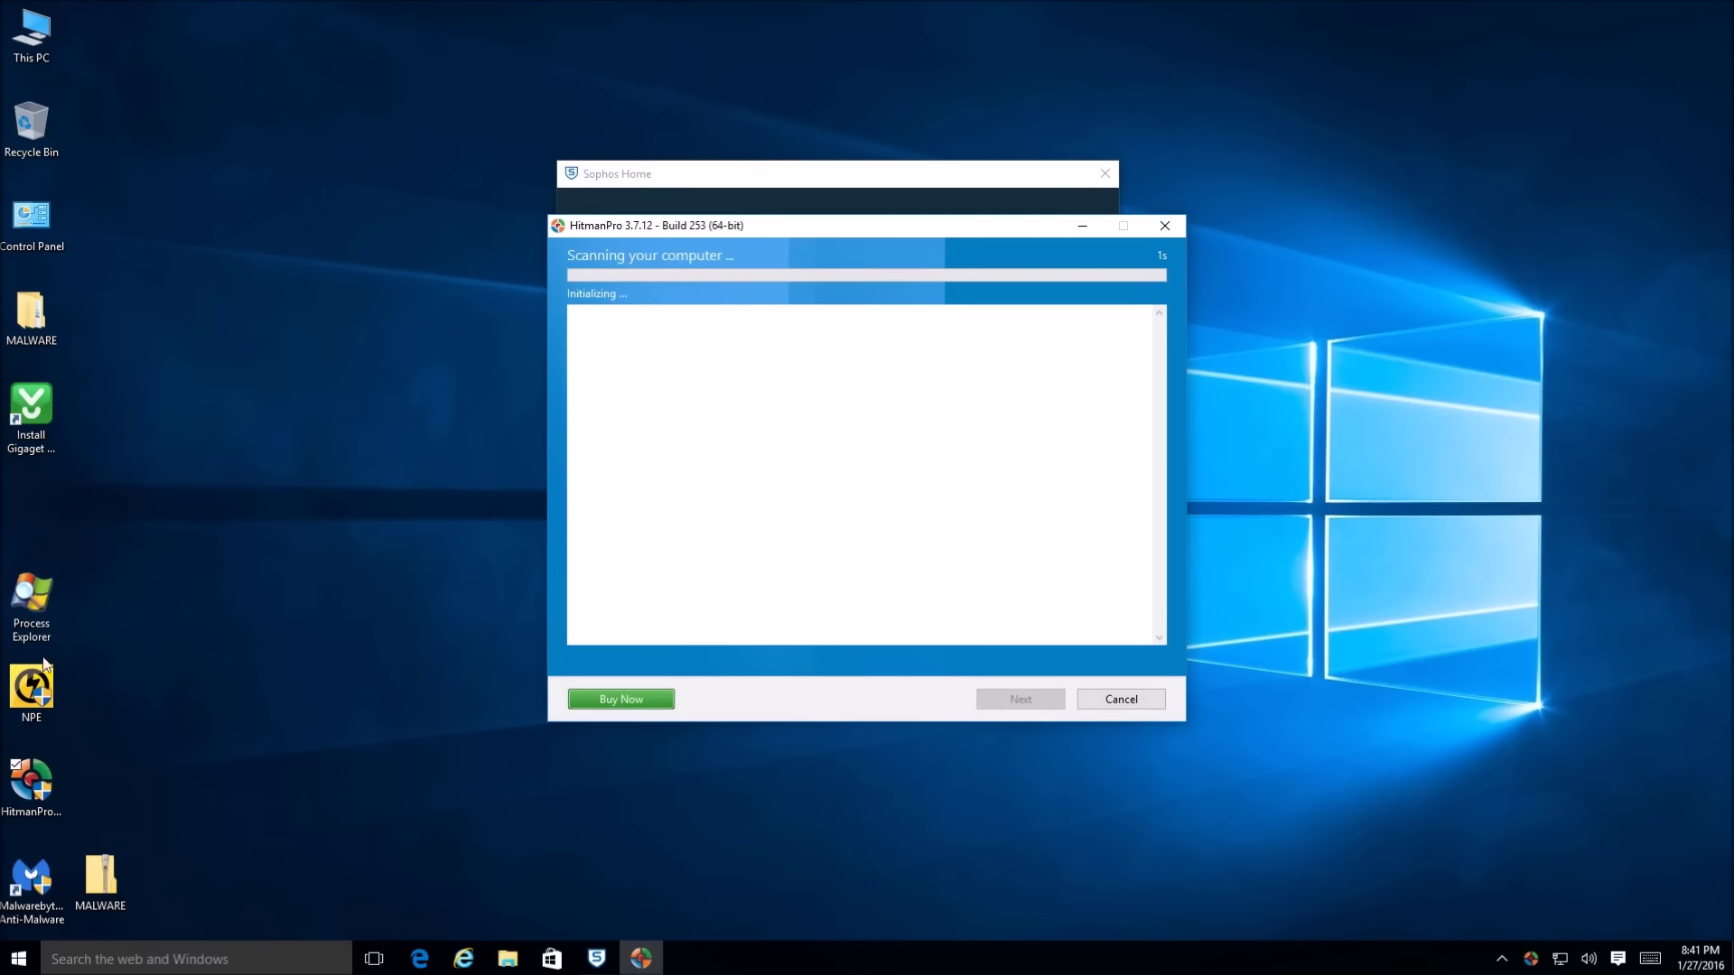
click(45, 698)
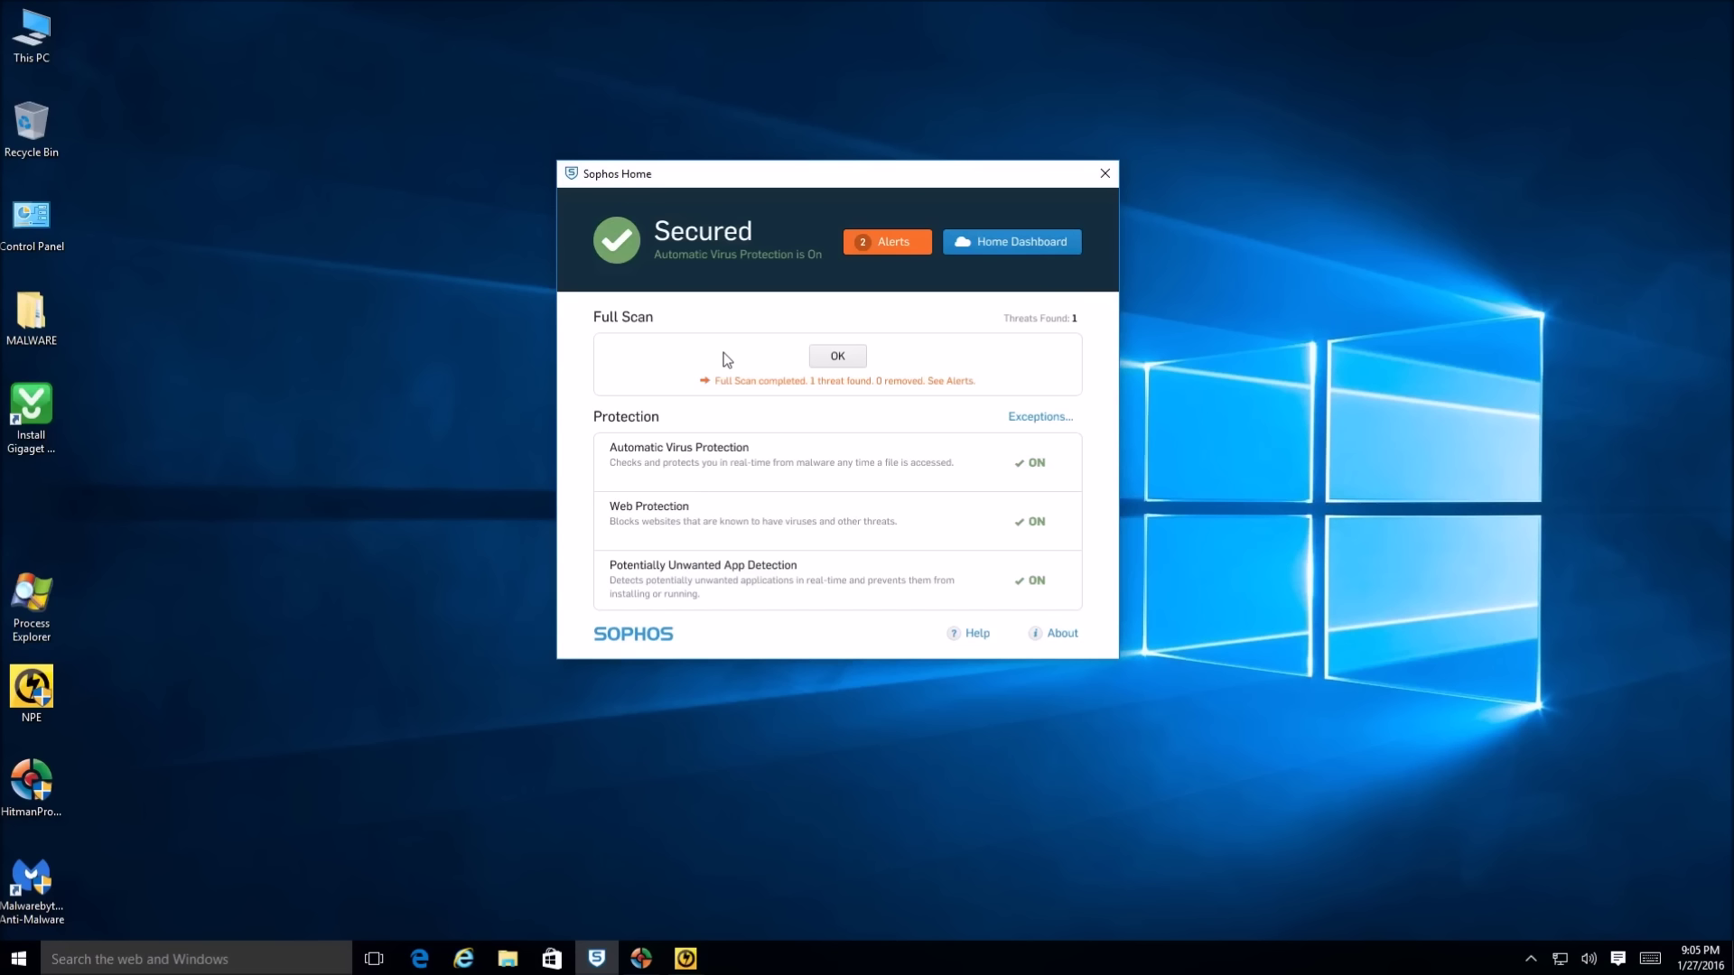
Dismiss the full-scan result and review the two virus alerts in Sophos Home
click(853, 366)
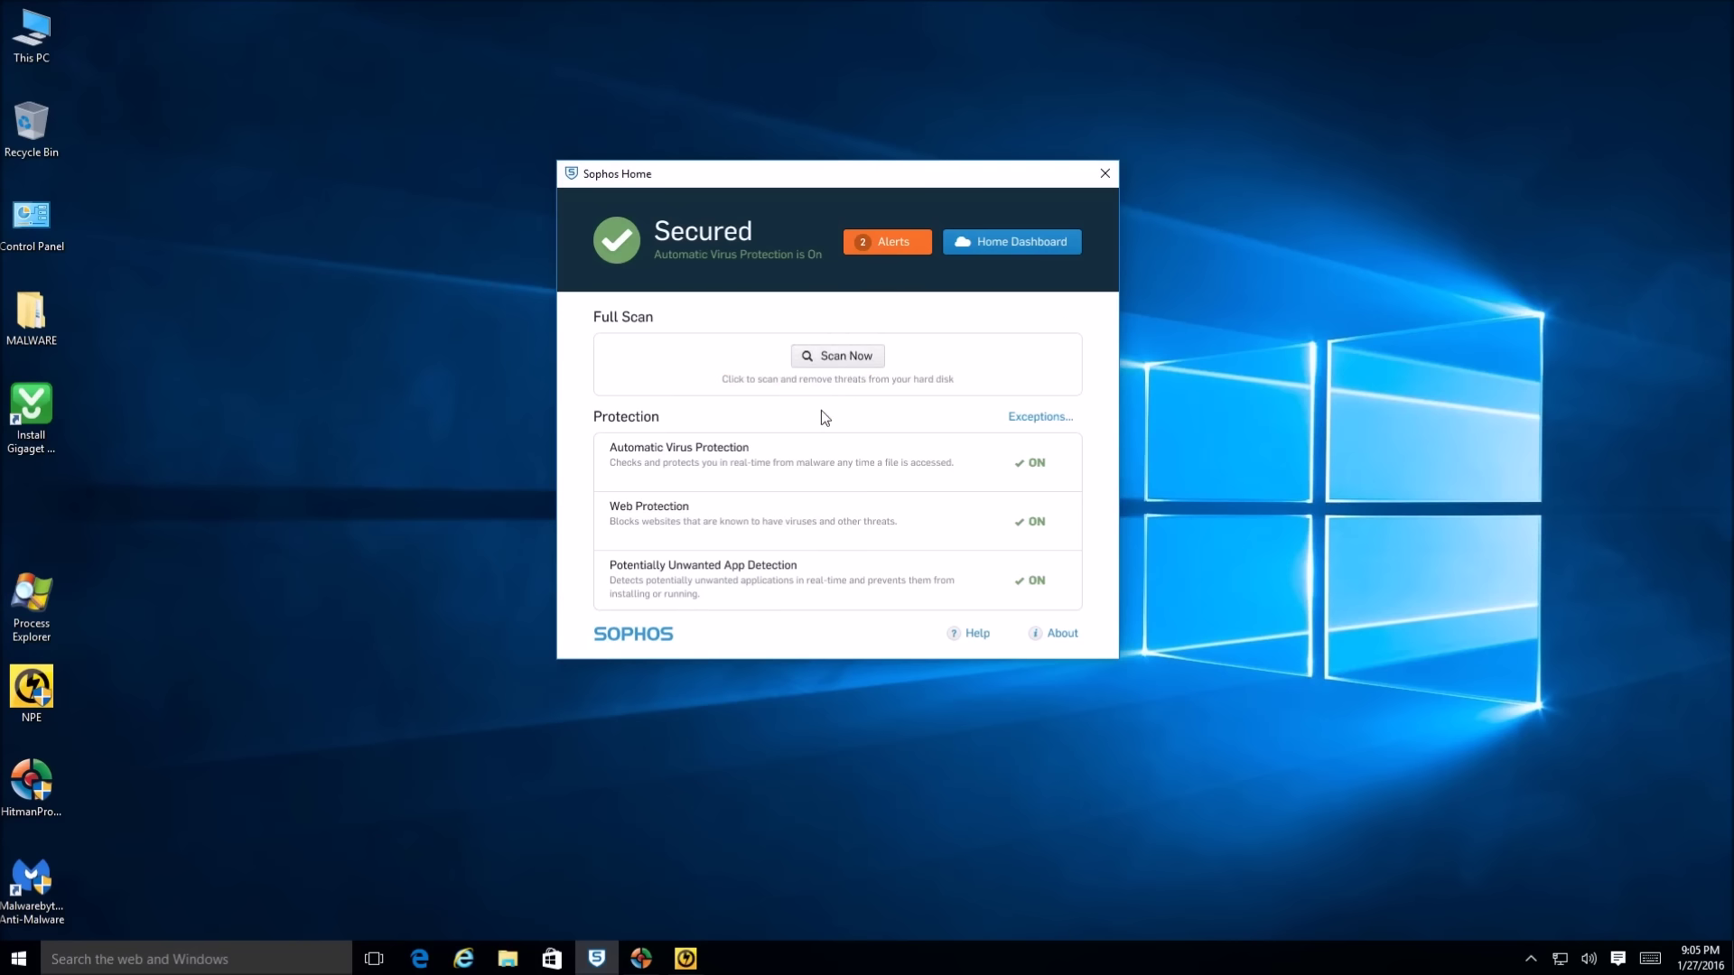
click(889, 242)
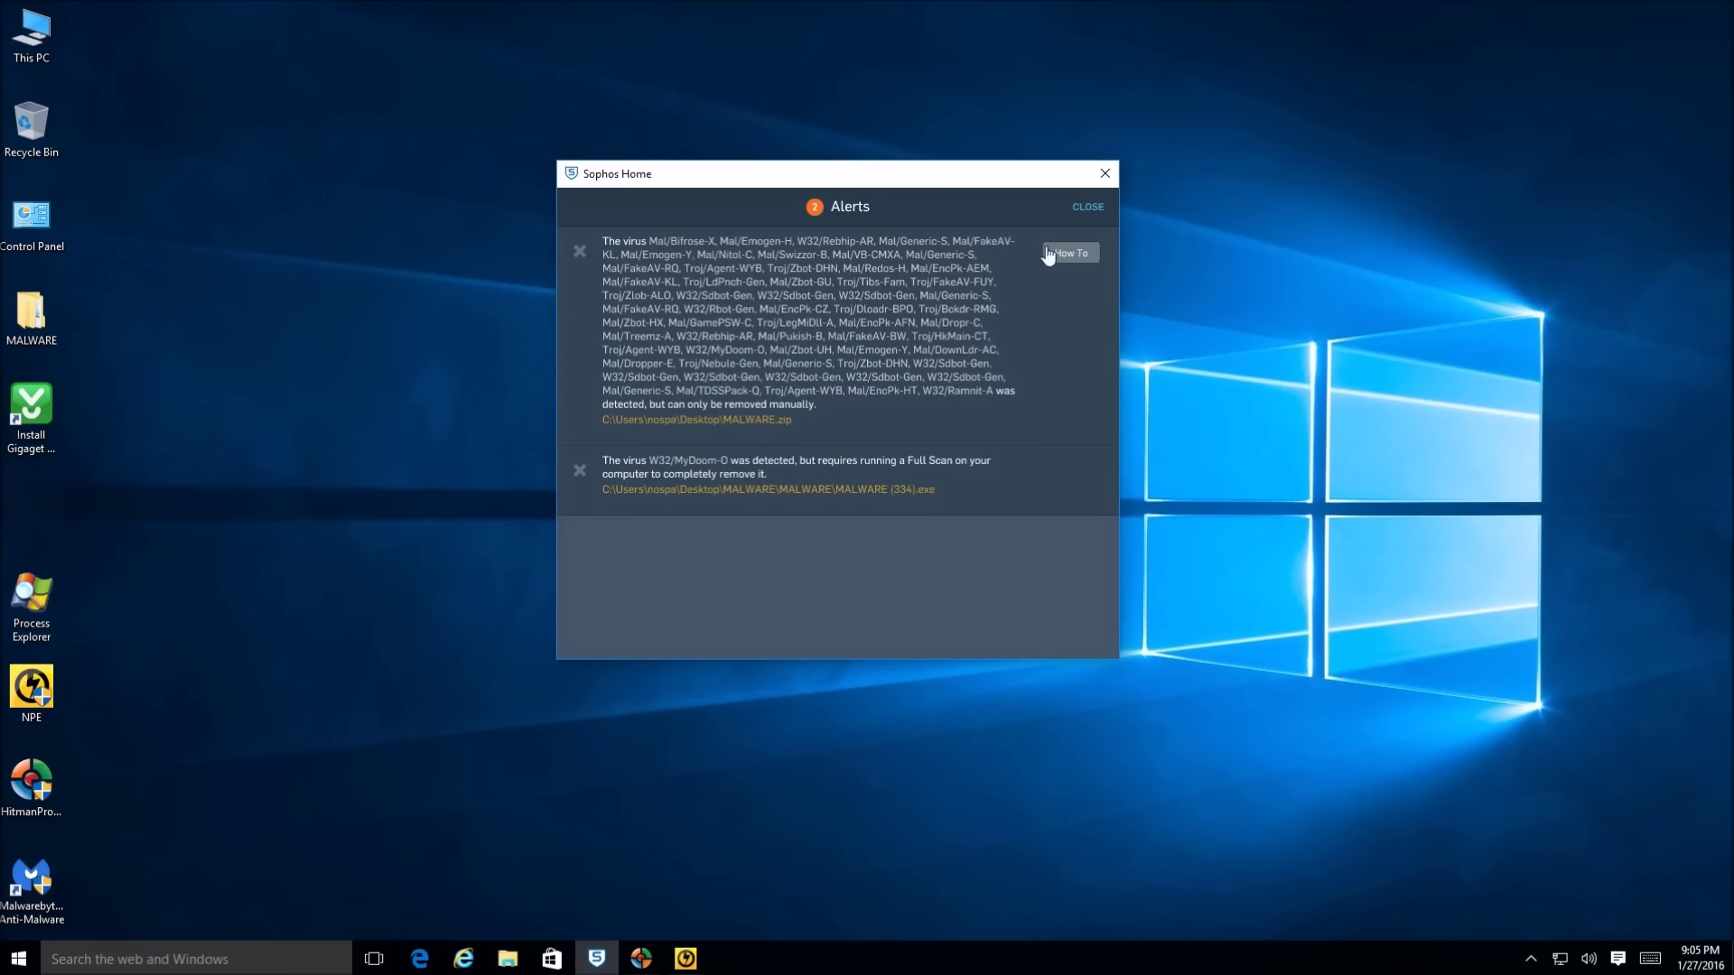
click(1075, 209)
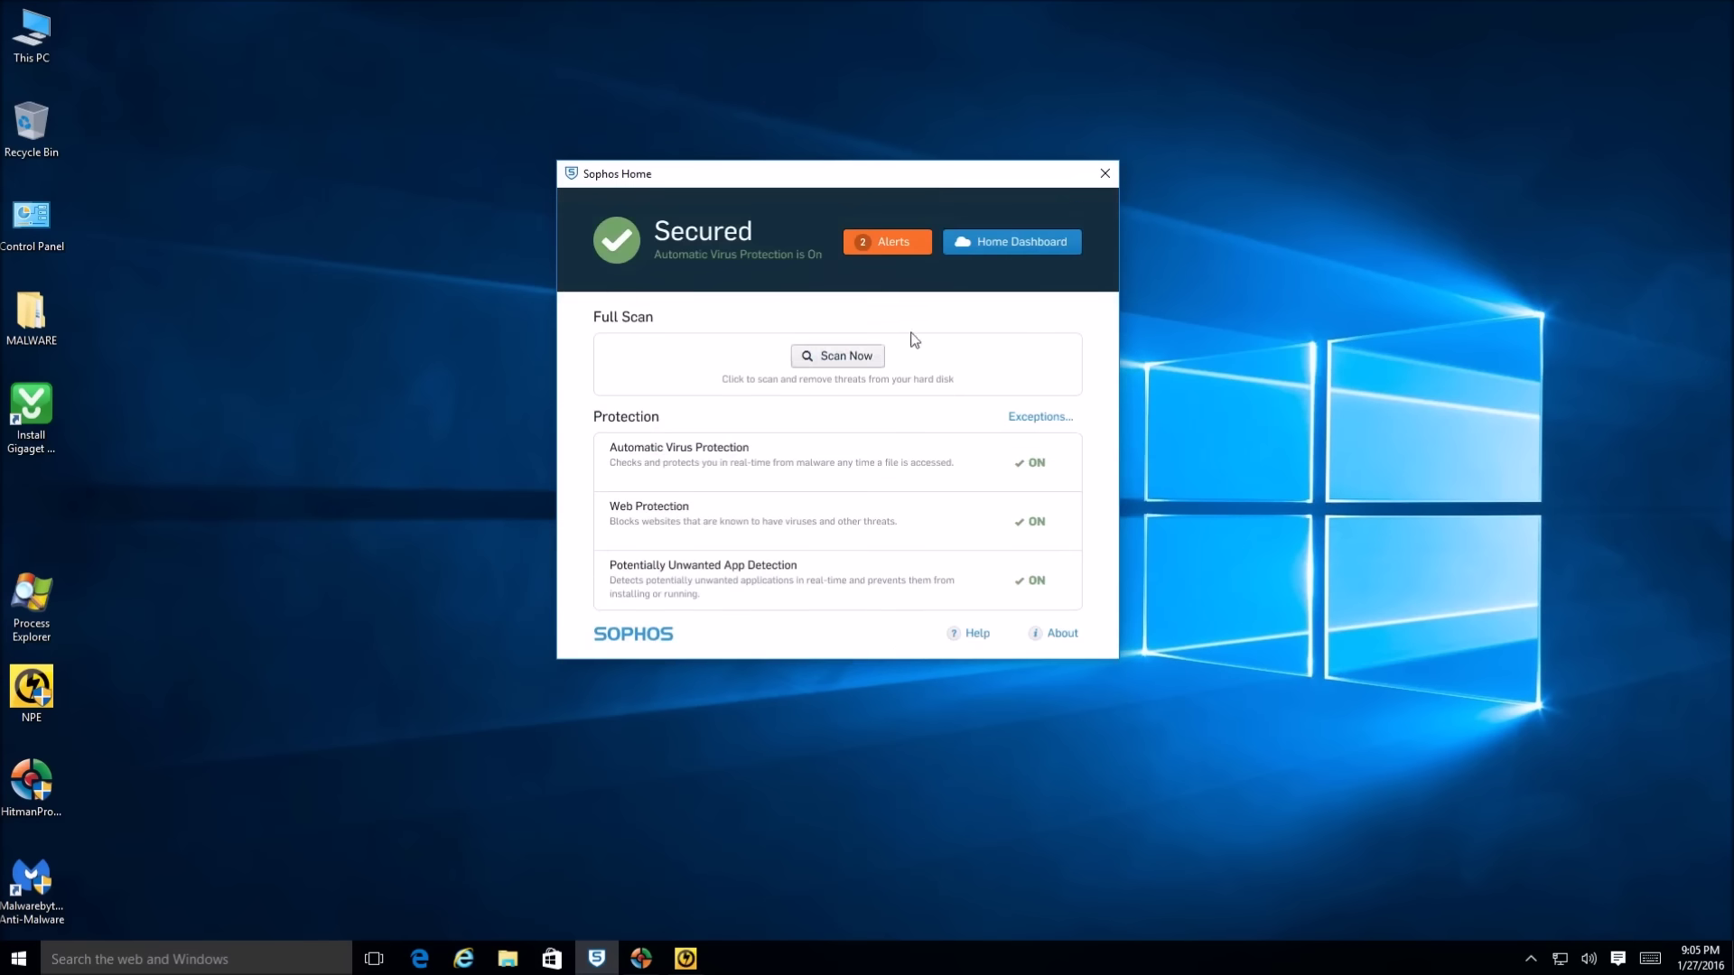
Try the online Home Dashboard, close the Edge window, then close Sophos Home
click(998, 253)
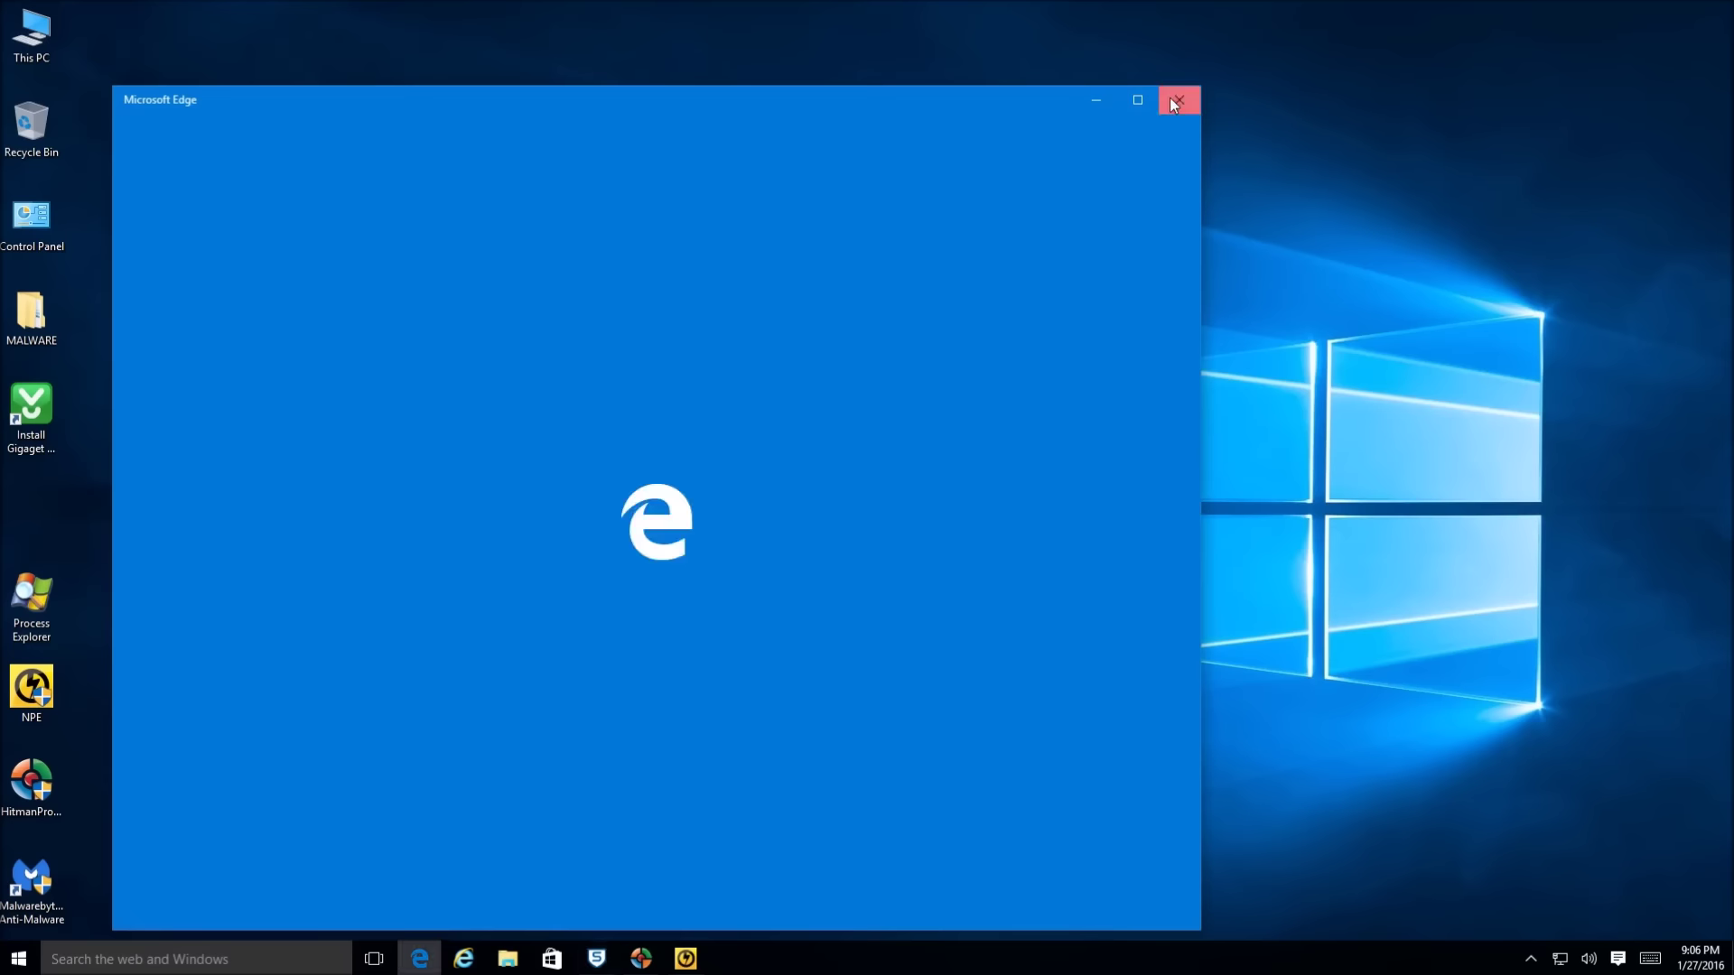
click(1173, 104)
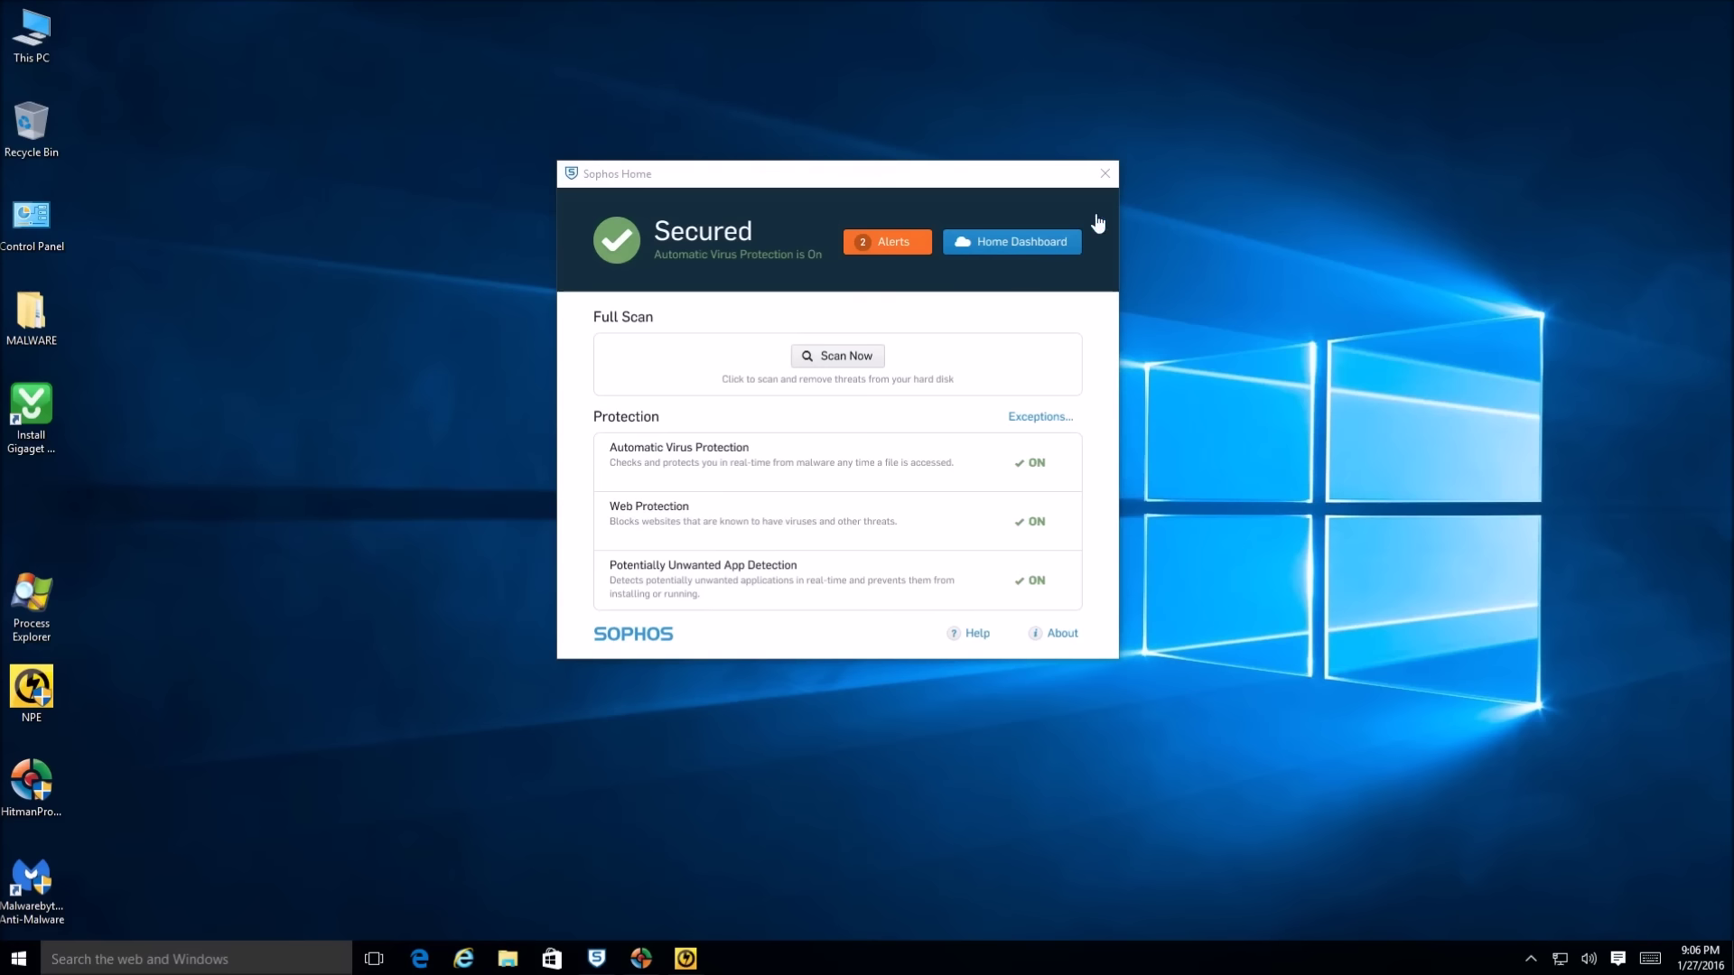
click(1103, 176)
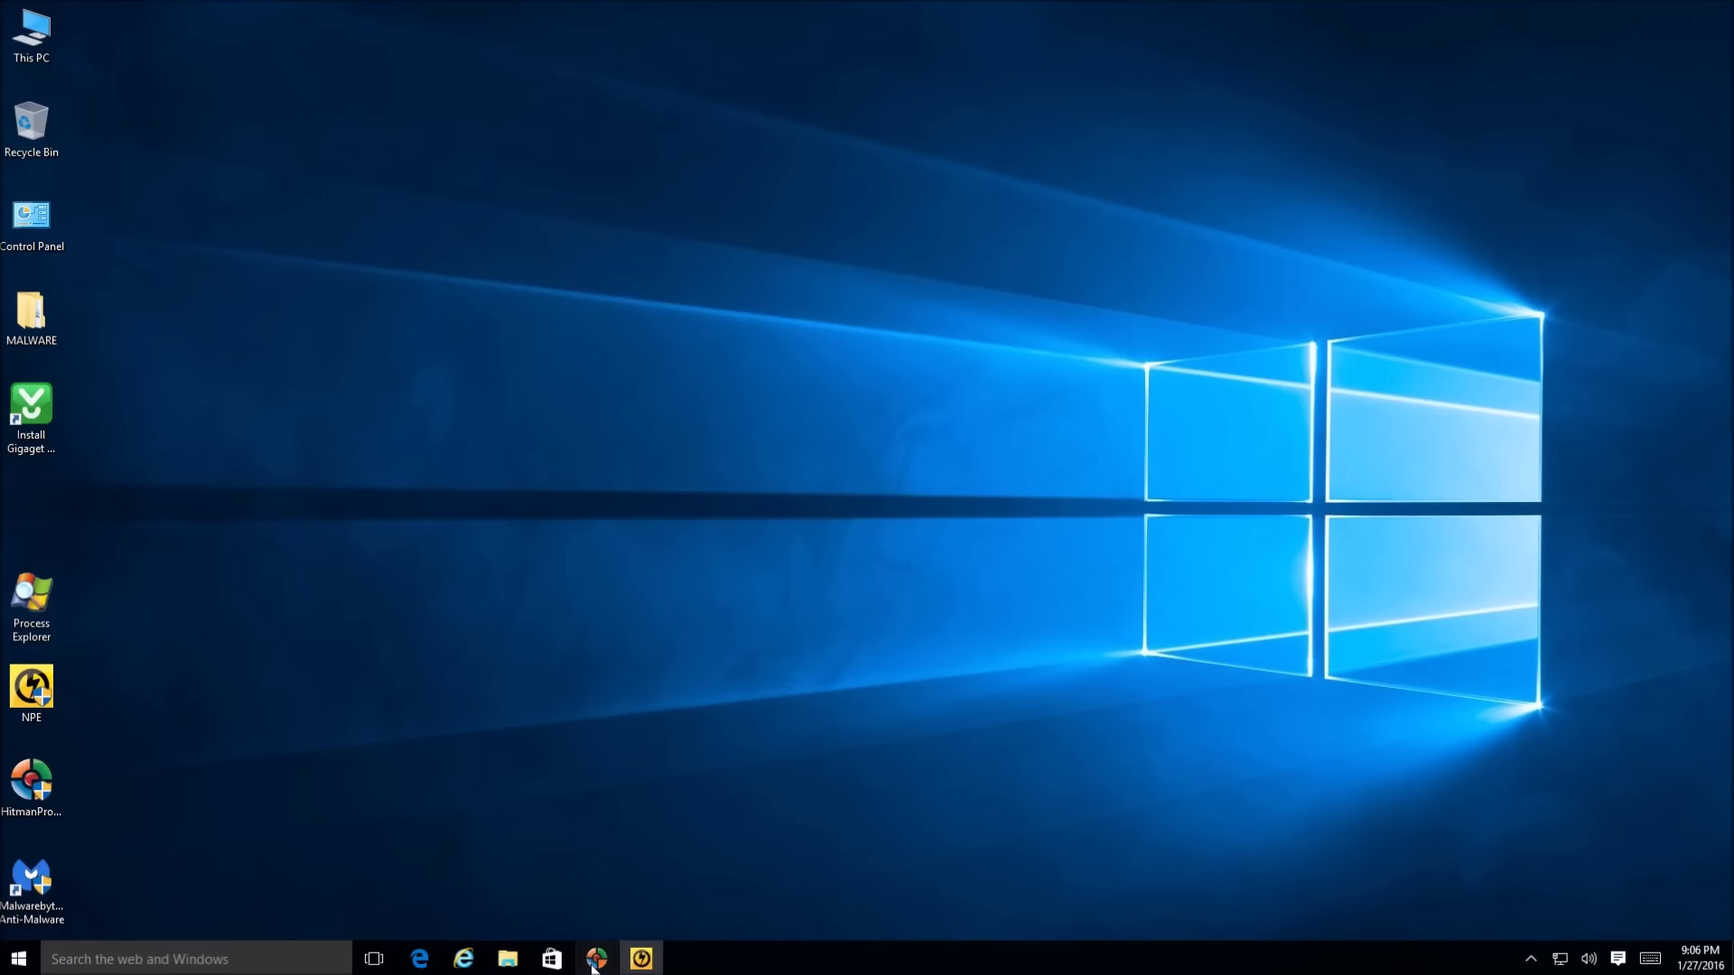
Restore HitmanPro's results and inspect the crypted.exe Trojan and adnxs.com tracking cookie entries
click(596, 957)
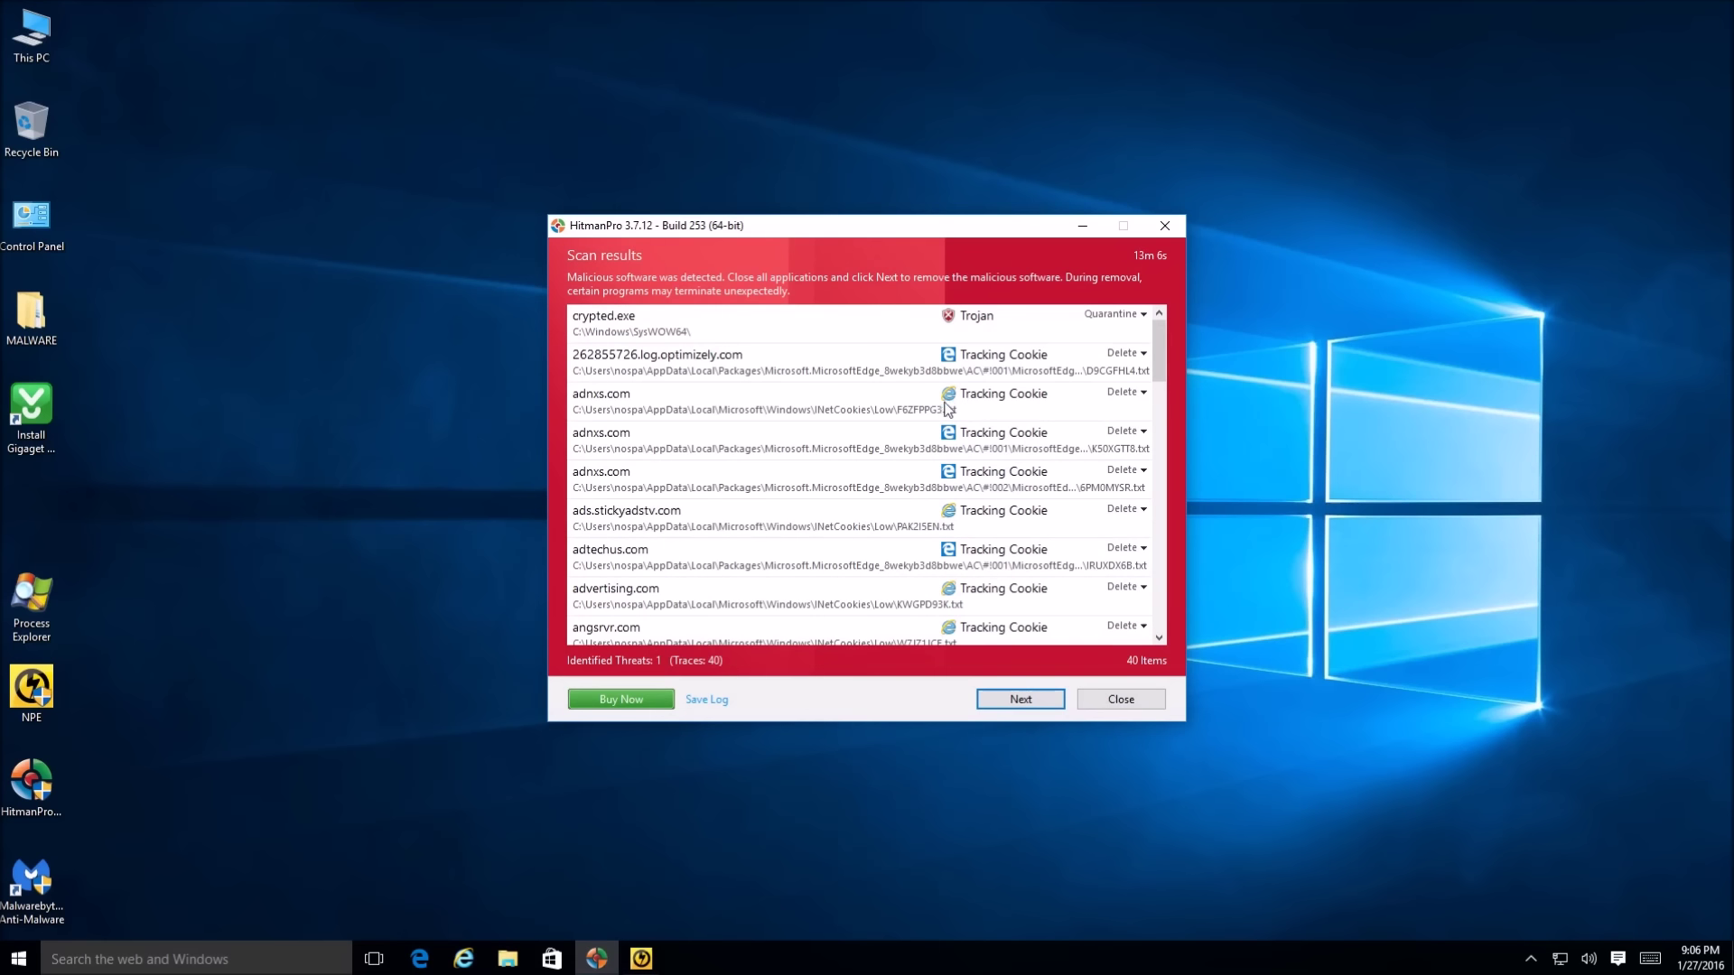
click(739, 329)
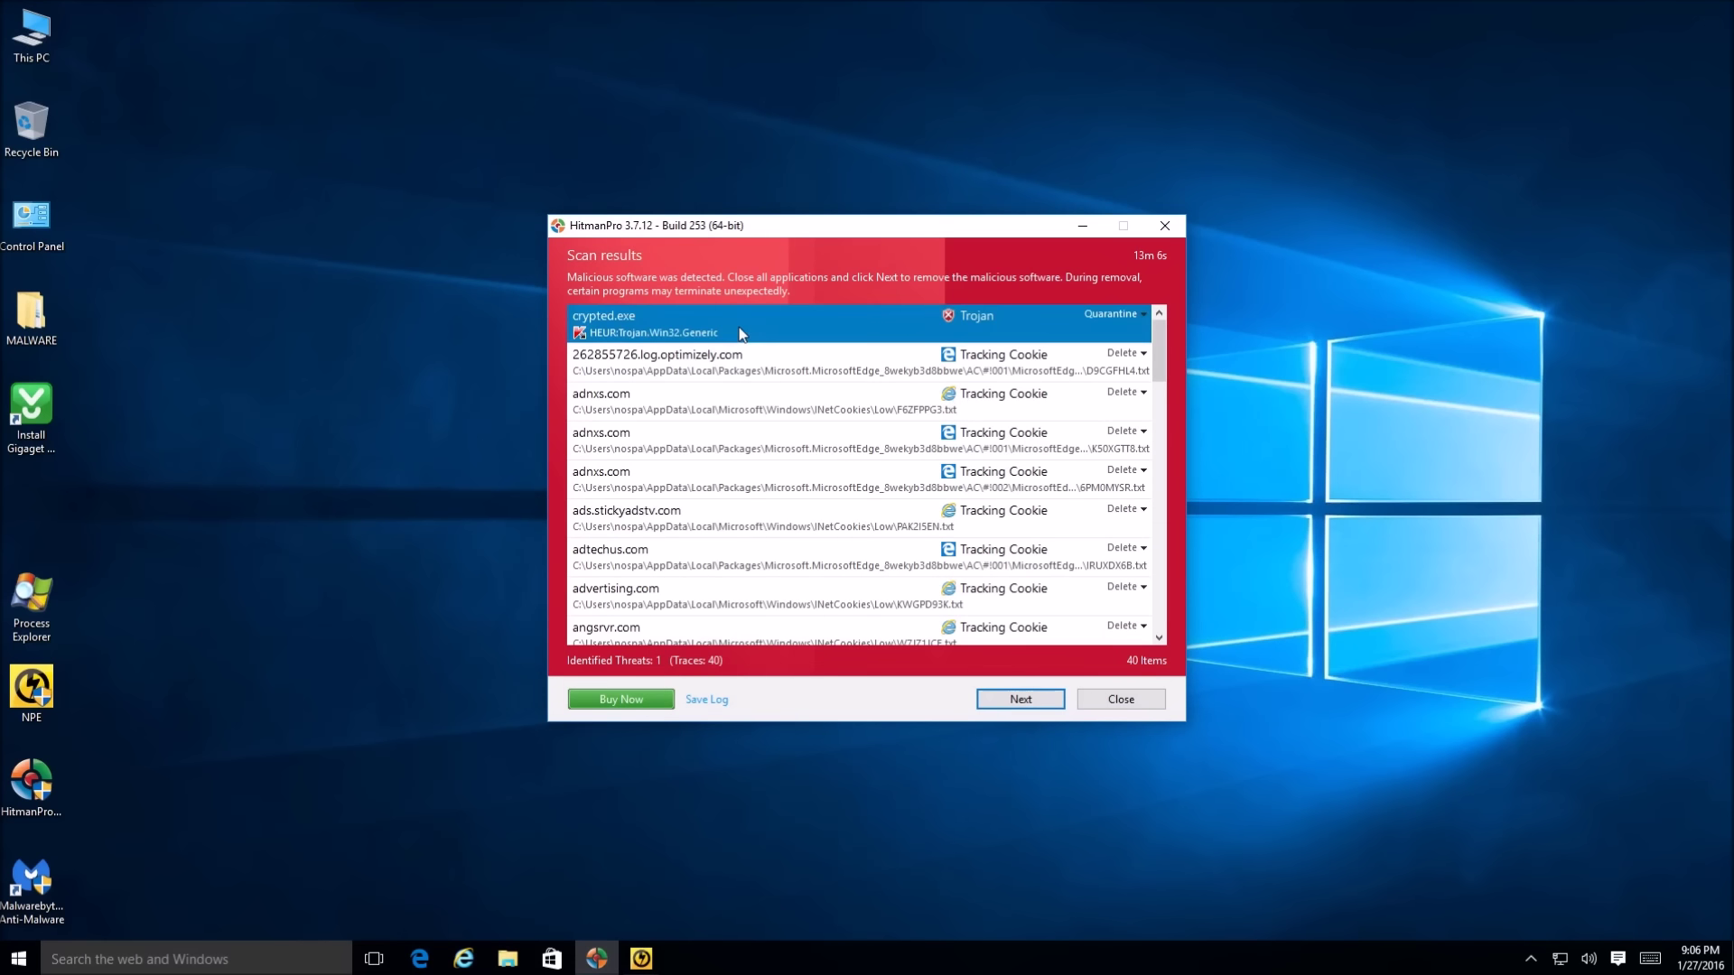
click(720, 419)
click(719, 332)
click(678, 397)
click(664, 340)
click(788, 384)
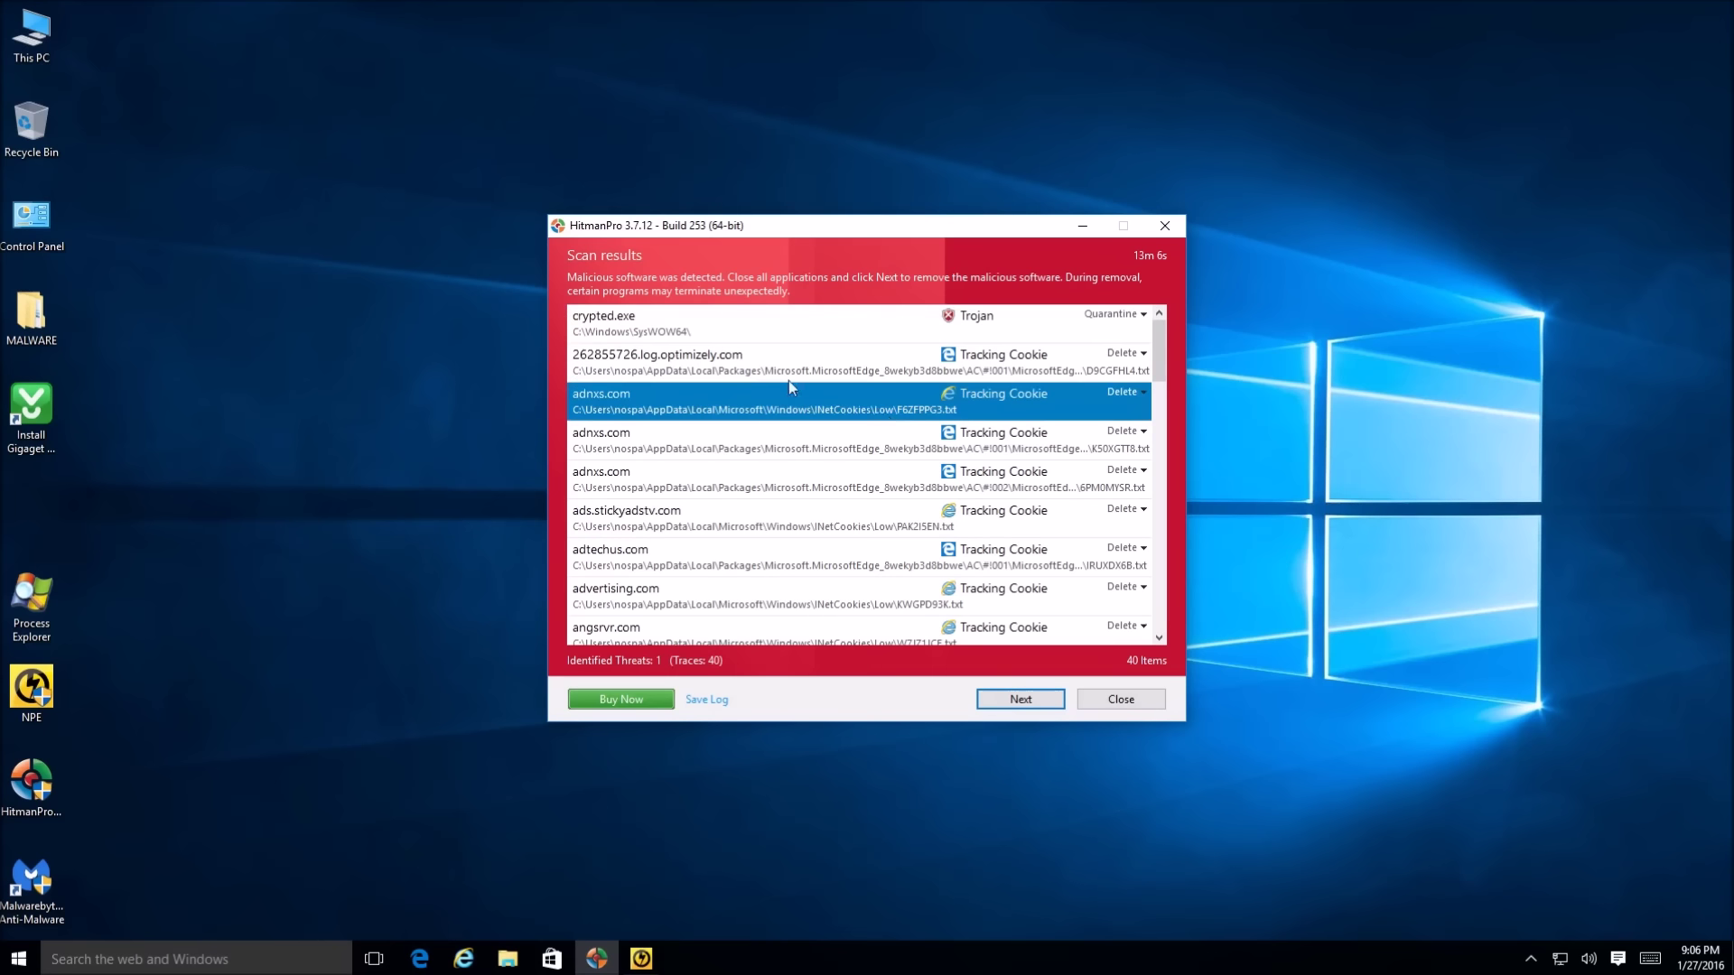
click(684, 334)
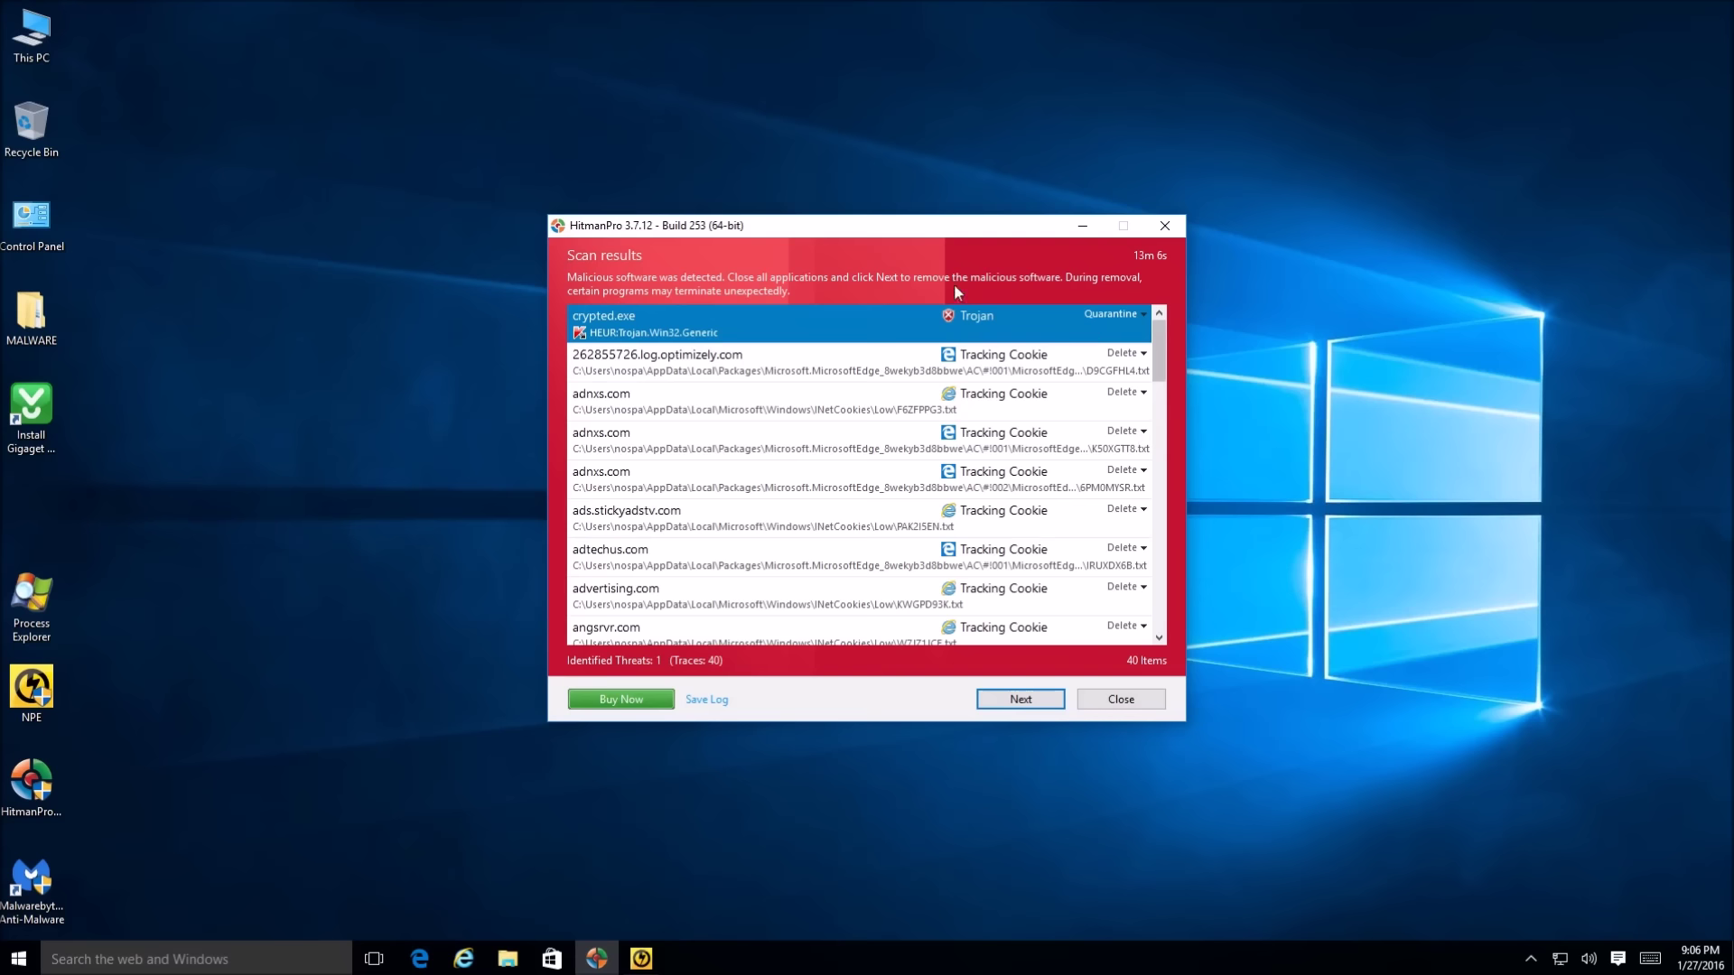
click(643, 354)
click(755, 316)
Bring up Norton Power Eraser's finished scan results behind HitmanPro
click(863, 961)
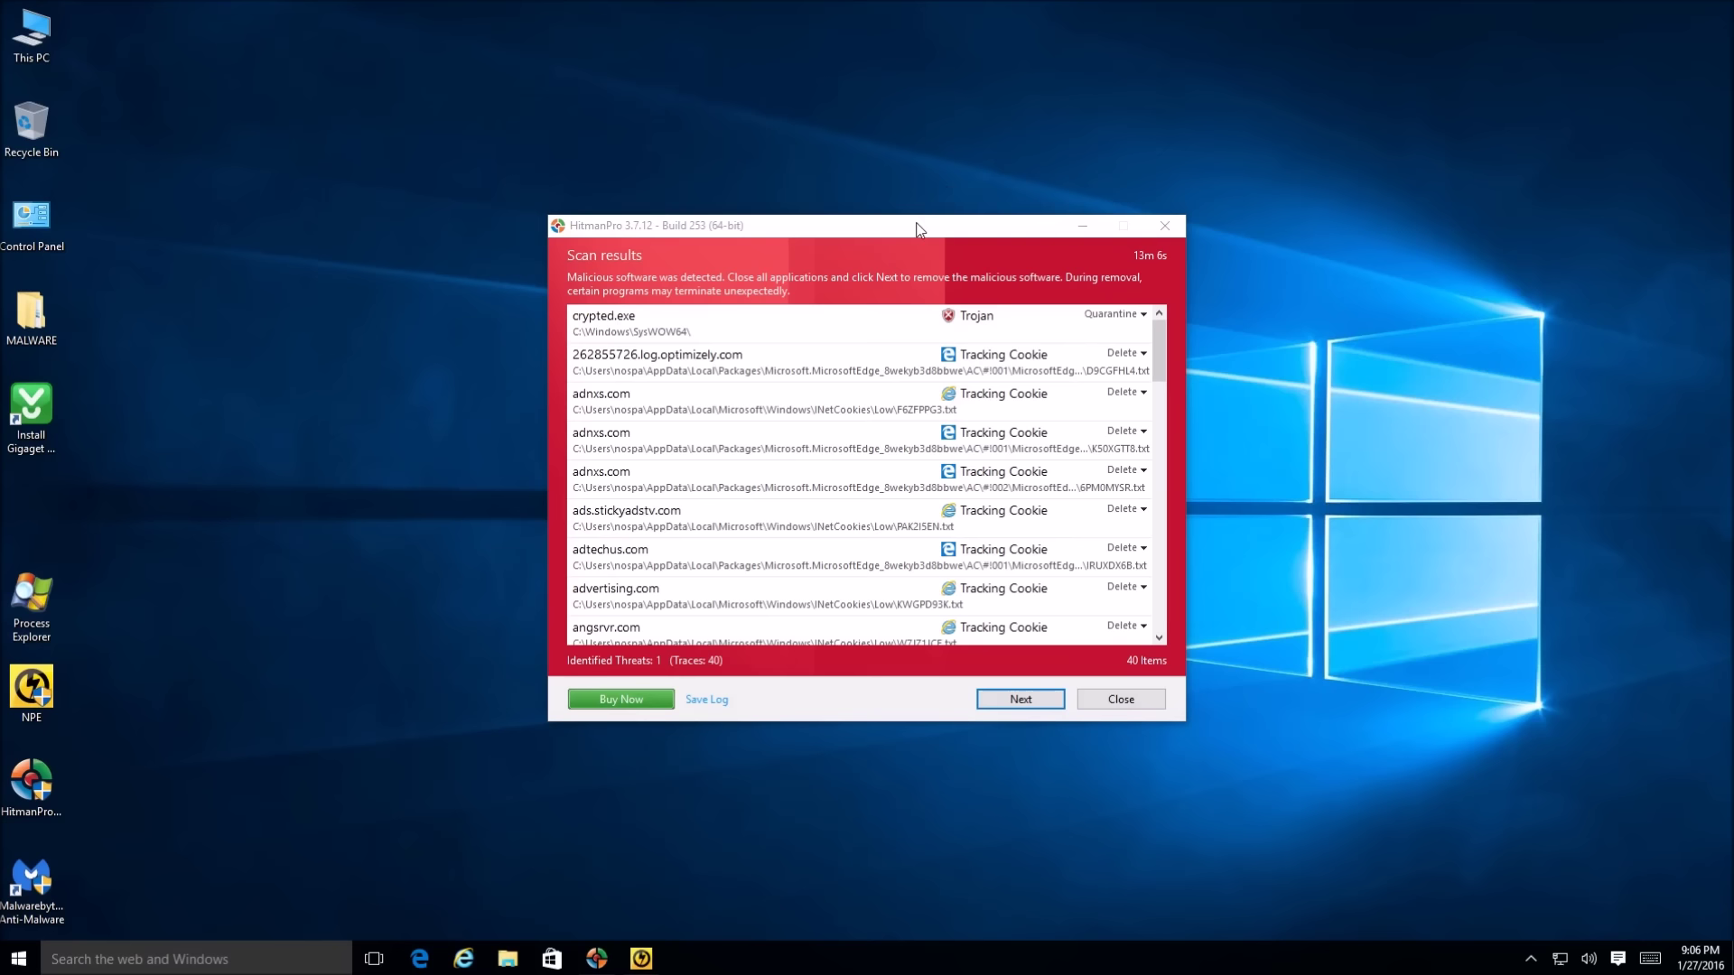
click(883, 225)
click(641, 959)
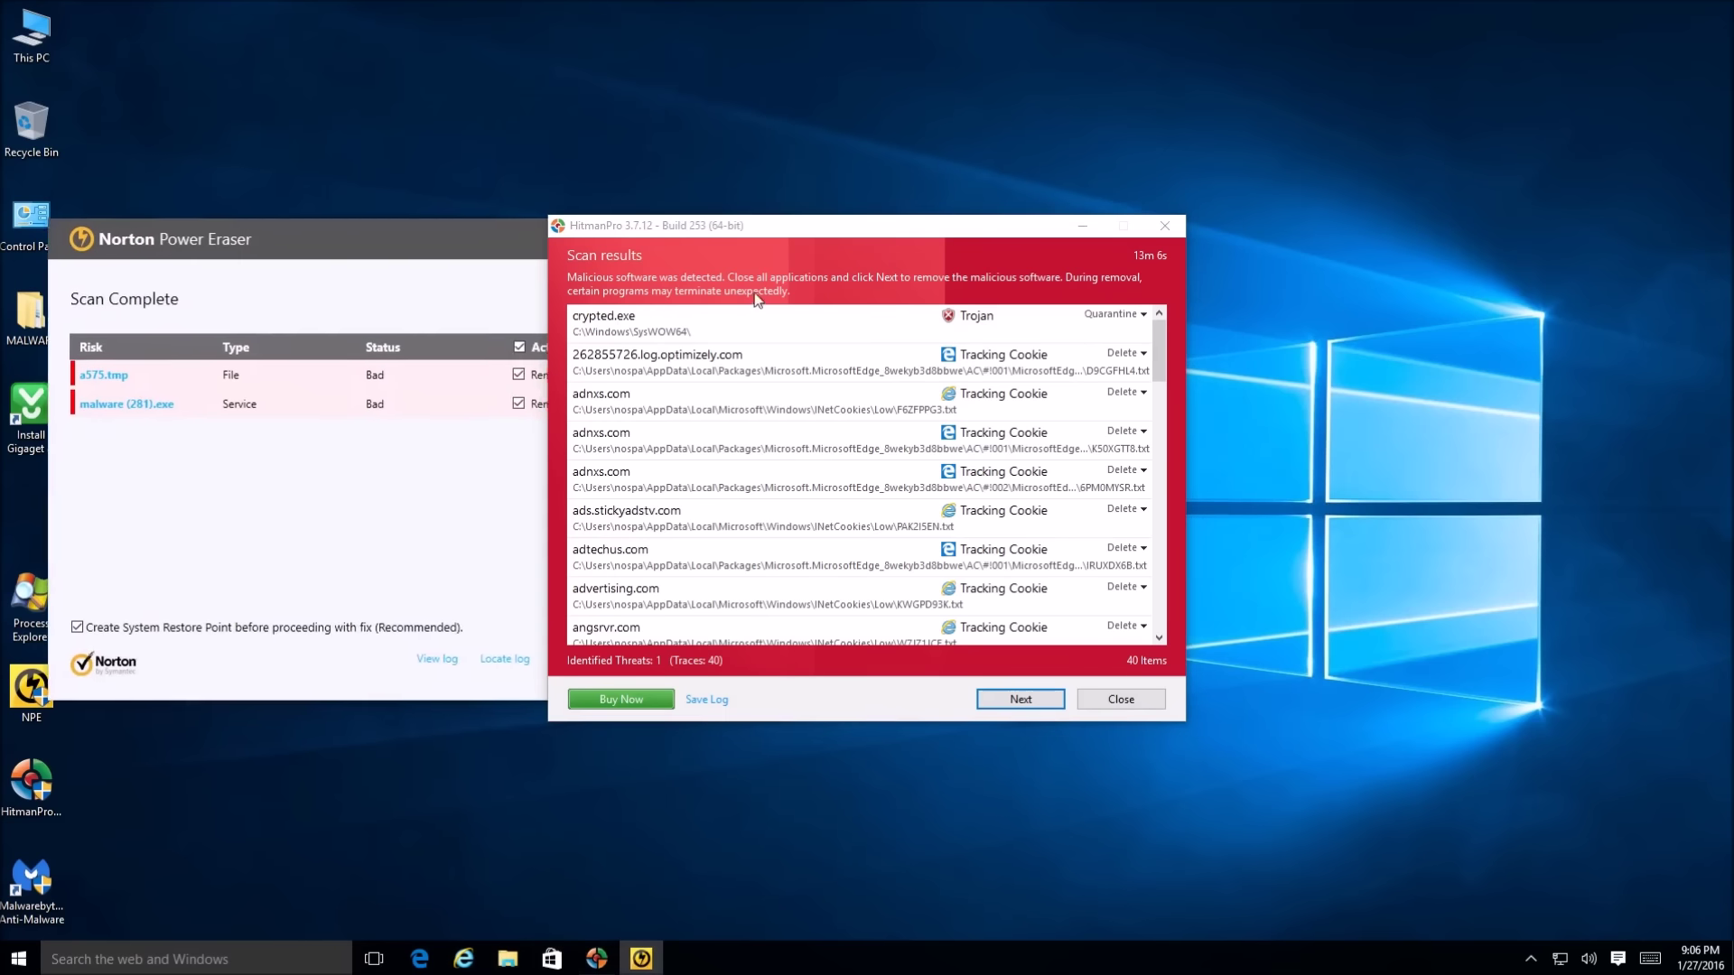
Place Norton's results beside HitmanPro and review a575.tmp's threat and reputation details
drag(757, 226, 1026, 233)
drag(313, 235, 366, 246)
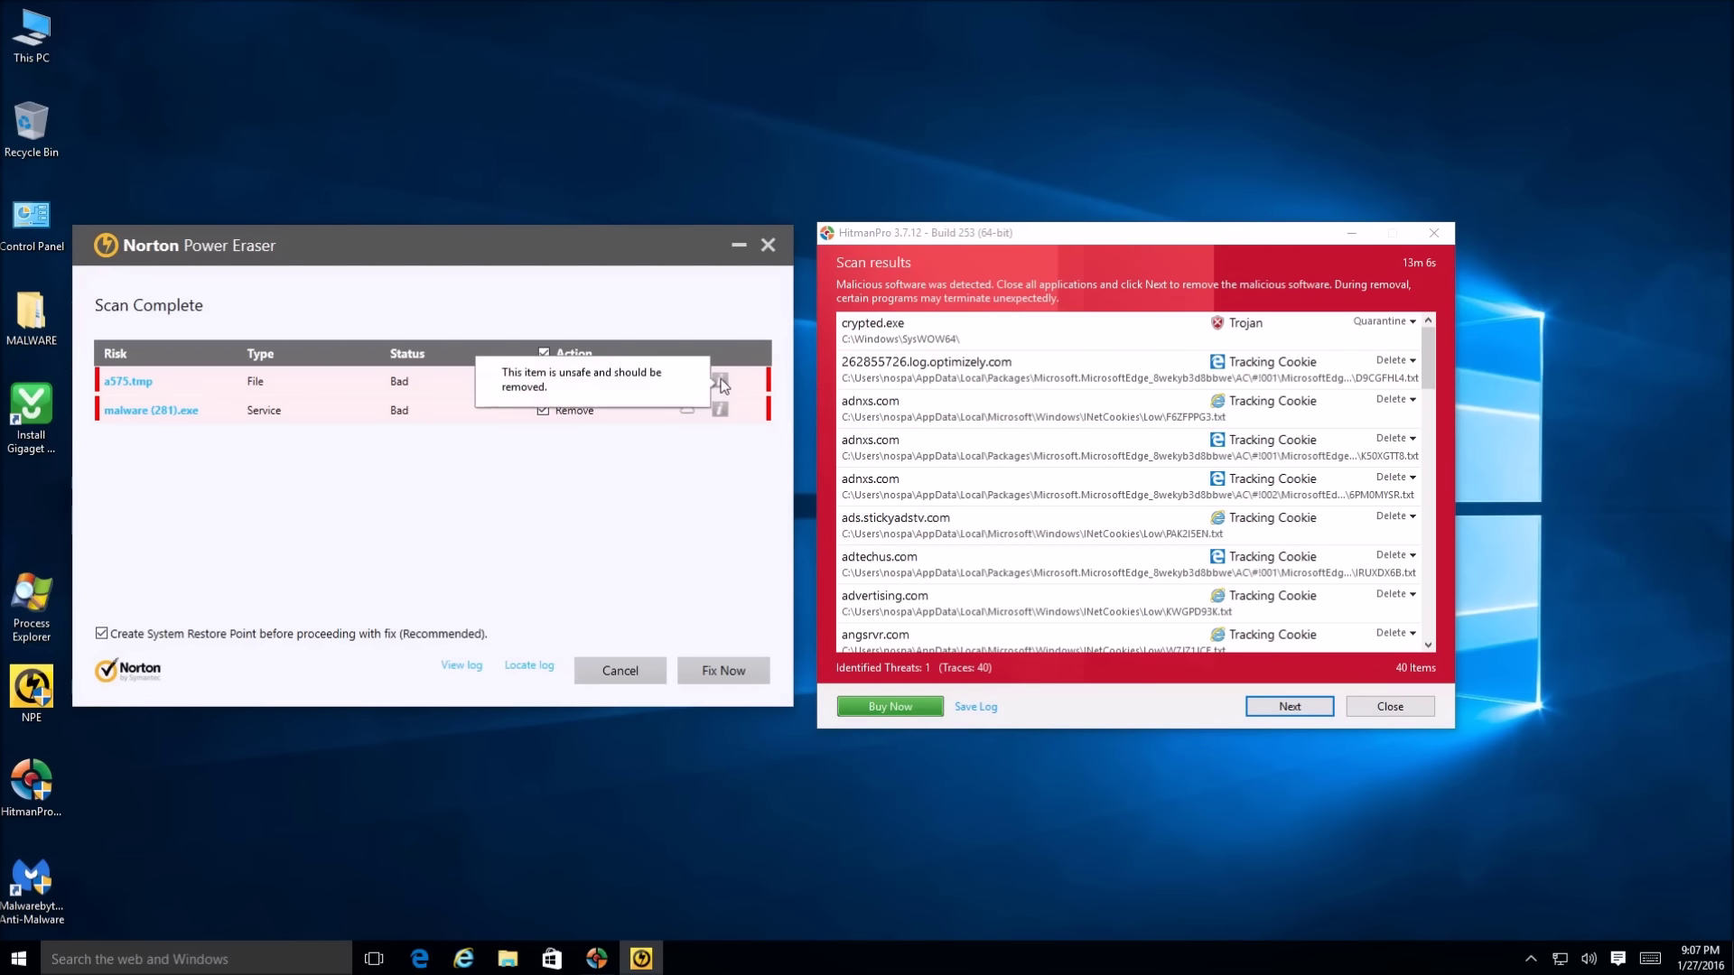
click(137, 382)
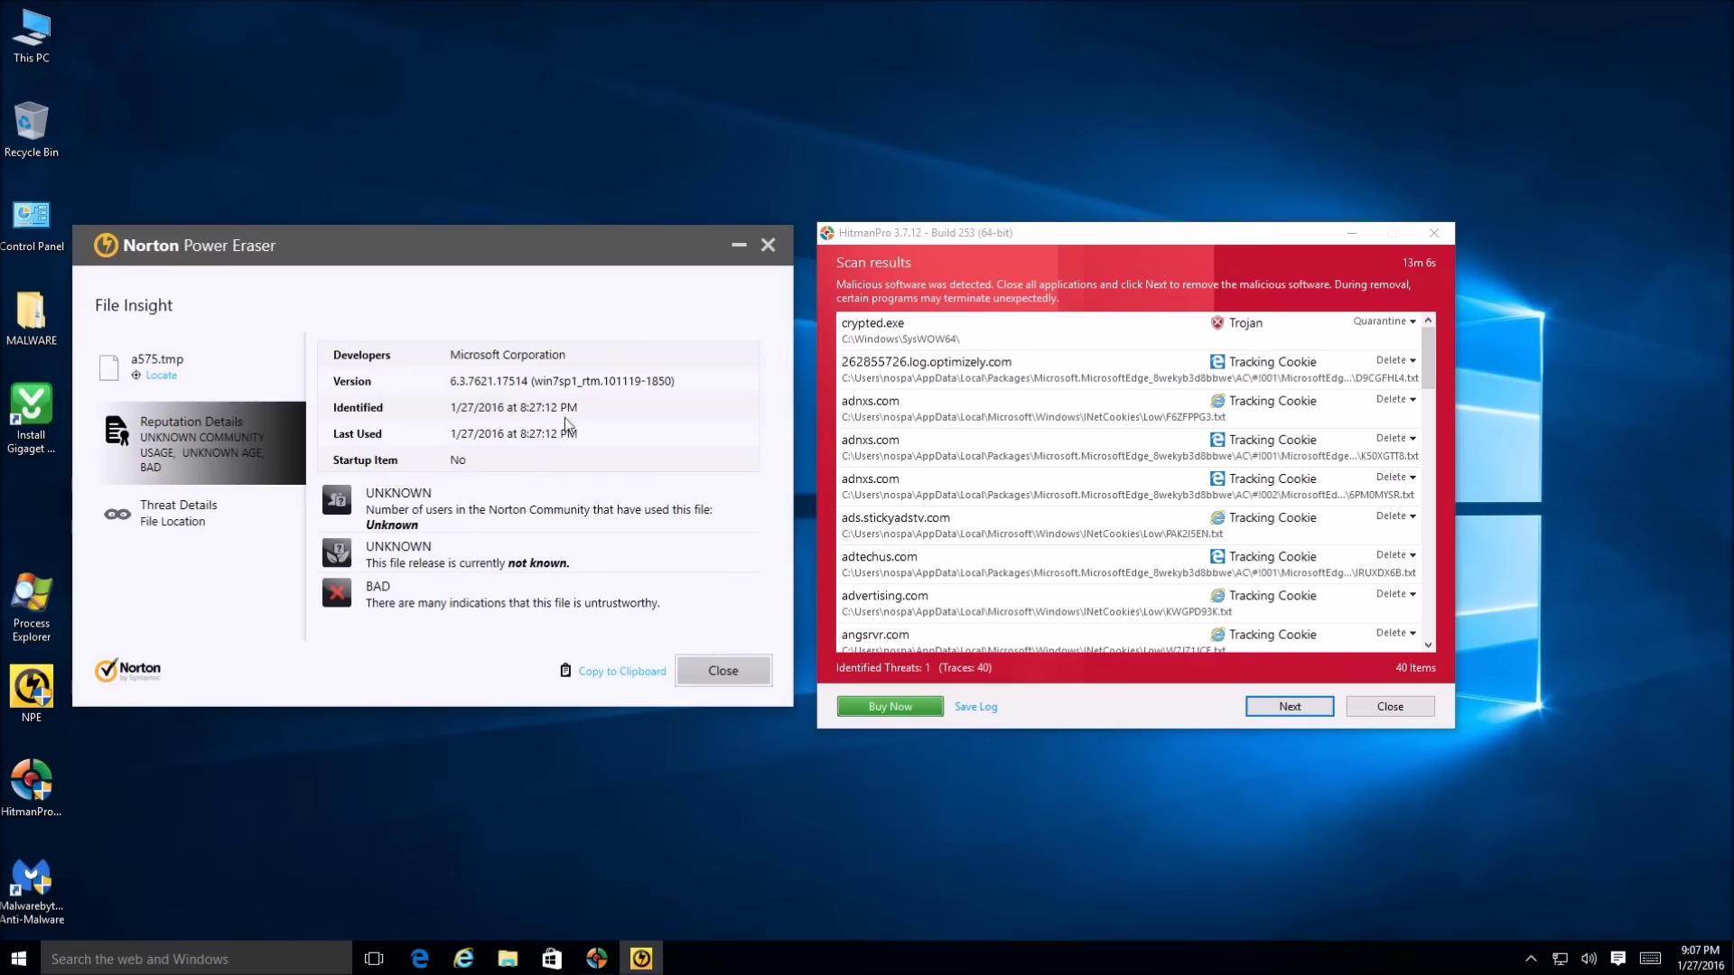
click(165, 521)
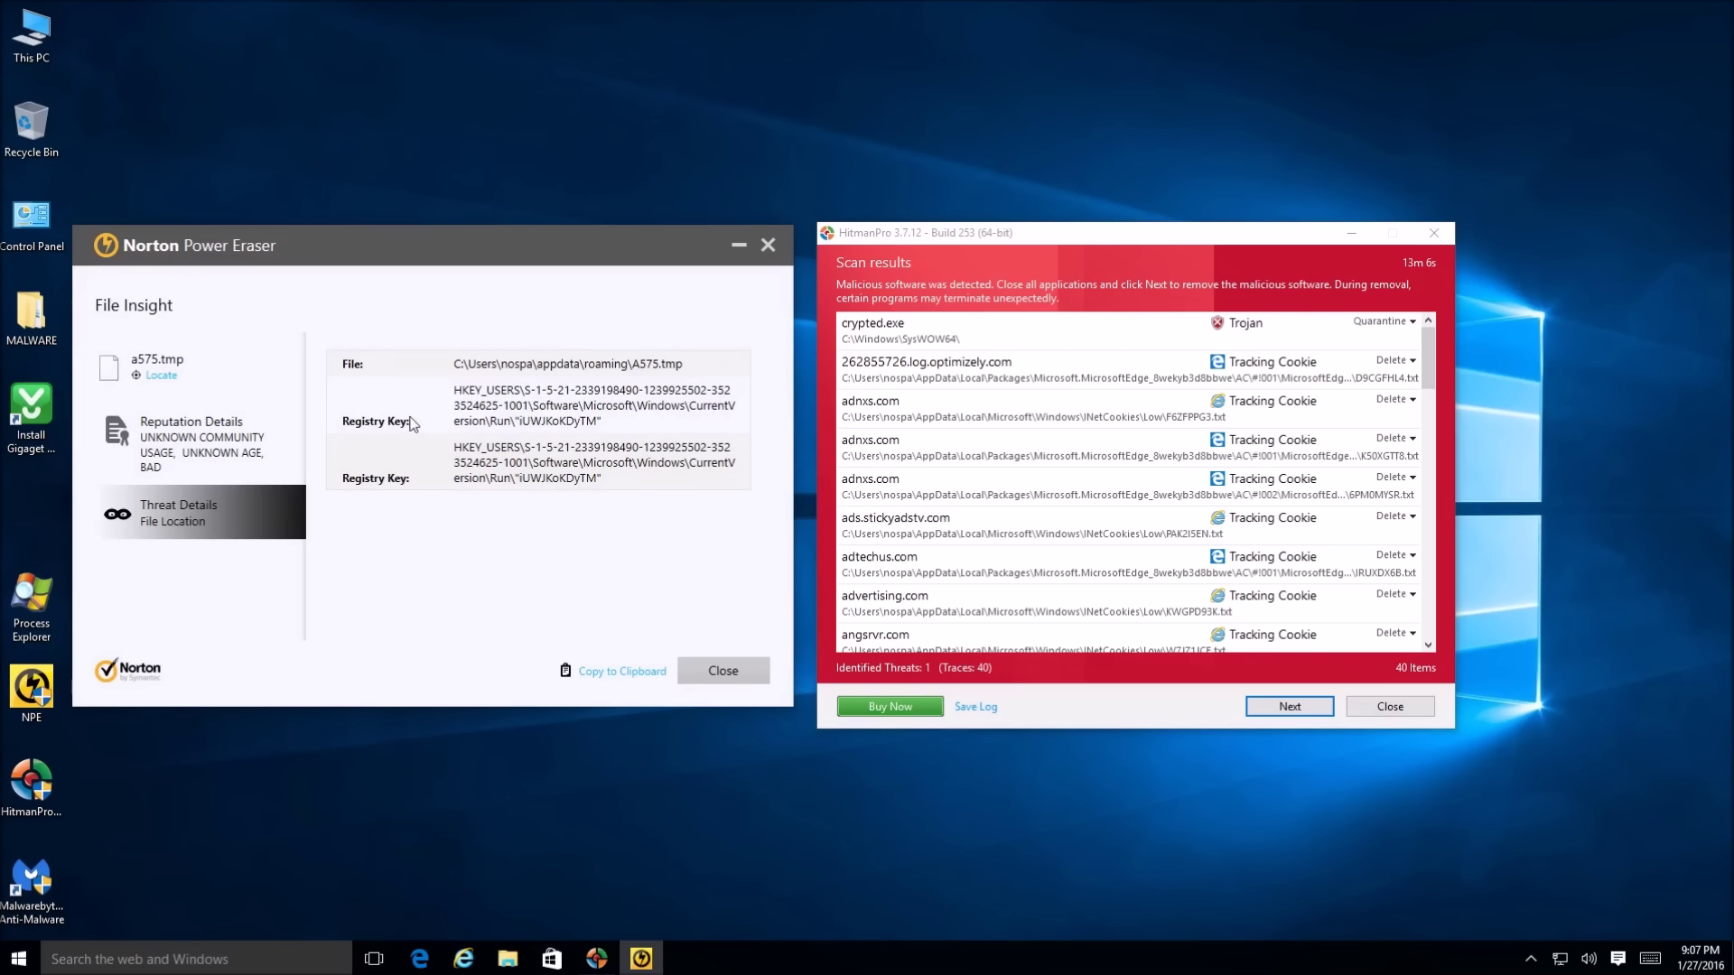
click(202, 447)
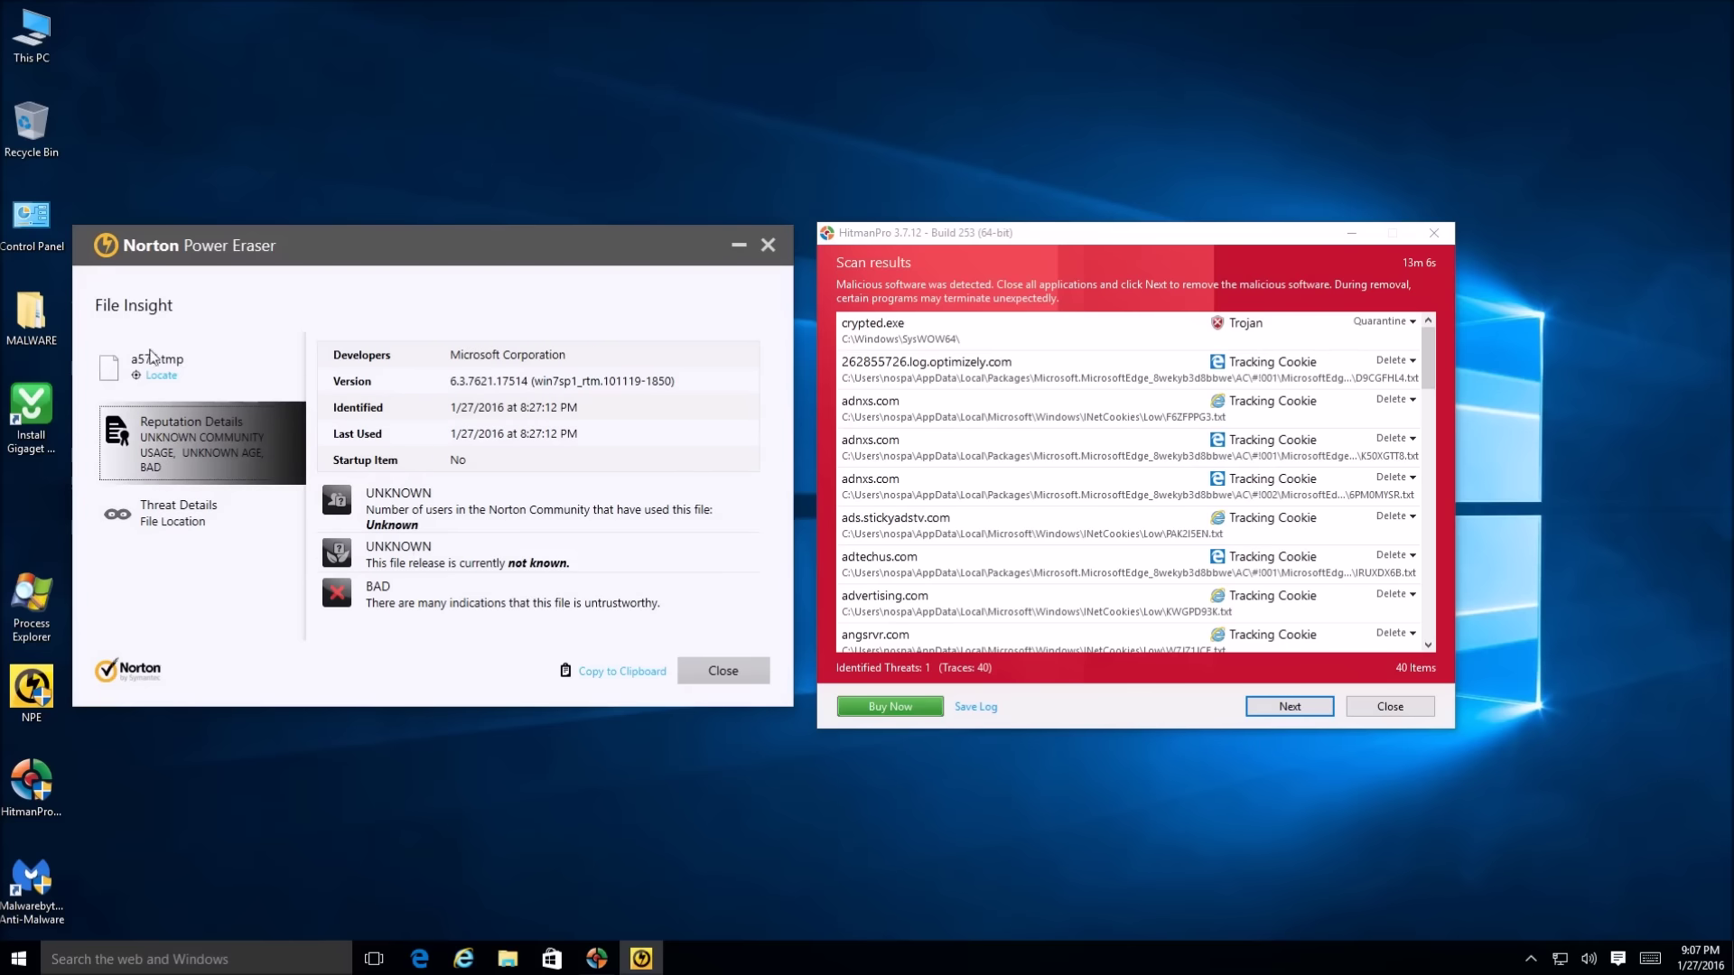
click(736, 675)
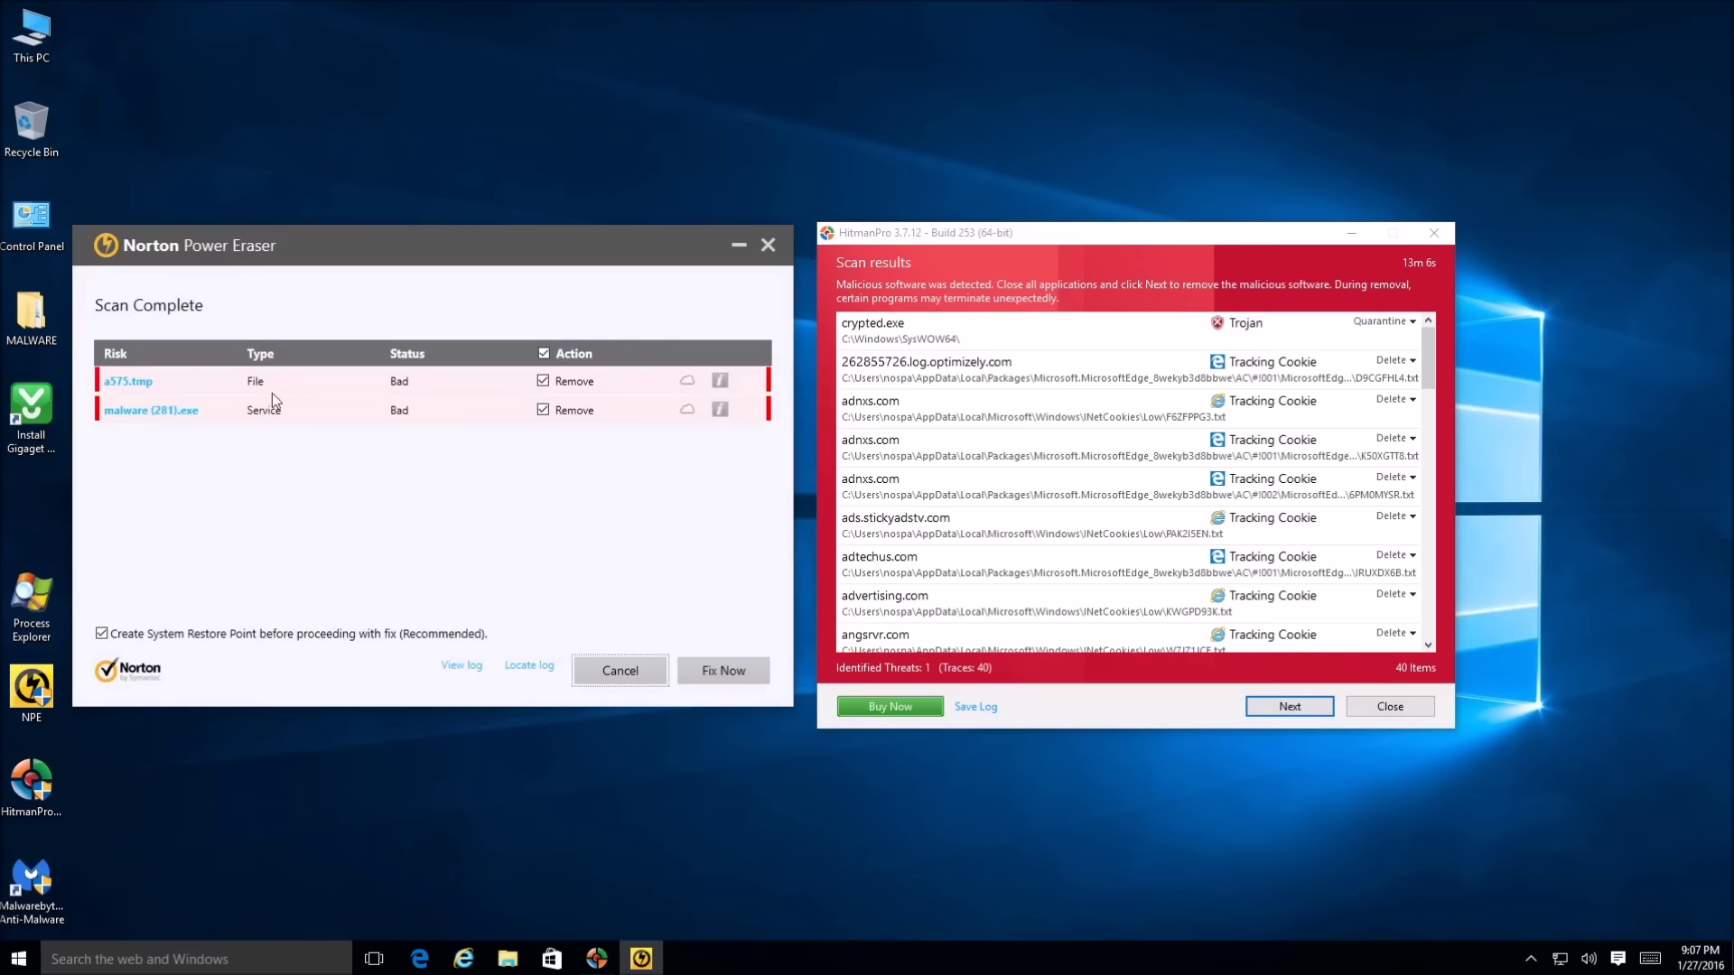
Reopen a575.tmp to recheck its file path and registry locations
click(128, 382)
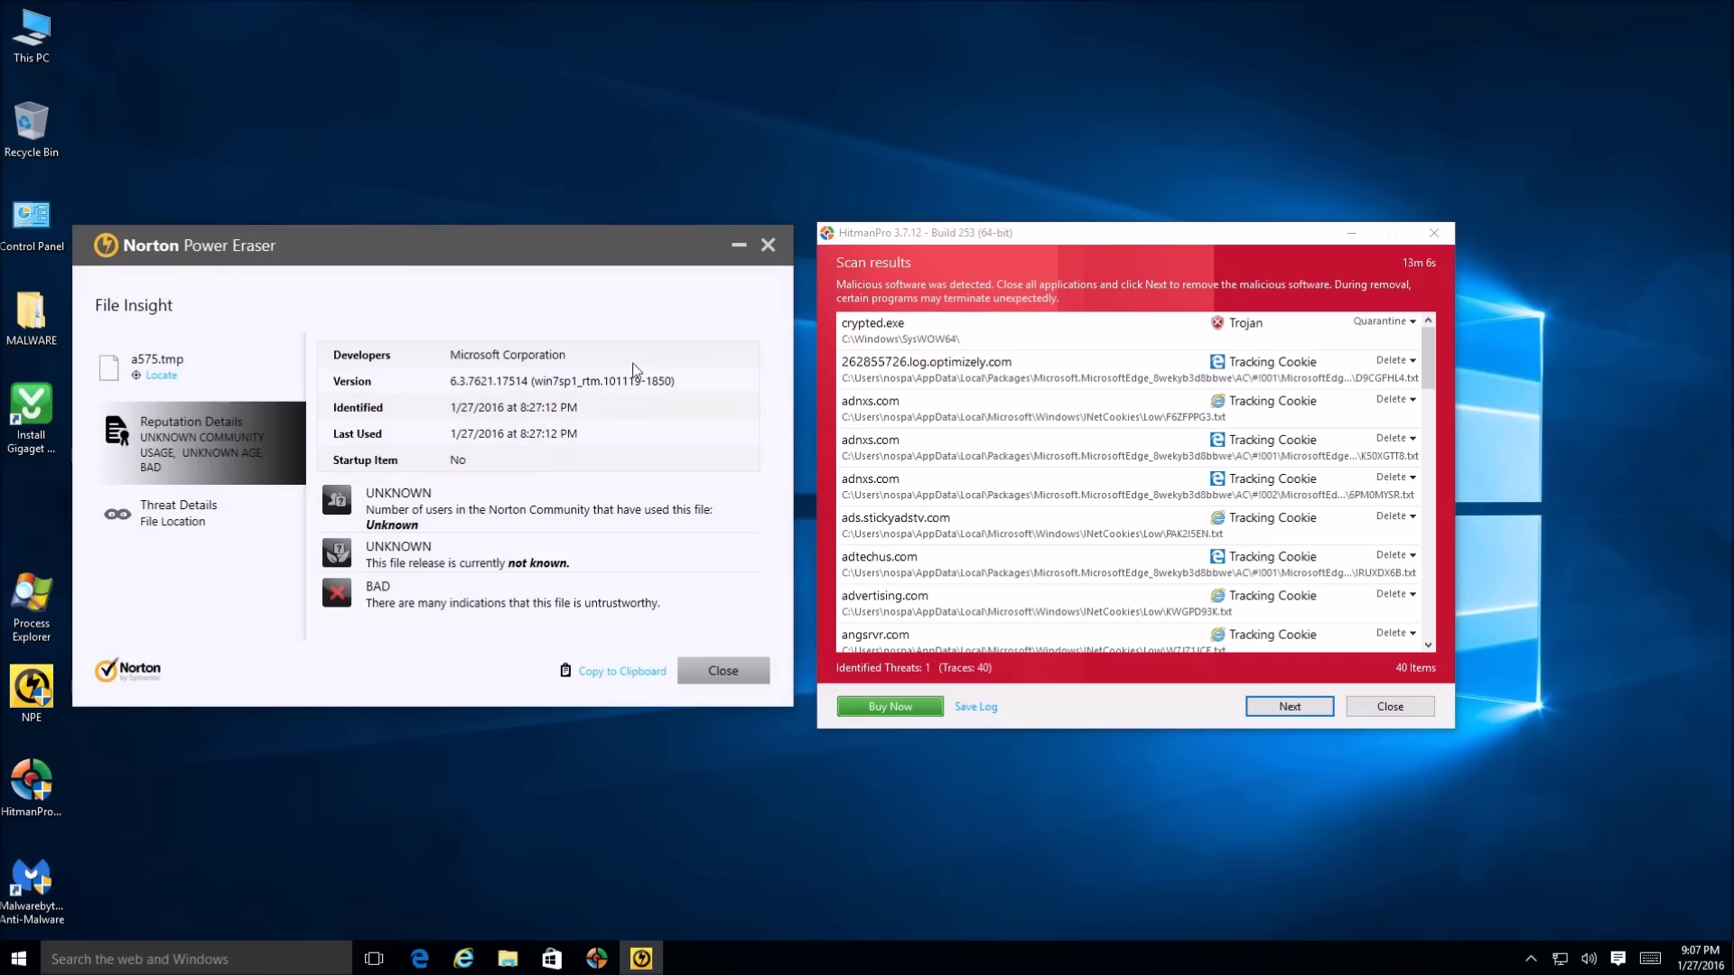
click(224, 522)
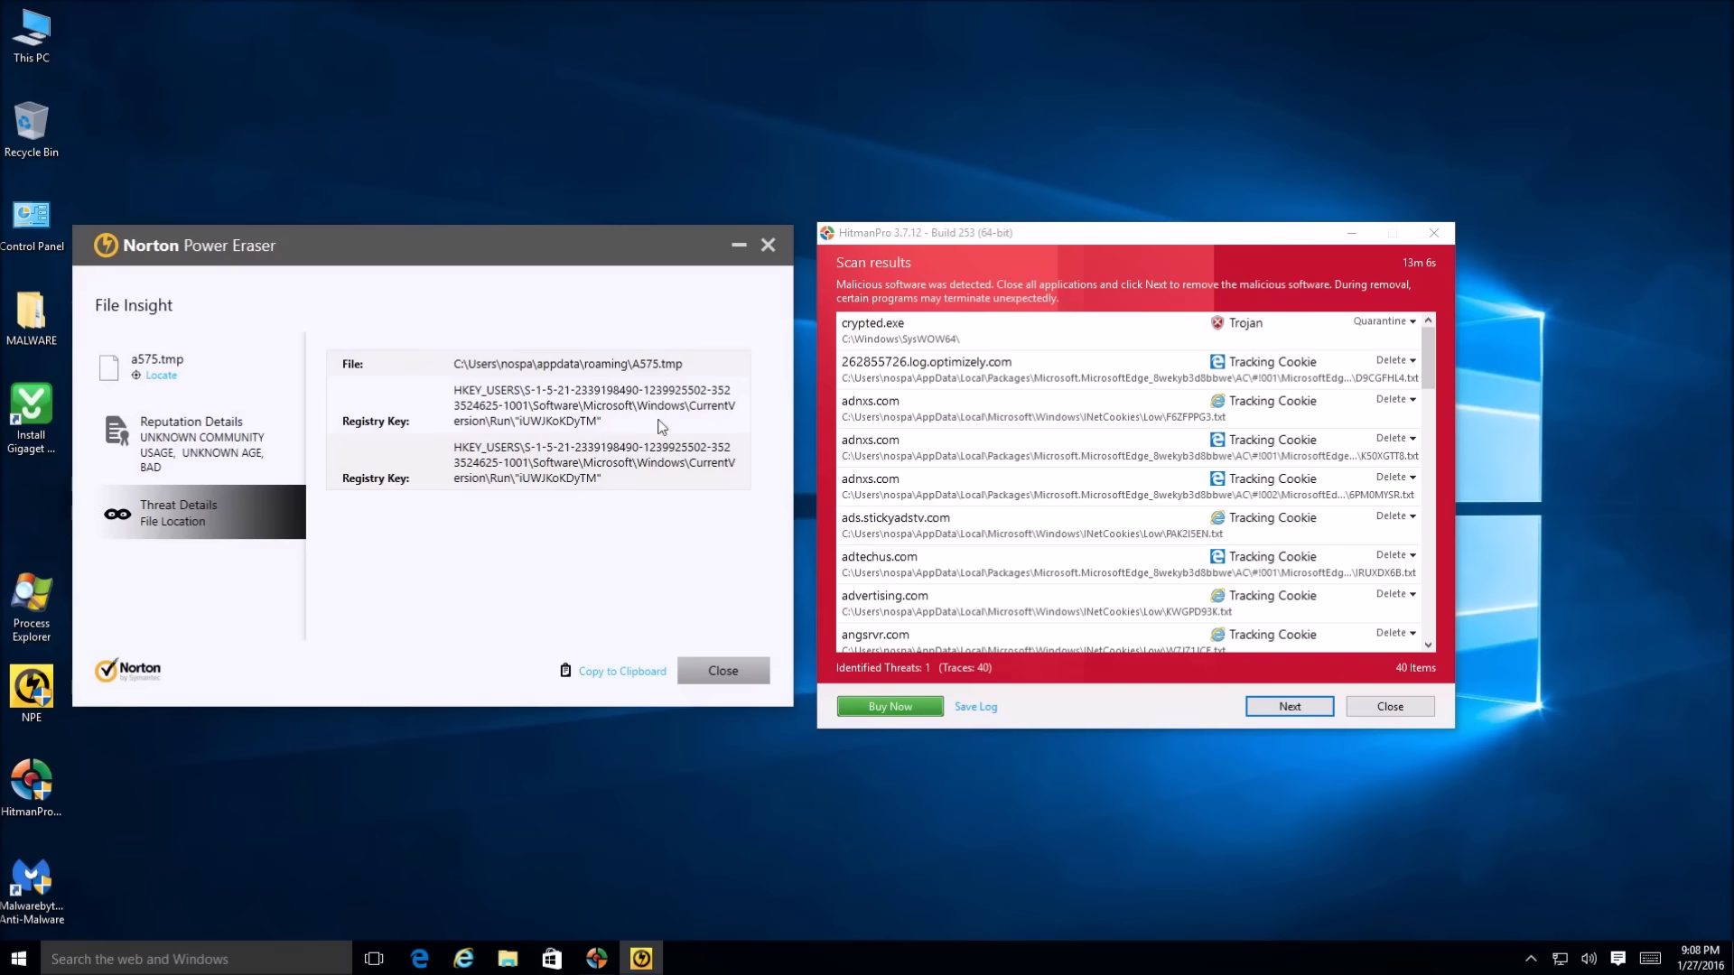
click(723, 668)
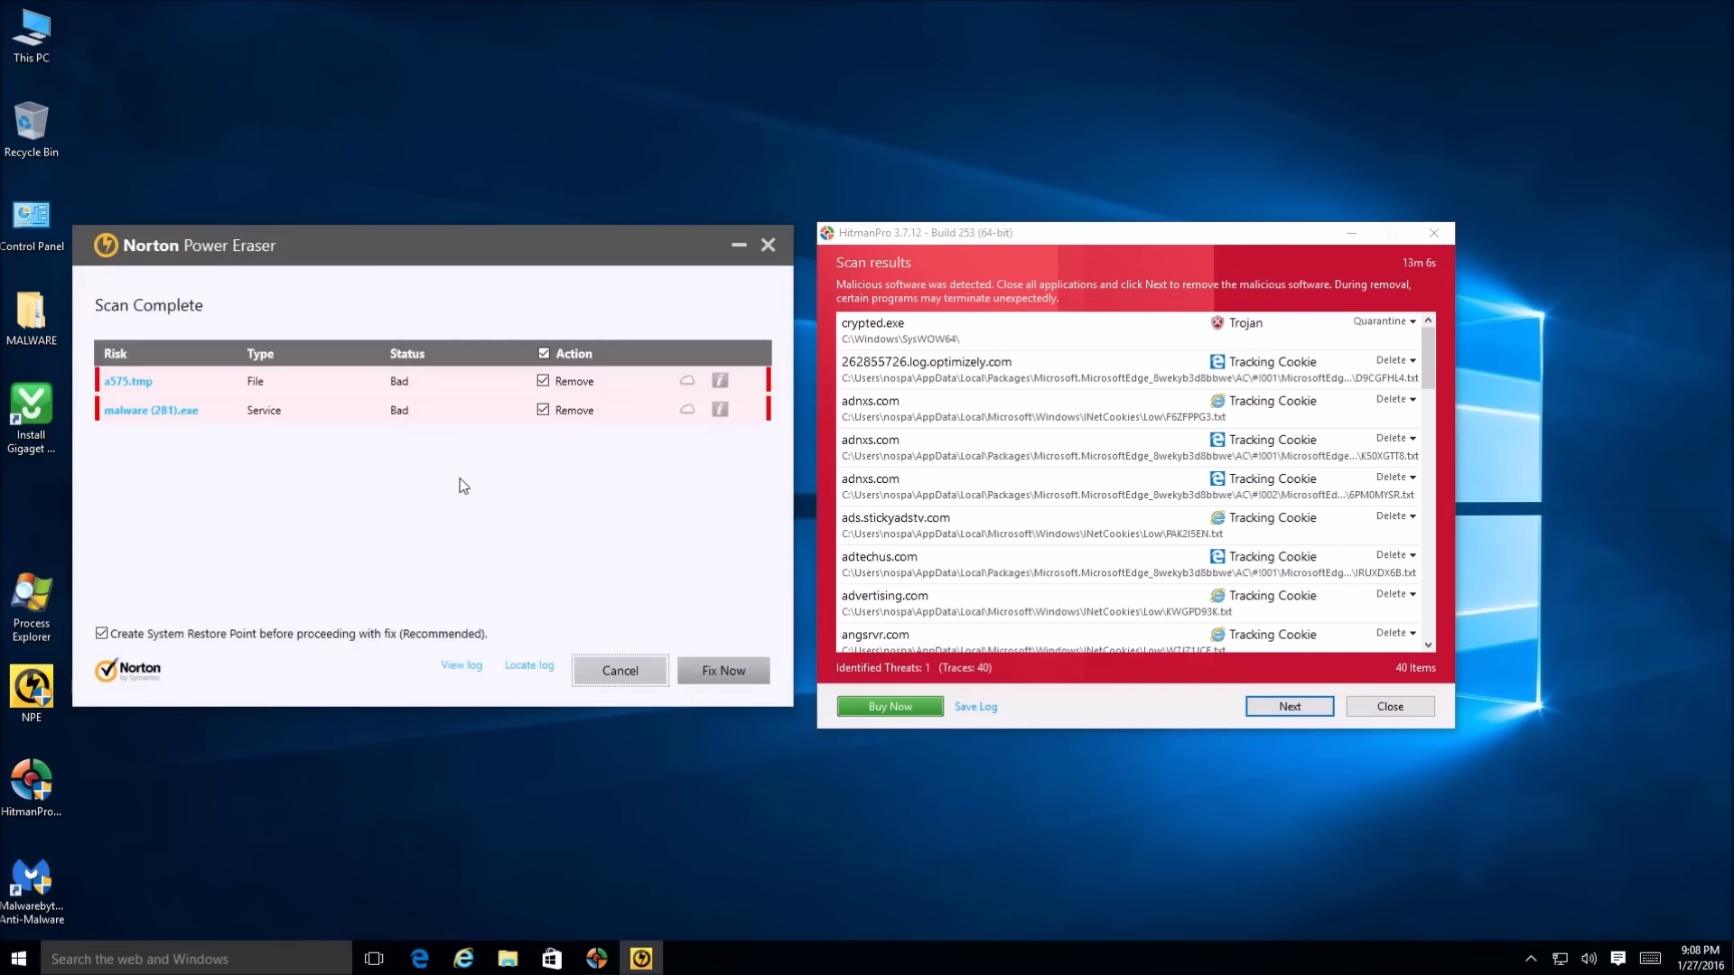
Check malware (281).exe's details, then exit Norton Power Eraser and close HitmanPro
click(162, 411)
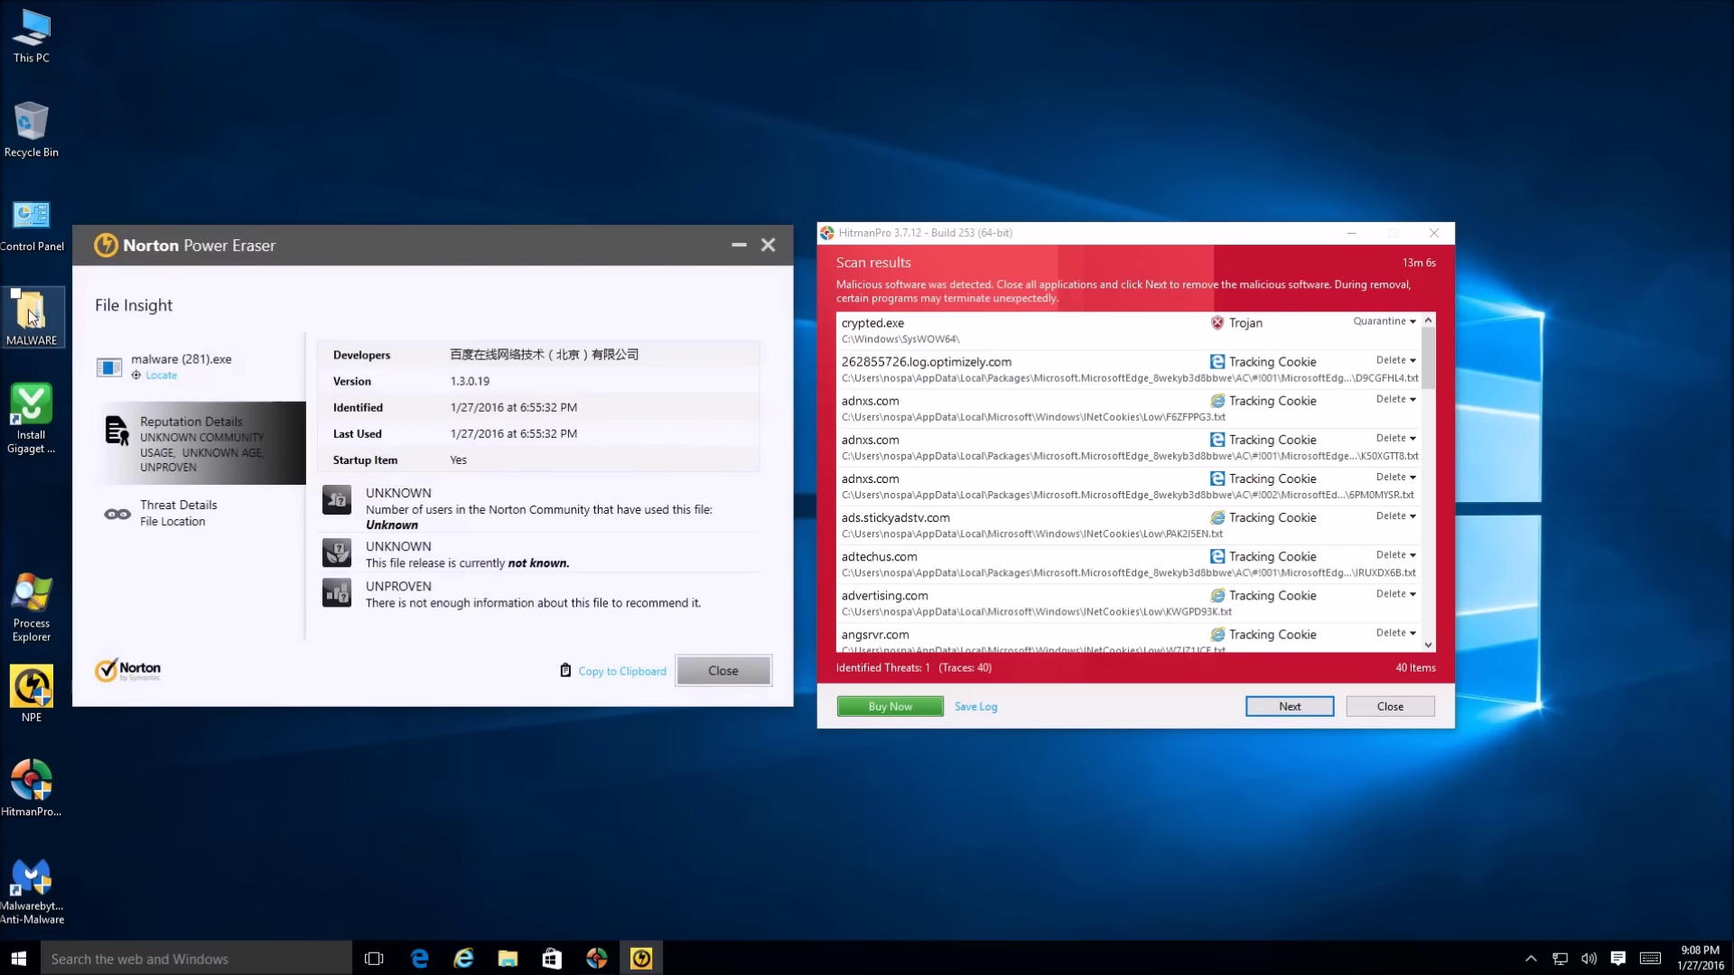
click(724, 671)
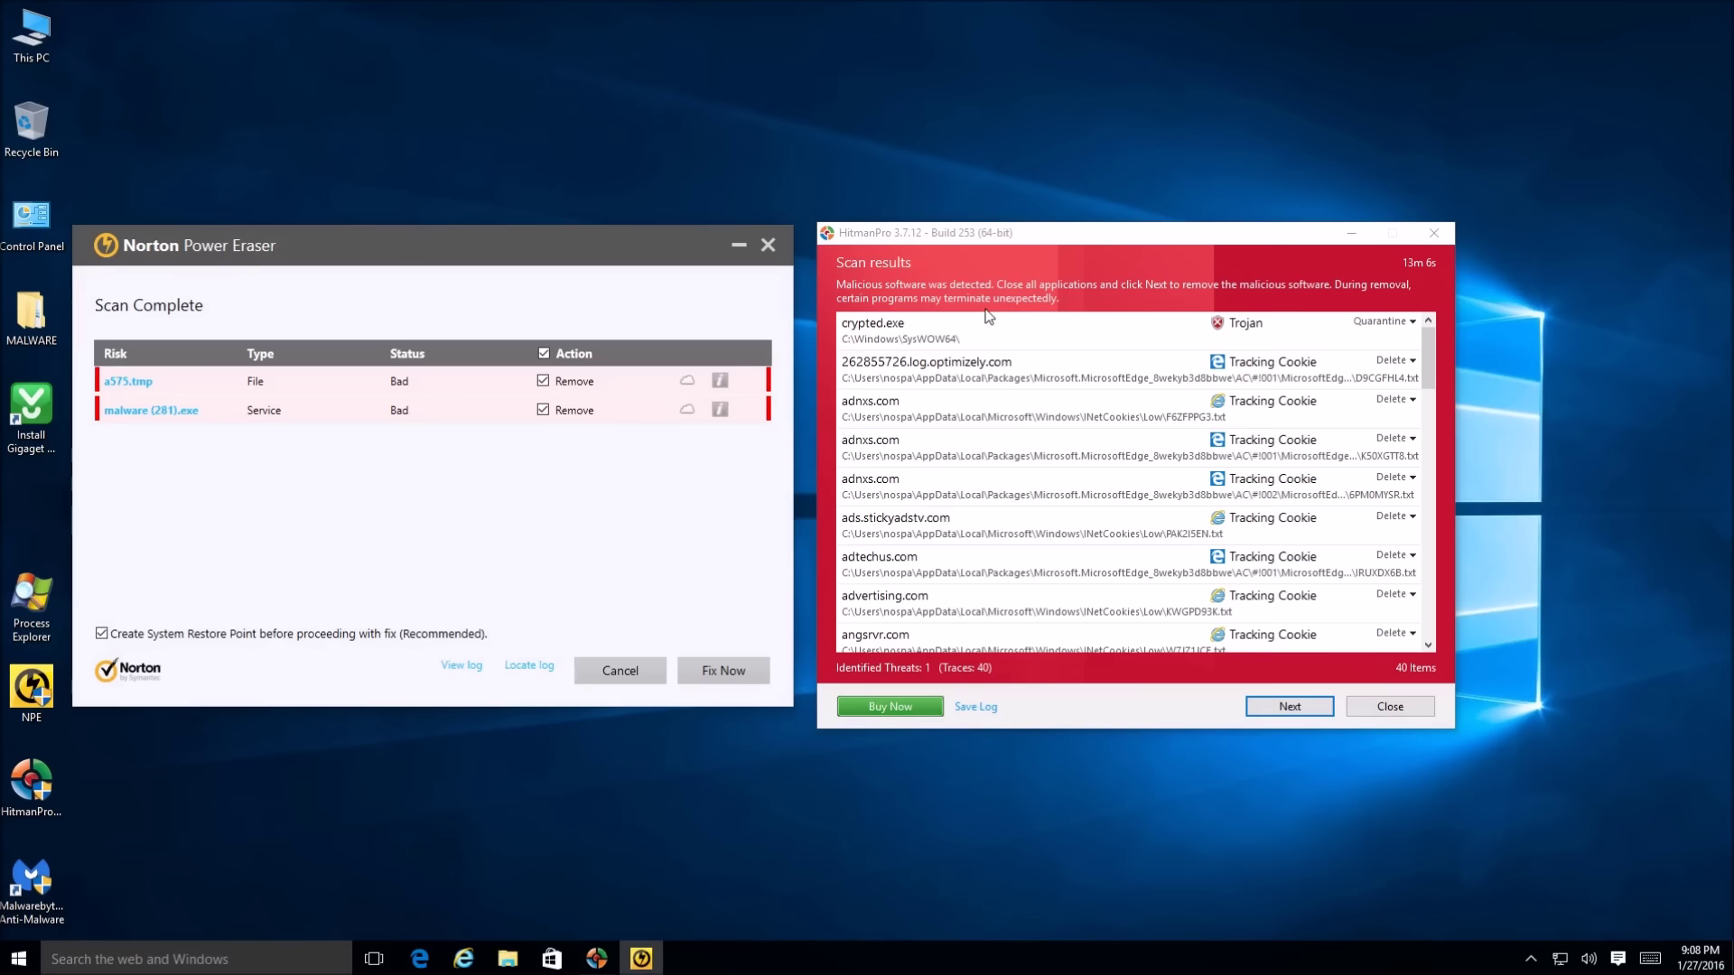
click(769, 244)
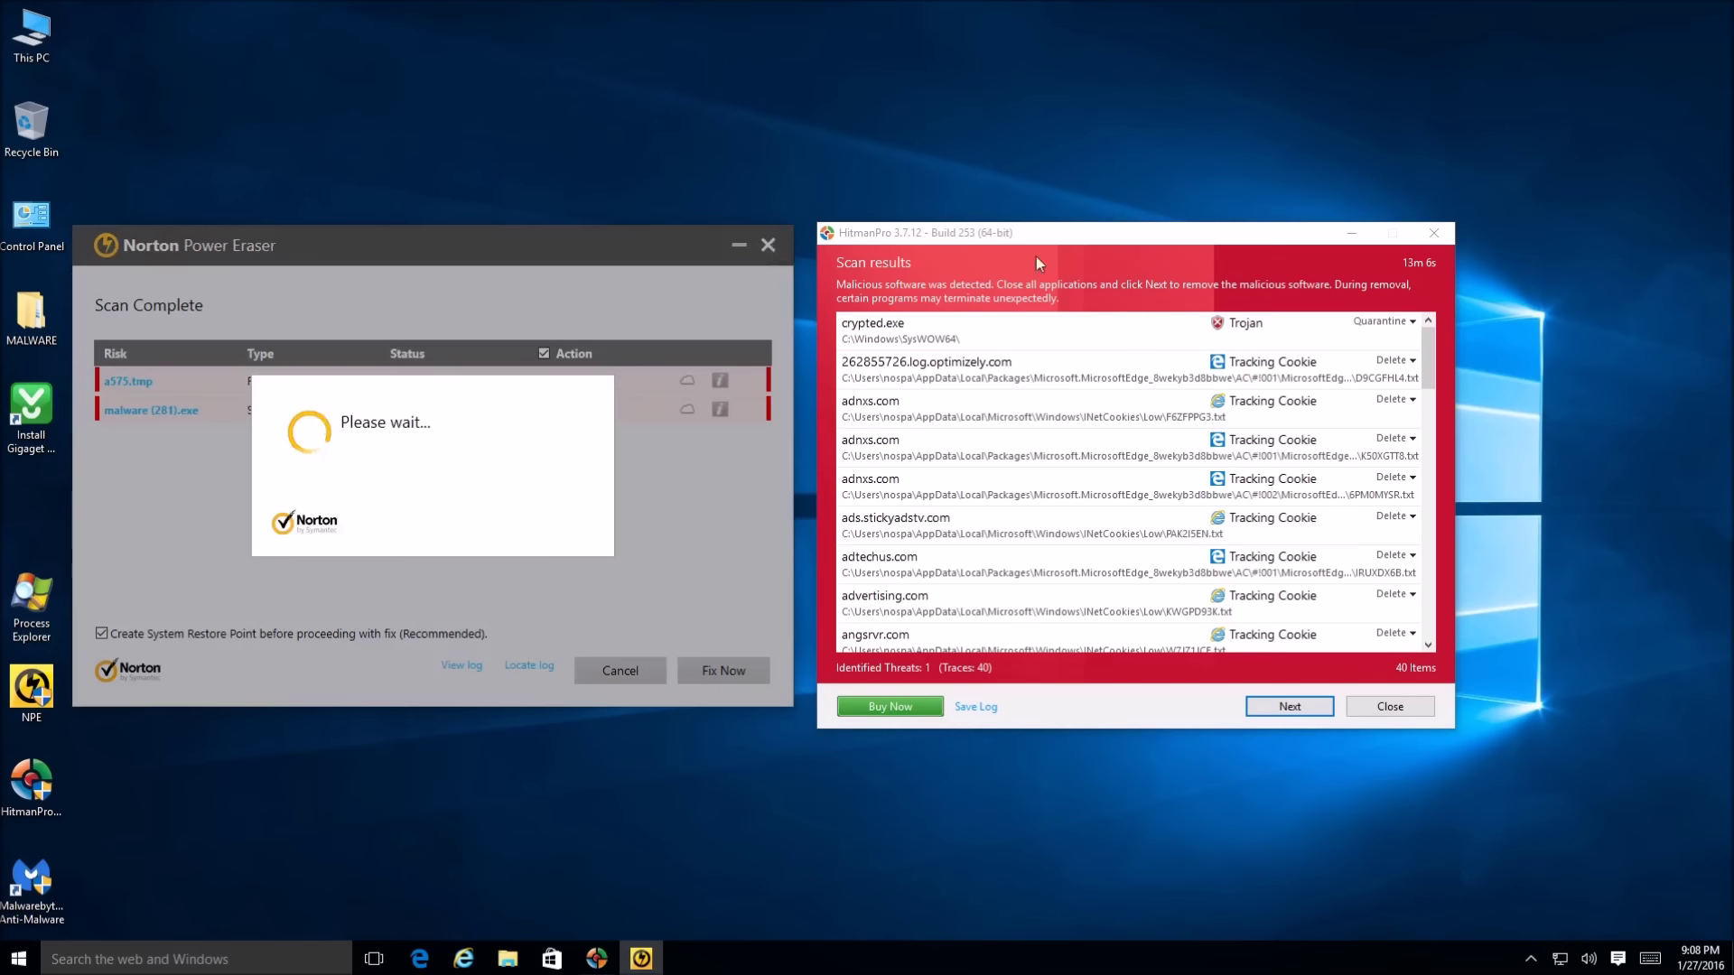
click(1441, 239)
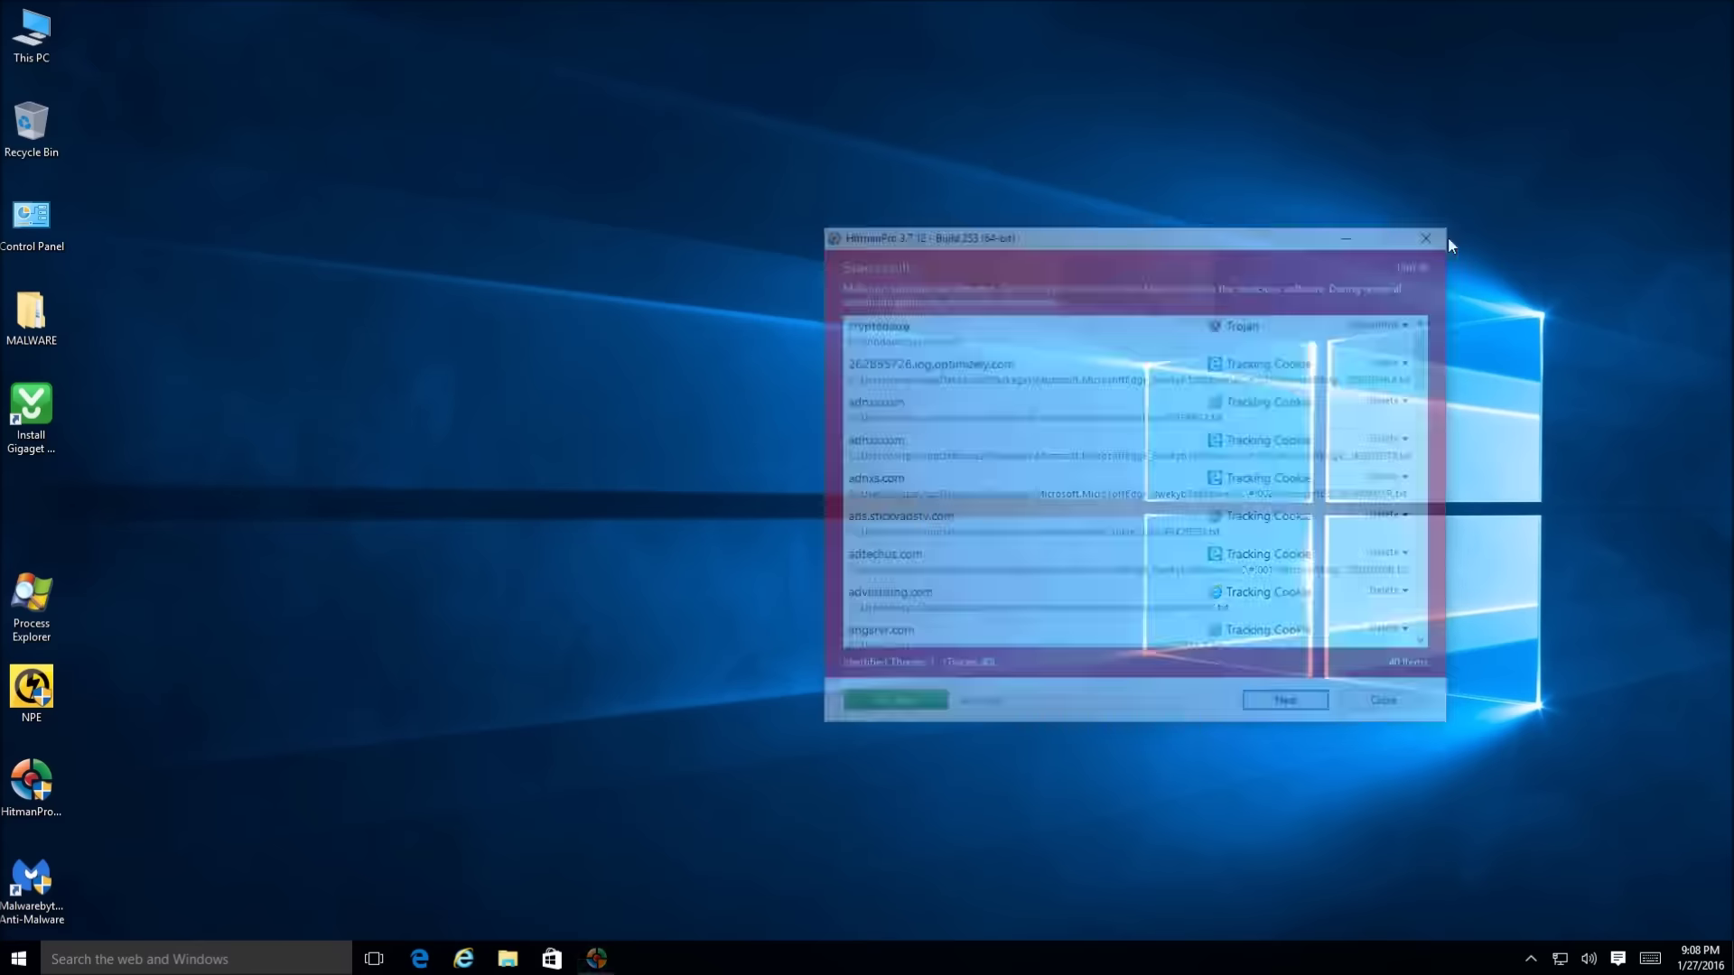
Reopen Sophos Home from the tray, recheck its two virus alerts, and centre its window
click(1530, 958)
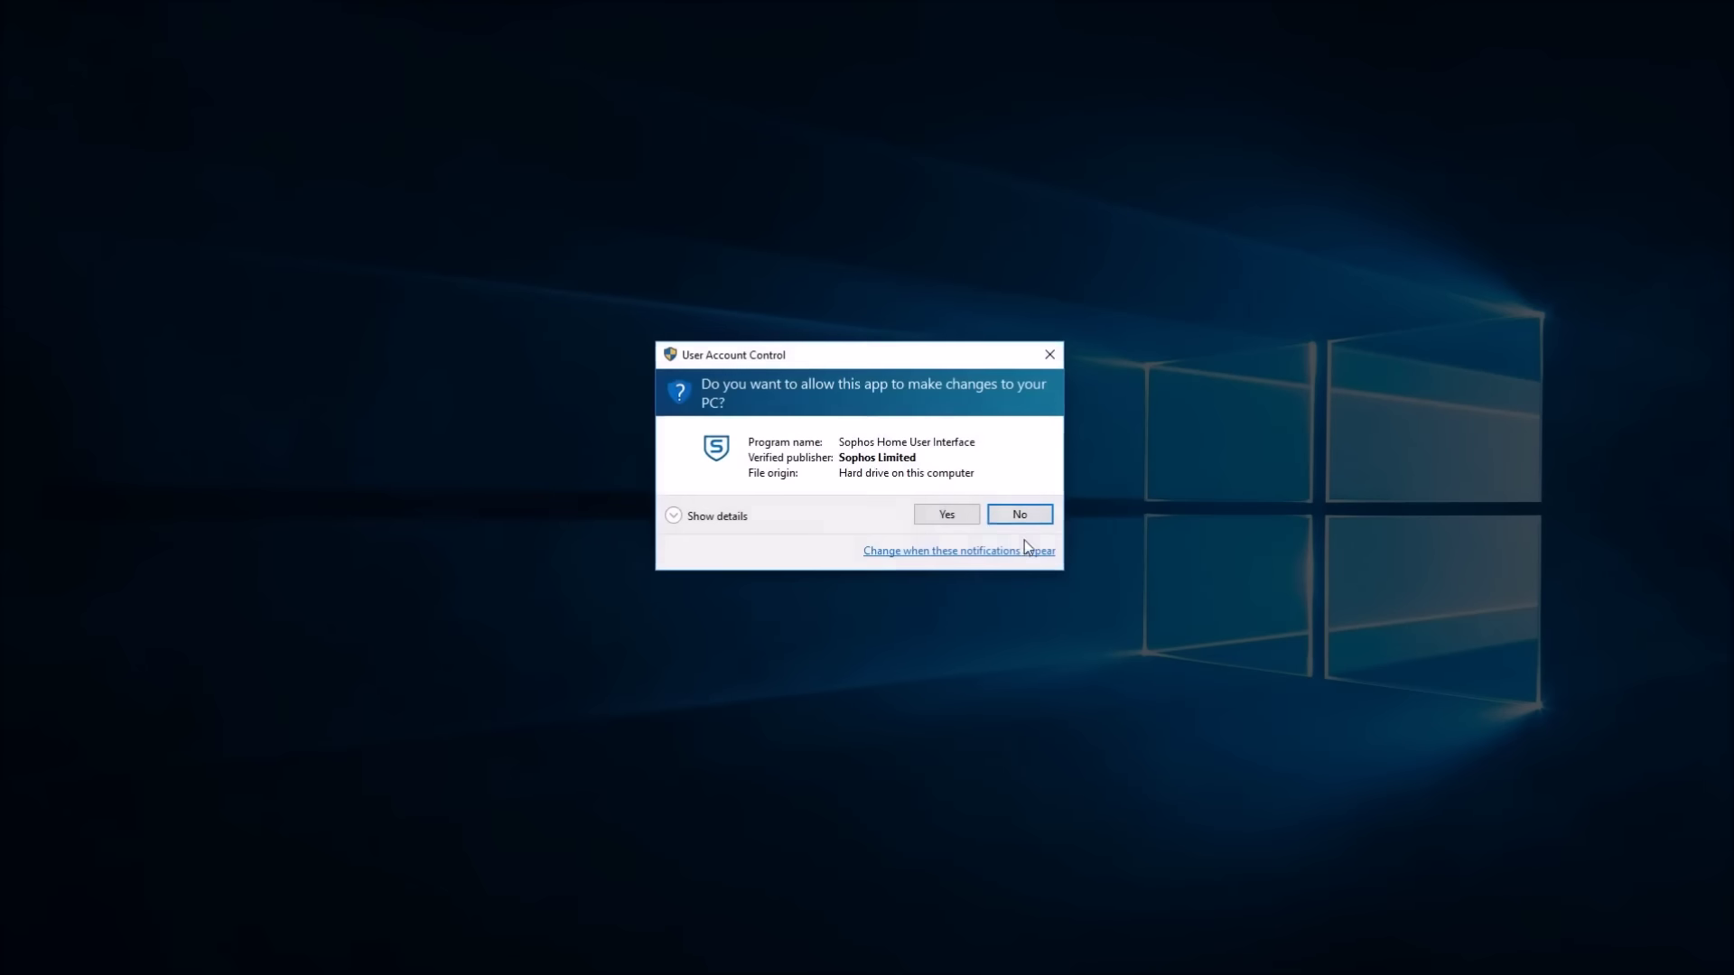
click(961, 513)
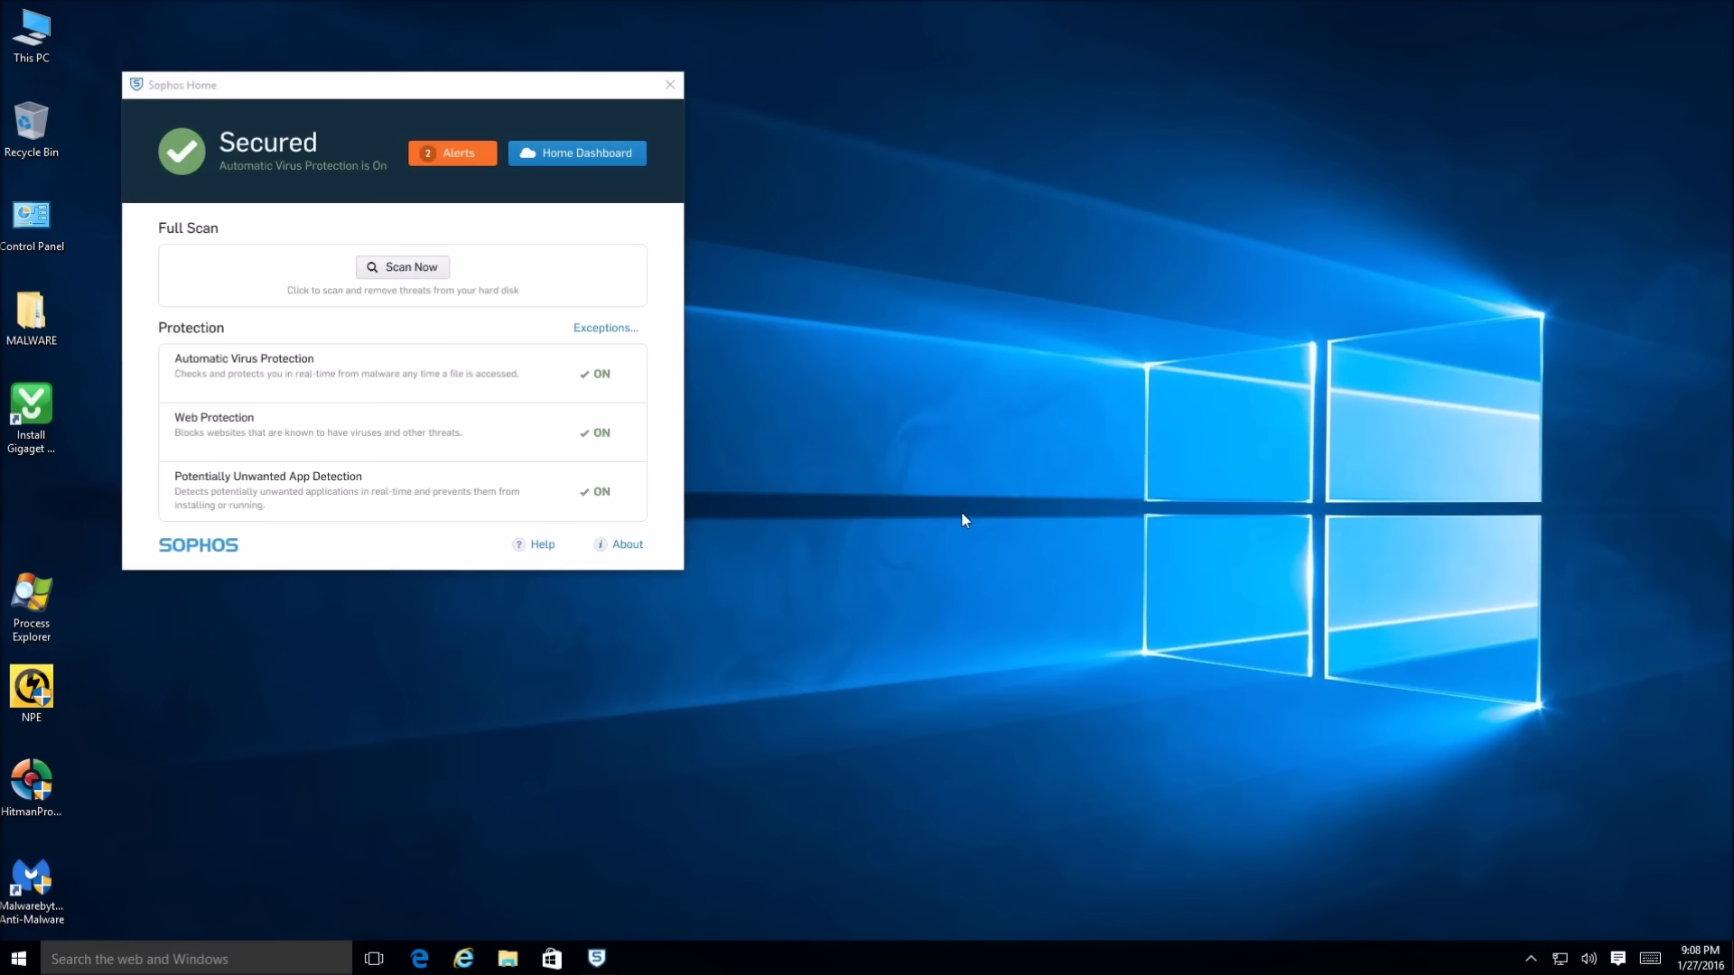
click(447, 159)
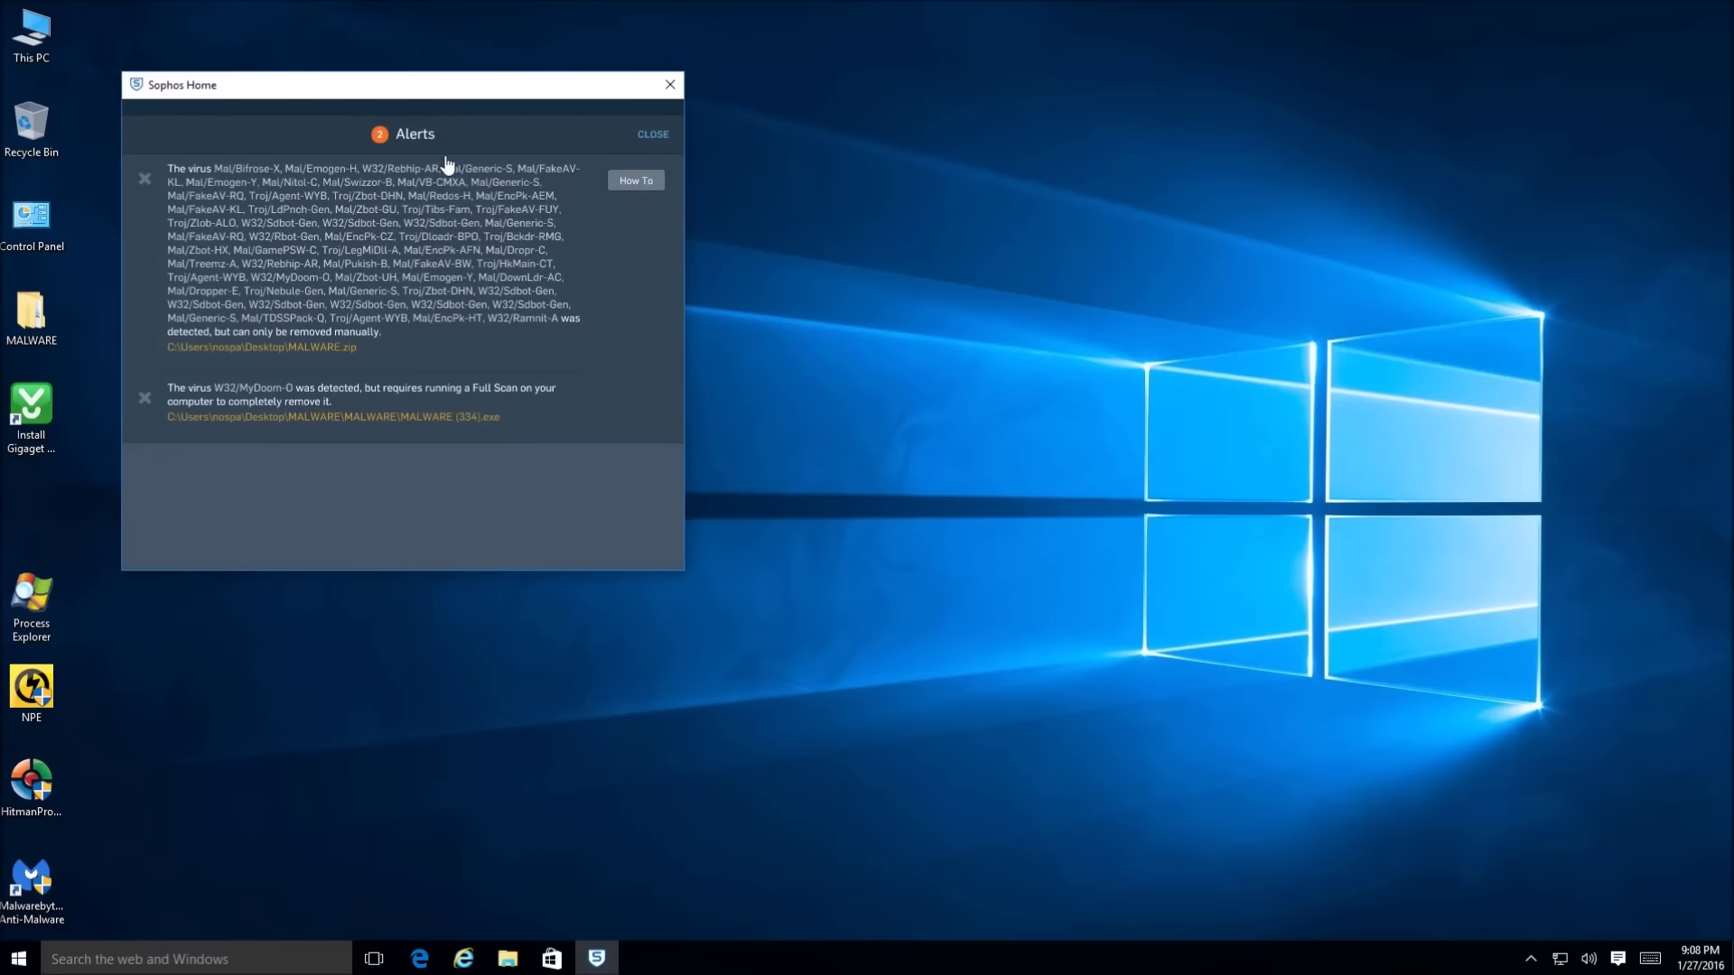
click(652, 123)
drag(521, 92, 957, 215)
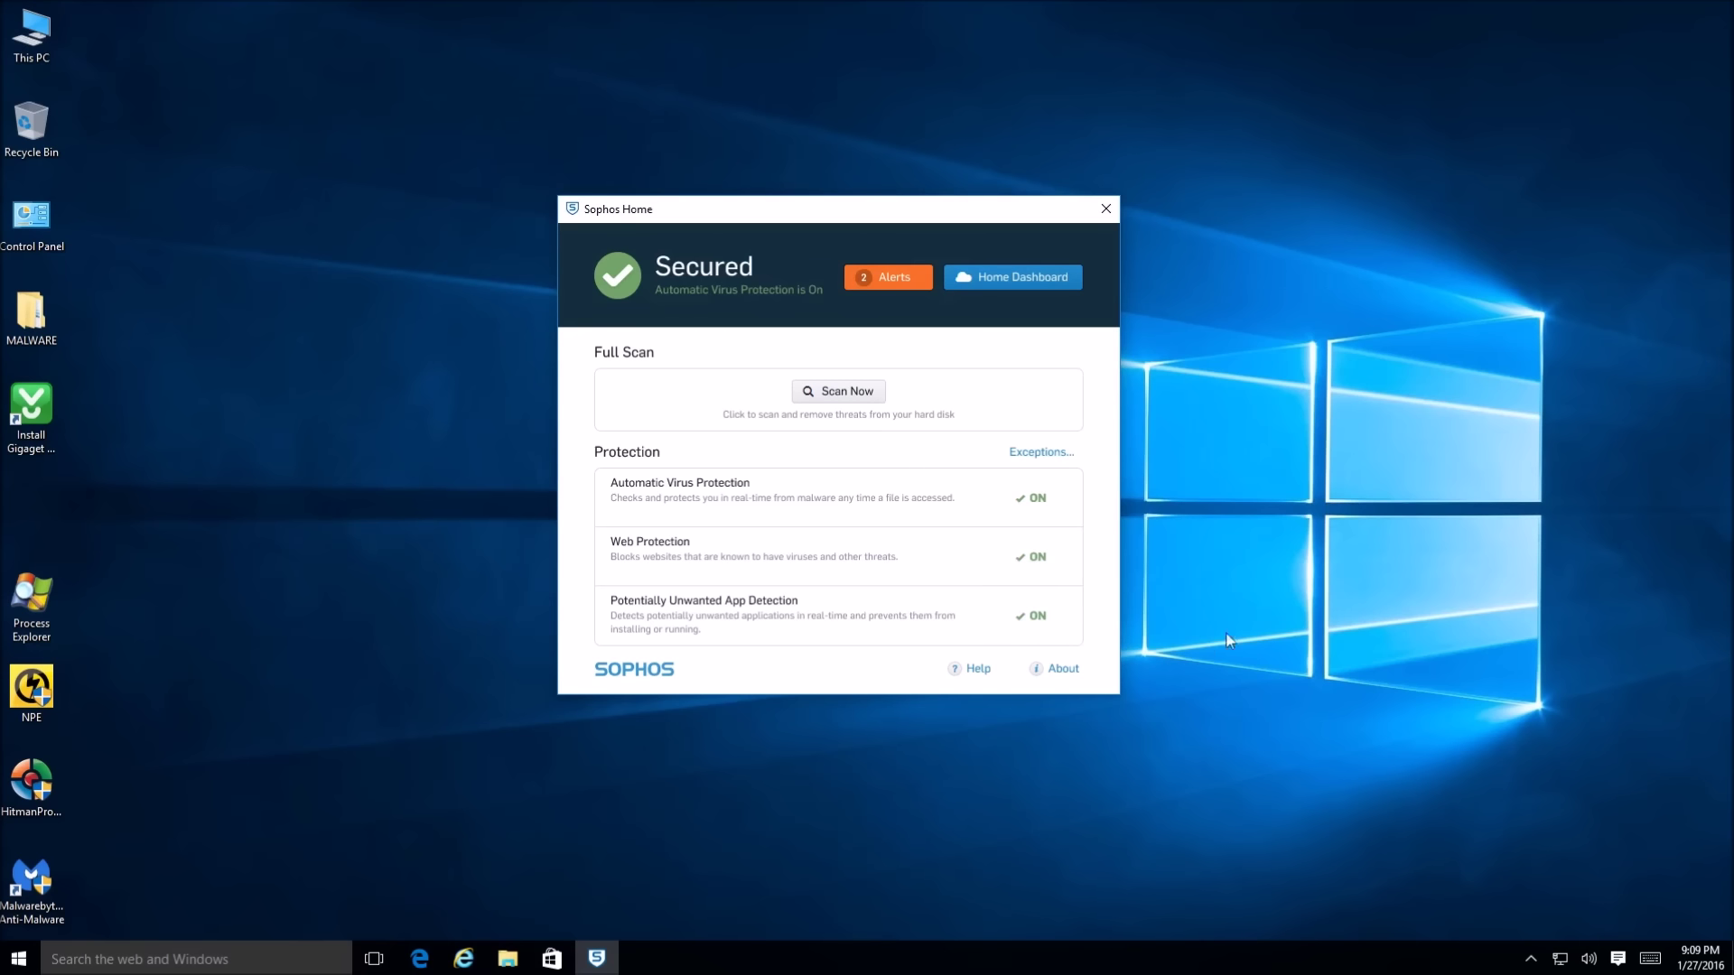
click(1230, 735)
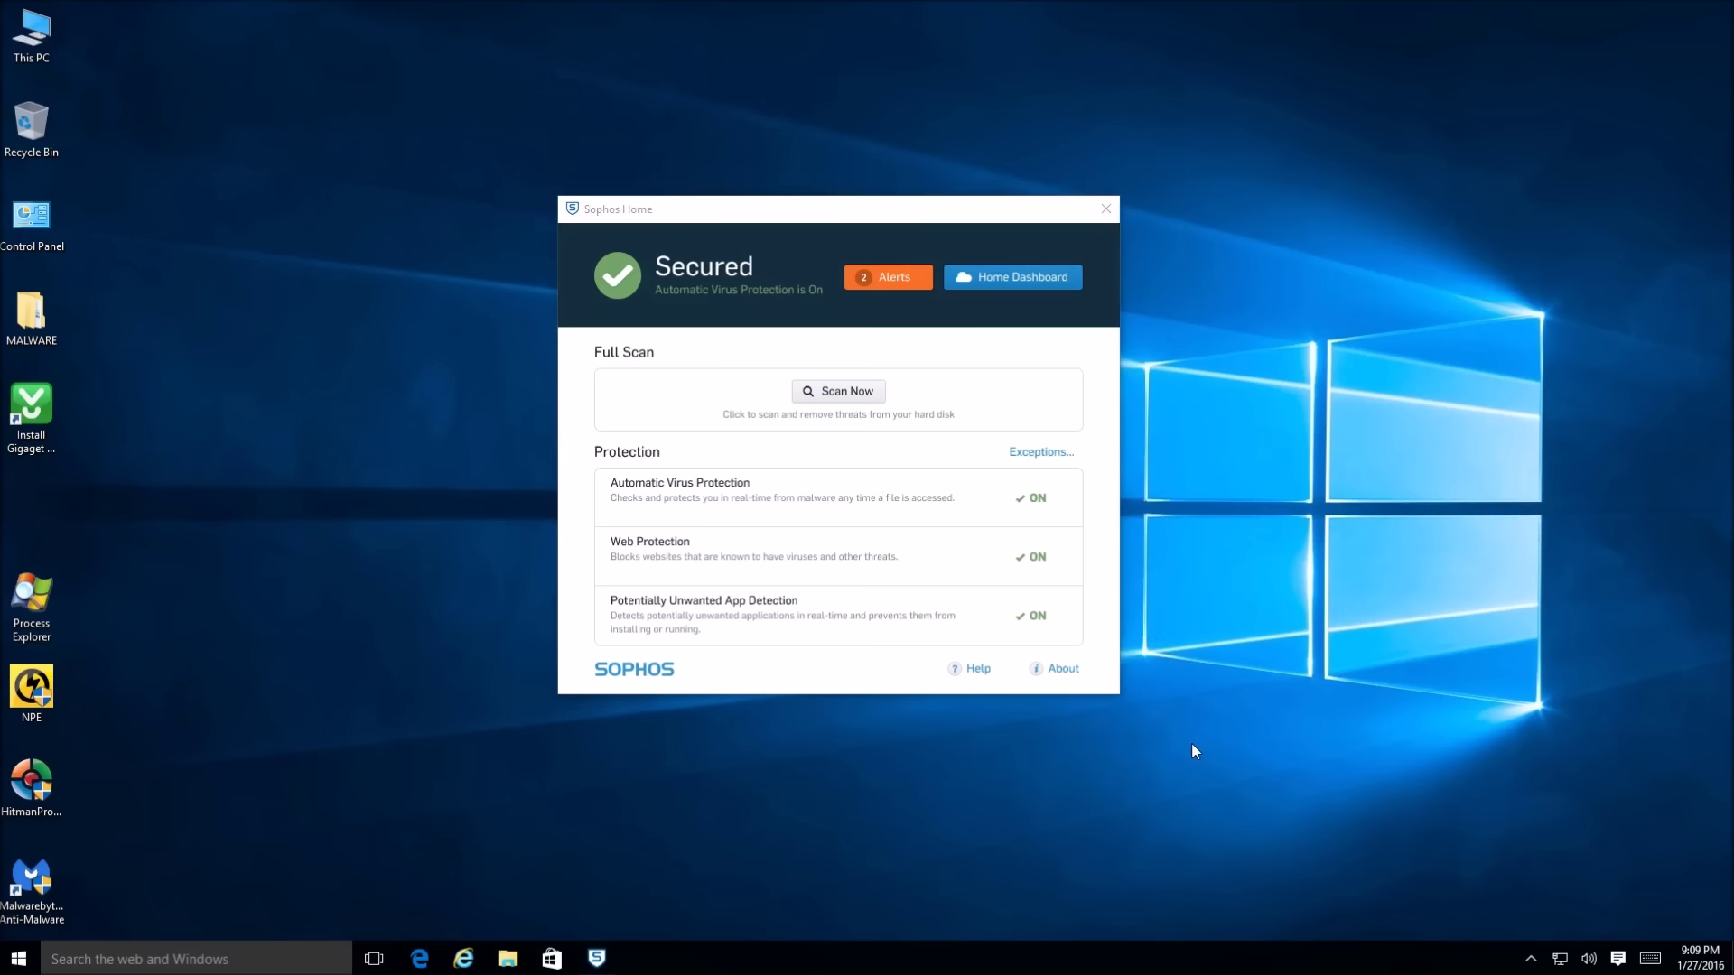